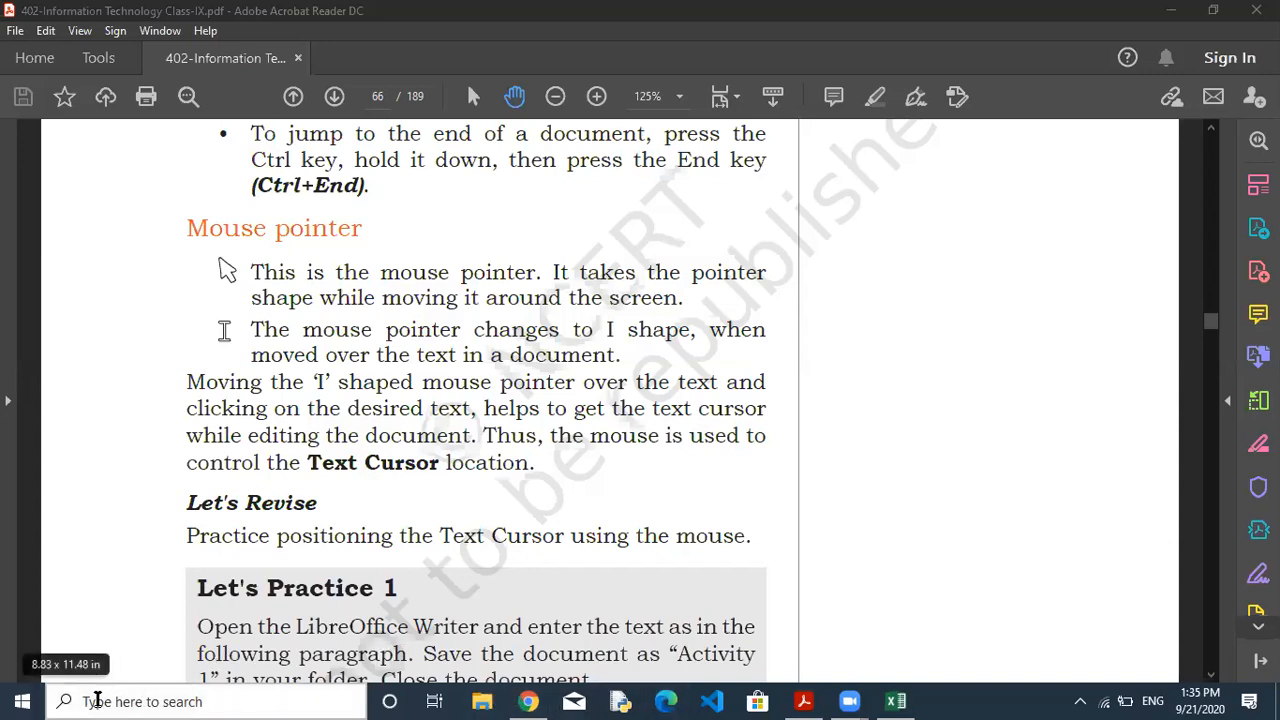
Search for LIBRE in Windows search and launch LibreOffice Writer.
left_click(98, 701)
type("LIBRE")
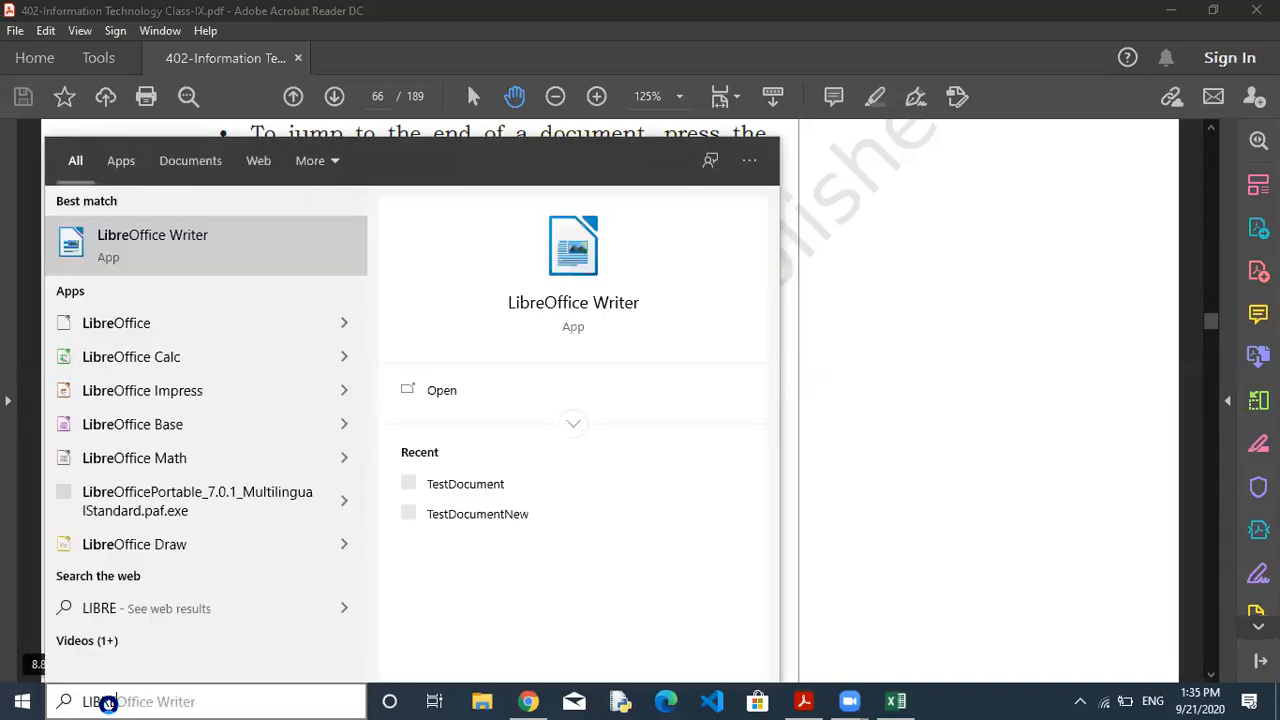
left_click(170, 244)
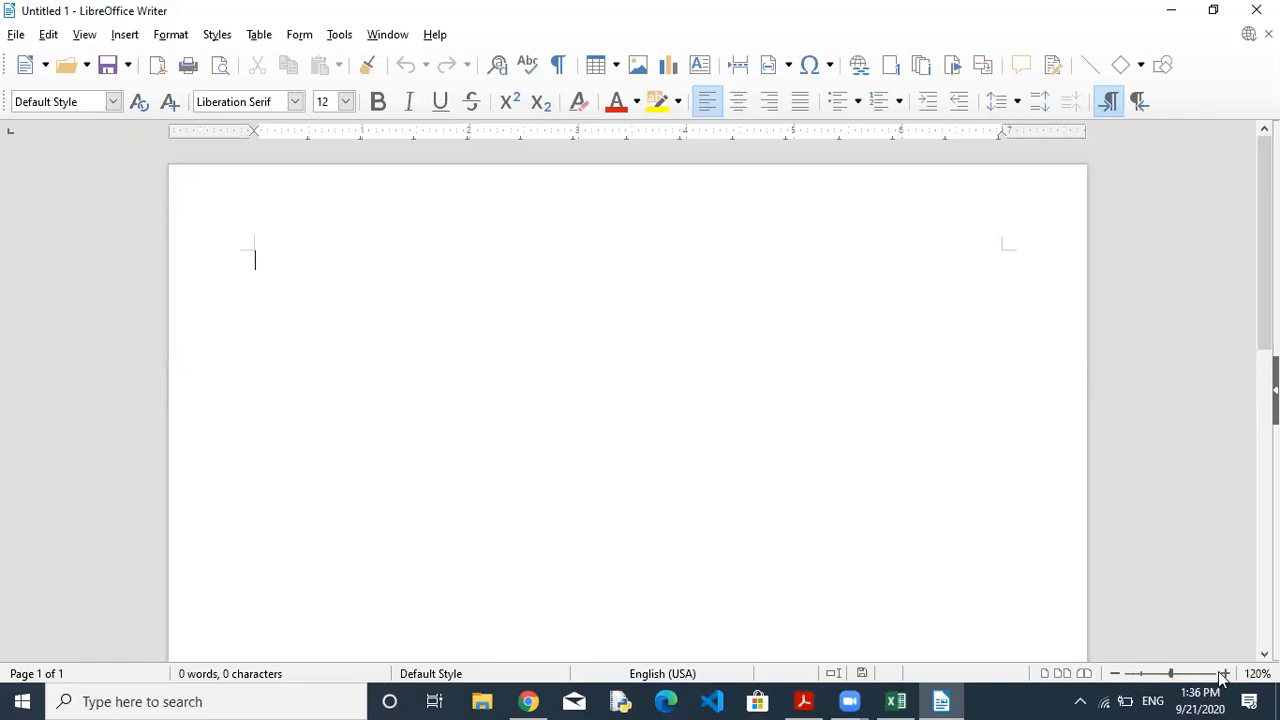
Zoom the blank page in and out until the magnification reads 160%.
left_click(709, 334)
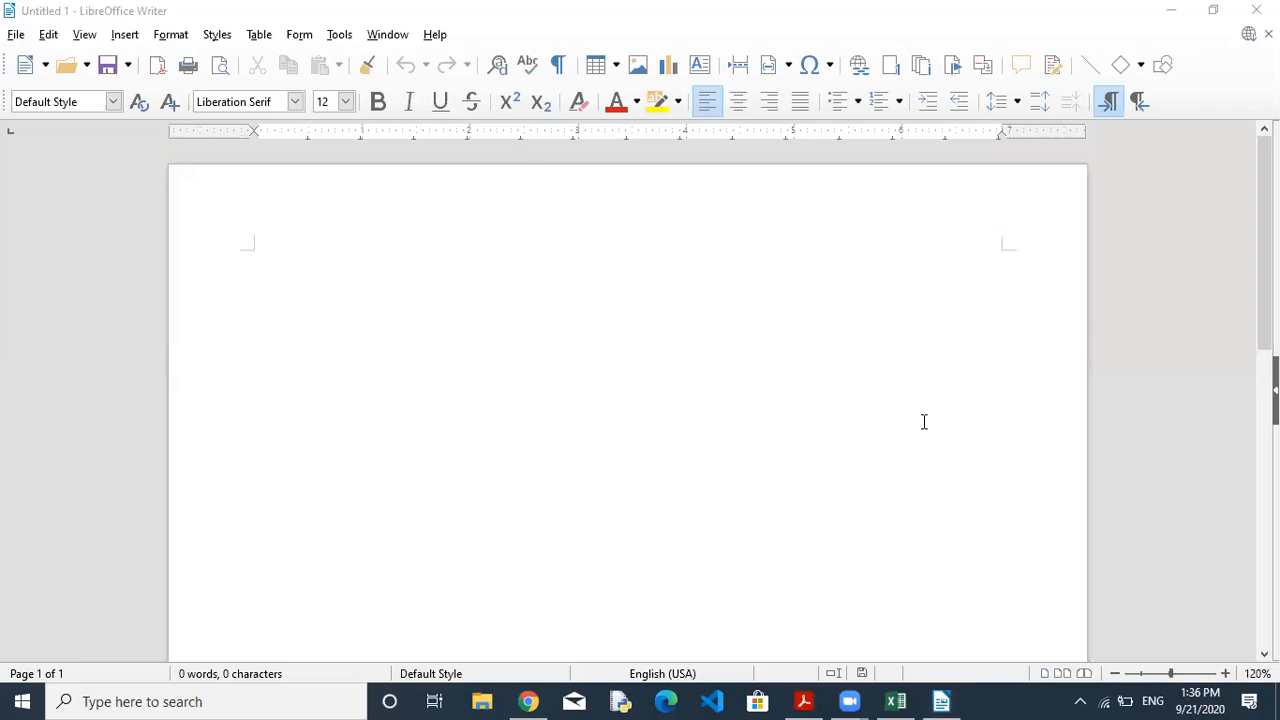
left_click(1226, 674)
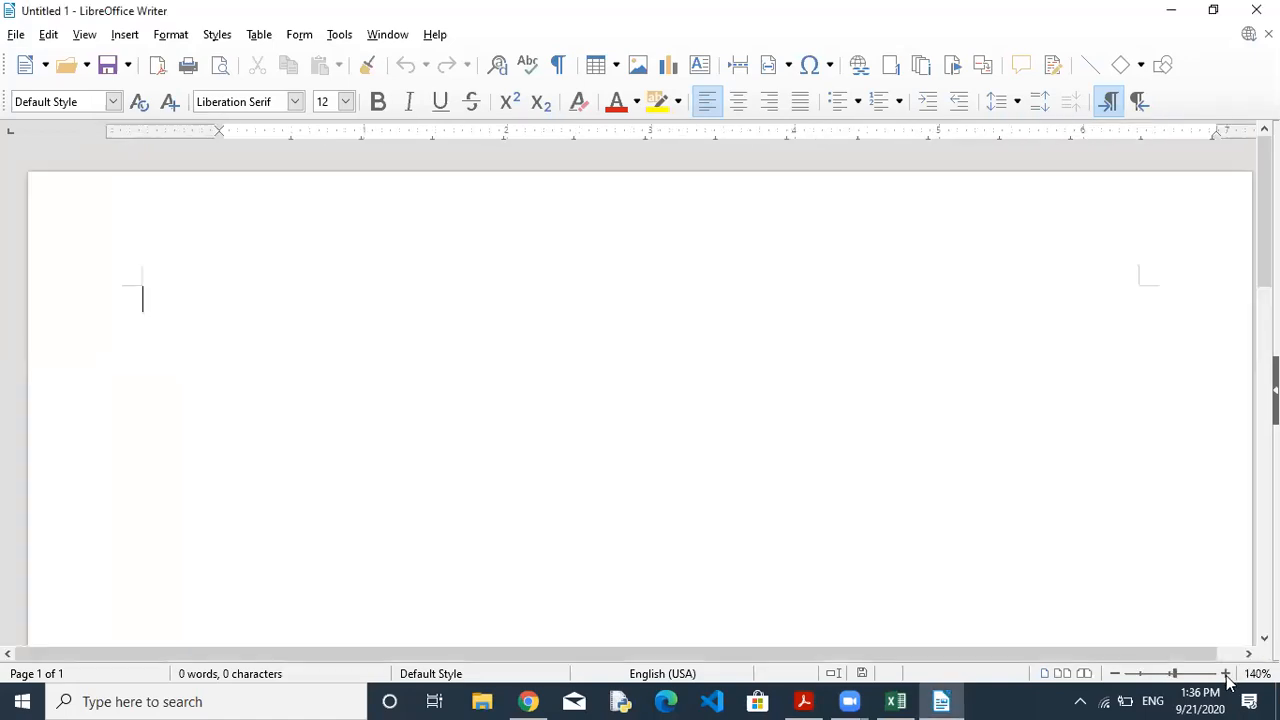
left_click(1226, 674)
left_click(1116, 675)
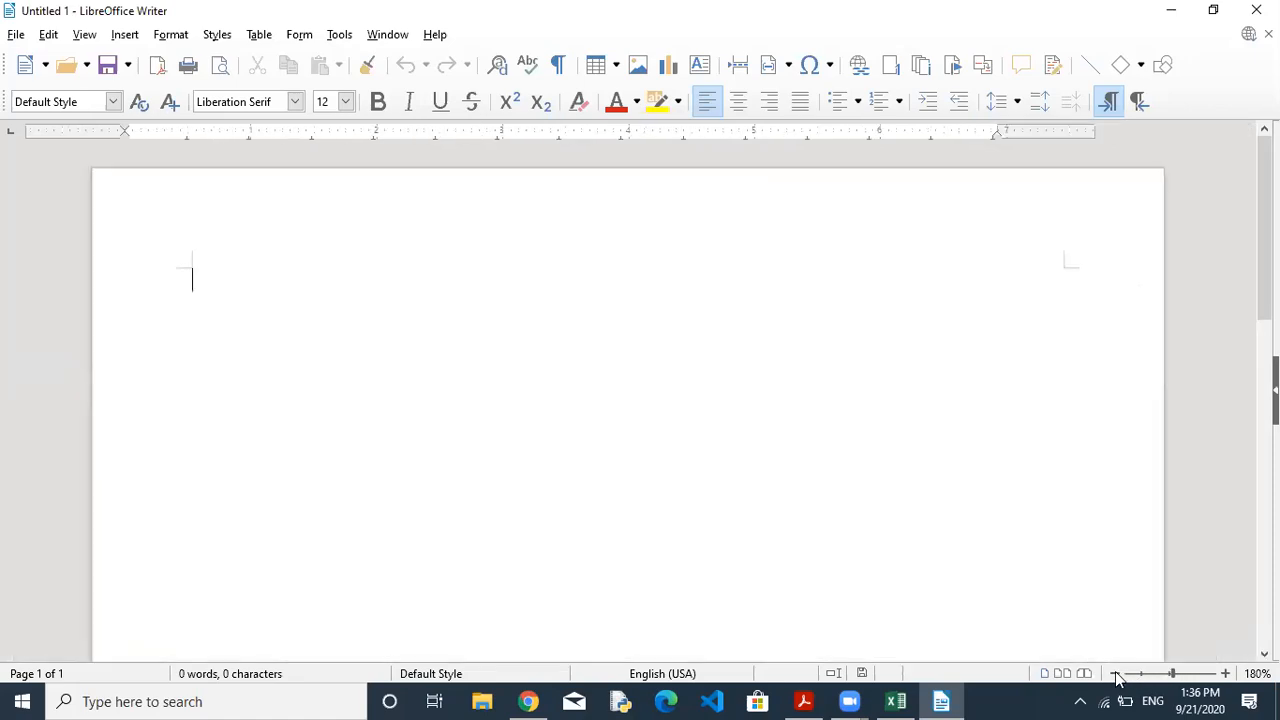
left_click(1116, 675)
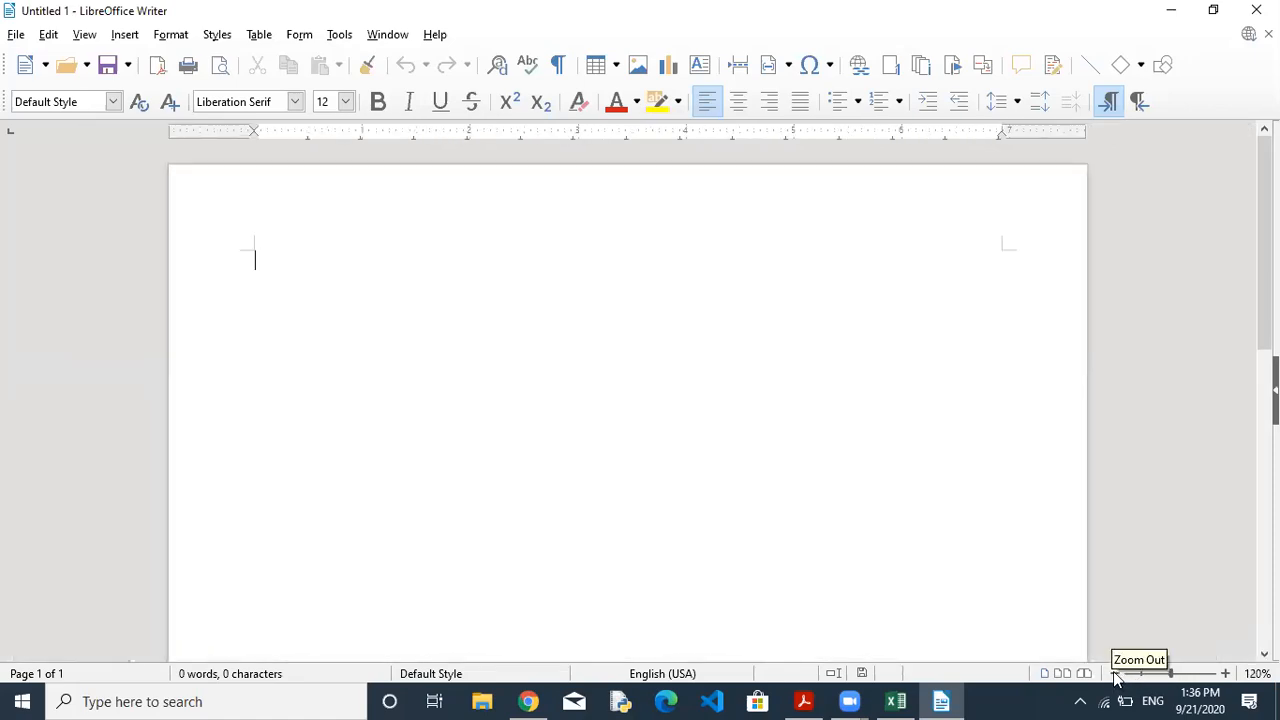
left_click(1227, 675)
left_click(1227, 675)
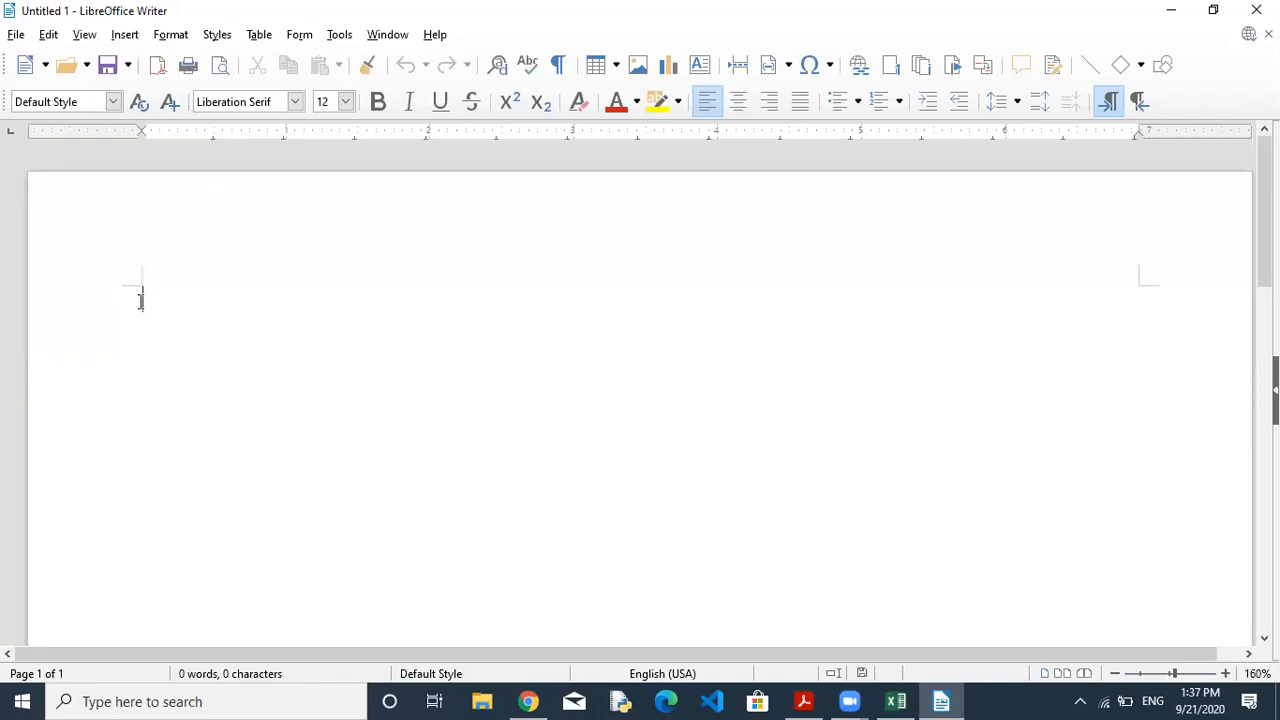
Type 'YOU CAN START TYPING FROM YOUR CURSOR POSITION.', then practise placing the cursor between its words.
type("YOU CAN START T")
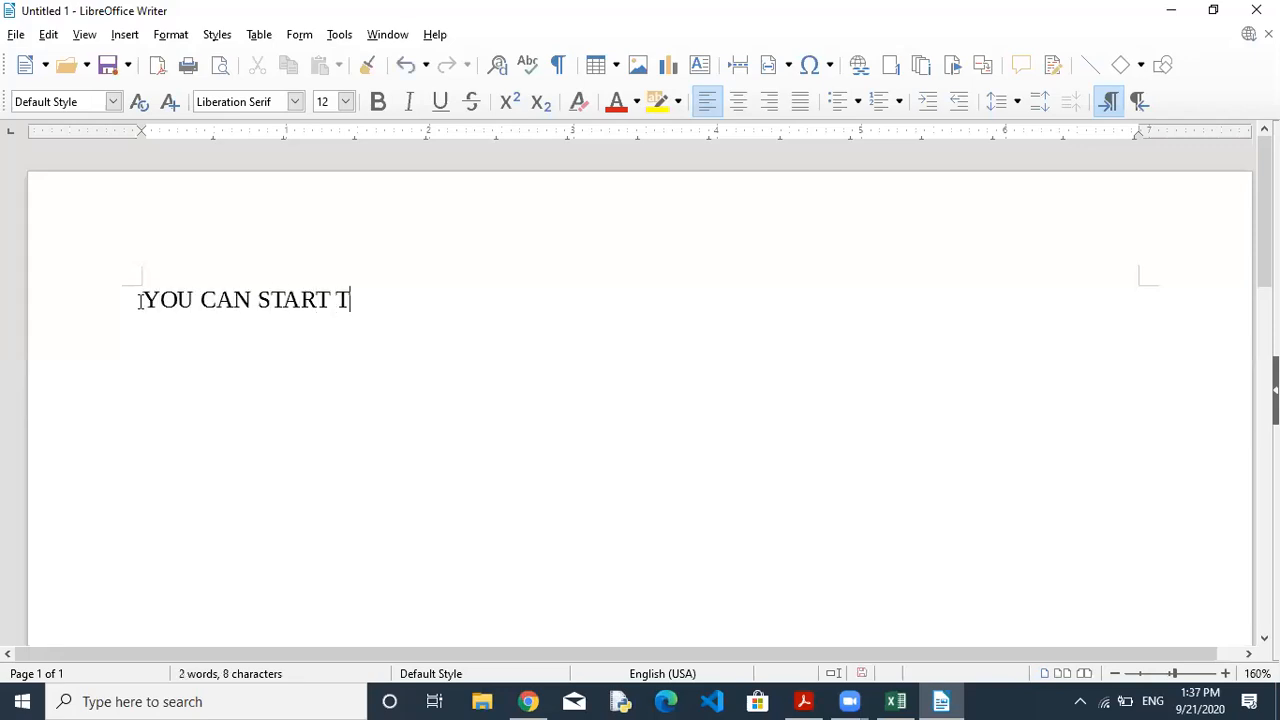
type("YPING FROM ")
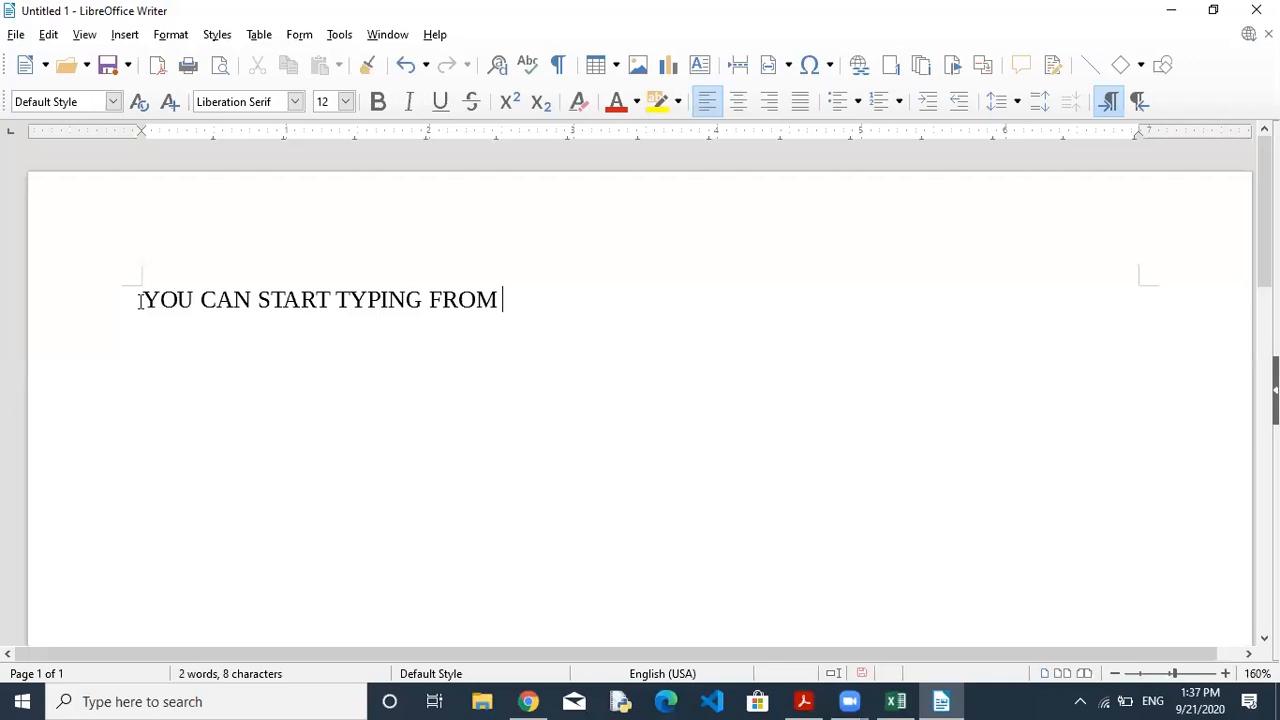
type("YOUR CURS")
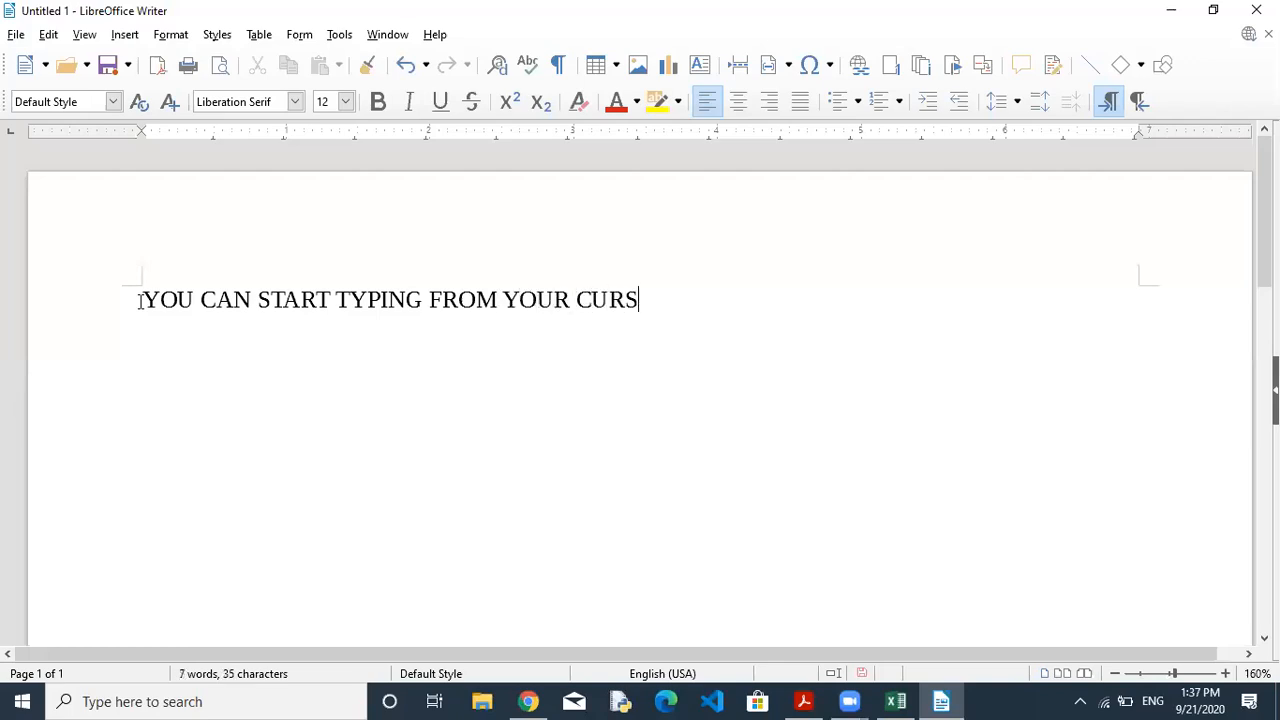
type("OR POSITION.")
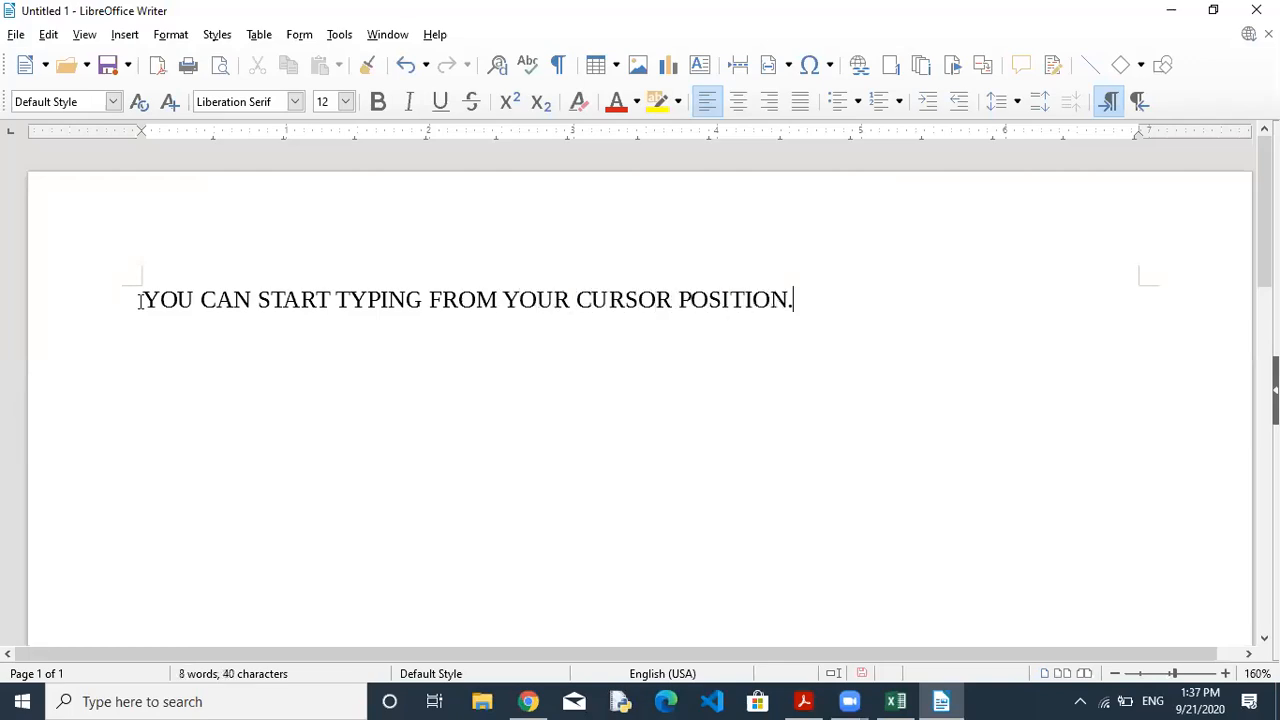
key("Return")
left_click(258, 299)
left_click(431, 298)
left_click(675, 298)
left_click(146, 298)
left_click(803, 700)
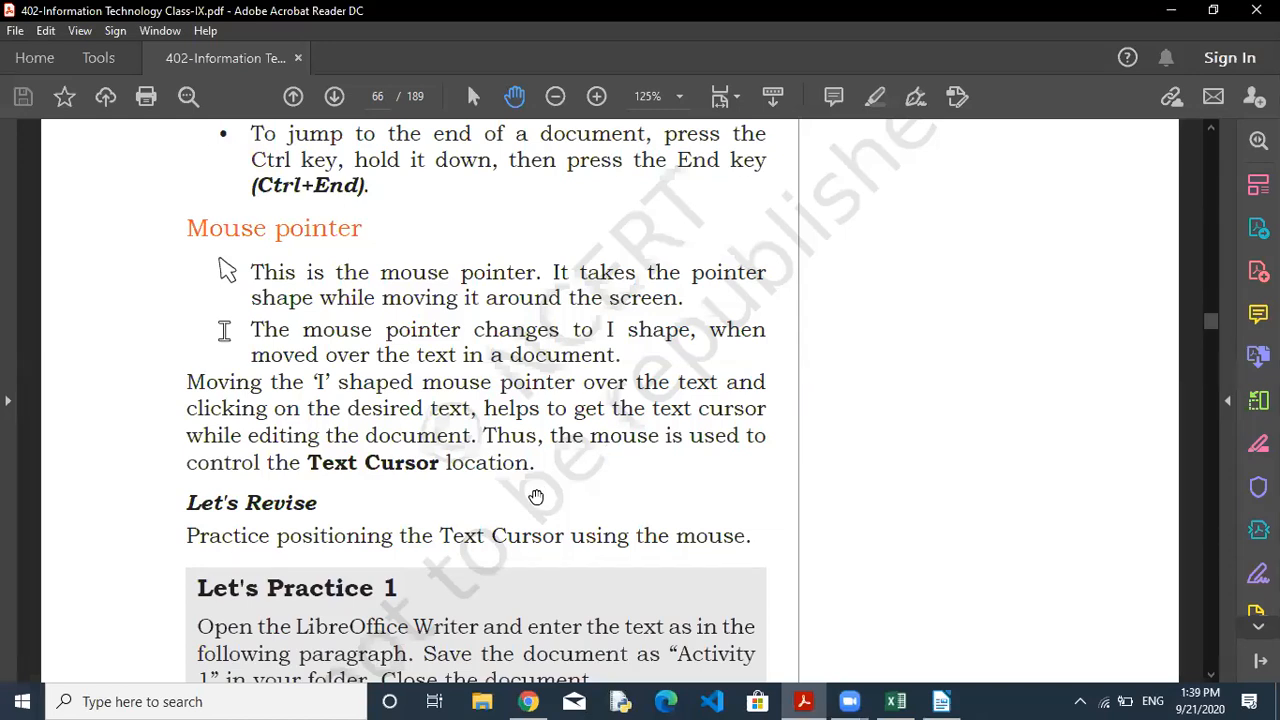
Scroll the PDF down to show the whole Let's Practice 1 Report exercise box.
scroll(547, 466, "down", 5)
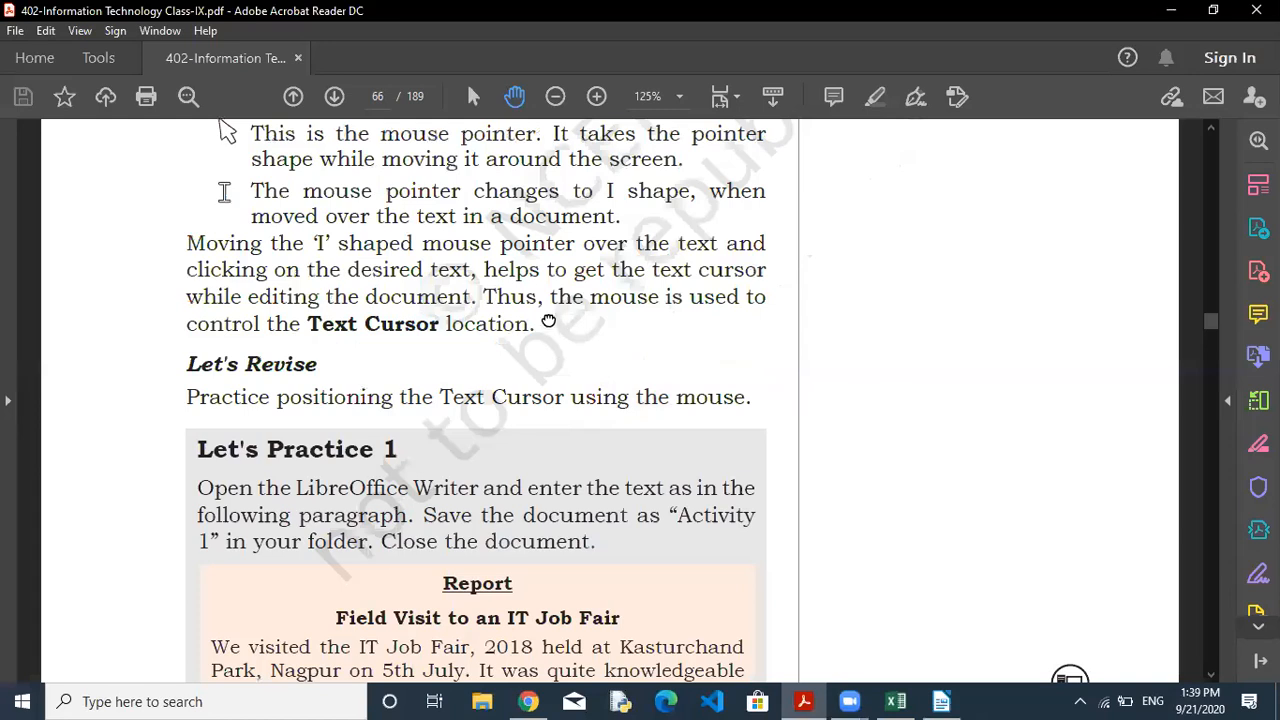
scroll(548, 300, "down", 1)
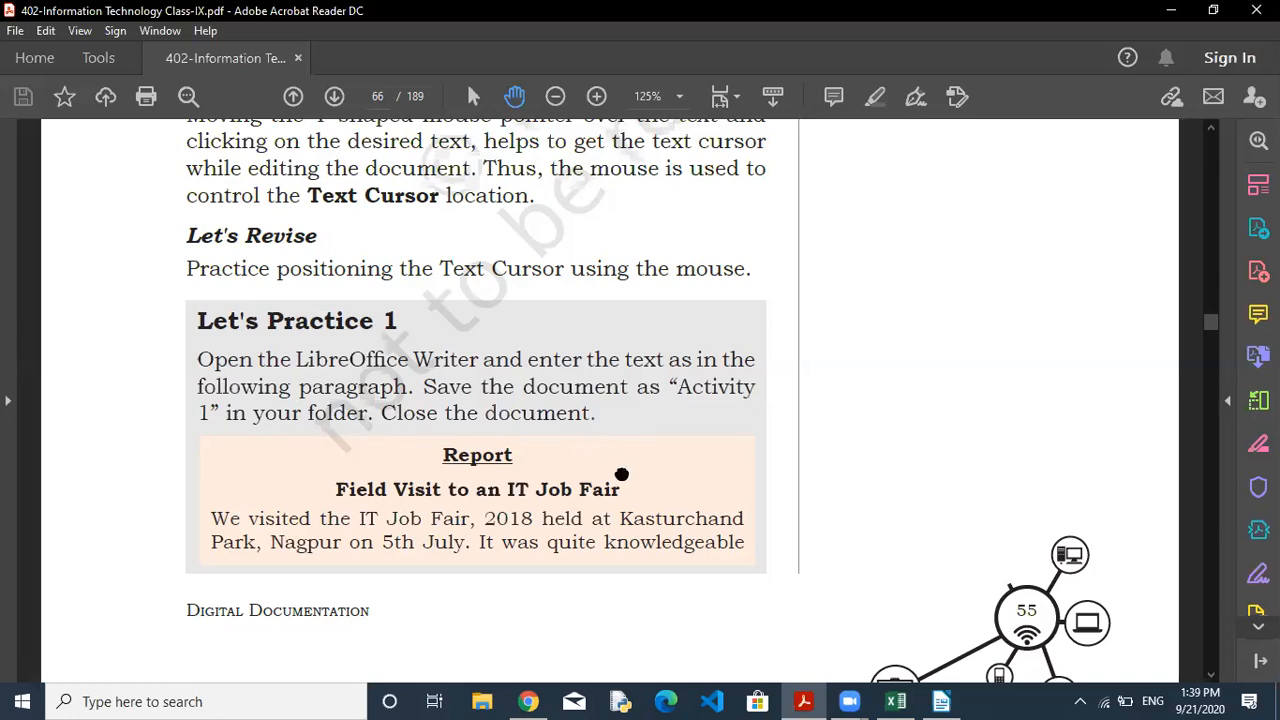
left_click_drag(621, 474, 605, 345)
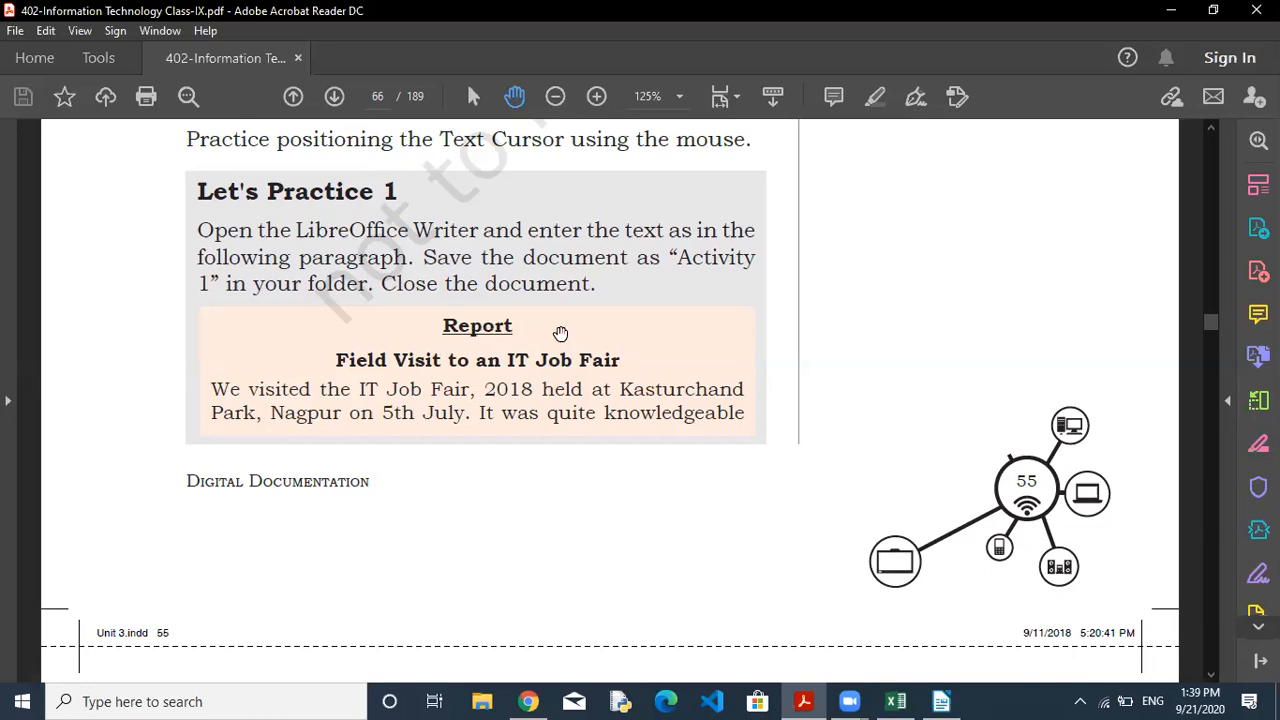
left_click(945, 701)
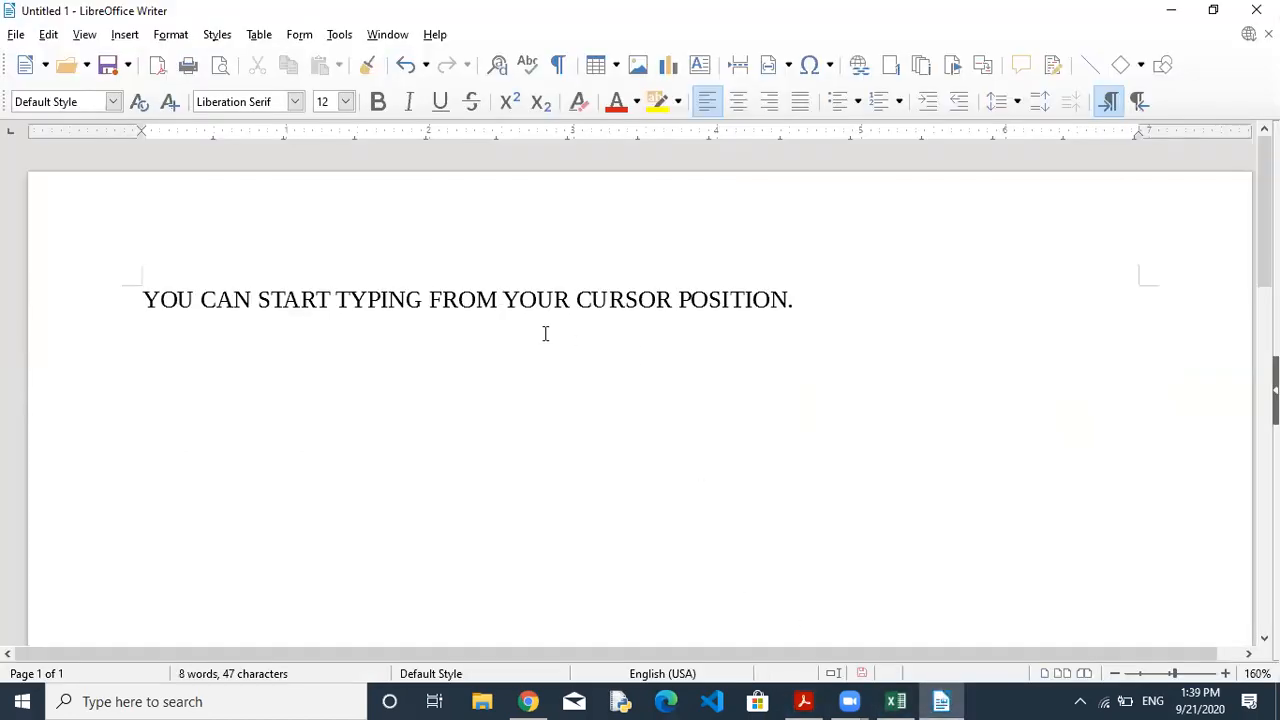
Select all the practice text and delete it, leaving an empty page.
key("ctrl+a")
key("Delete")
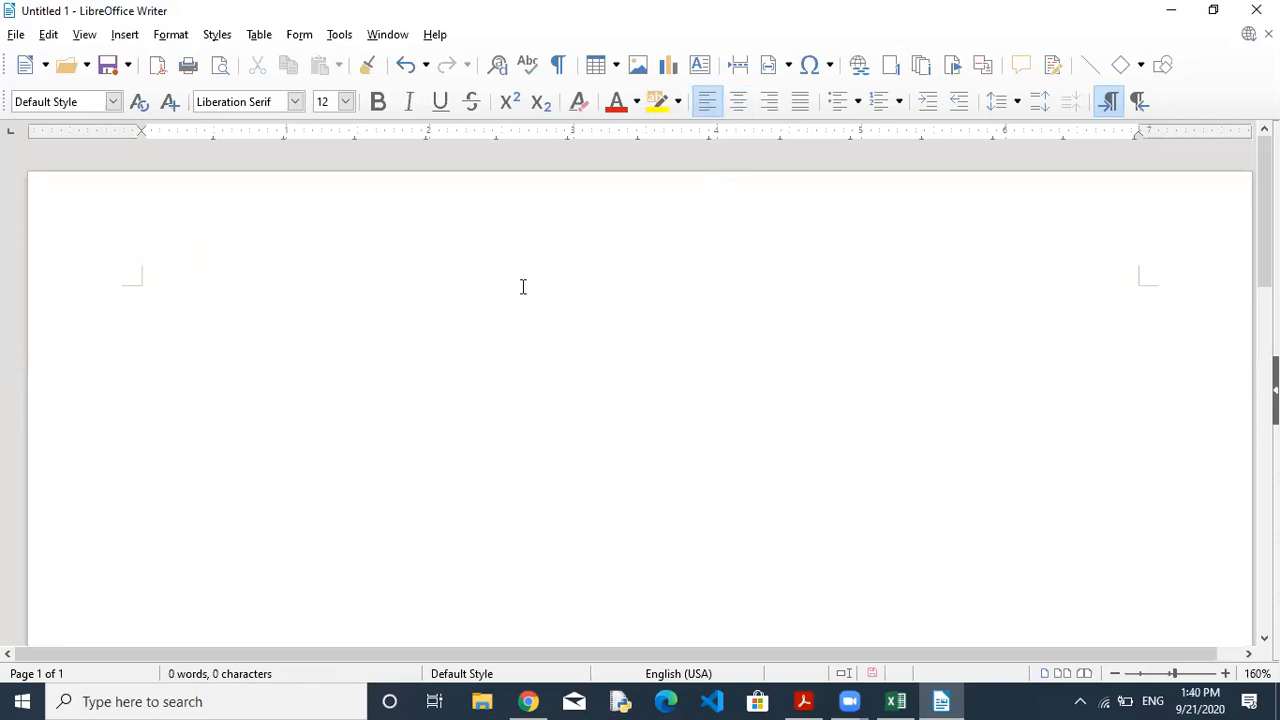
left_click(803, 701)
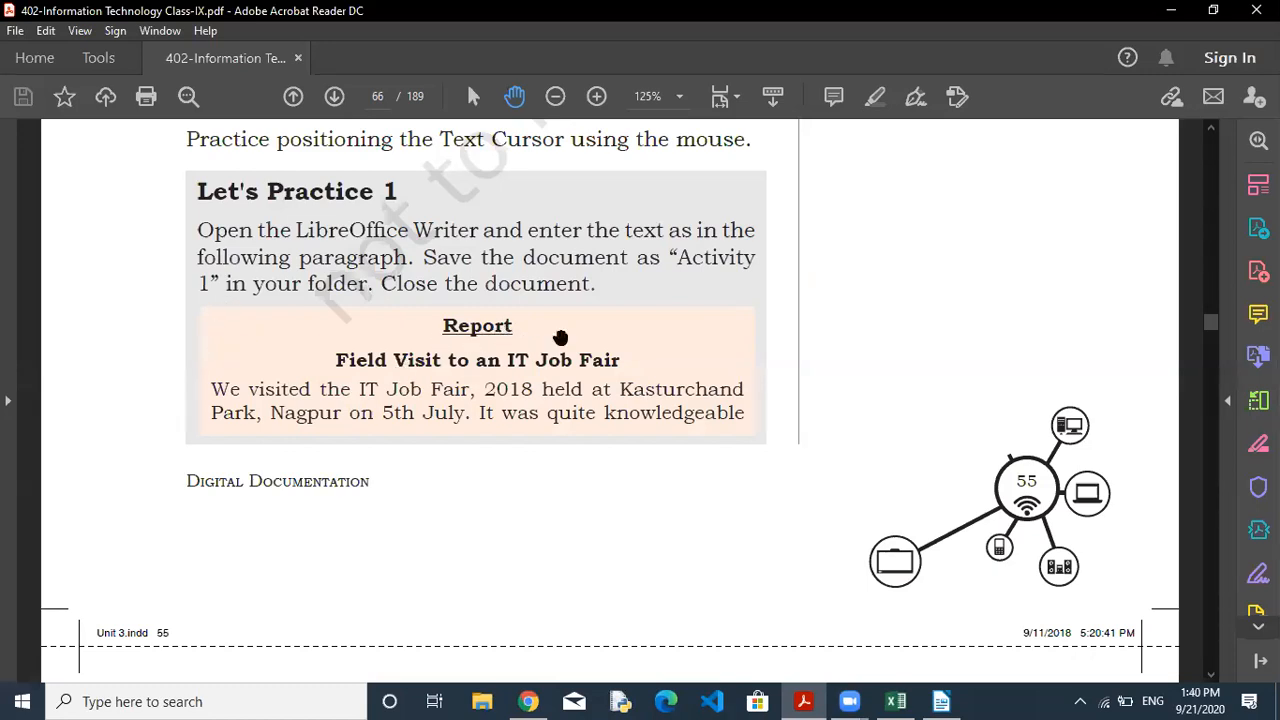
left_click(938, 701)
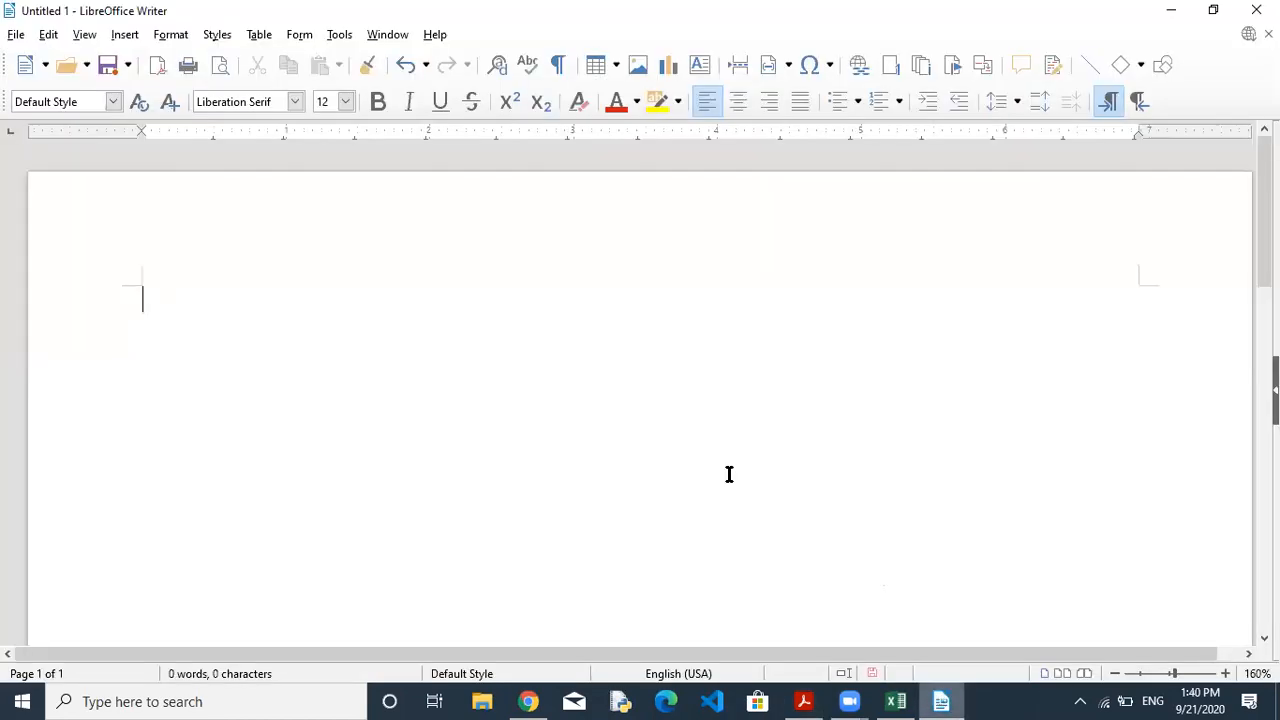
Type a centred 'Report' heading on the first line.
left_click(743, 108)
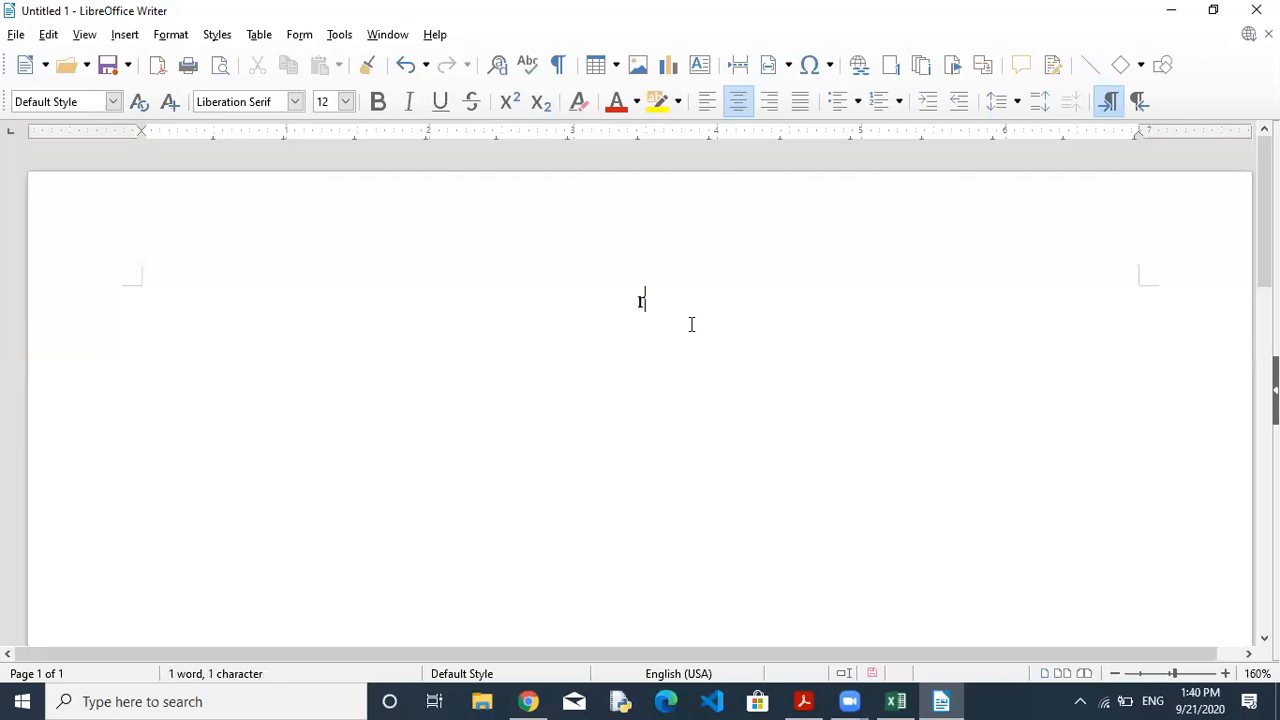
type("Report")
left_click(805, 701)
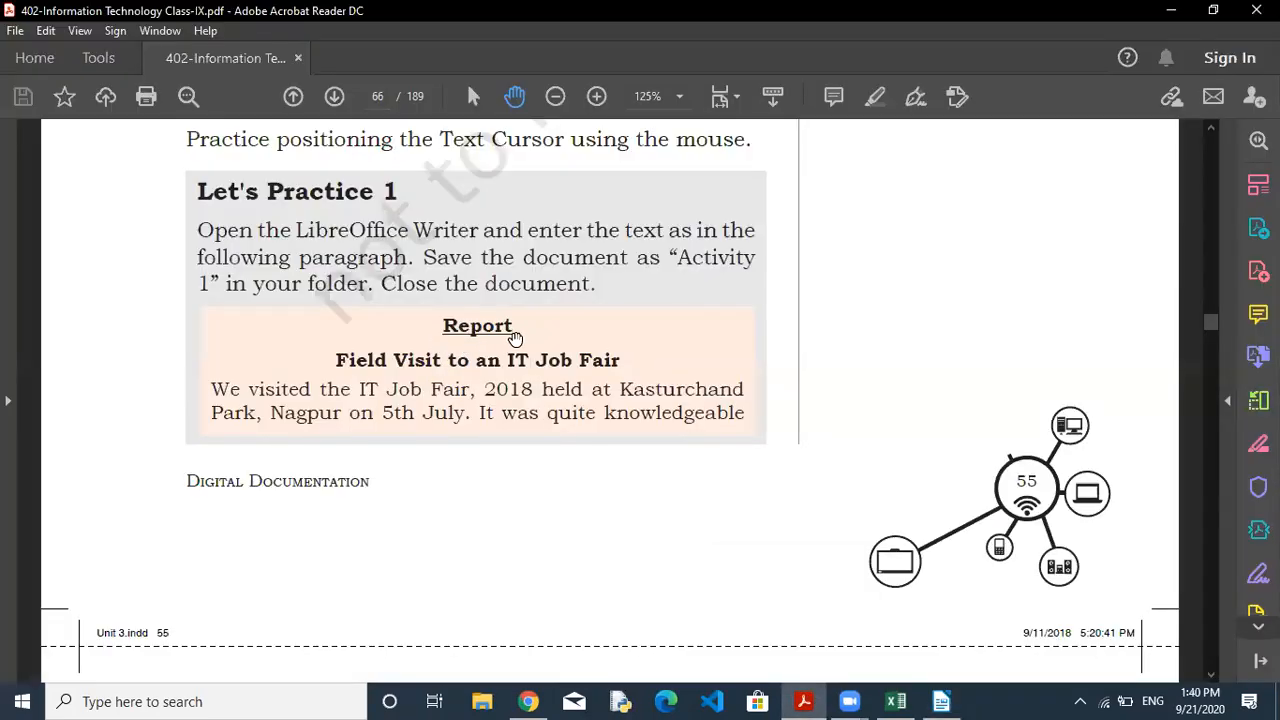
left_click(945, 700)
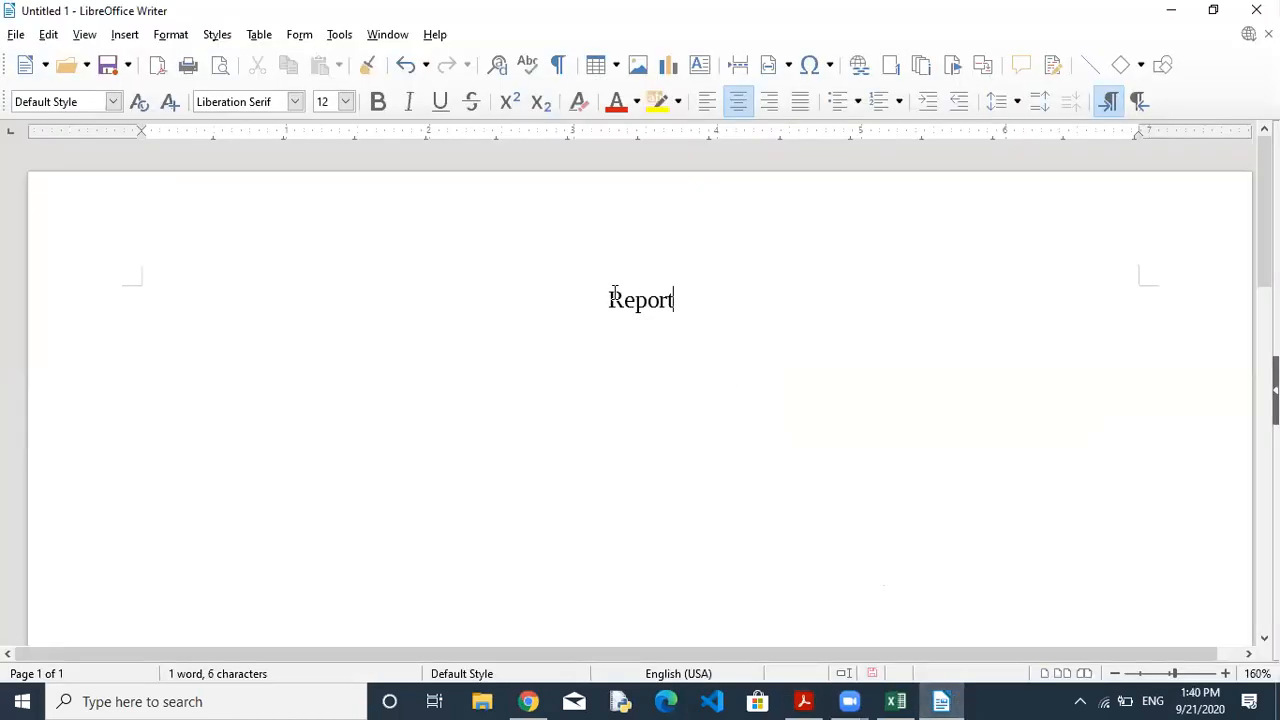
Make 'Report' bold and underlined, then turn underline off for following text.
left_click_drag(609, 299, 677, 302)
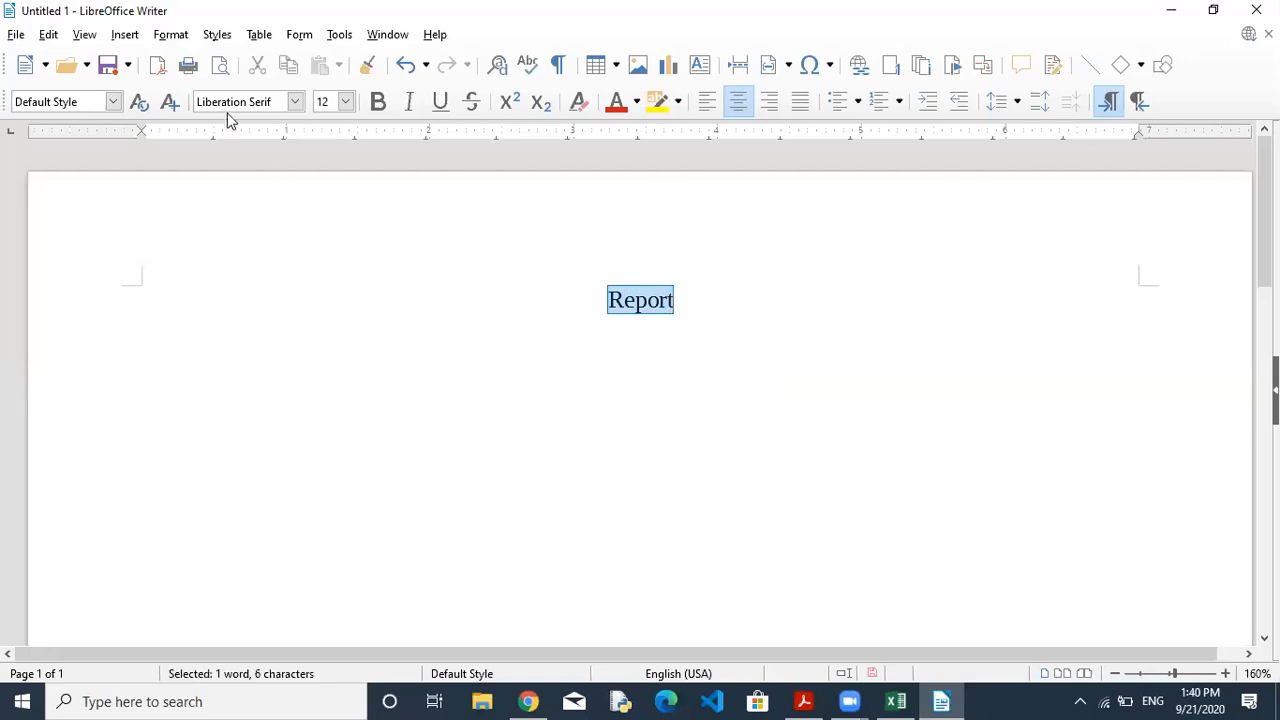
left_click(378, 103)
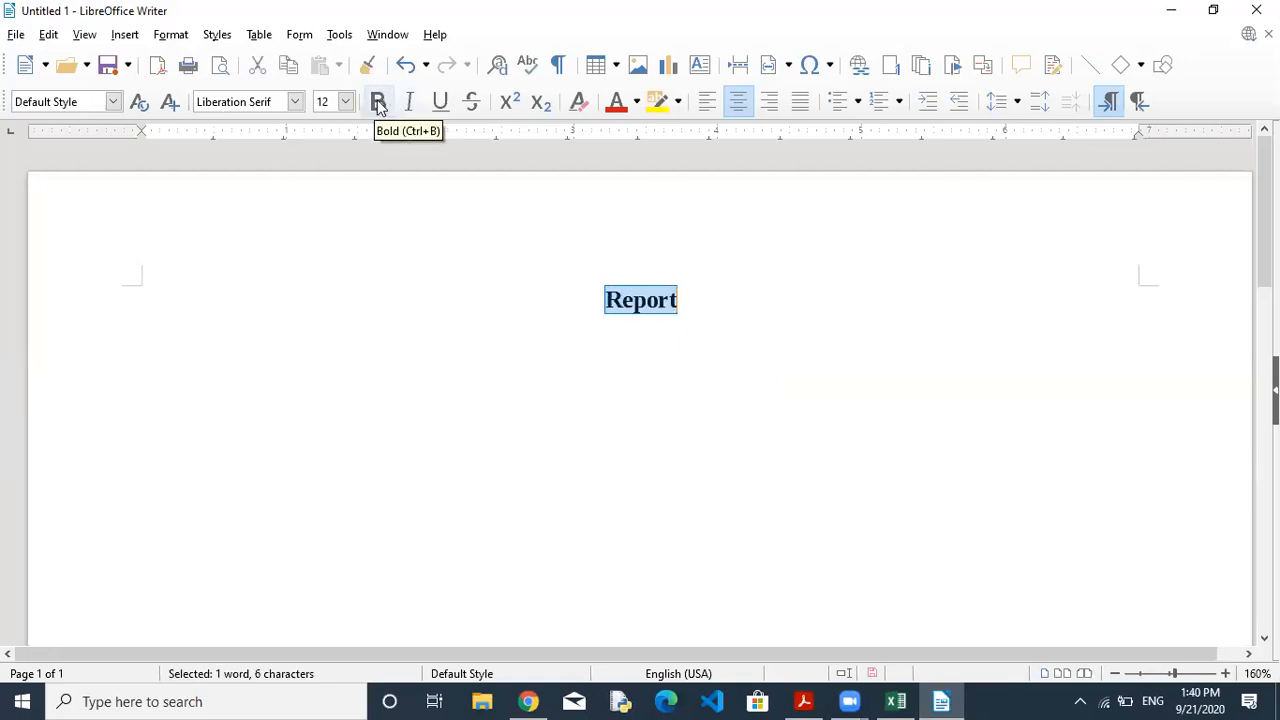
left_click(443, 110)
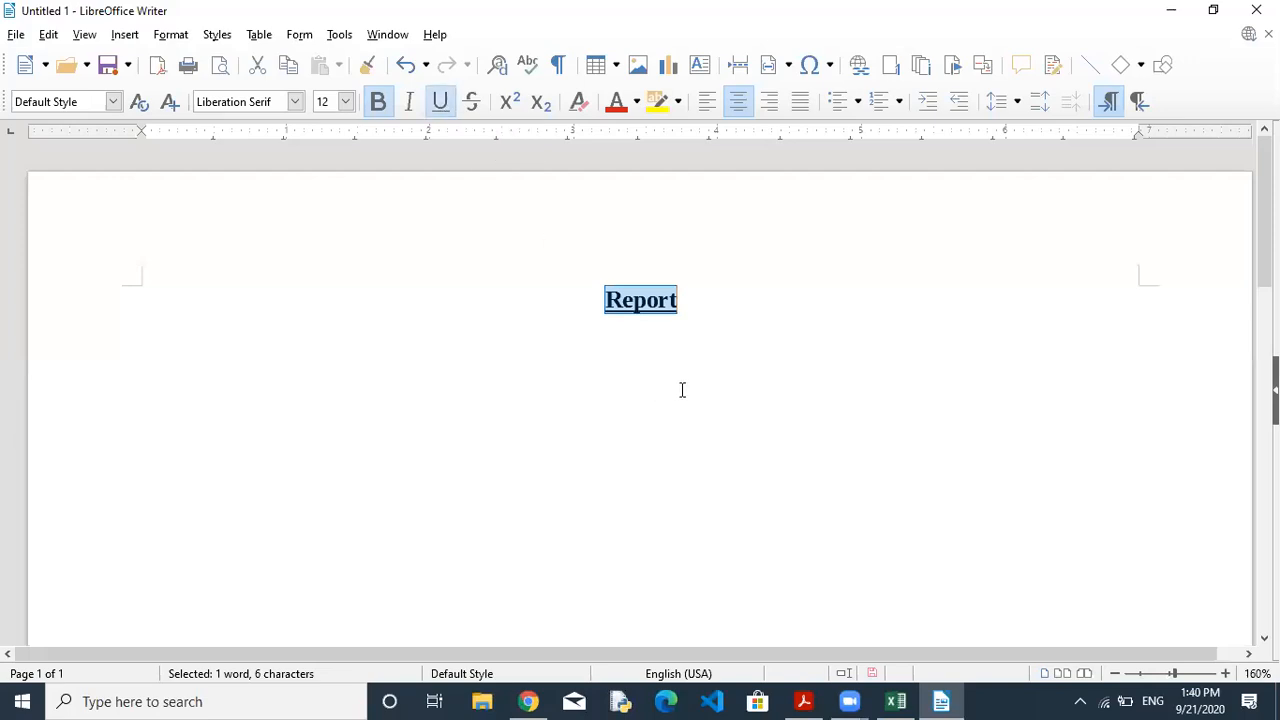
left_click(658, 347)
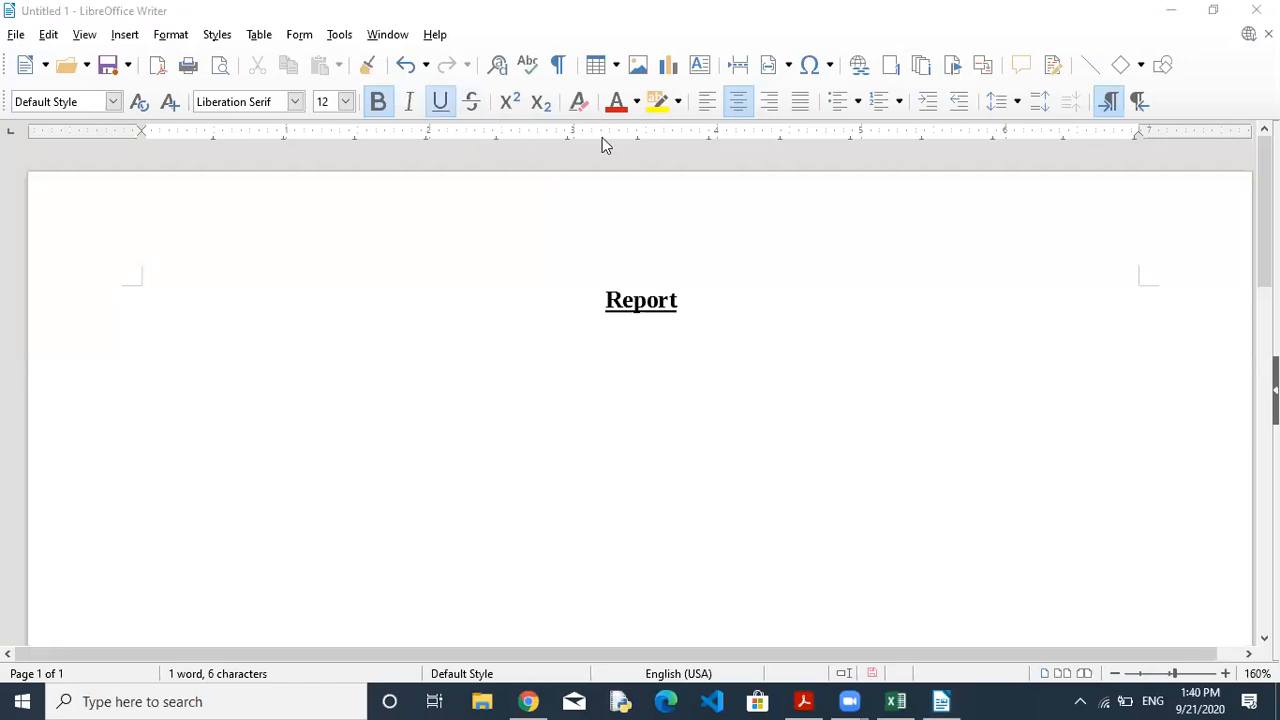
left_click(443, 101)
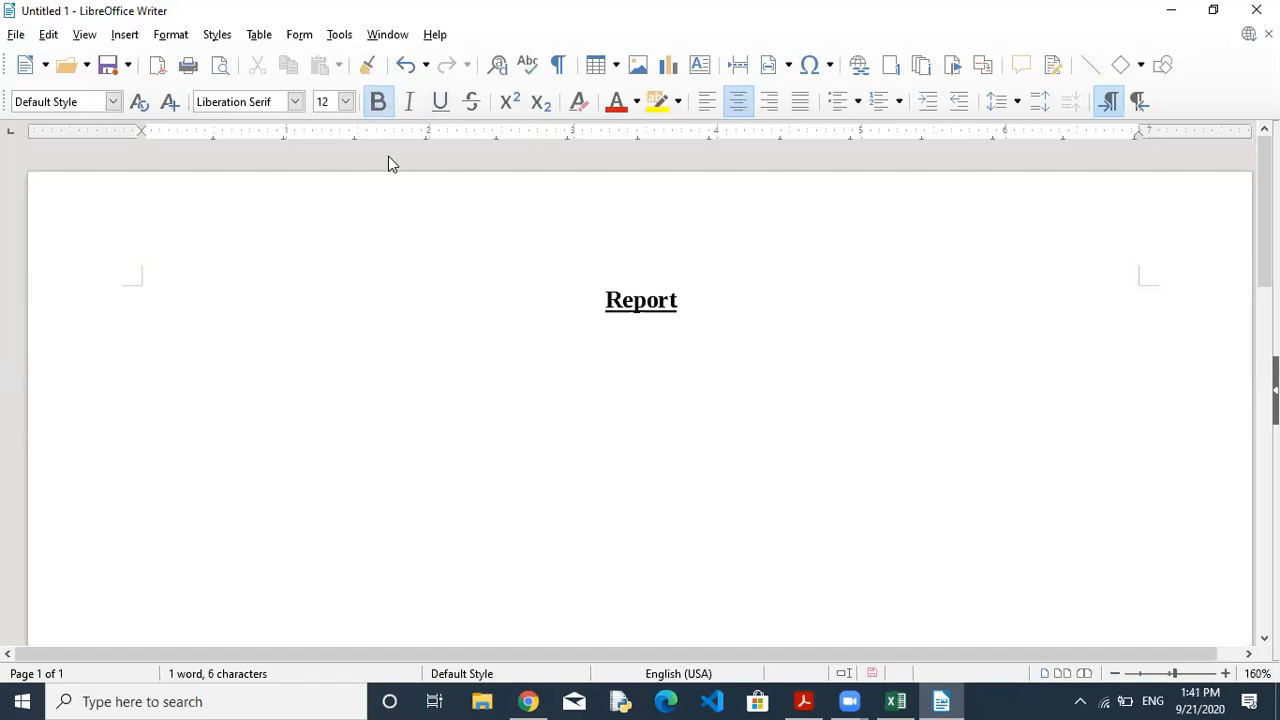
left_click(805, 701)
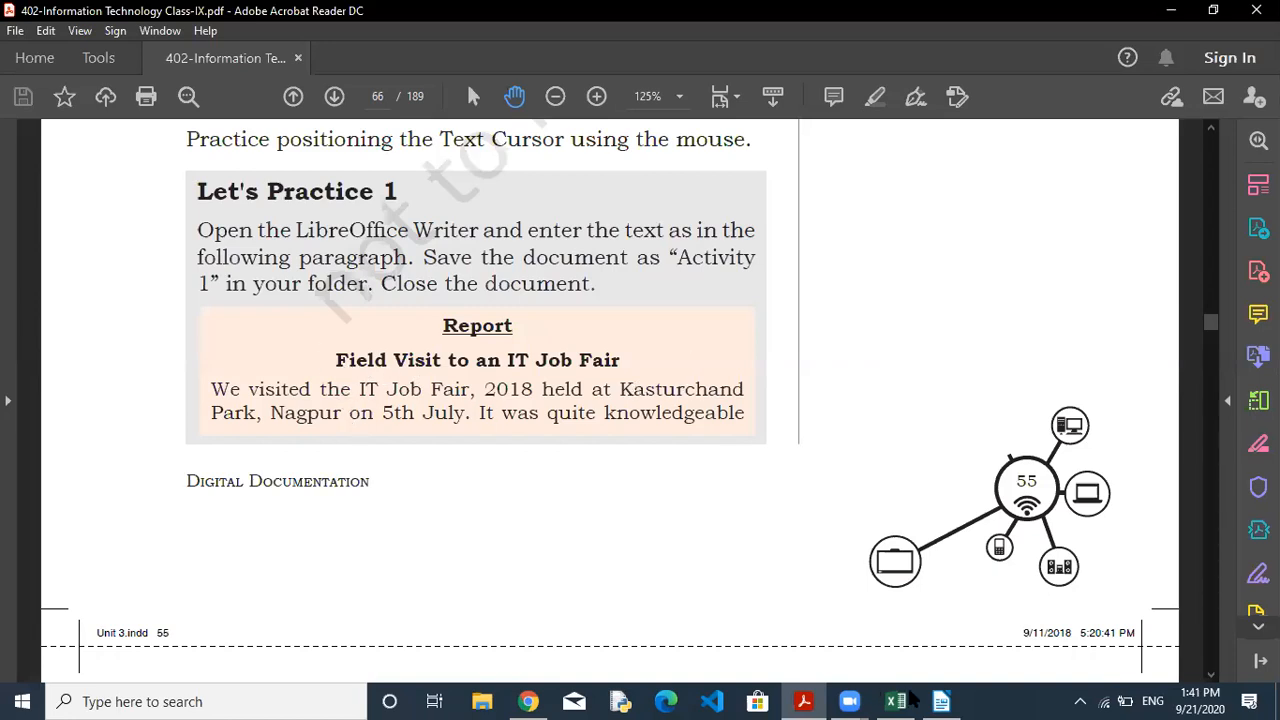
Type the subheading 'Field Visit to an IT Fair' under Report, checking the PDF wording.
left_click(941, 700)
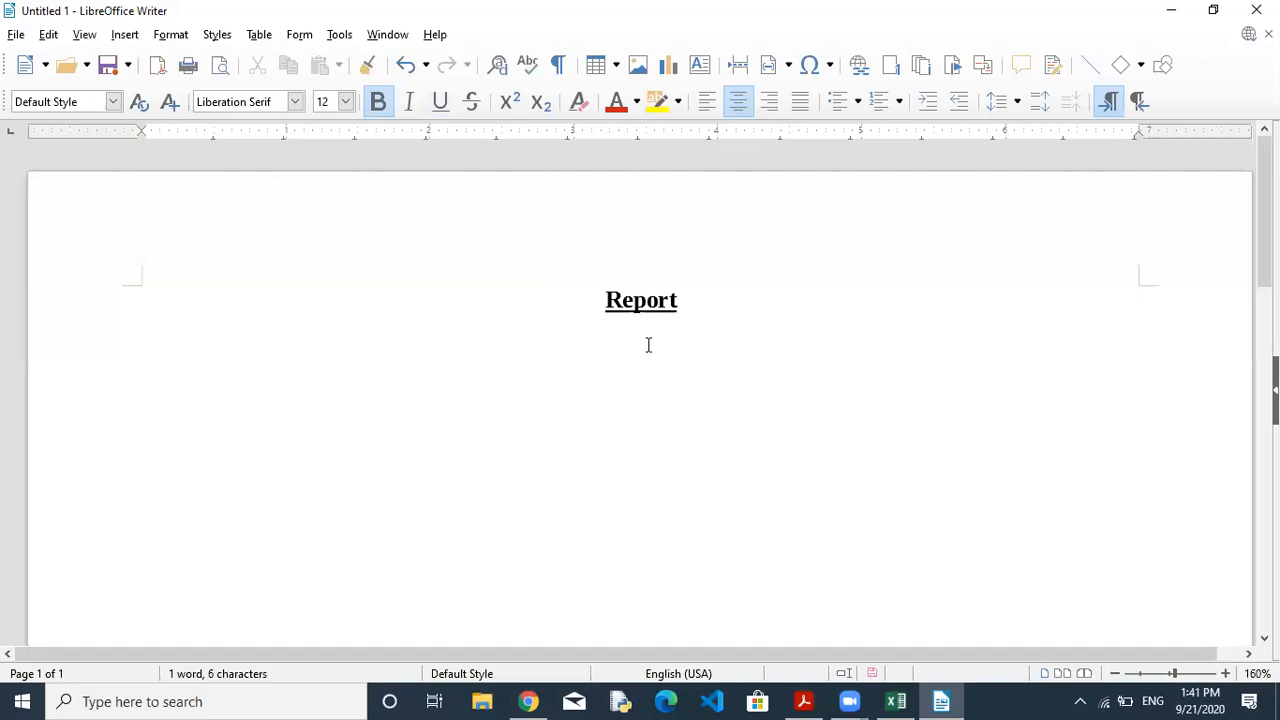
left_click(803, 701)
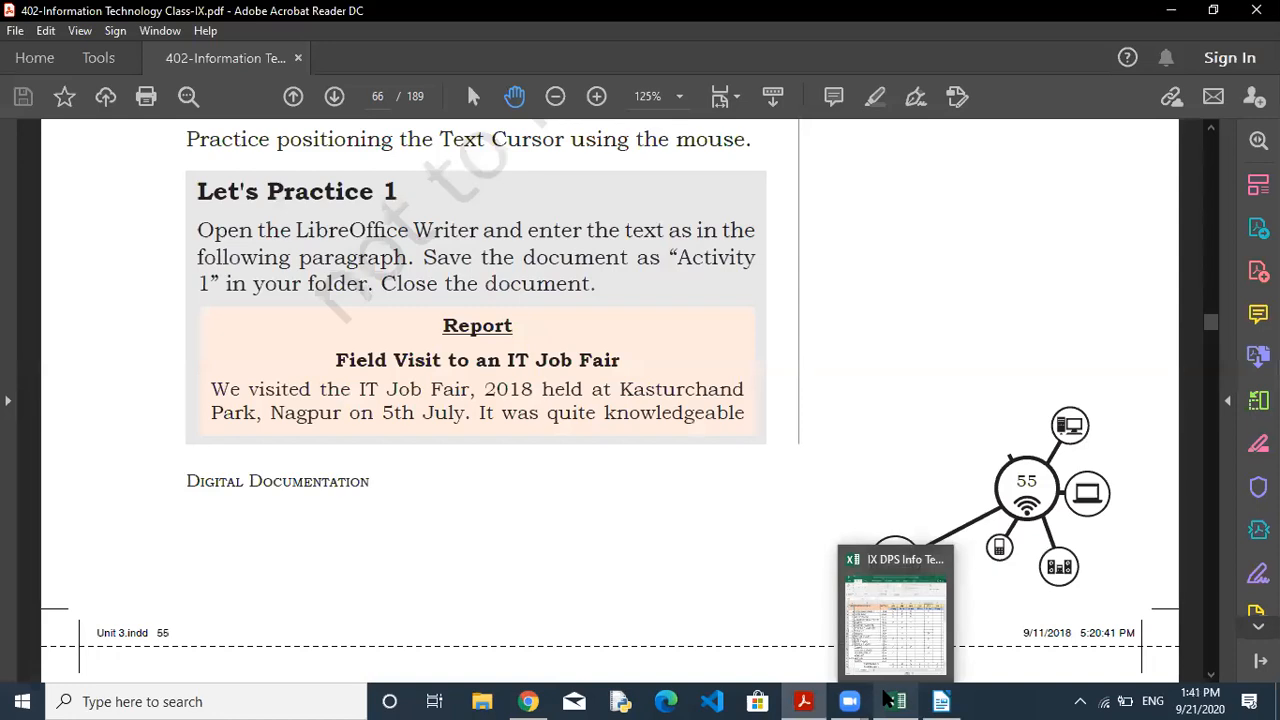
left_click(954, 700)
type("F")
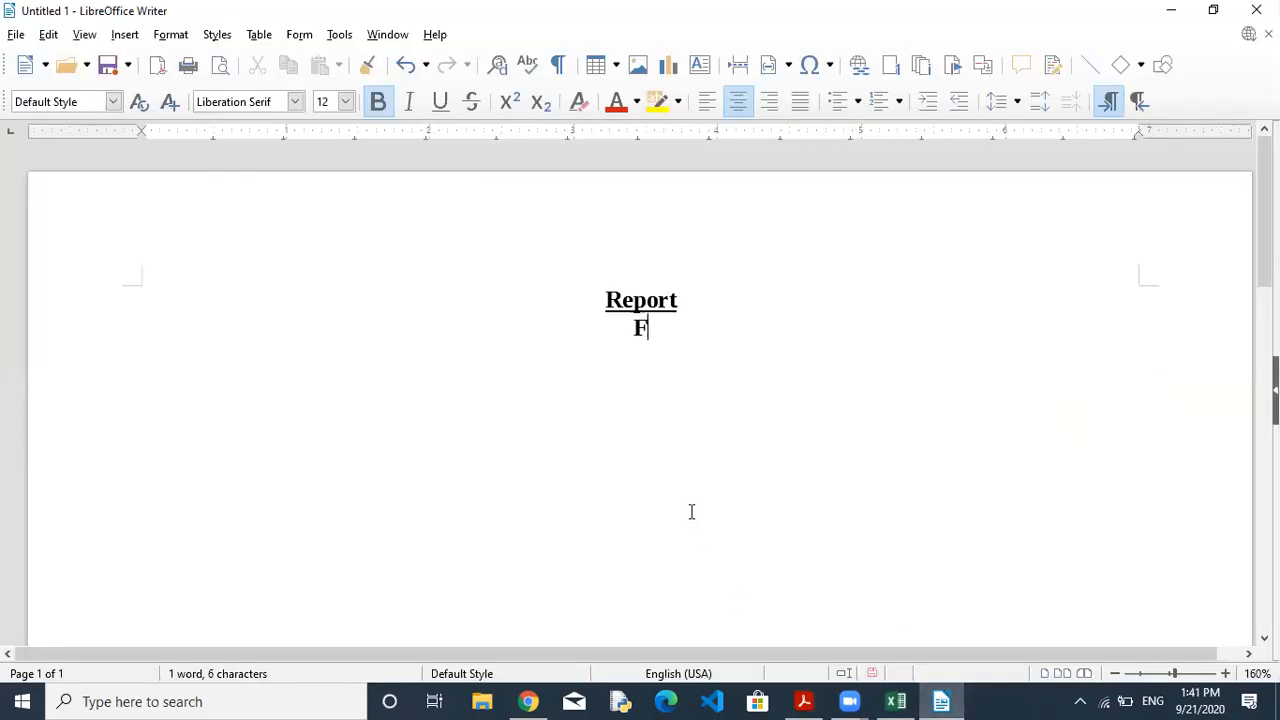
type("ield Vi")
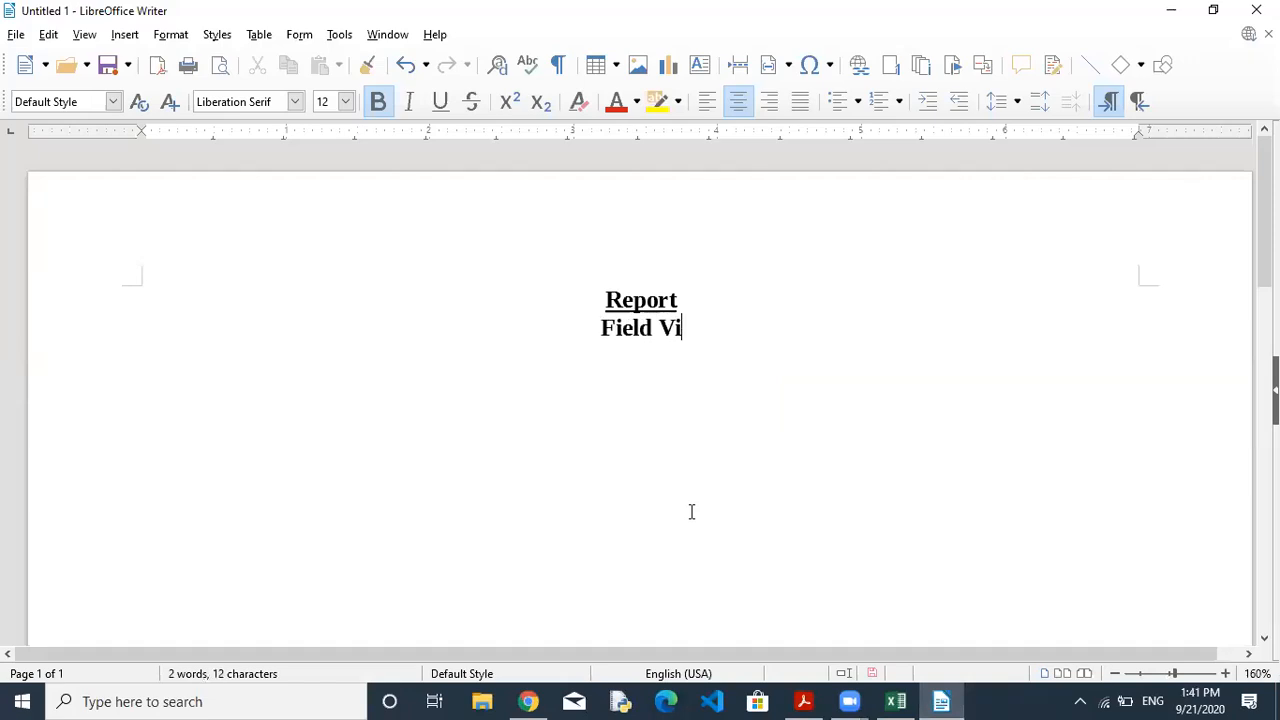
type("sit to an IT Fair")
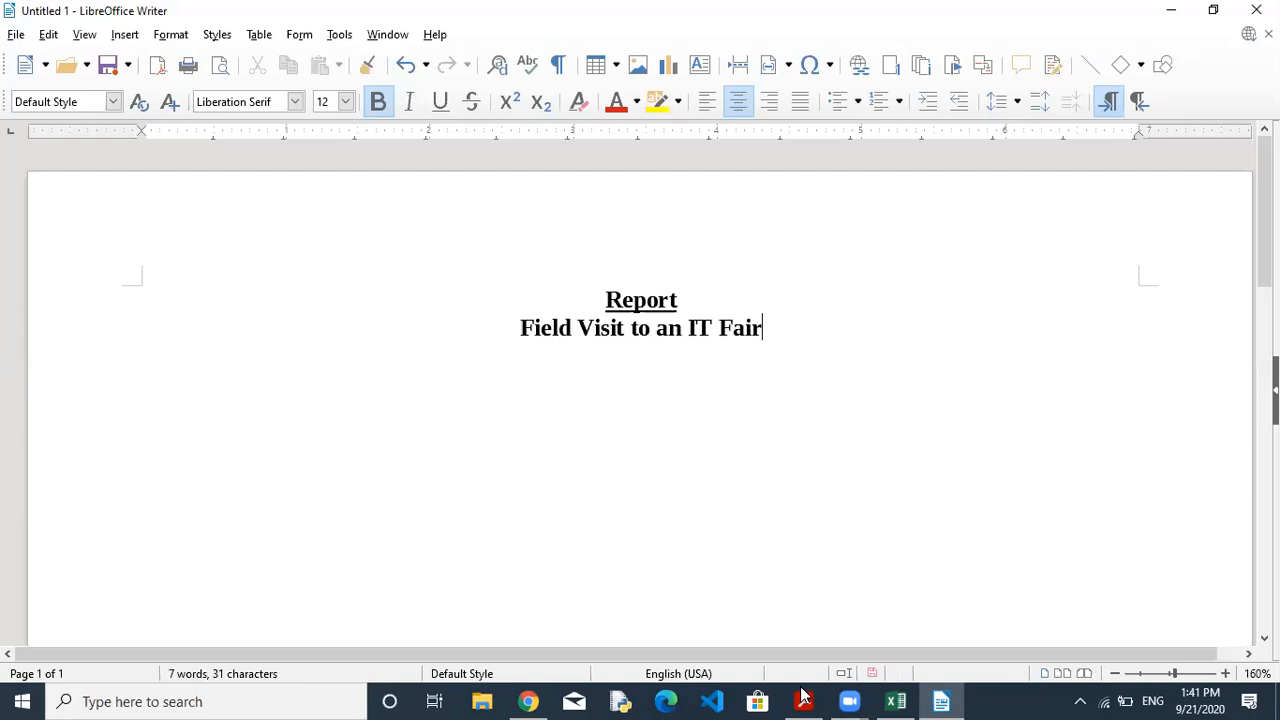
left_click(803, 697)
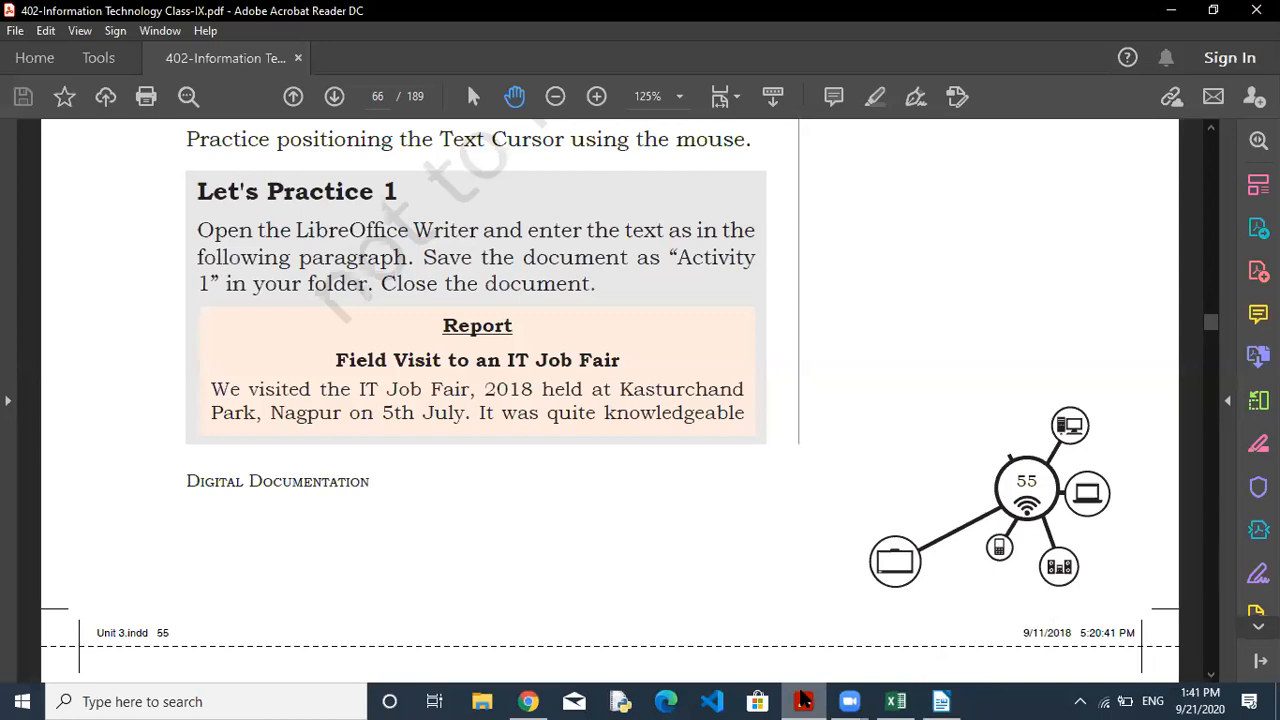
left_click(941, 701)
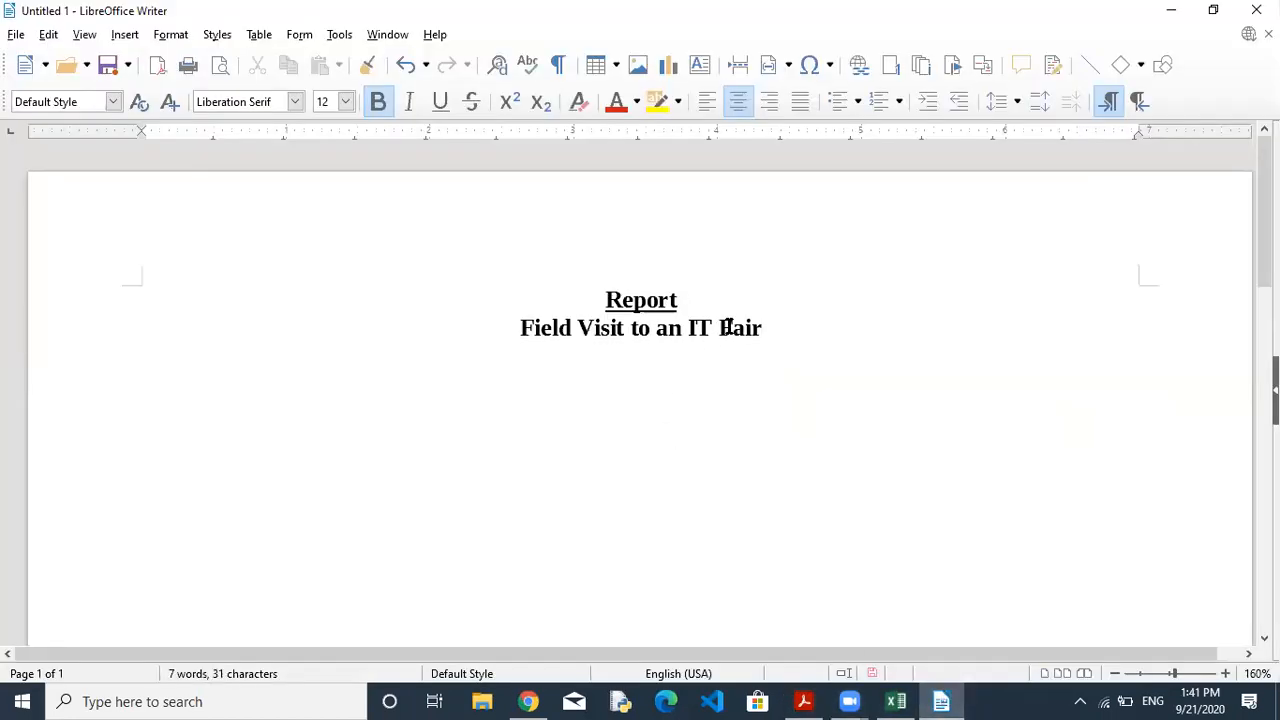
Insert the missing word 'Job', then turn off bold and left-align the next line.
type("J")
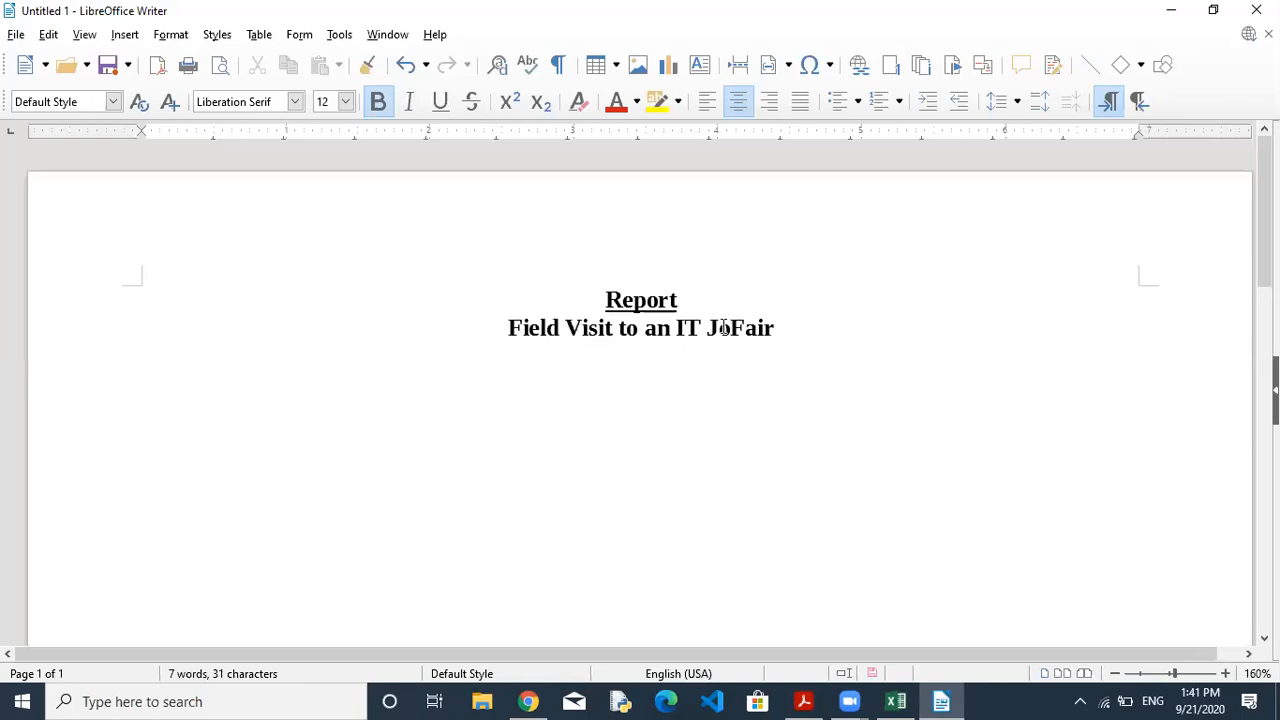
type("ob")
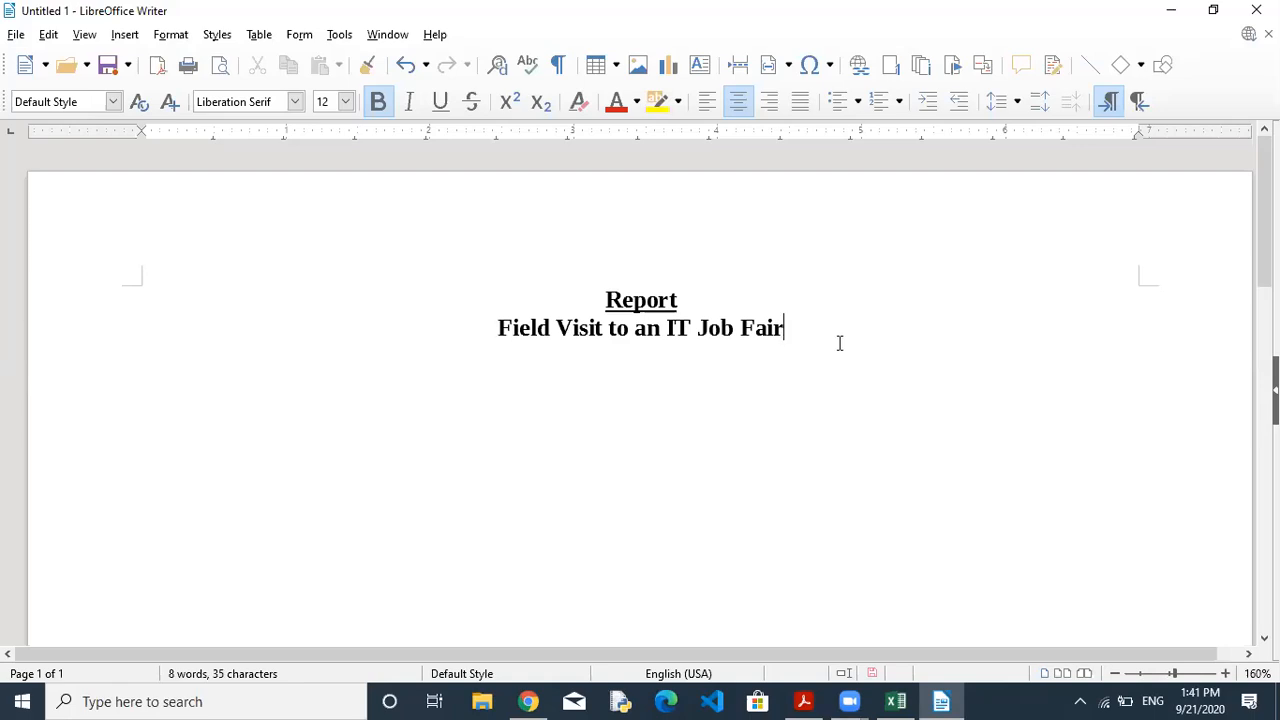
left_click(379, 104)
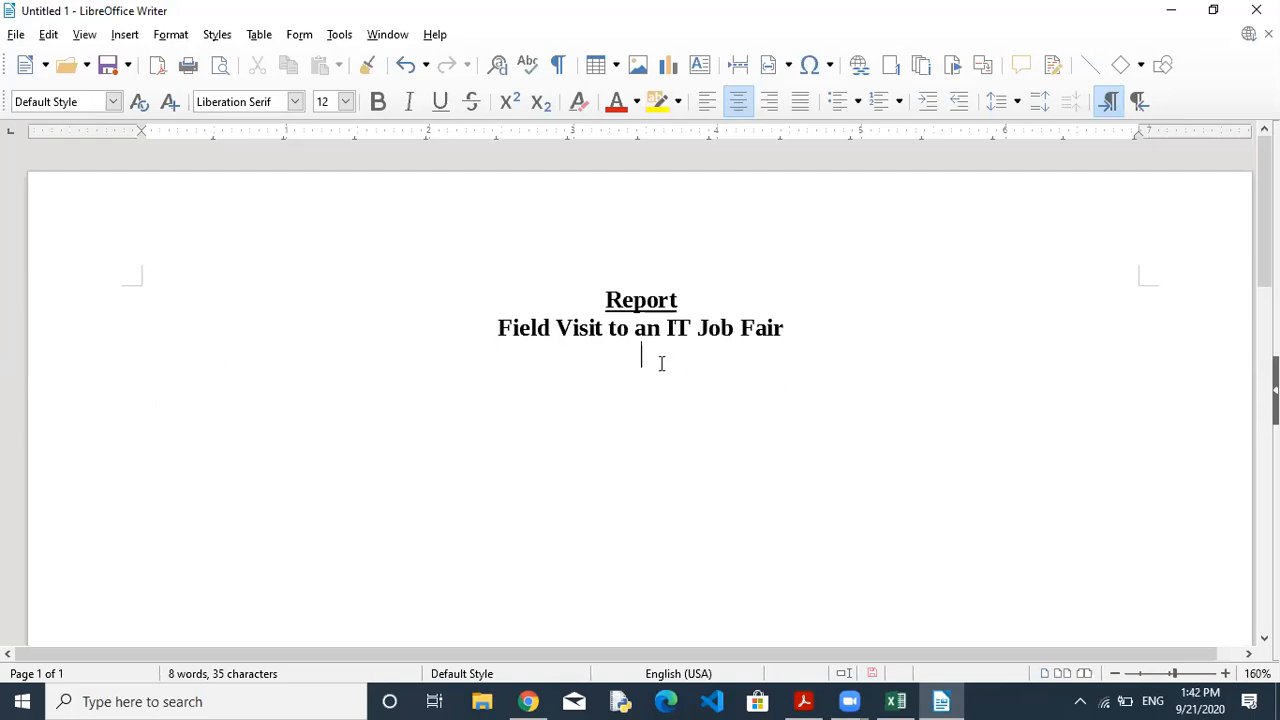
left_click(705, 110)
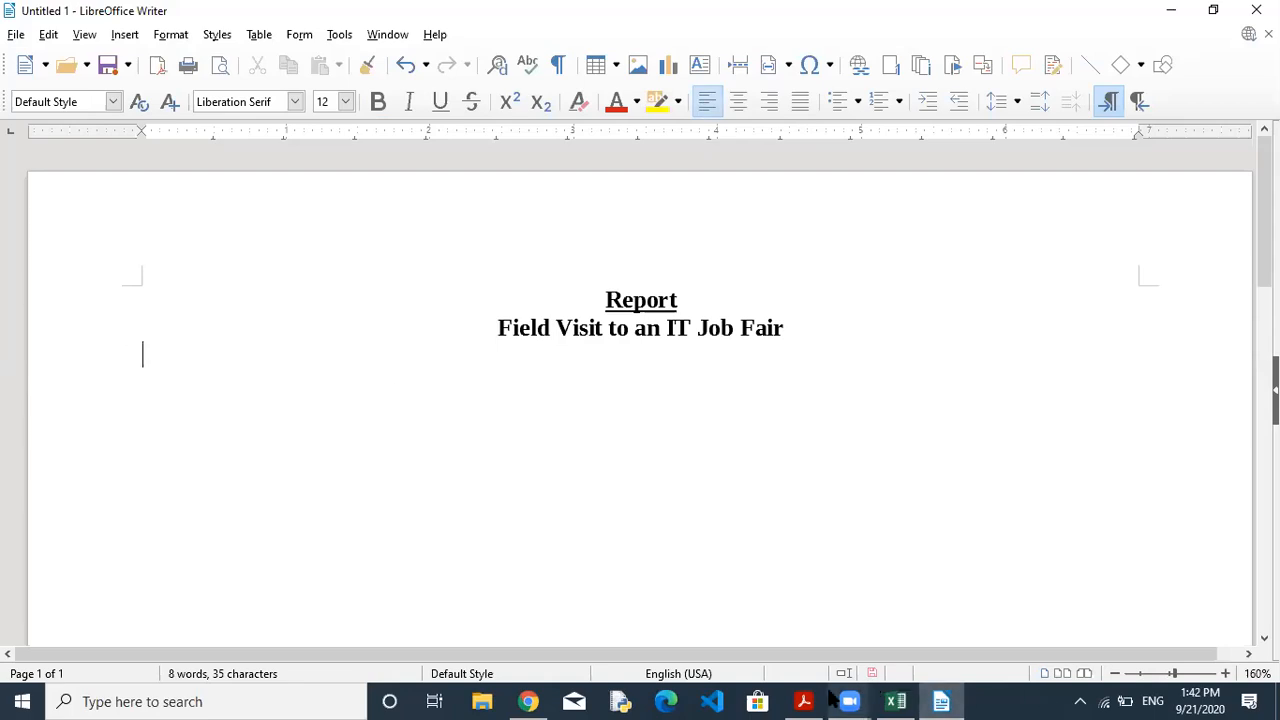
Copy the PDF paragraph beginning 'We visited the IT Job Fair'.
mouse_move(815, 703)
left_click(809, 624)
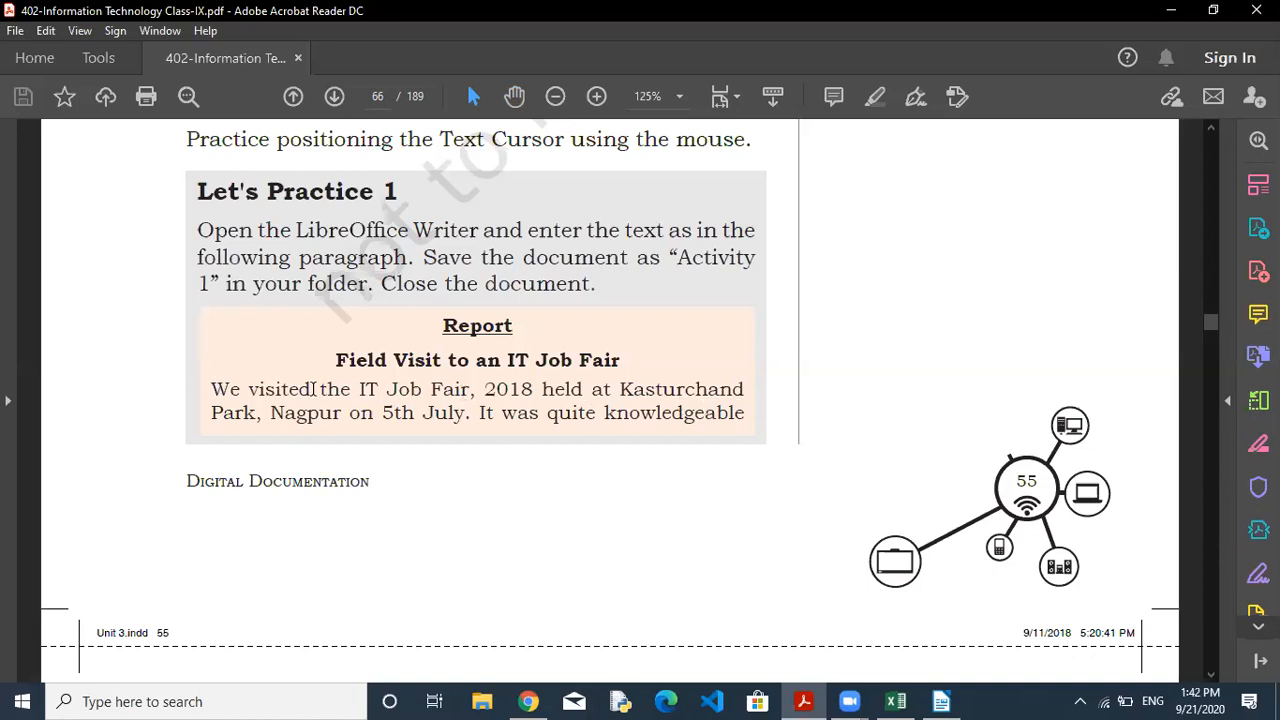
left_click_drag(216, 385, 743, 418)
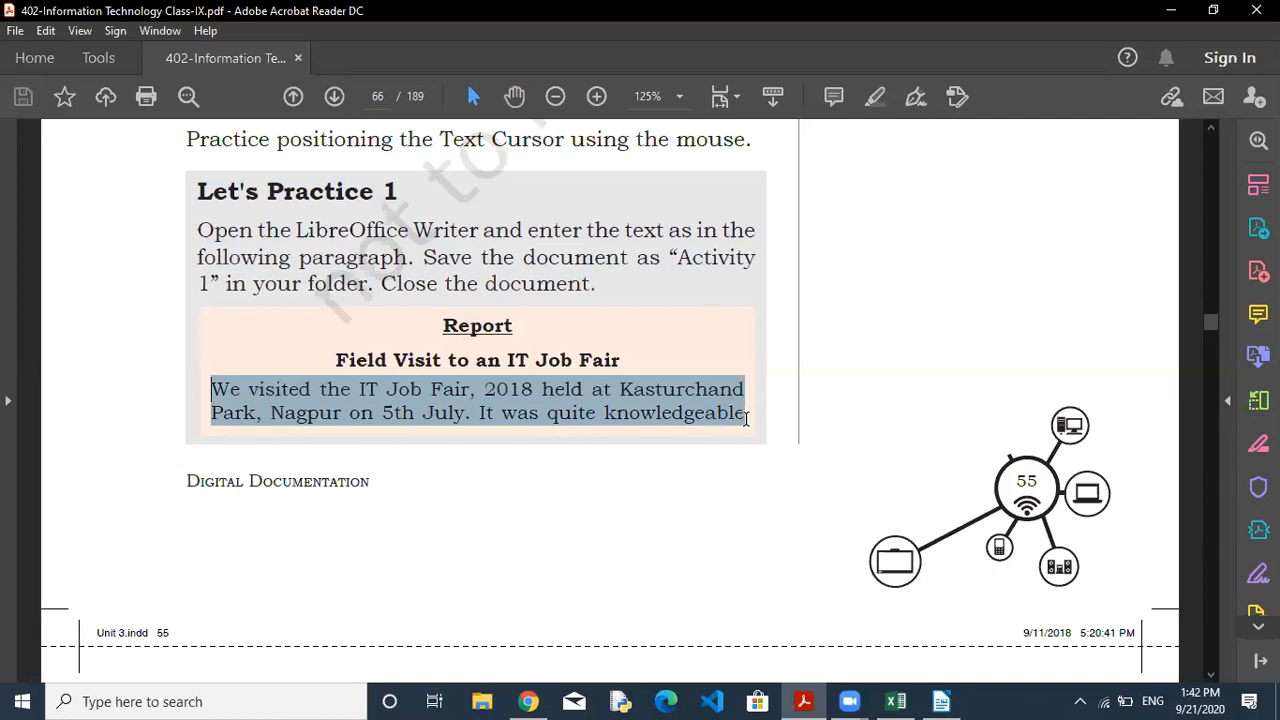
right_click(628, 409)
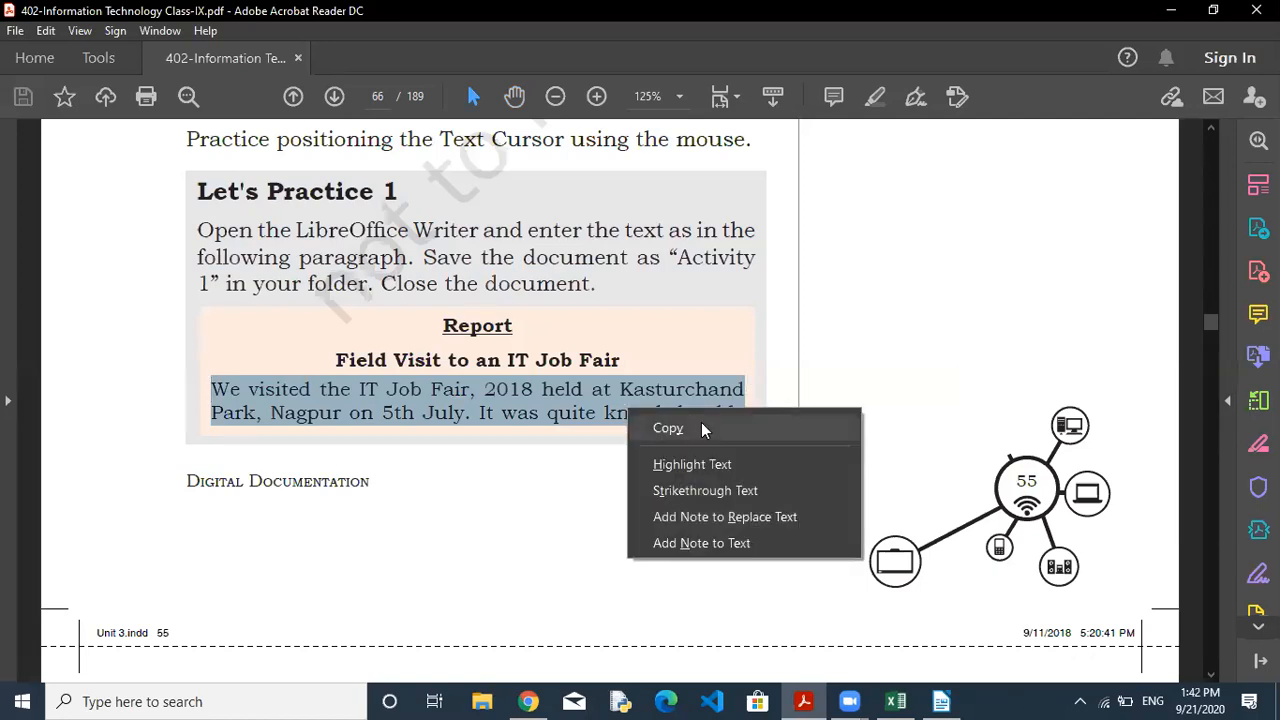
left_click(701, 428)
left_click(941, 701)
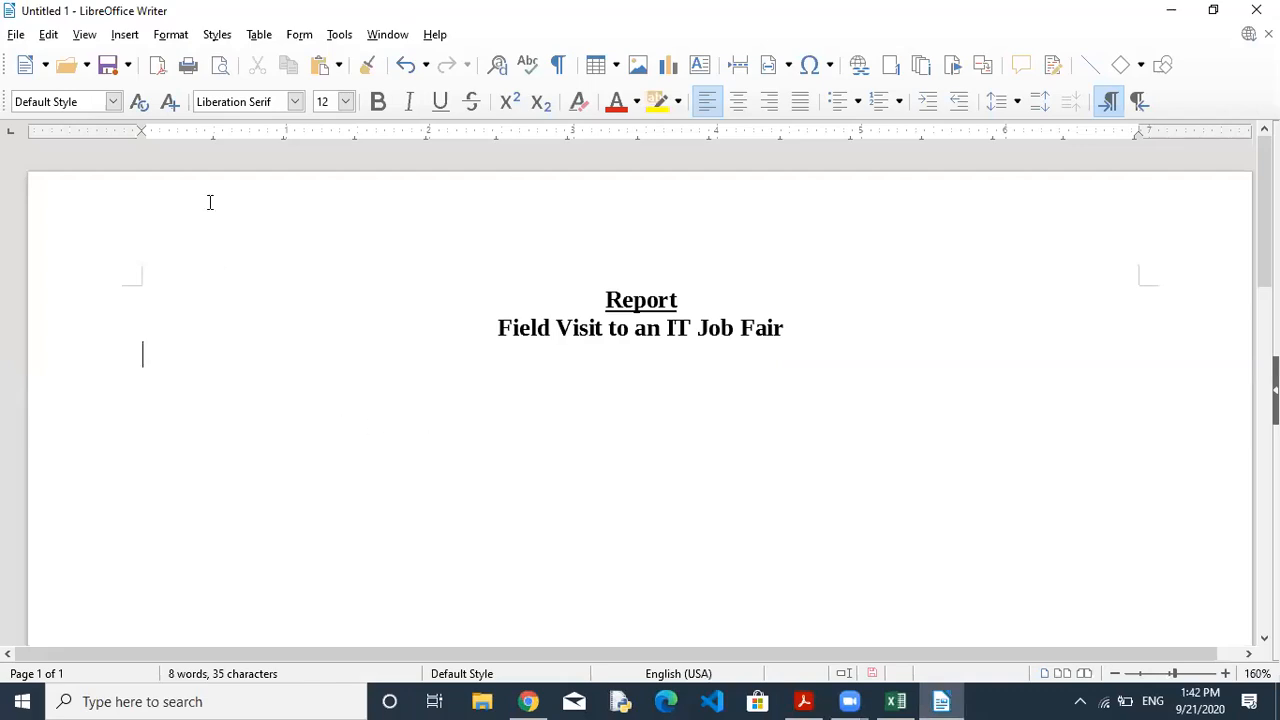
Paste the job-fair paragraph onto the blank line and remove its bold formatting.
right_click(142, 348)
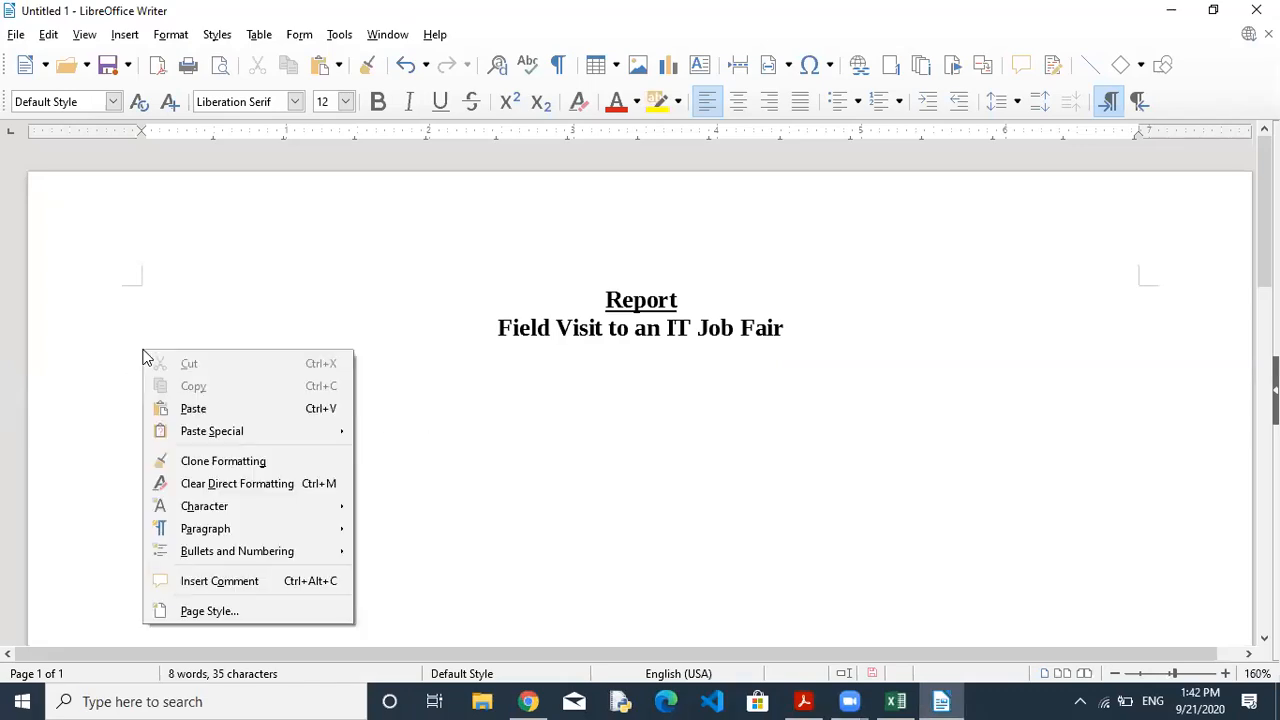
left_click(208, 410)
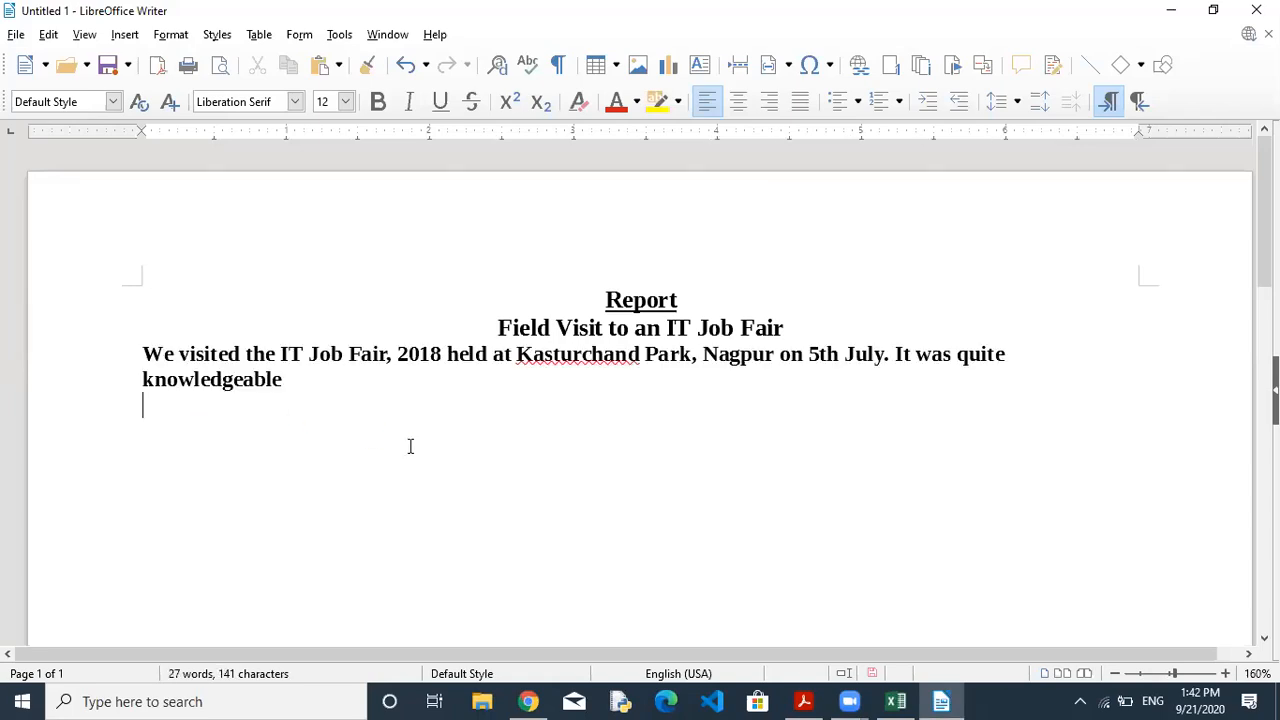
left_click_drag(143, 353, 290, 390)
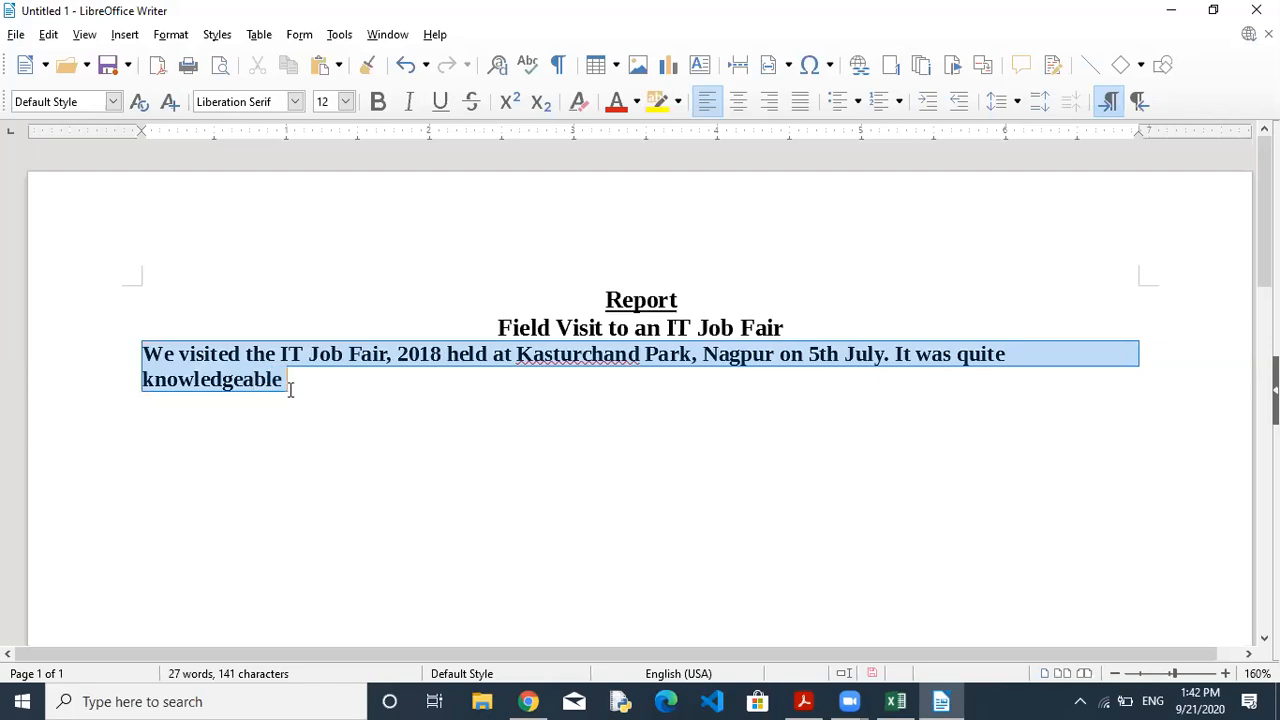
left_click(378, 102)
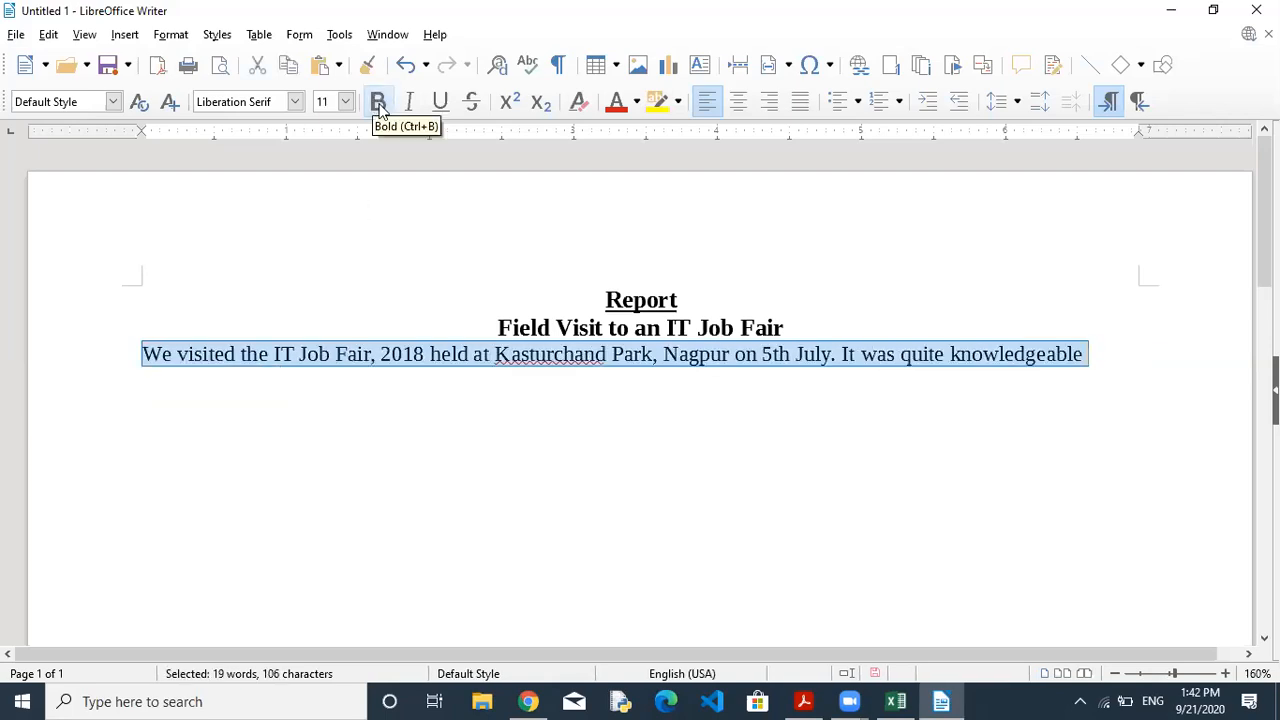
left_click(1014, 364)
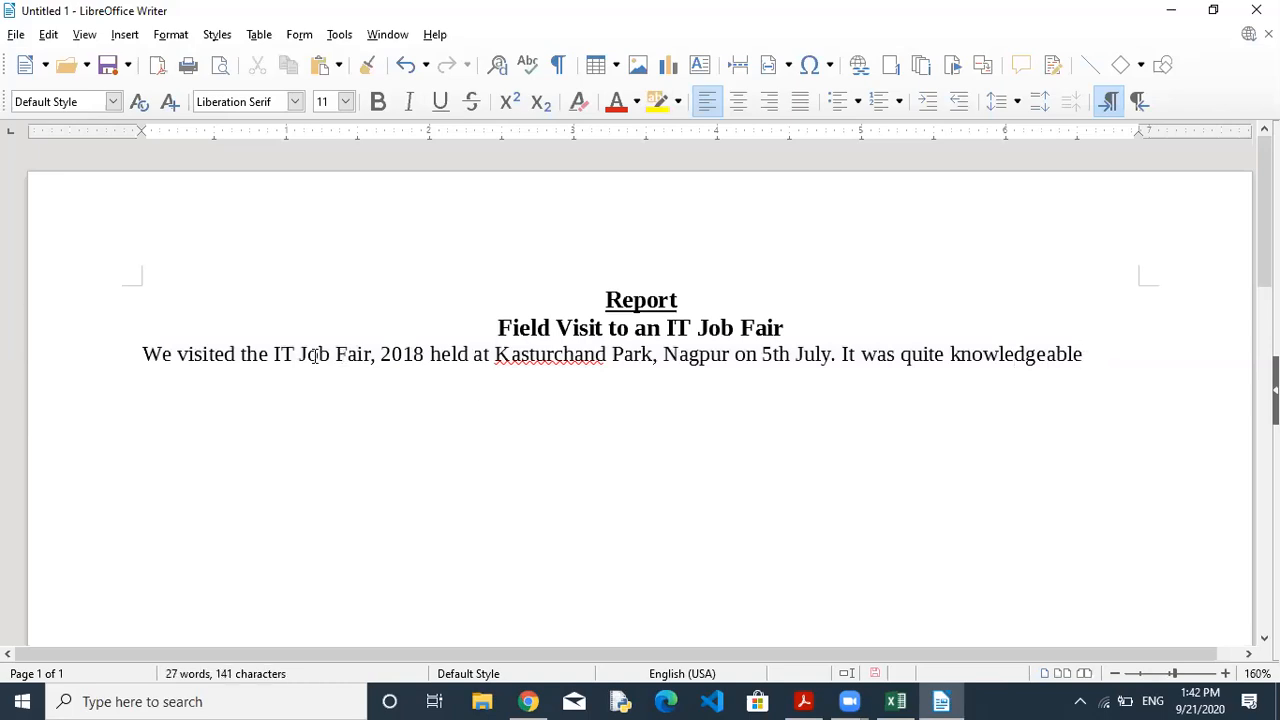
left_click(803, 700)
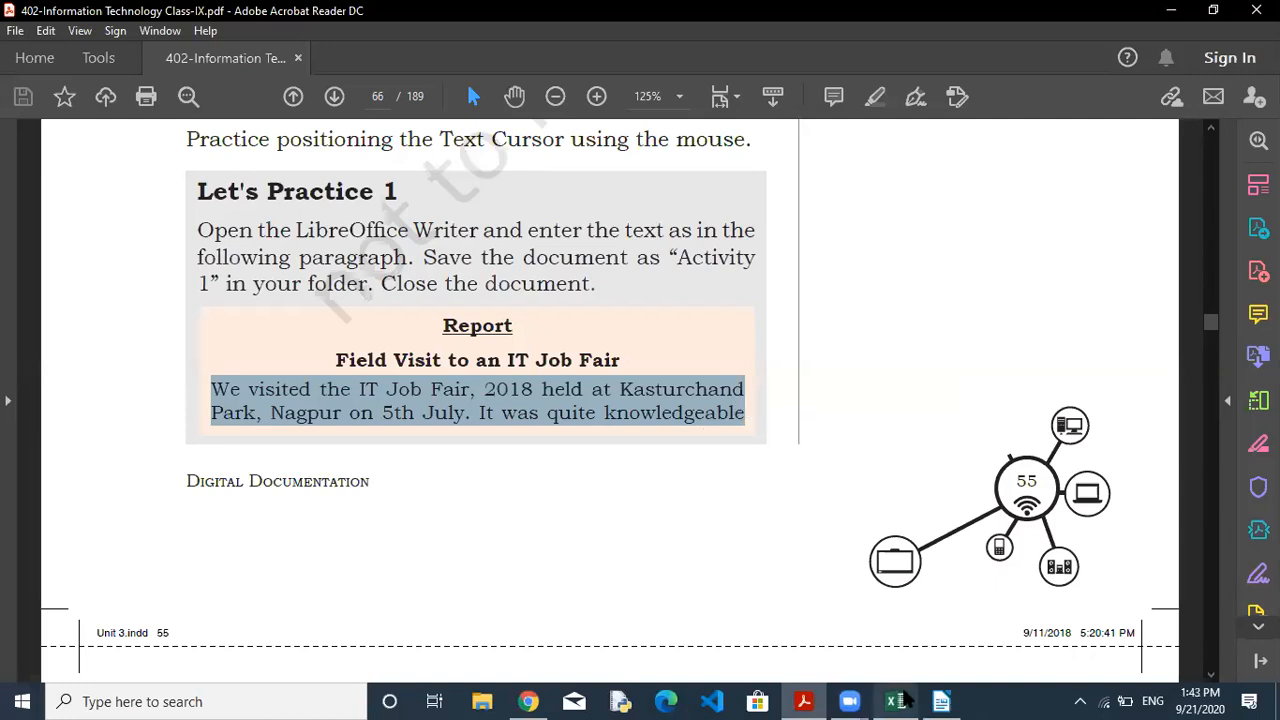
mouse_move(940, 700)
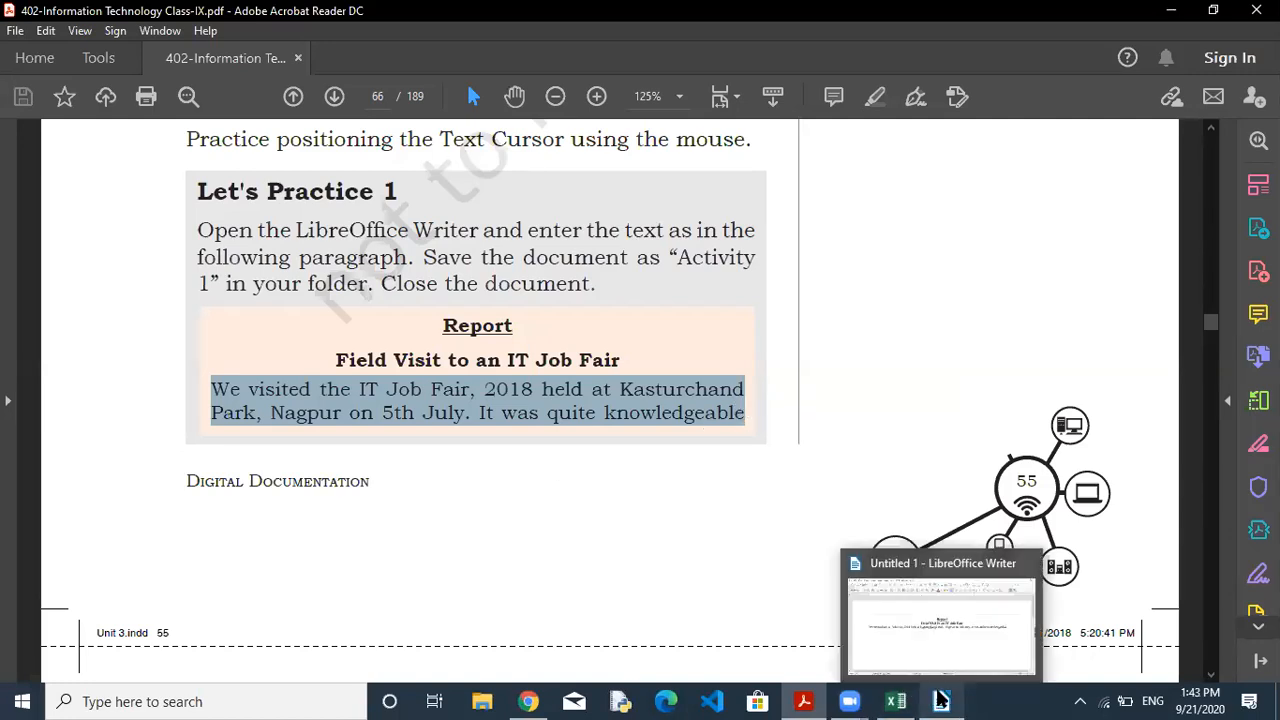
left_click(941, 700)
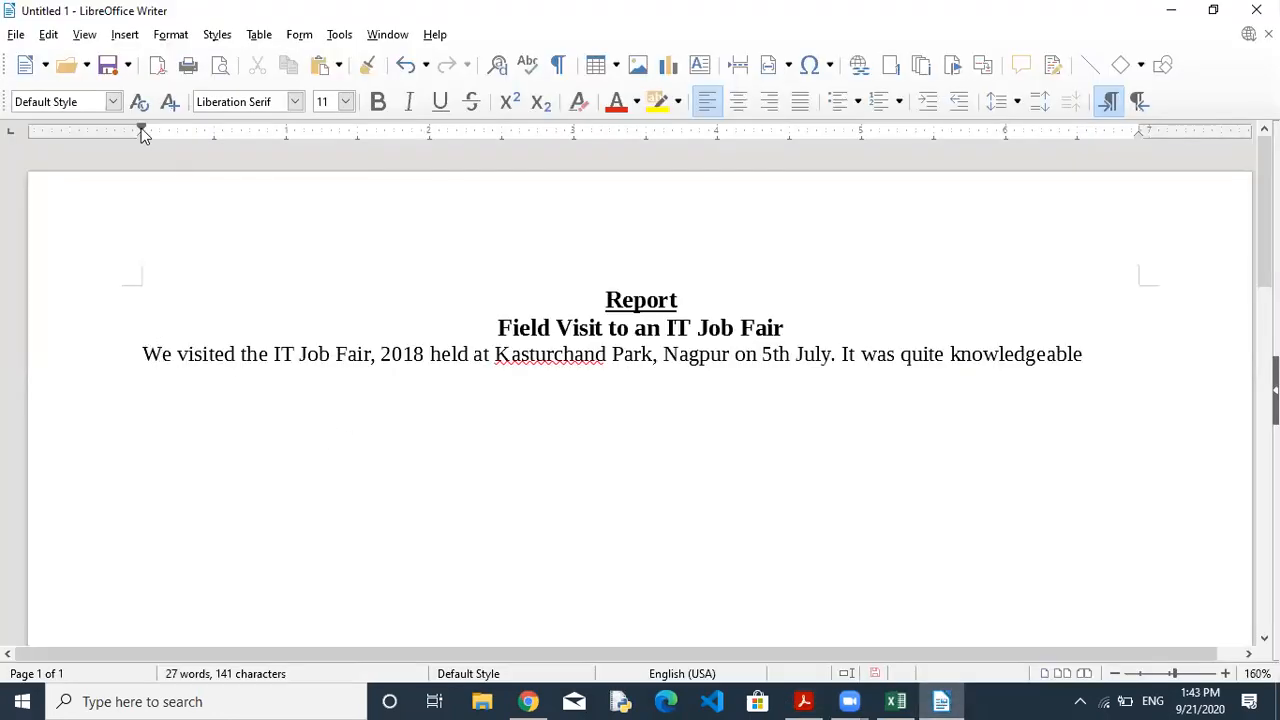
Drag the ruler's left and right margin markers inward to narrow the text area.
left_click_drag(142, 130, 205, 130)
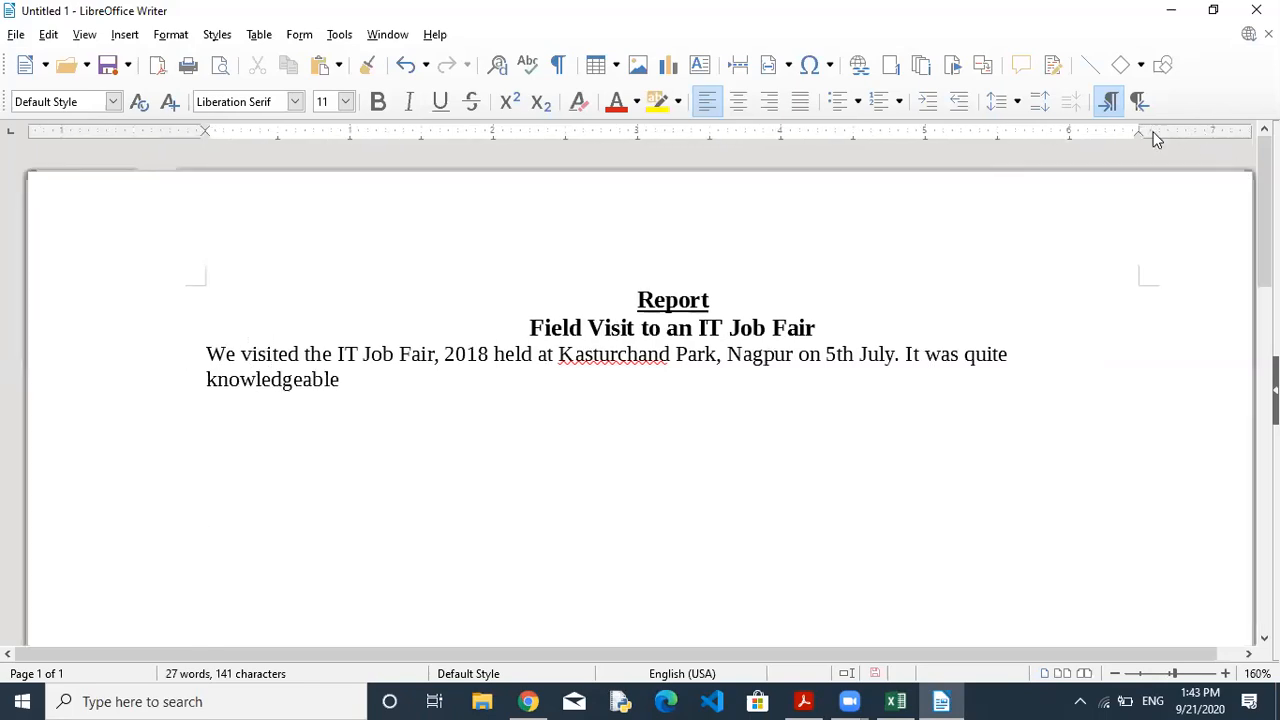
left_click_drag(1140, 130, 994, 172)
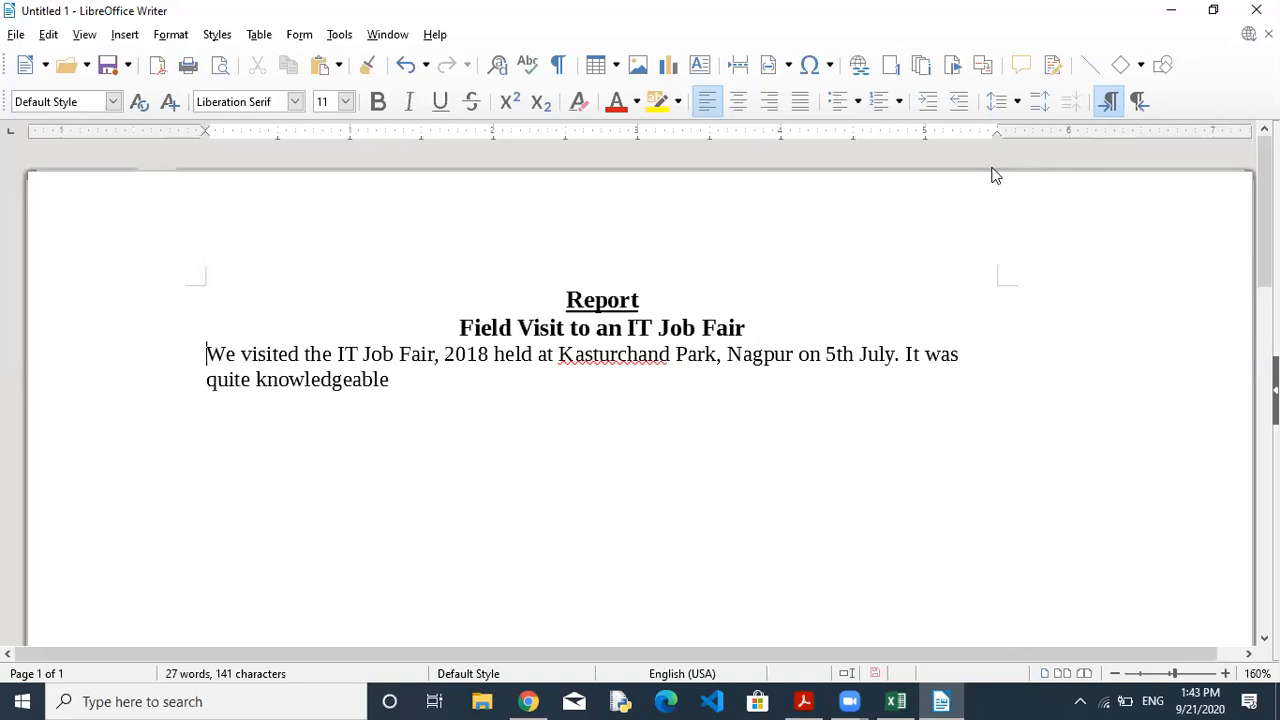
left_click_drag(205, 131, 285, 148)
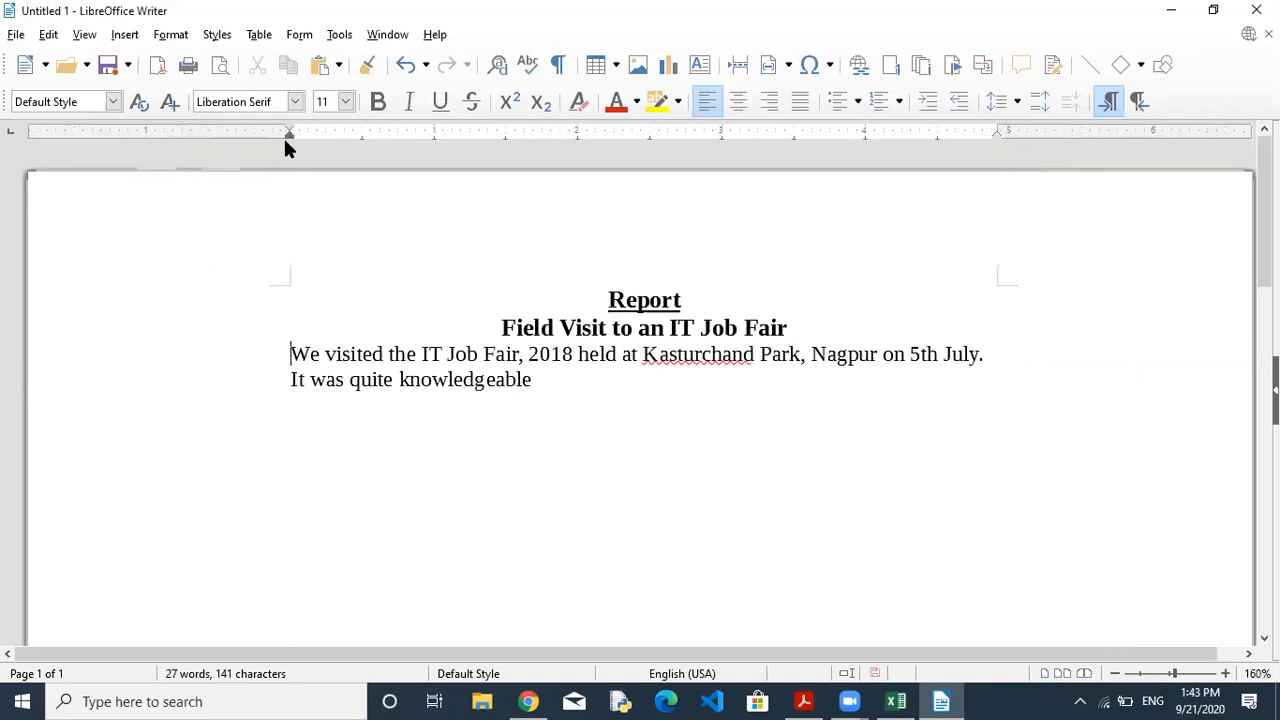
double_click(998, 127)
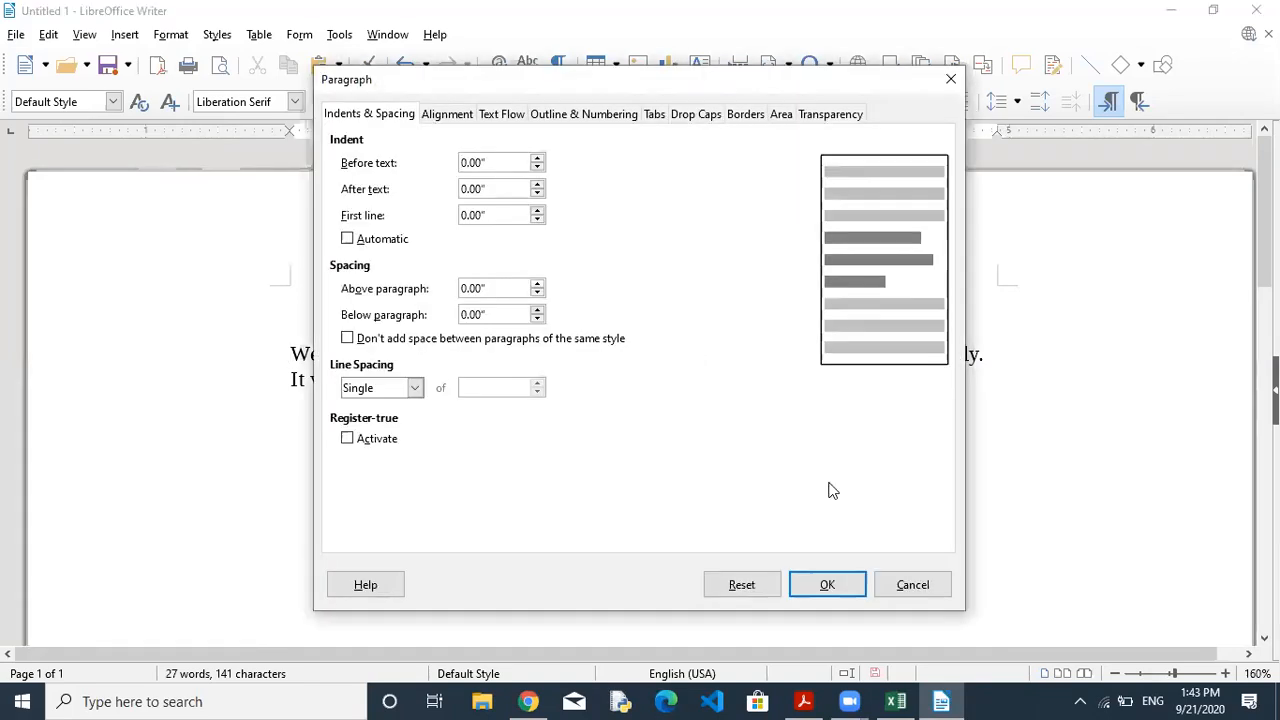
left_click(912, 585)
Set the body paragraph's font size to 14 pt.
left_click_drag(291, 345, 558, 388)
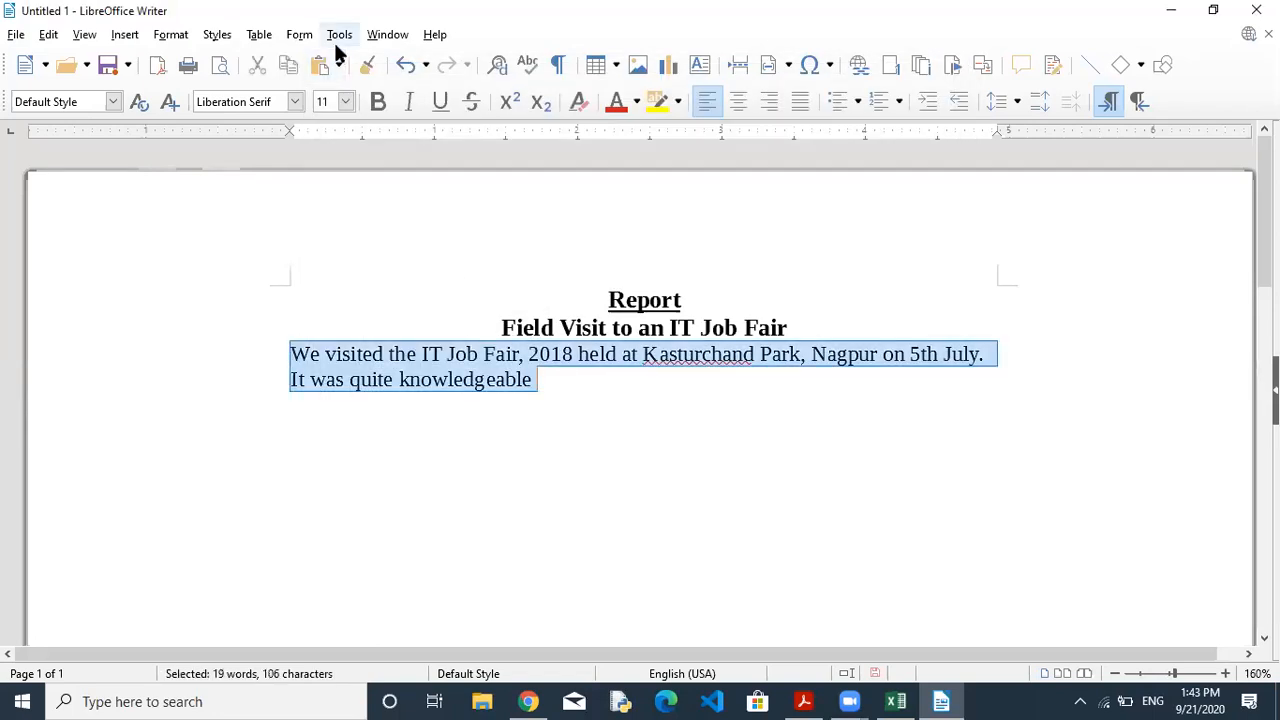
left_click(345, 104)
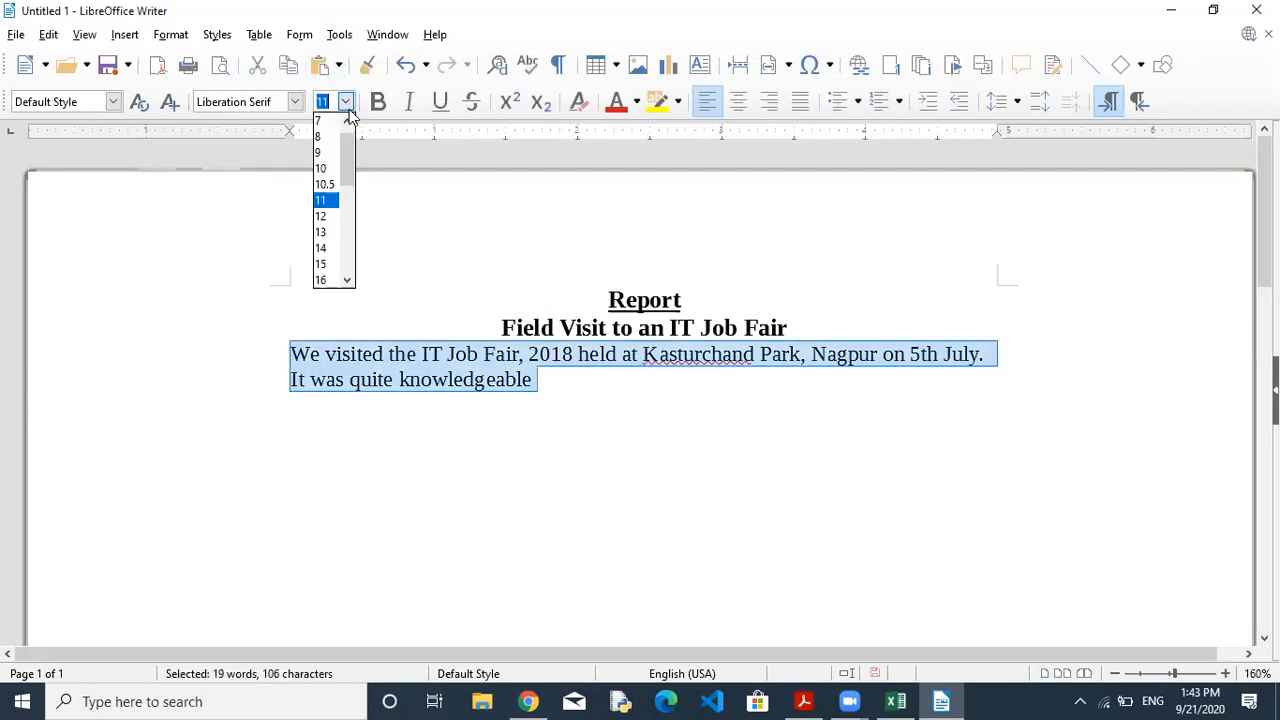
left_click(324, 245)
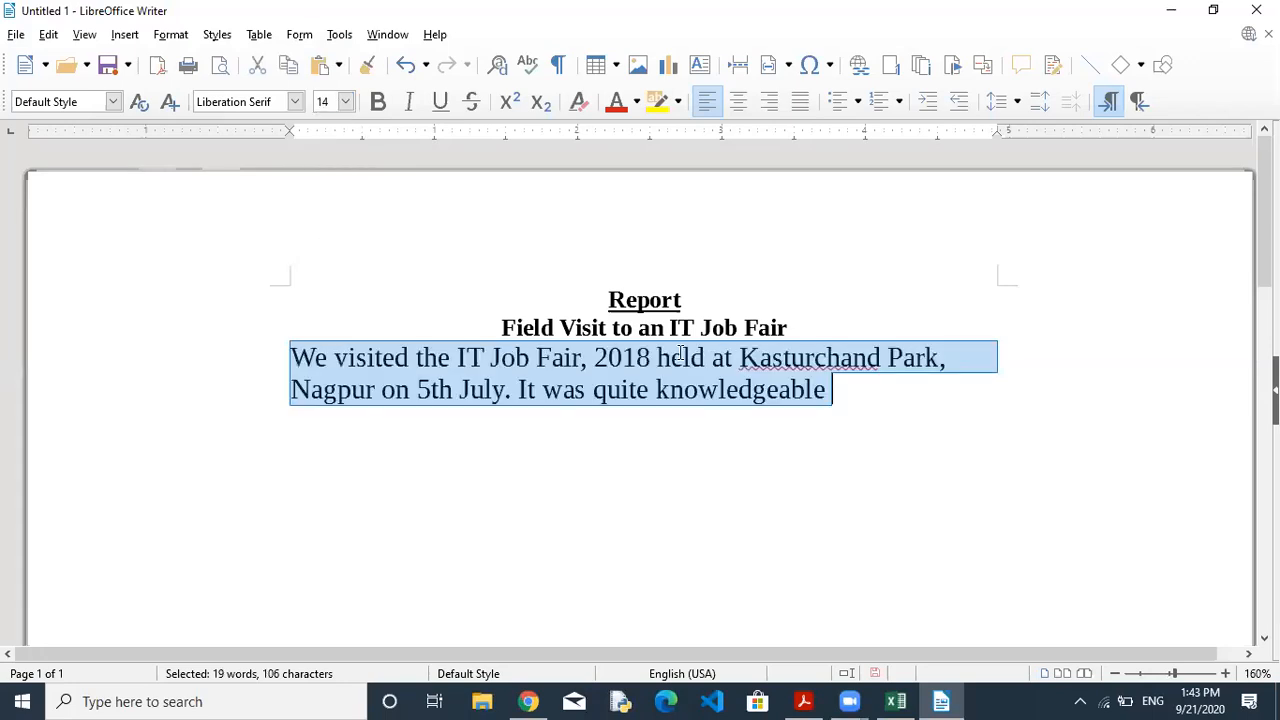
left_click(884, 403)
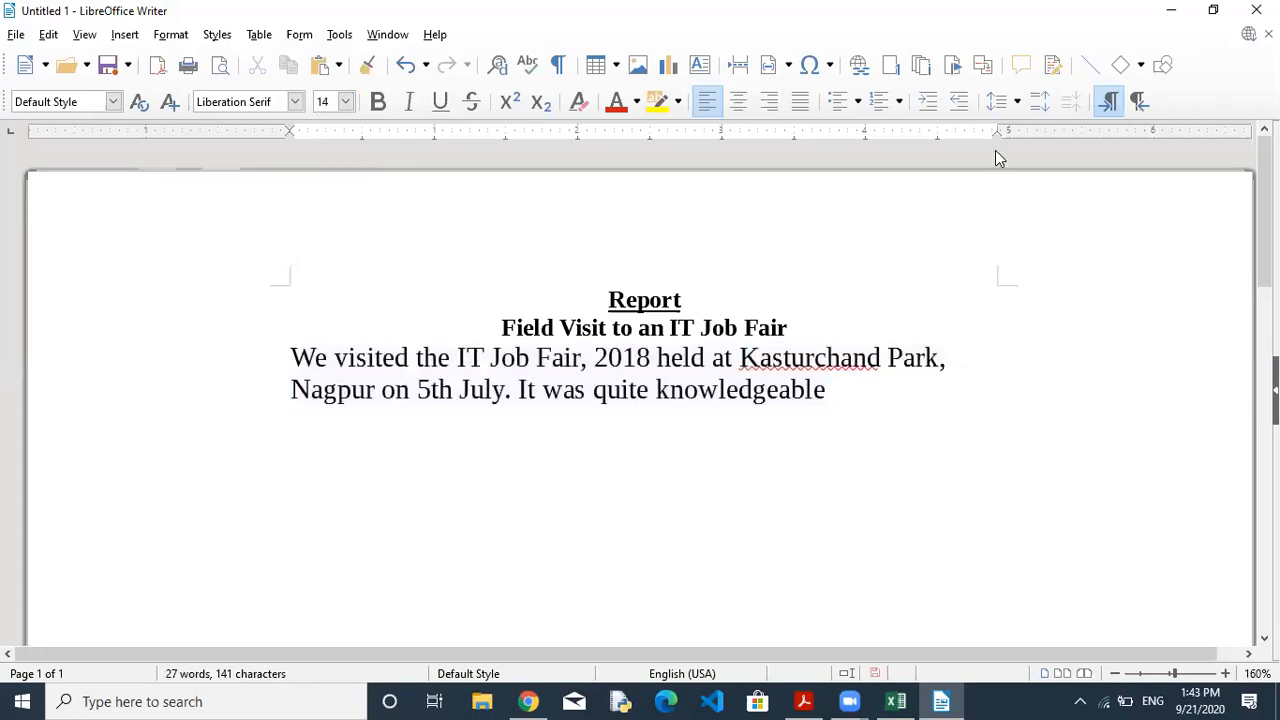
Fine-tune both margins until the paragraph wraps after Kasturchand, comparing with the PDF.
left_click_drag(998, 127, 983, 130)
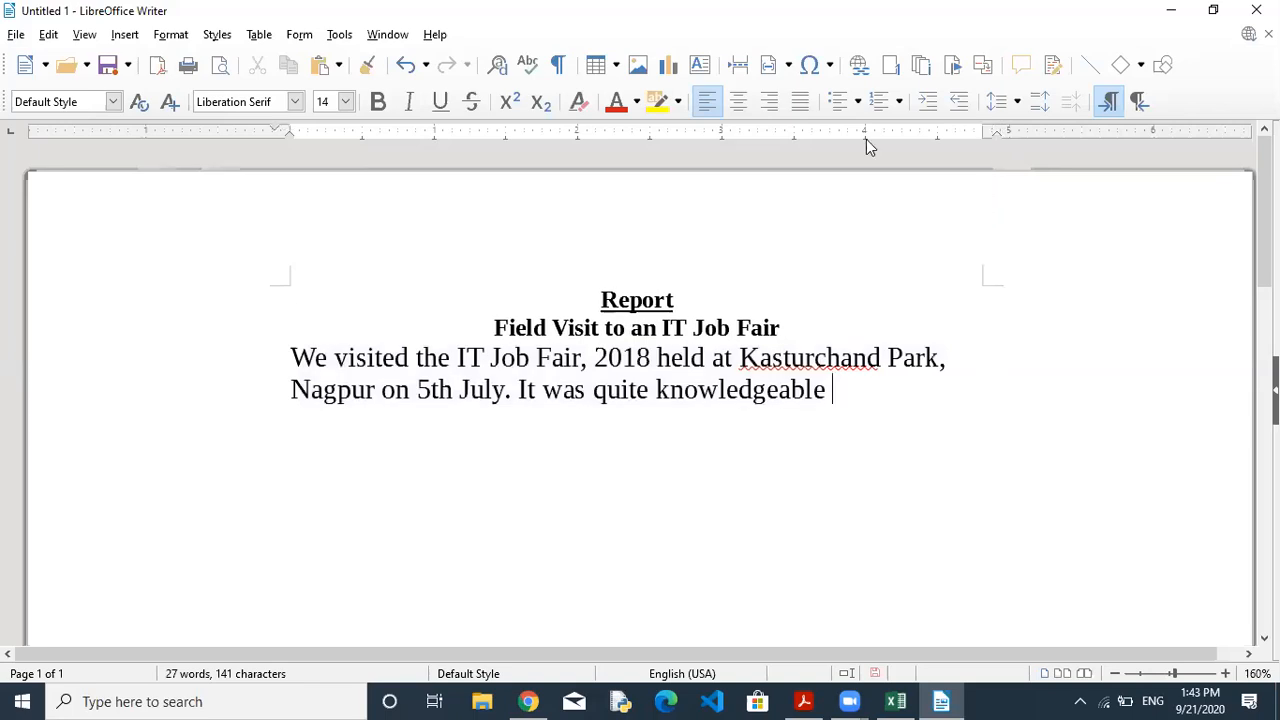
left_click_drag(292, 132, 307, 133)
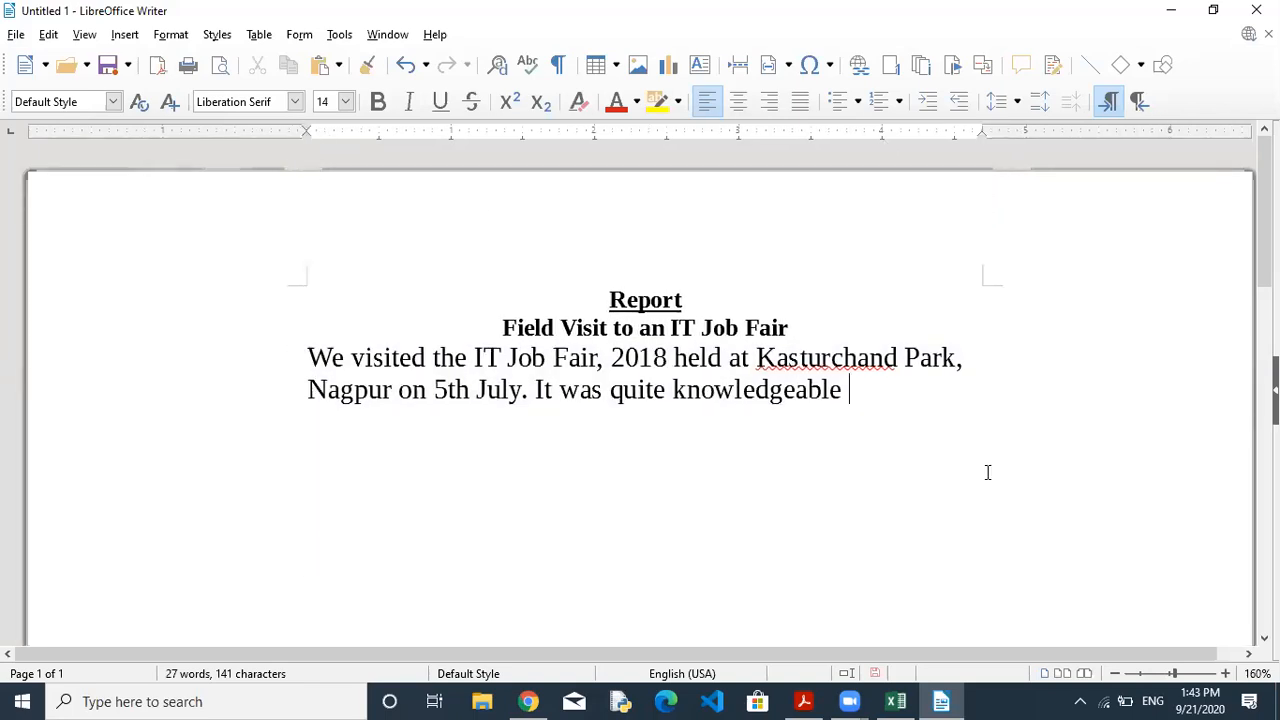
left_click(802, 700)
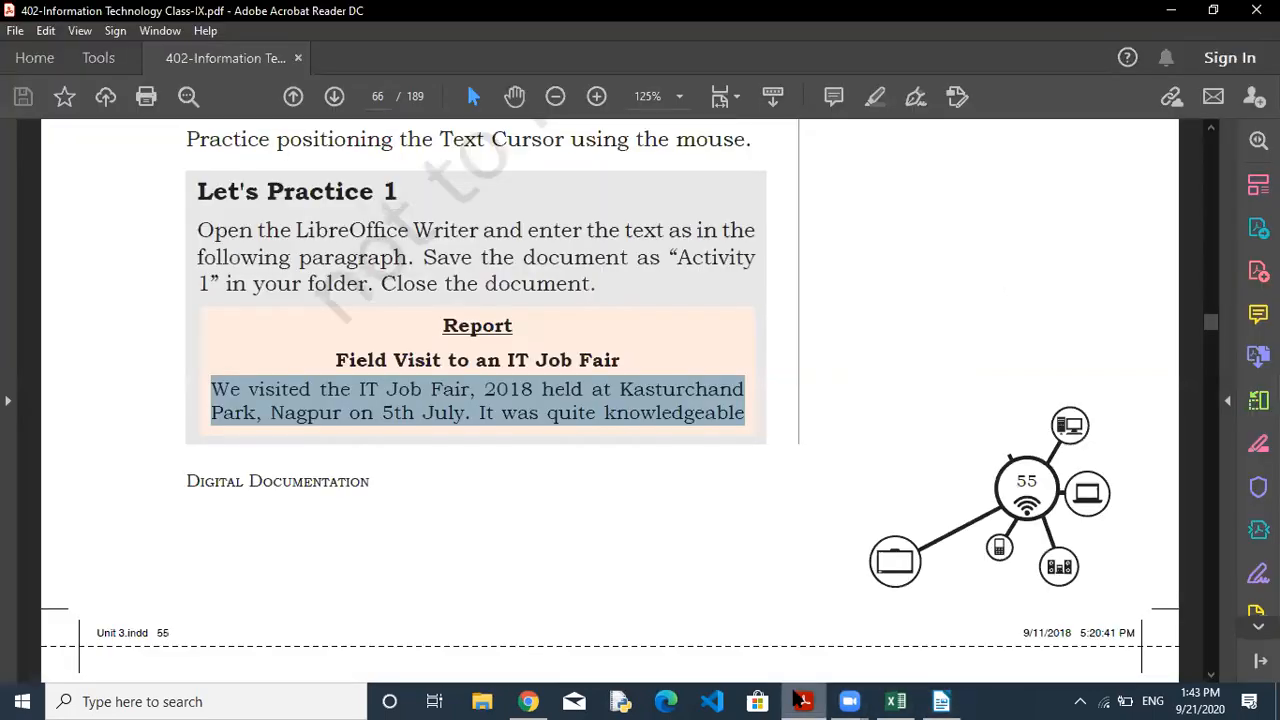
left_click(945, 700)
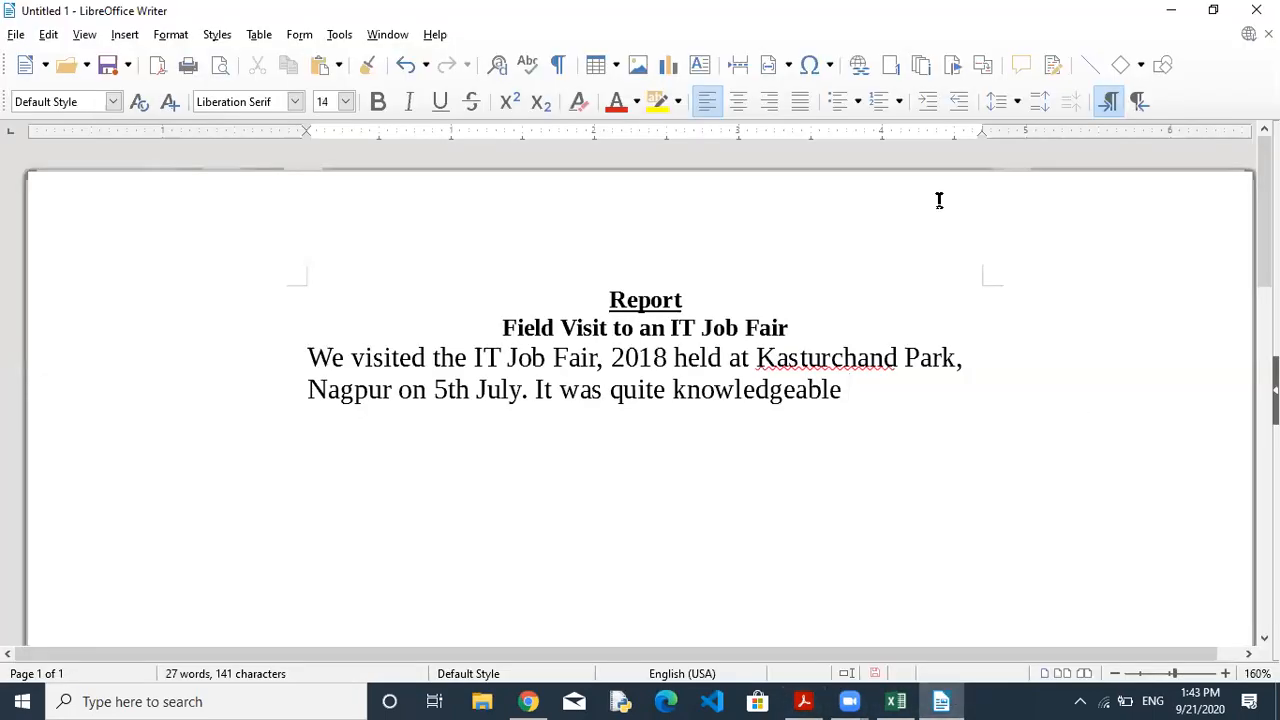
left_click_drag(981, 121, 963, 122)
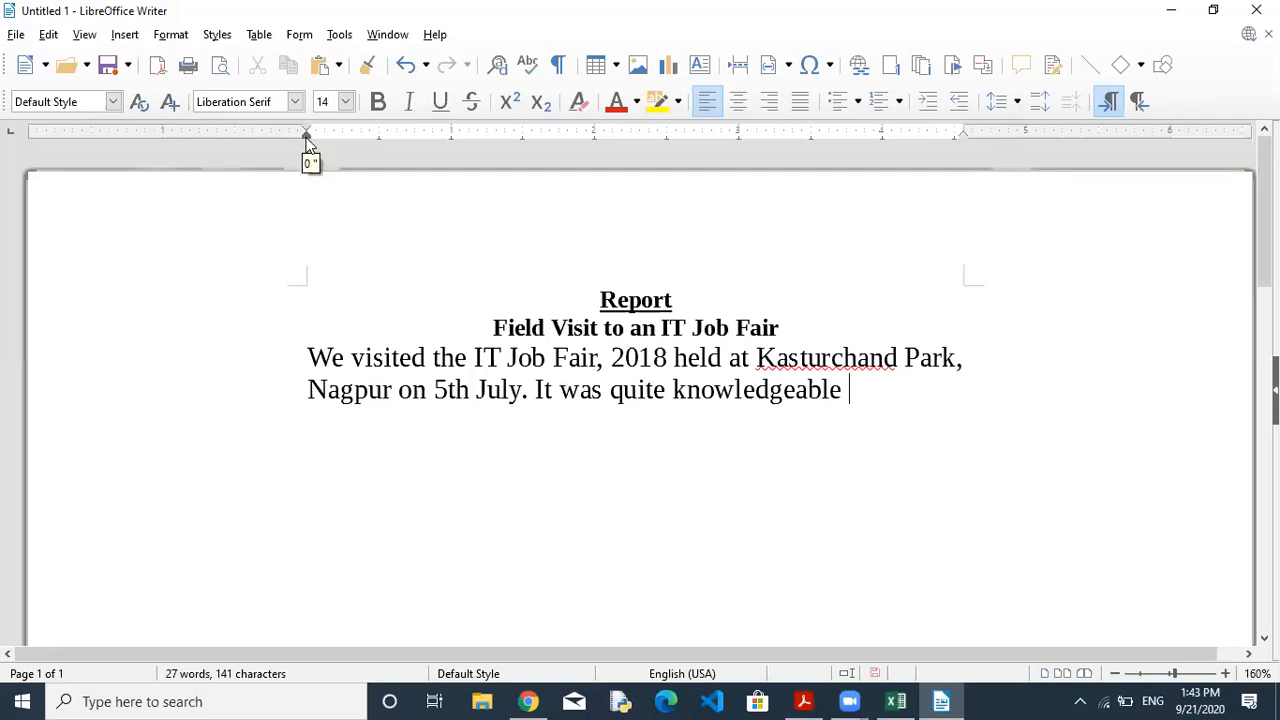
left_click_drag(307, 140, 360, 138)
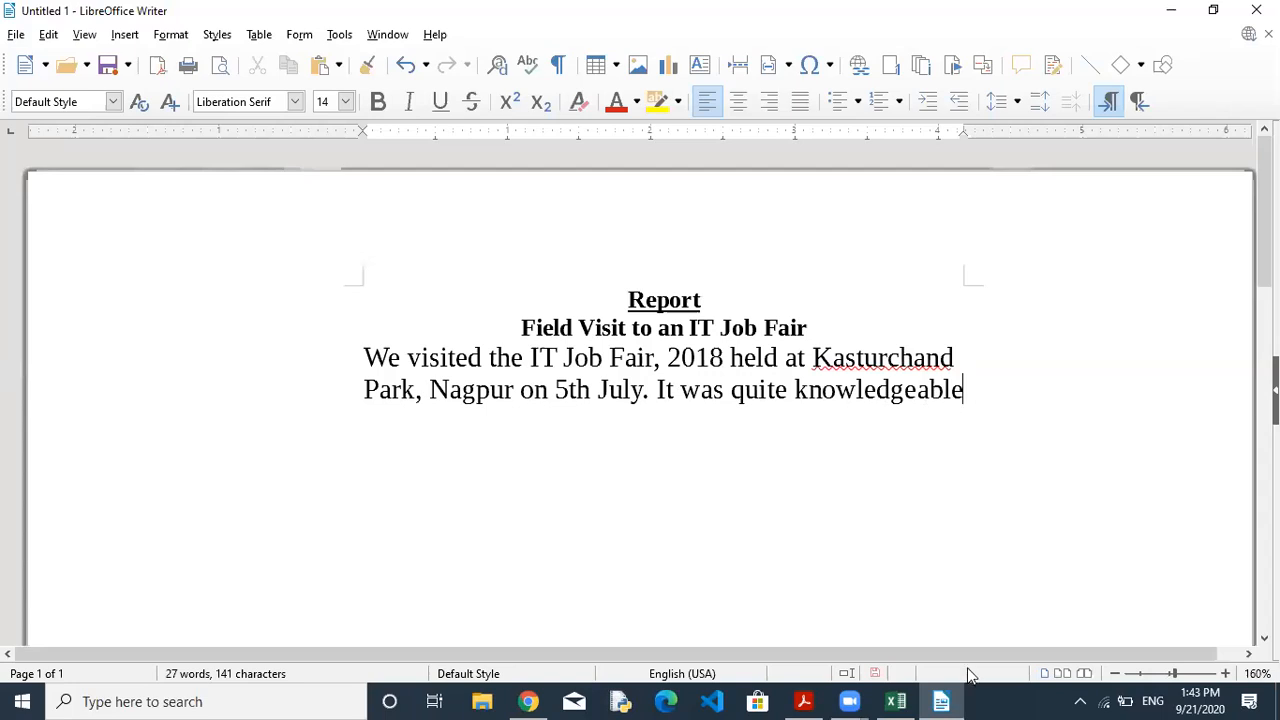
left_click(820, 700)
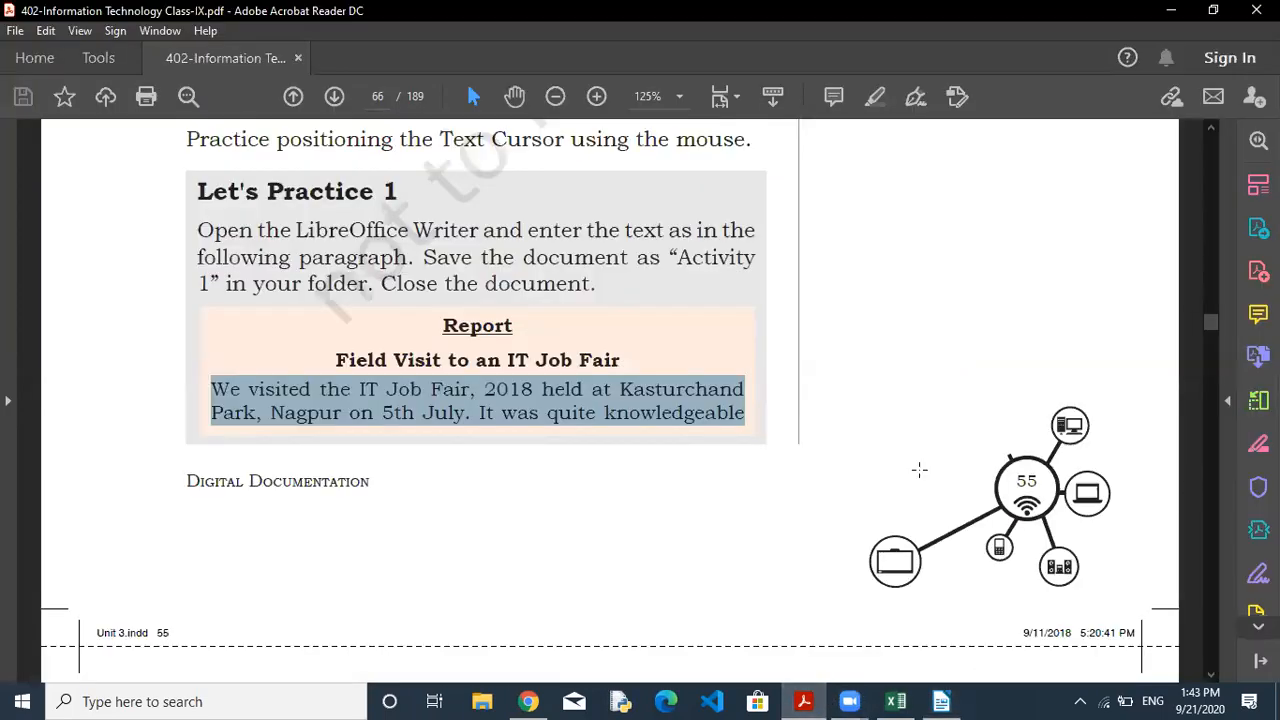
Select the page 67 paragraph from 'experience' to '(BPO).' in the PDF, then return to Writer.
left_click(514, 96)
left_click_drag(612, 545, 618, 131)
scroll(650, 494, "down", 2)
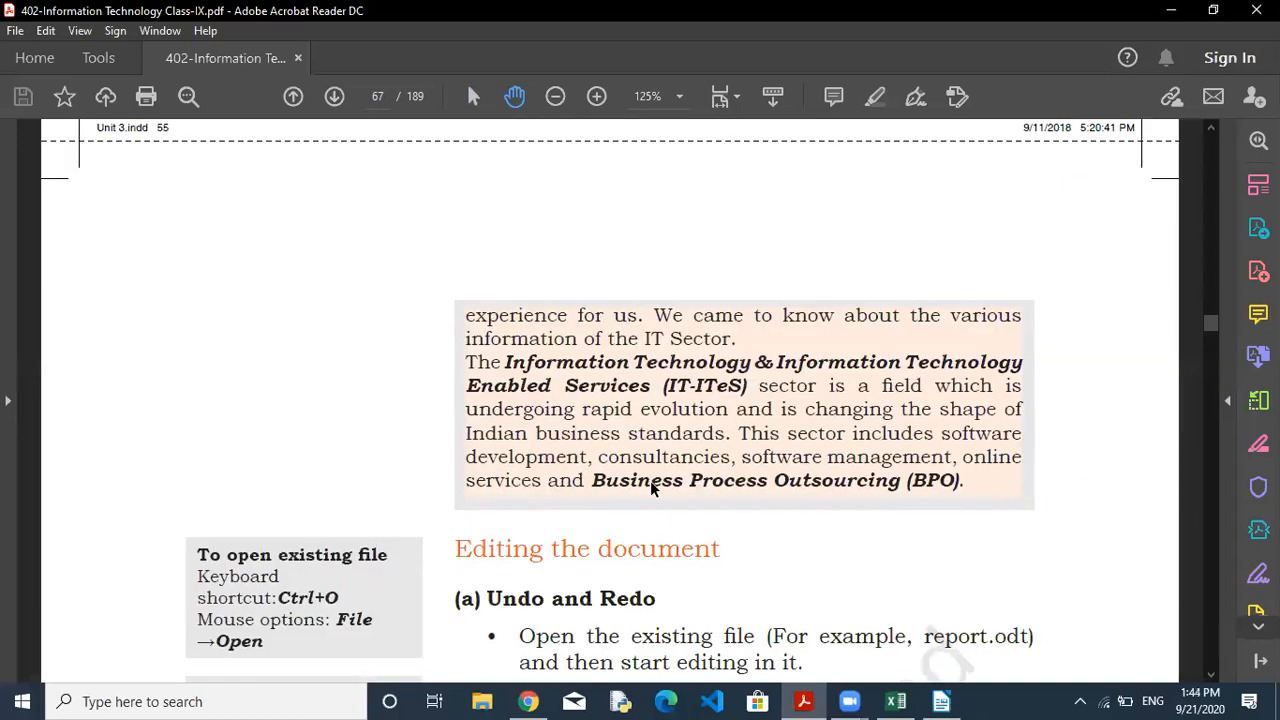
left_click(473, 96)
left_click_drag(468, 315, 975, 481)
key("ctrl+c")
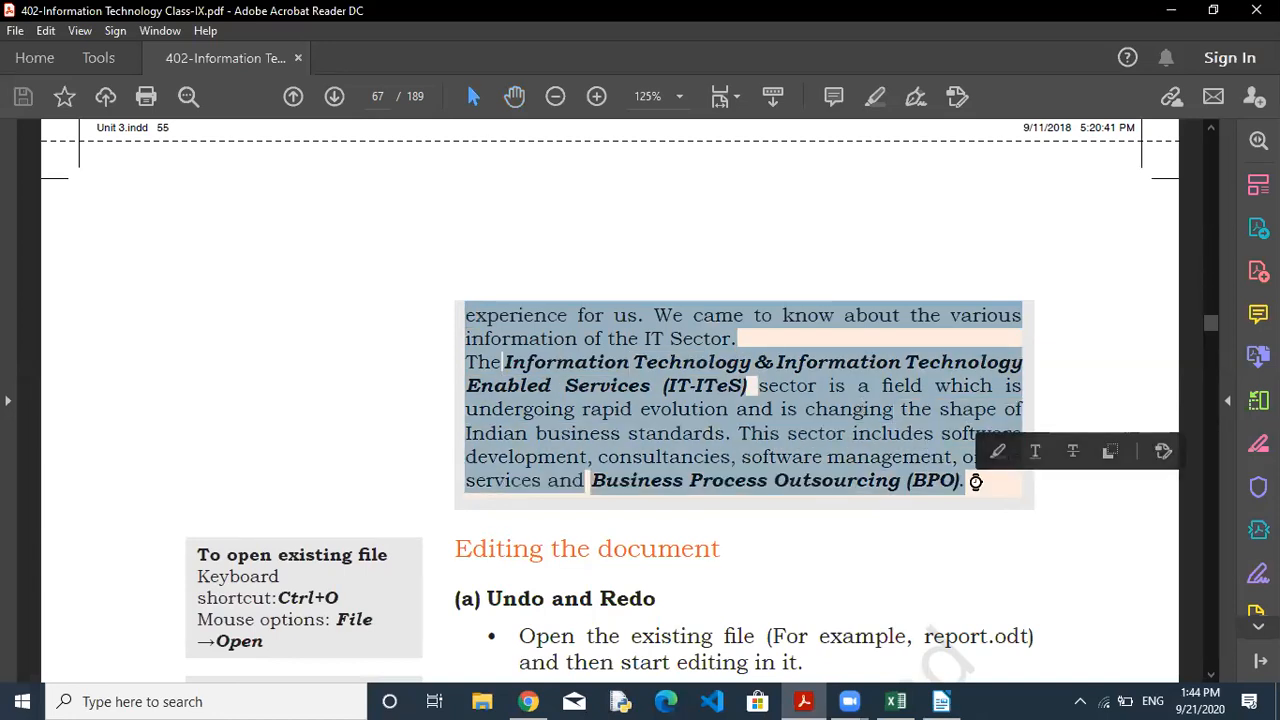
left_click(940, 701)
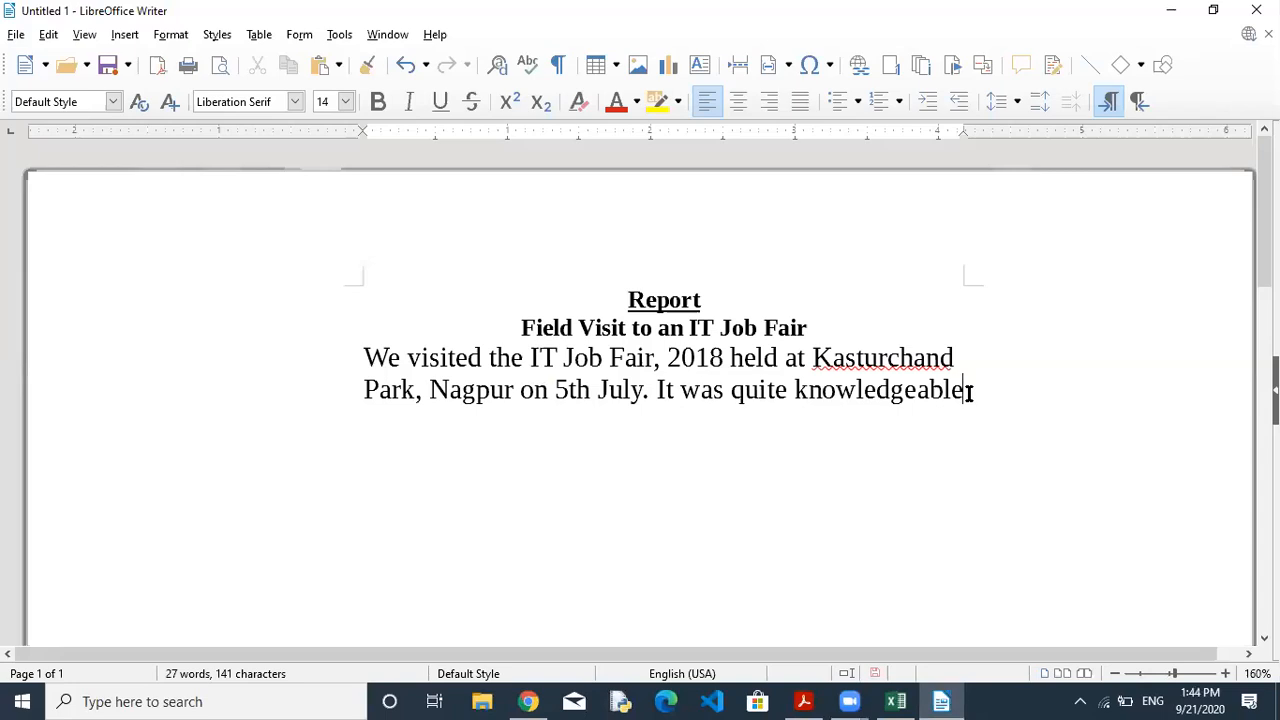
Paste the 'experience … (BPO).' paragraph after 'knowledgeable' and set it to 14 pt.
key("ctrl+v")
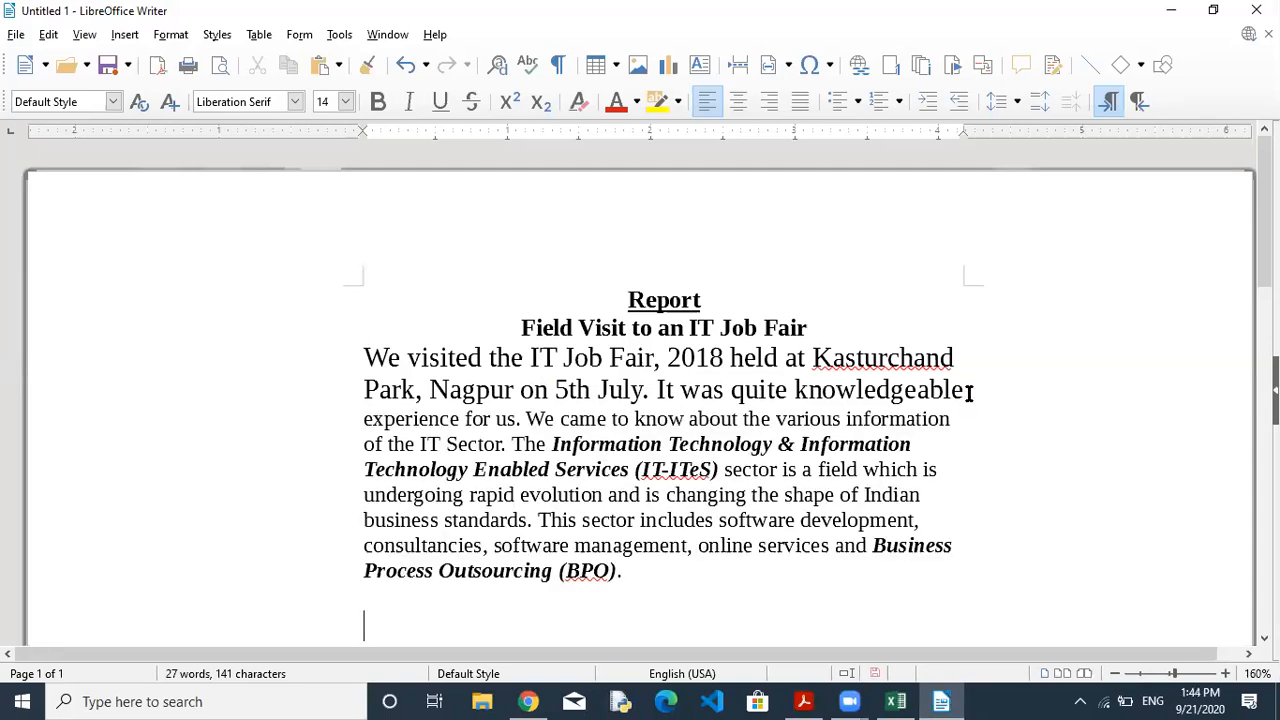
left_click(495, 442)
left_click_drag(355, 419, 646, 577)
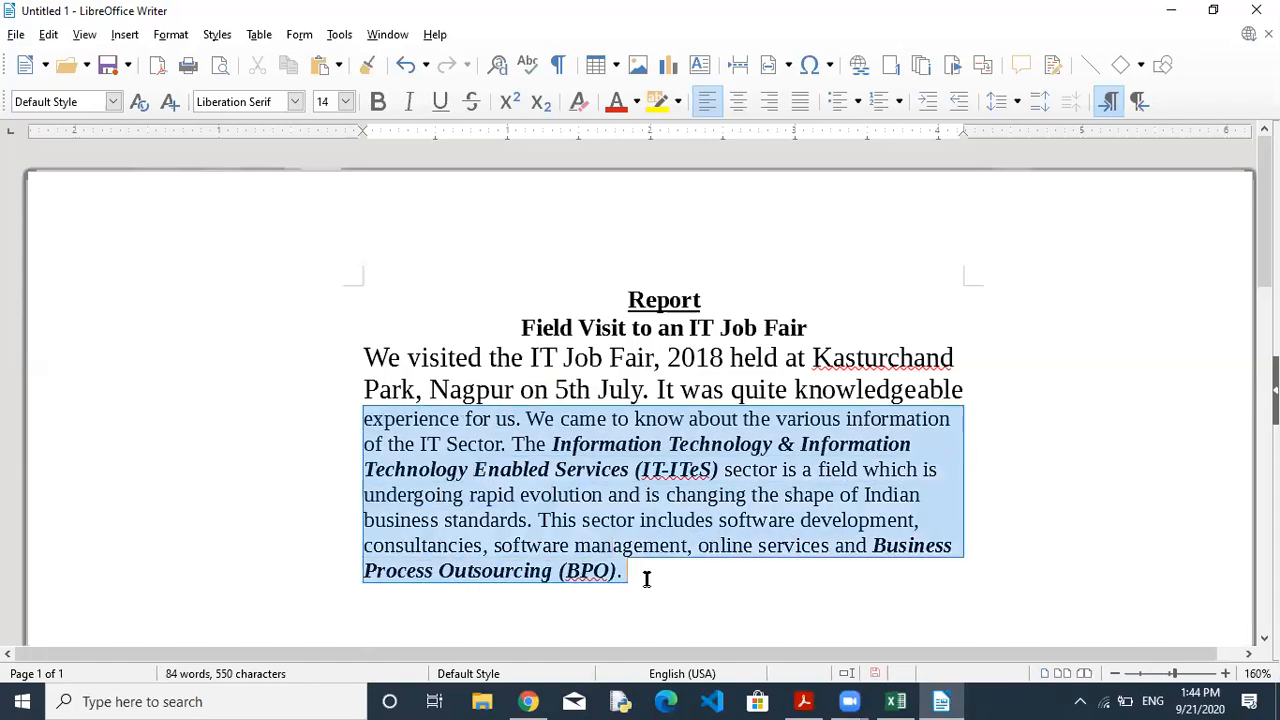
left_click(345, 101)
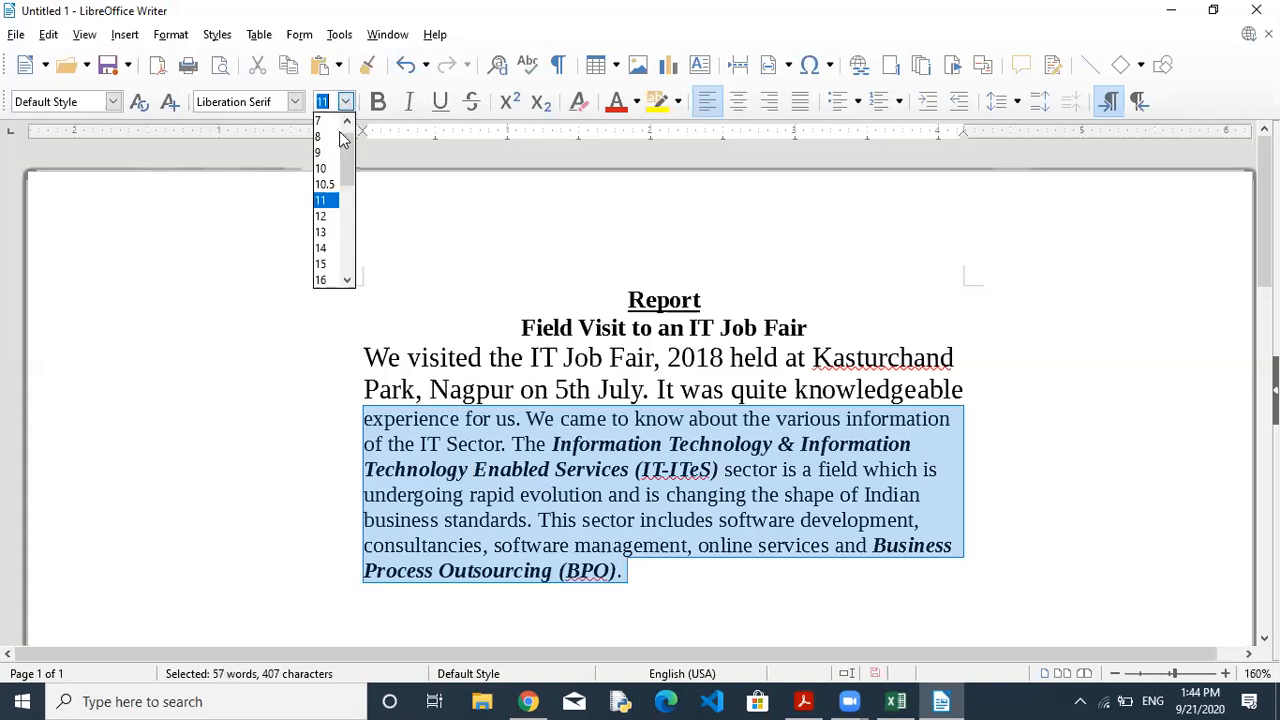
left_click(321, 248)
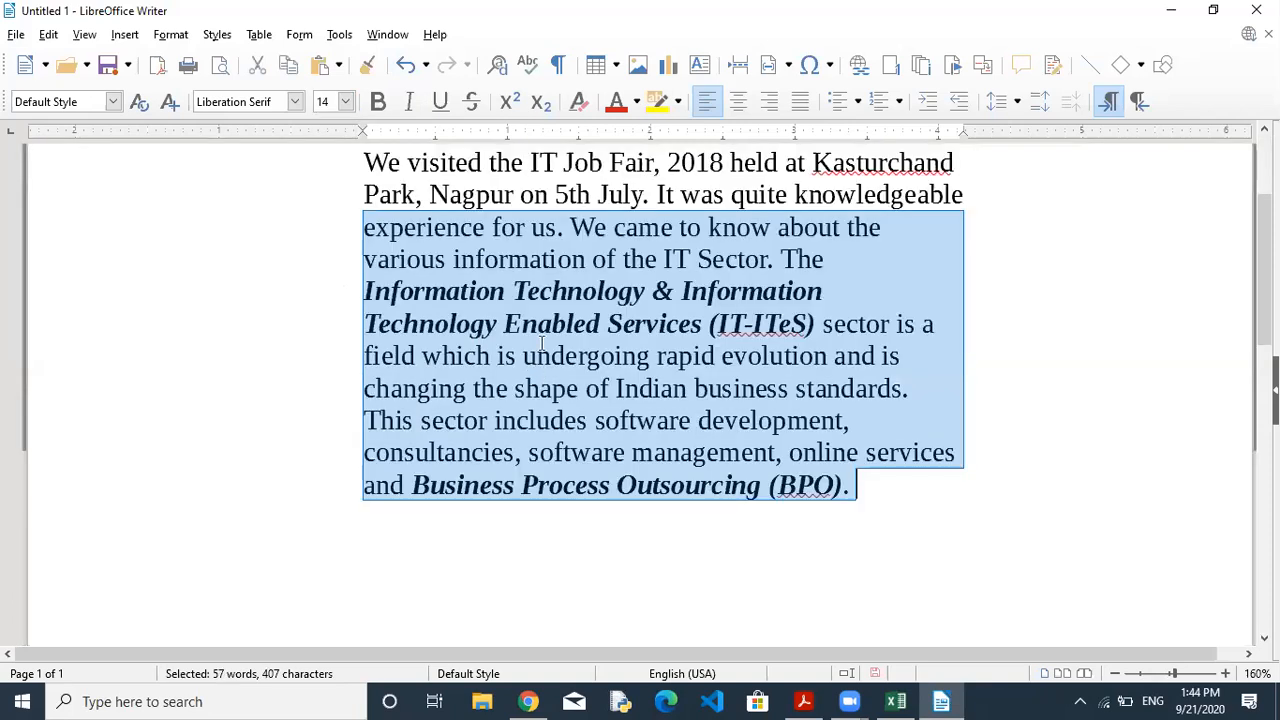
left_click(838, 300)
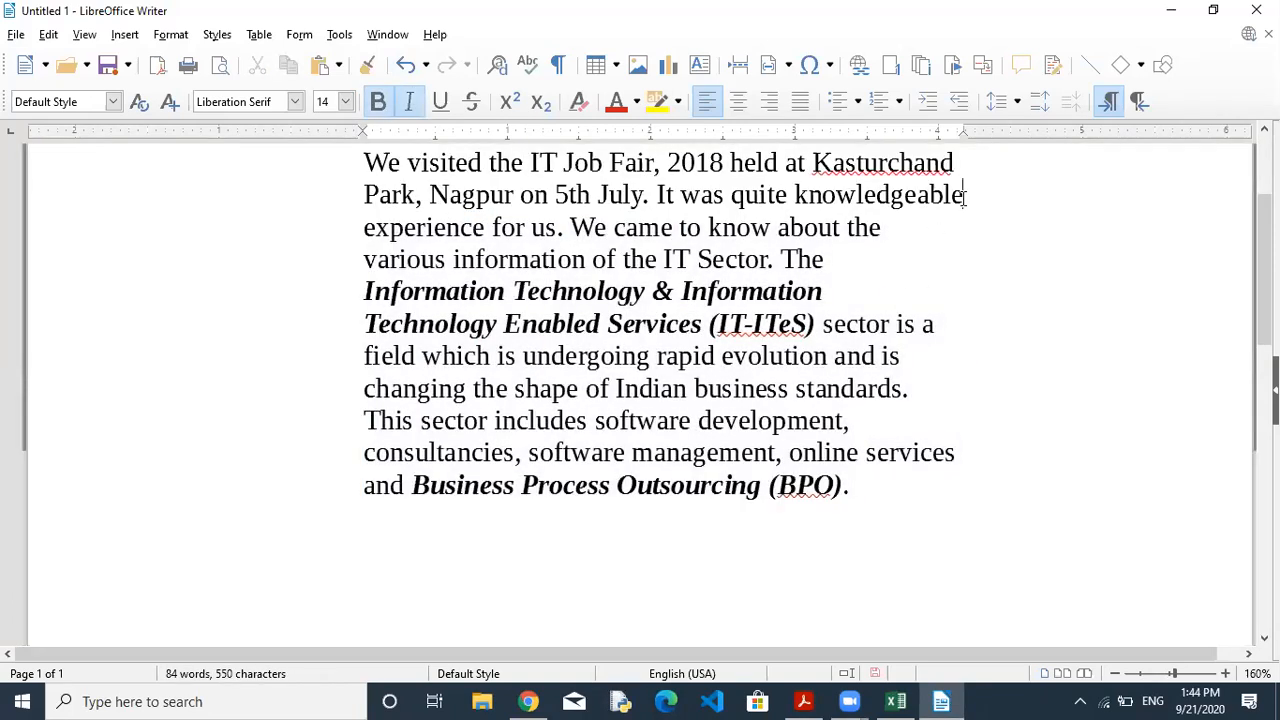
left_click(965, 196)
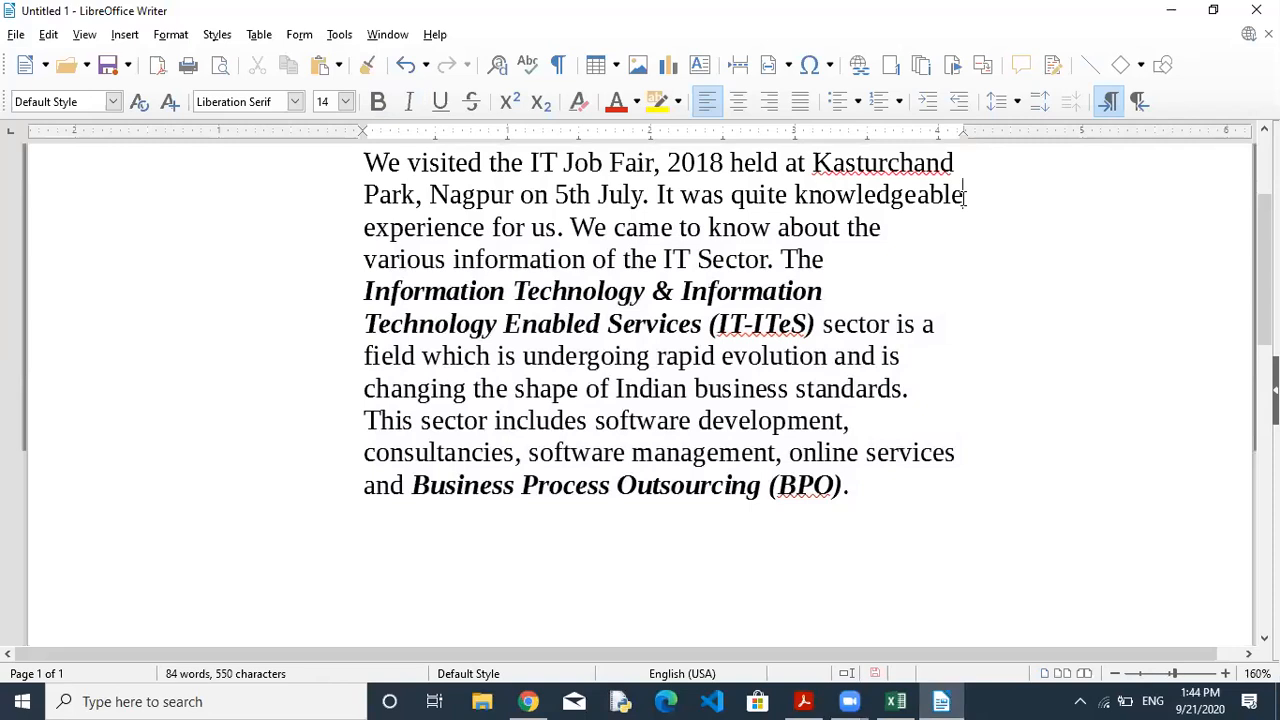
Fix the accidental edits so the text reads 'The Information' again.
left_click(885, 228)
key("Delete")
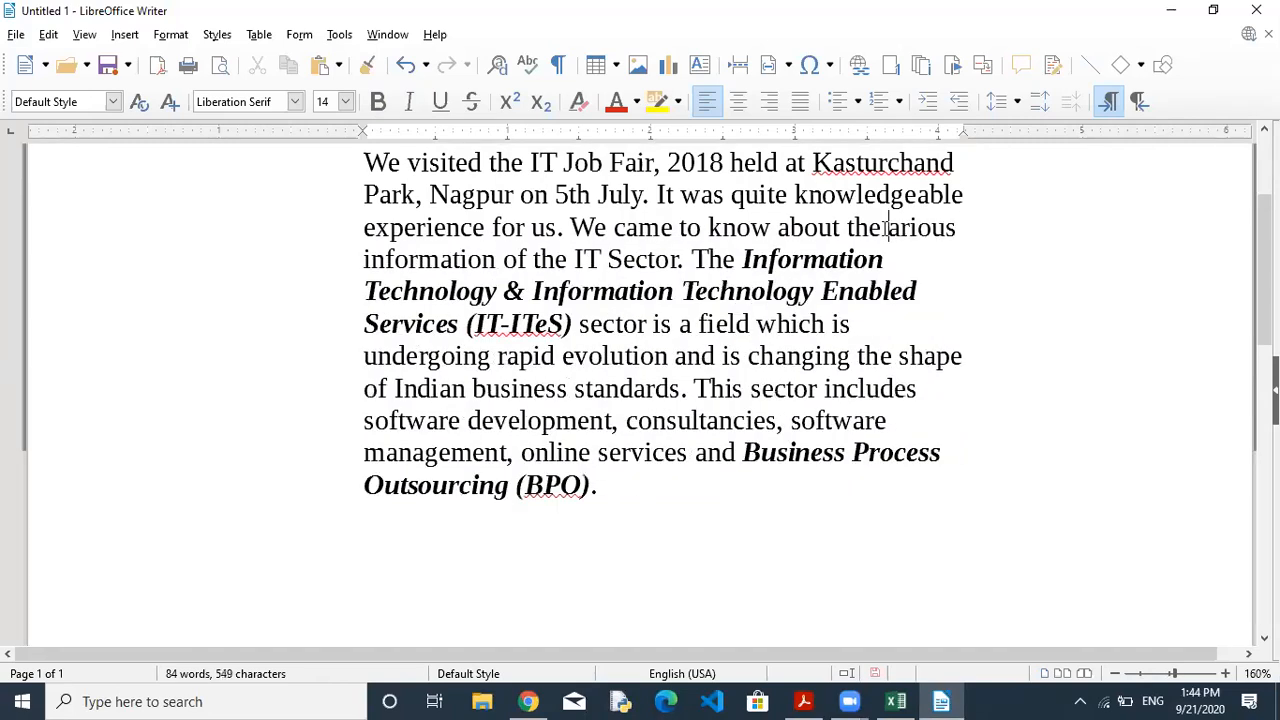
key("ctrl+z")
left_click(857, 236)
left_click(820, 261)
key("BackSpace")
key("BackSpace")
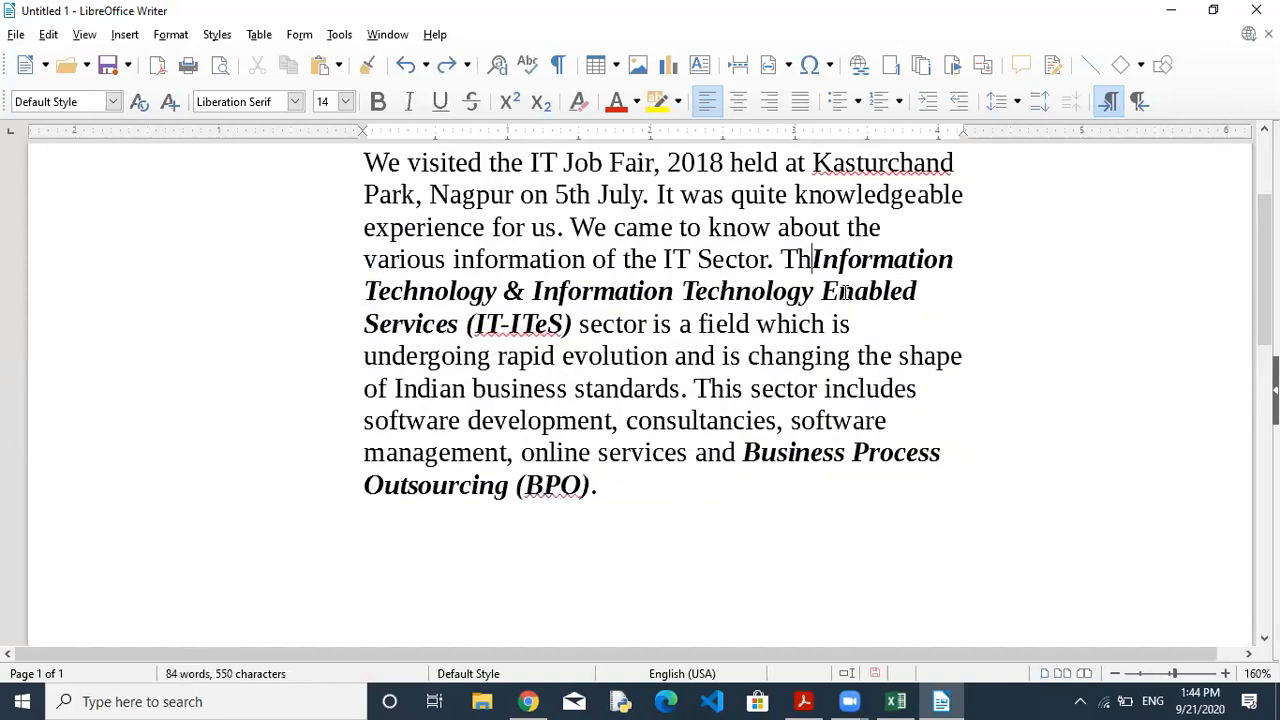
type("e")
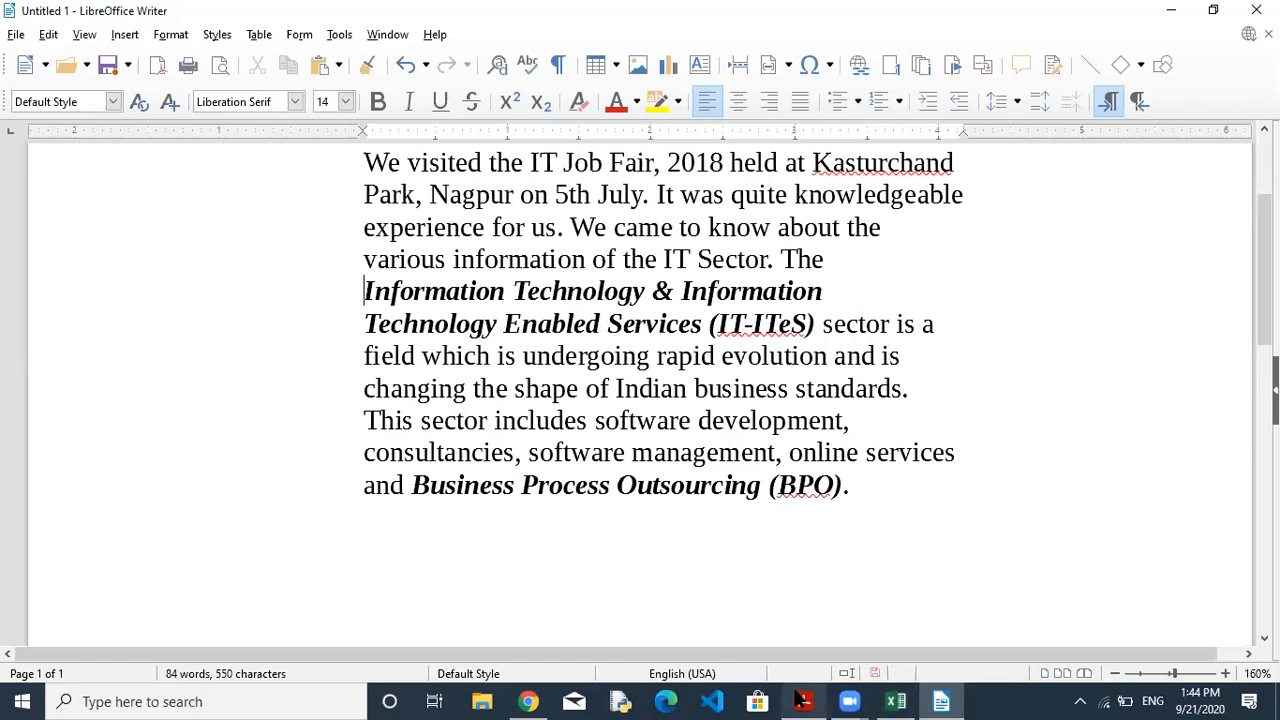
Clear the PDF highlight and break the line so 'The Information Technology' starts a new paragraph.
left_click(802, 700)
left_click(464, 364)
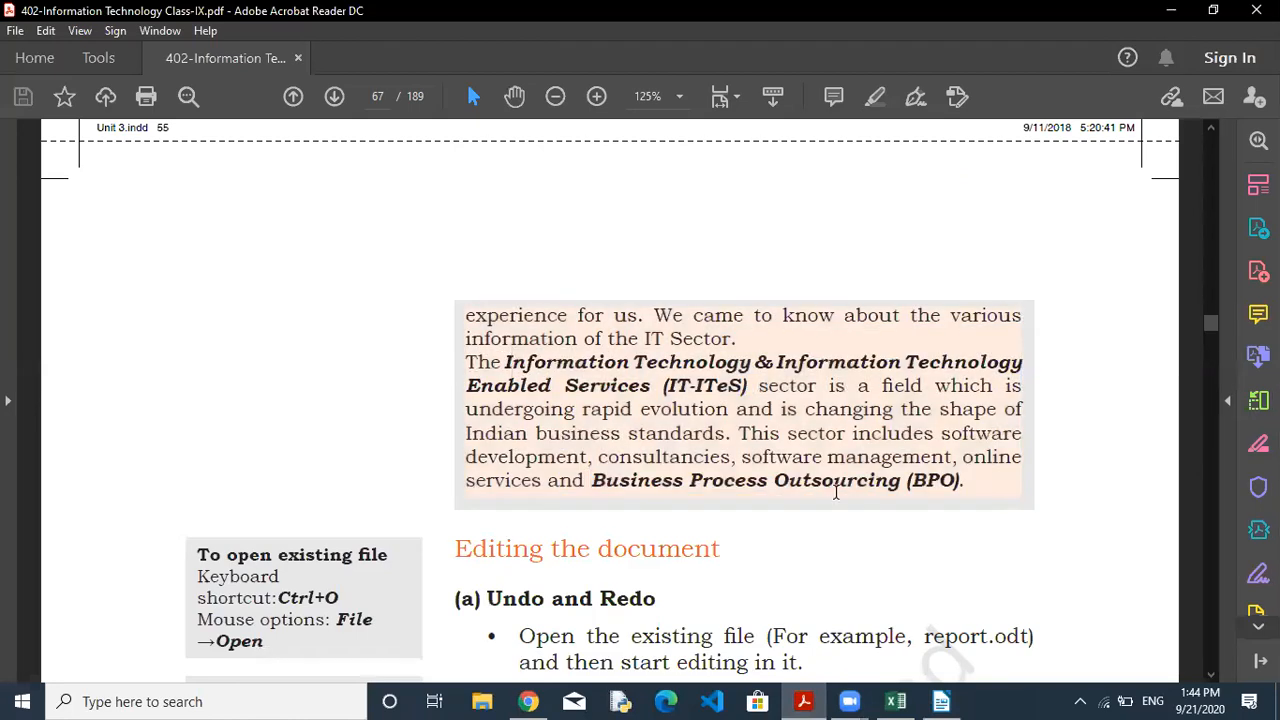
key("alt+Tab")
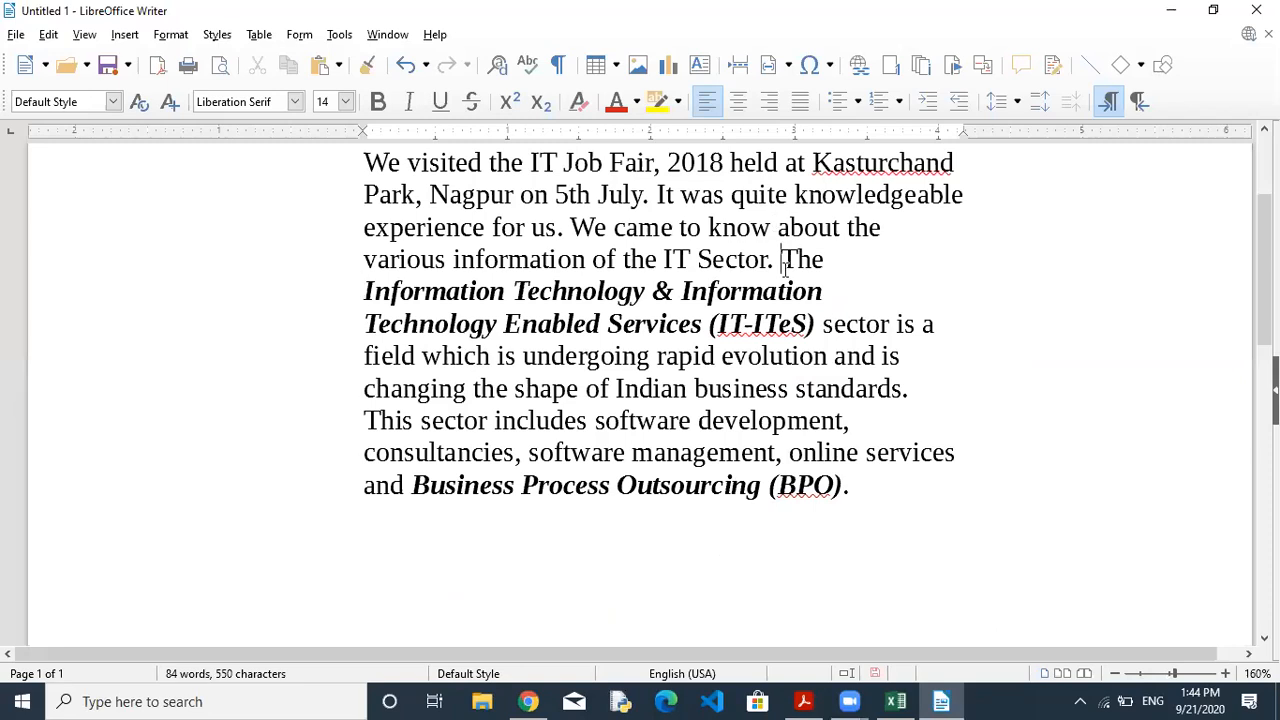
key("Return")
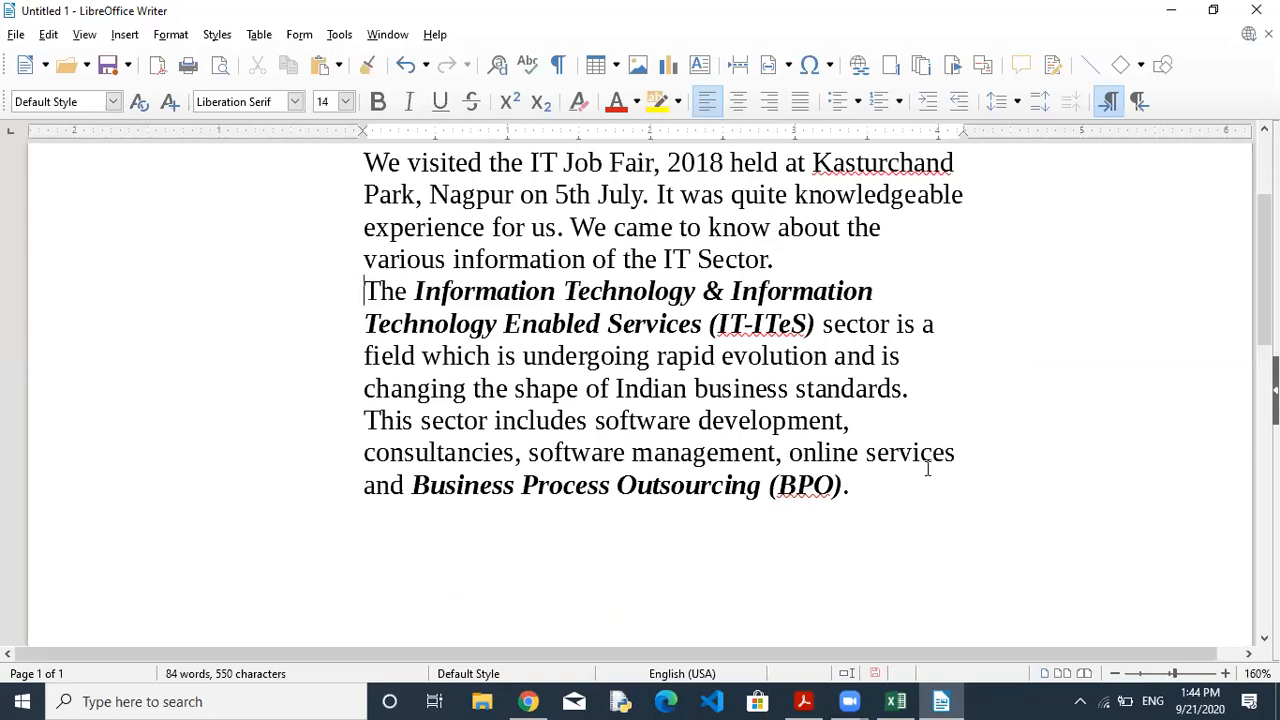
Compare the report's line breaks against the textbook paragraph's layout.
left_click(800, 701)
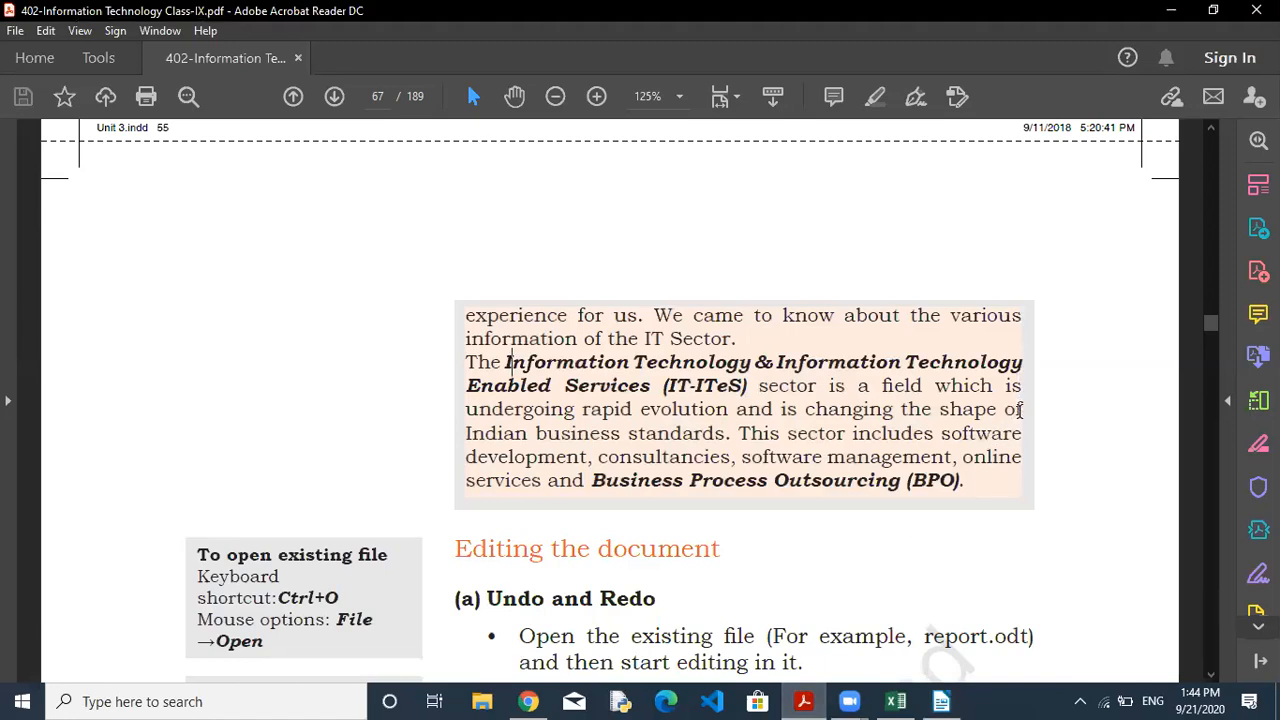
left_click_drag(1006, 355, 1030, 465)
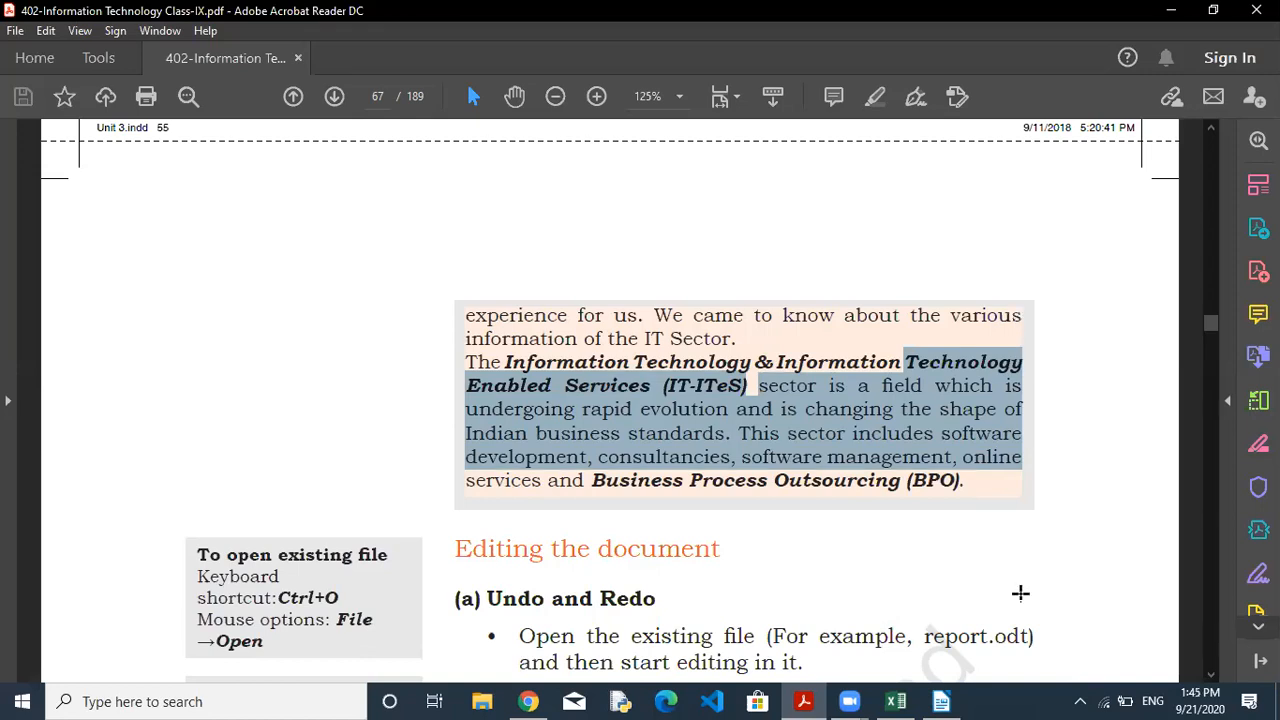
left_click(943, 701)
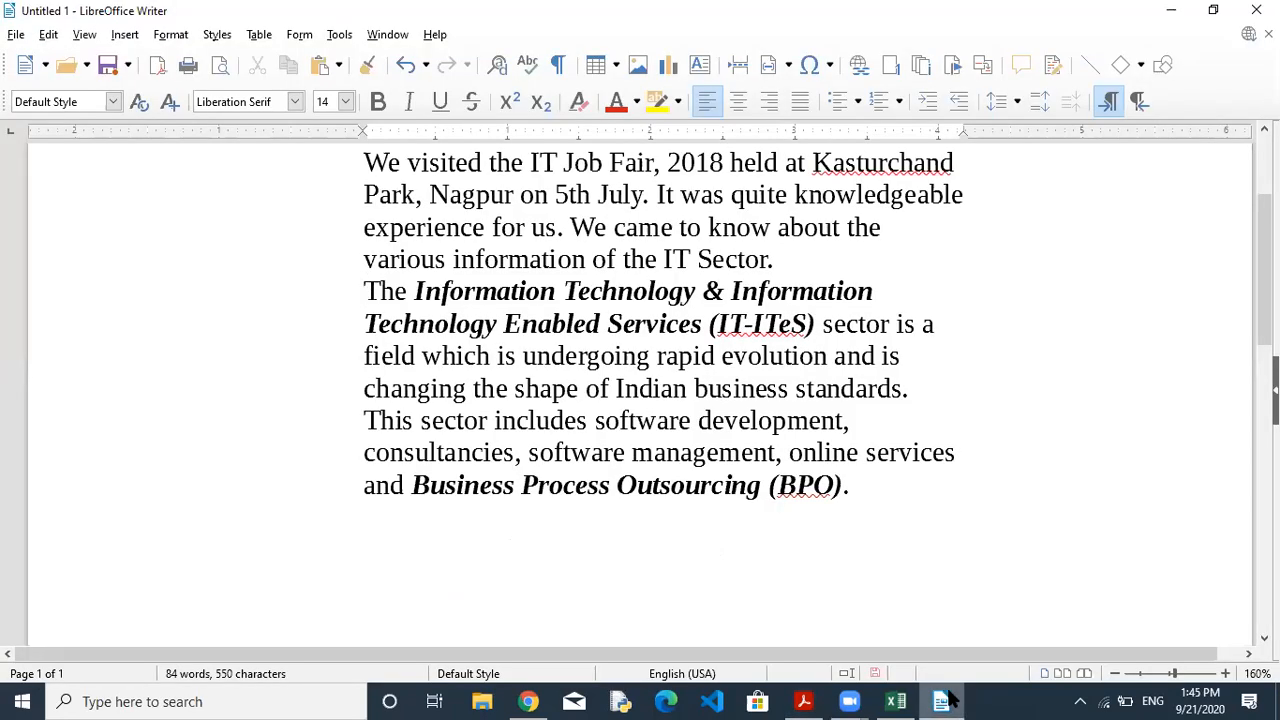
left_click(974, 320)
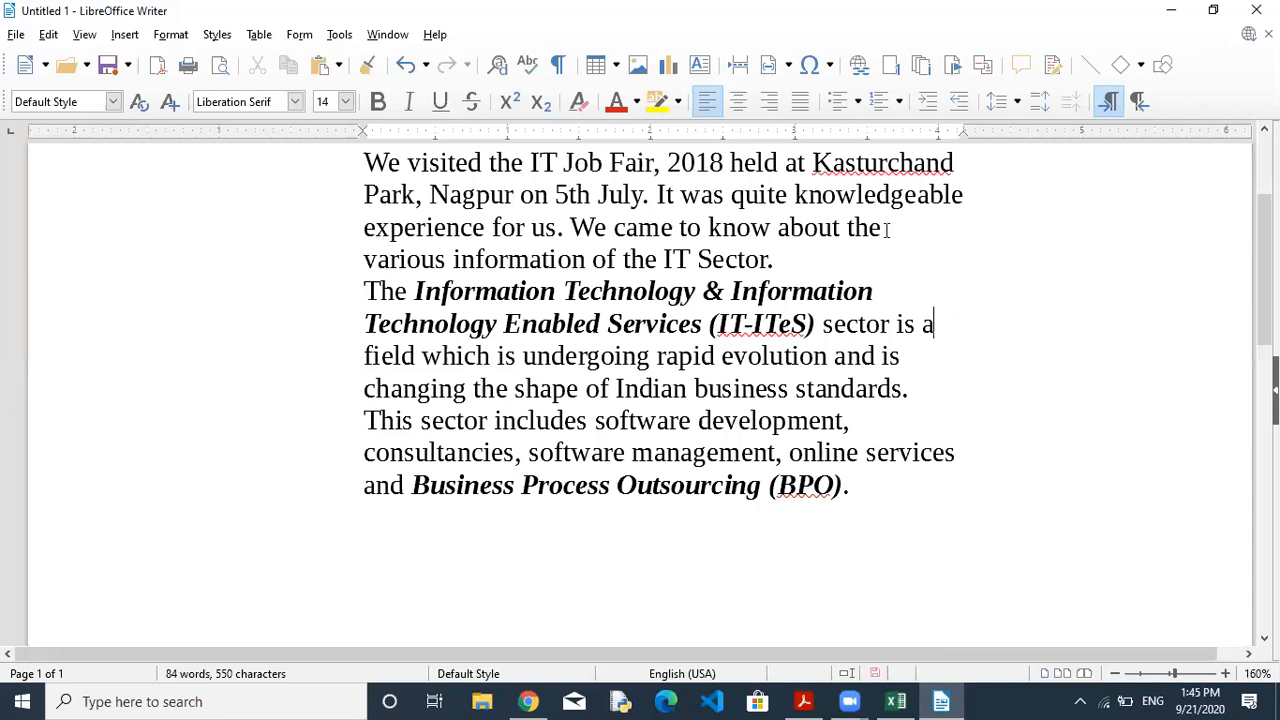
left_click(960, 196)
left_click(880, 291)
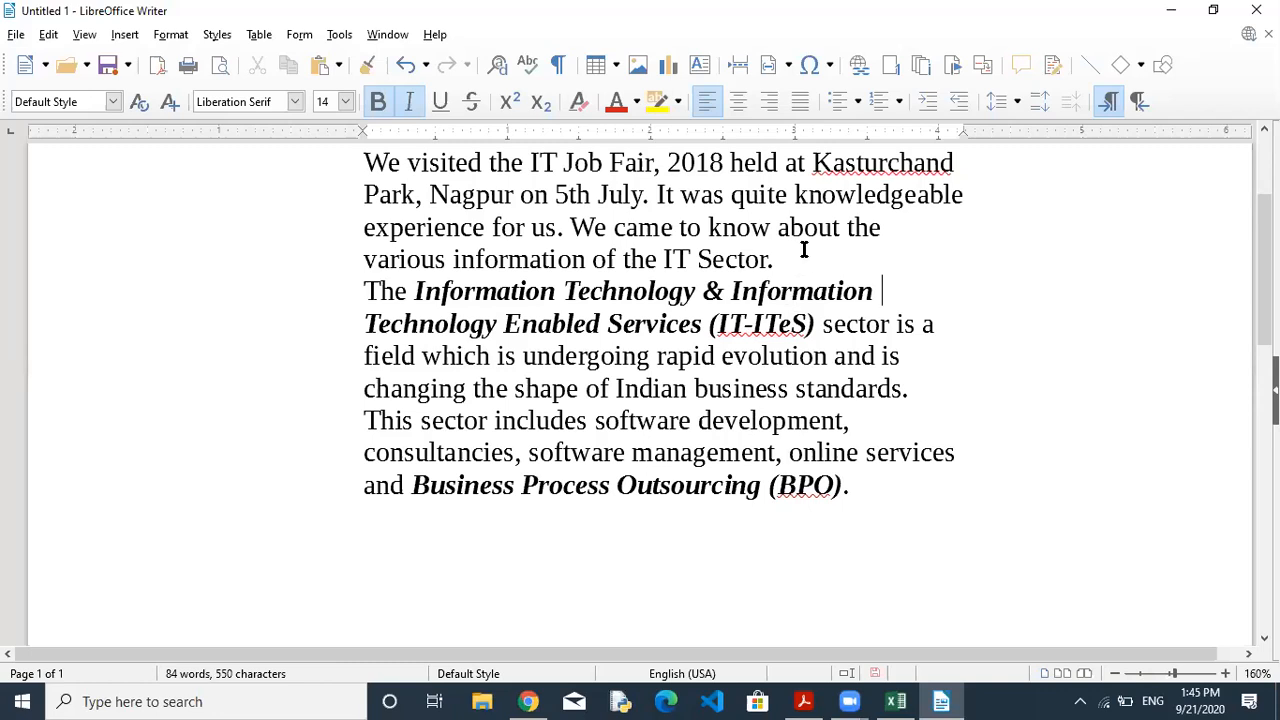
Justify both body paragraphs, from 'We visited' through '(BPO).'.
left_click_drag(363, 162, 404, 228)
left_click_drag(601, 316, 903, 483)
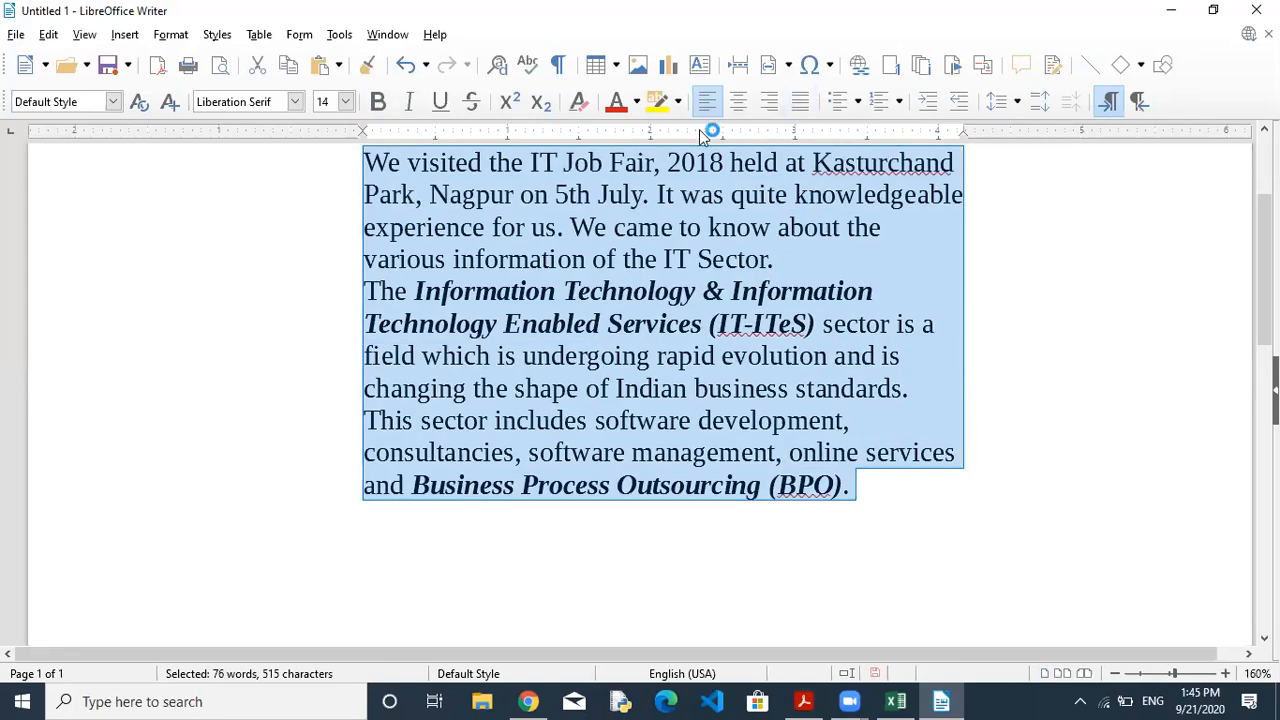
left_click(799, 102)
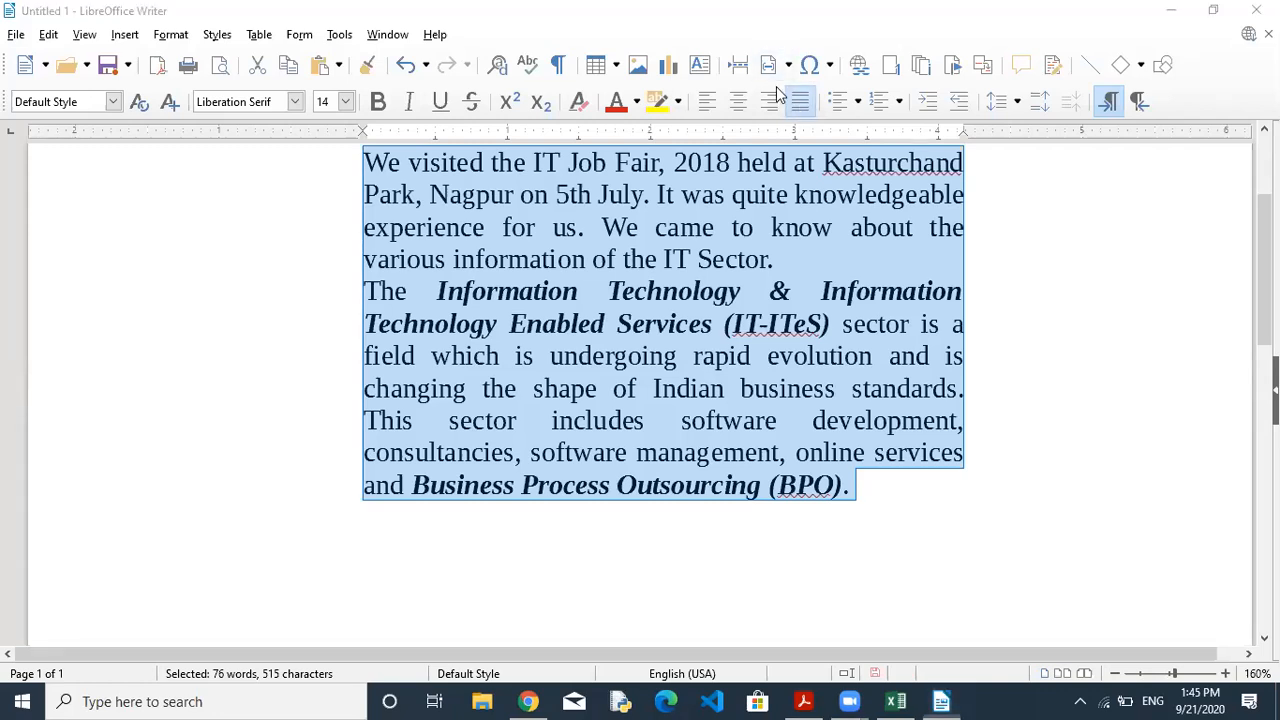
left_click(390, 227)
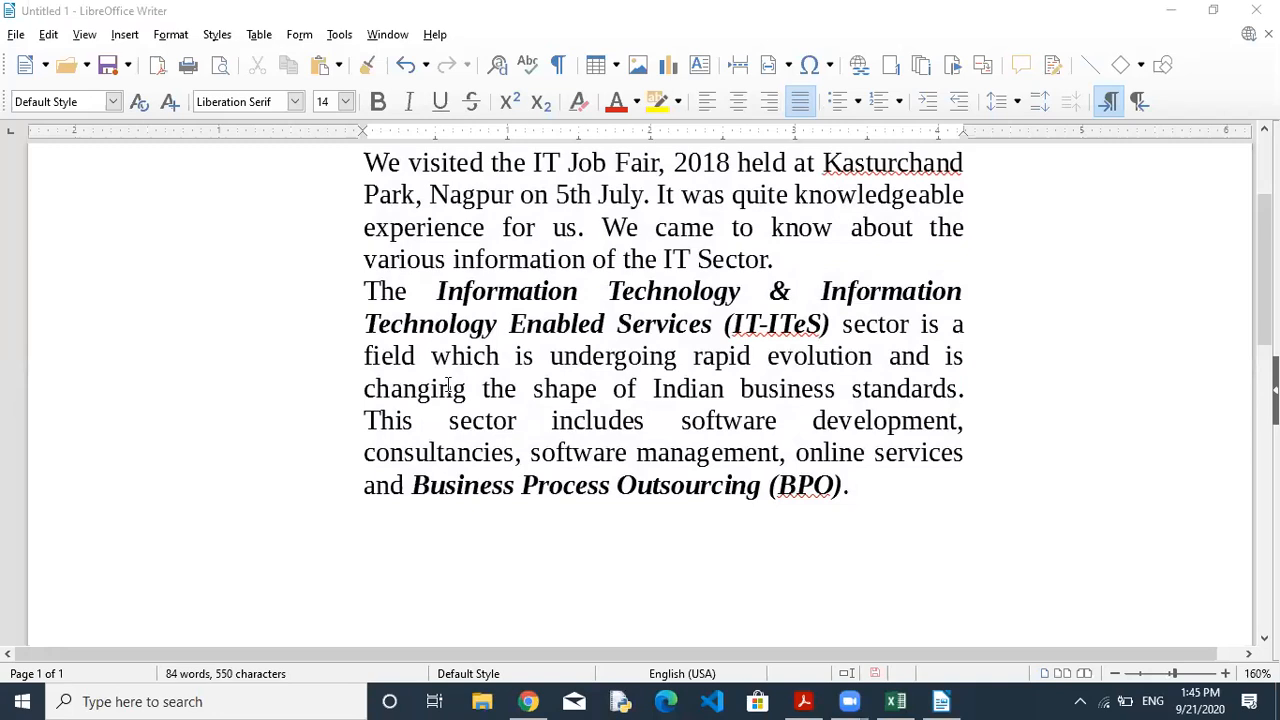
left_click(808, 264)
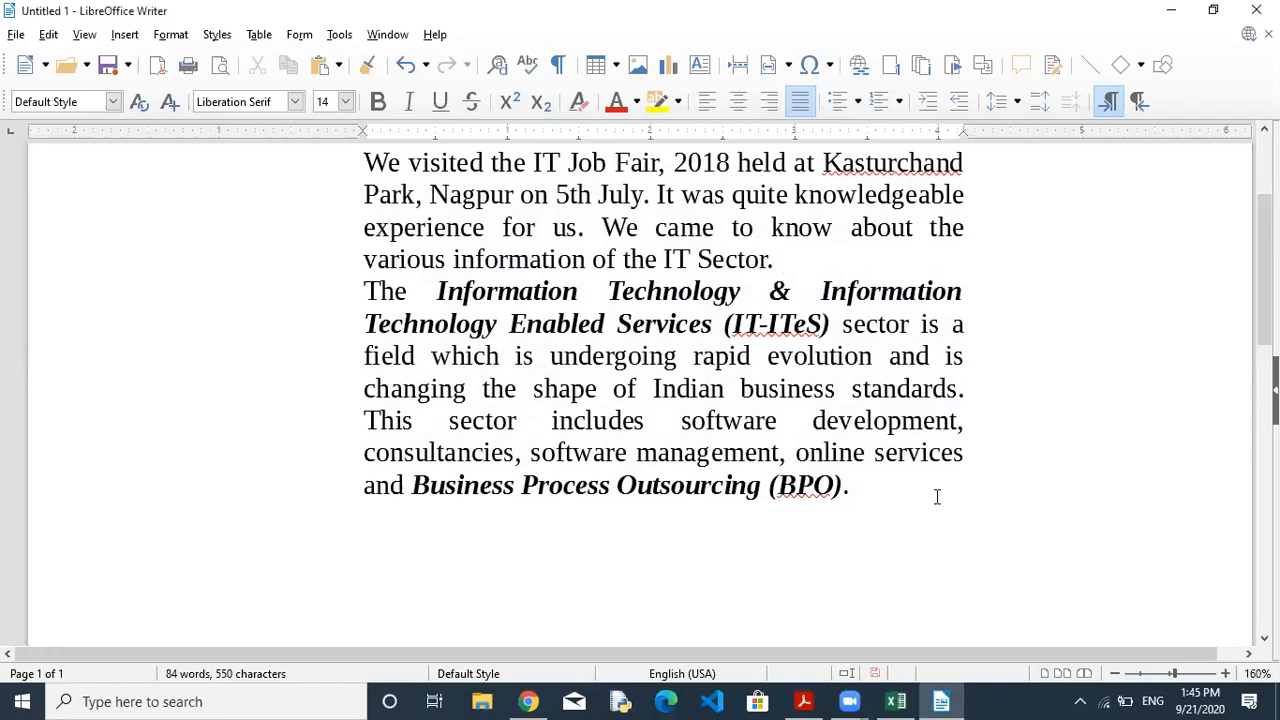
Add a blank line after the first paragraph and keep the '(IT-ITeS)' phrase bold.
key("Return")
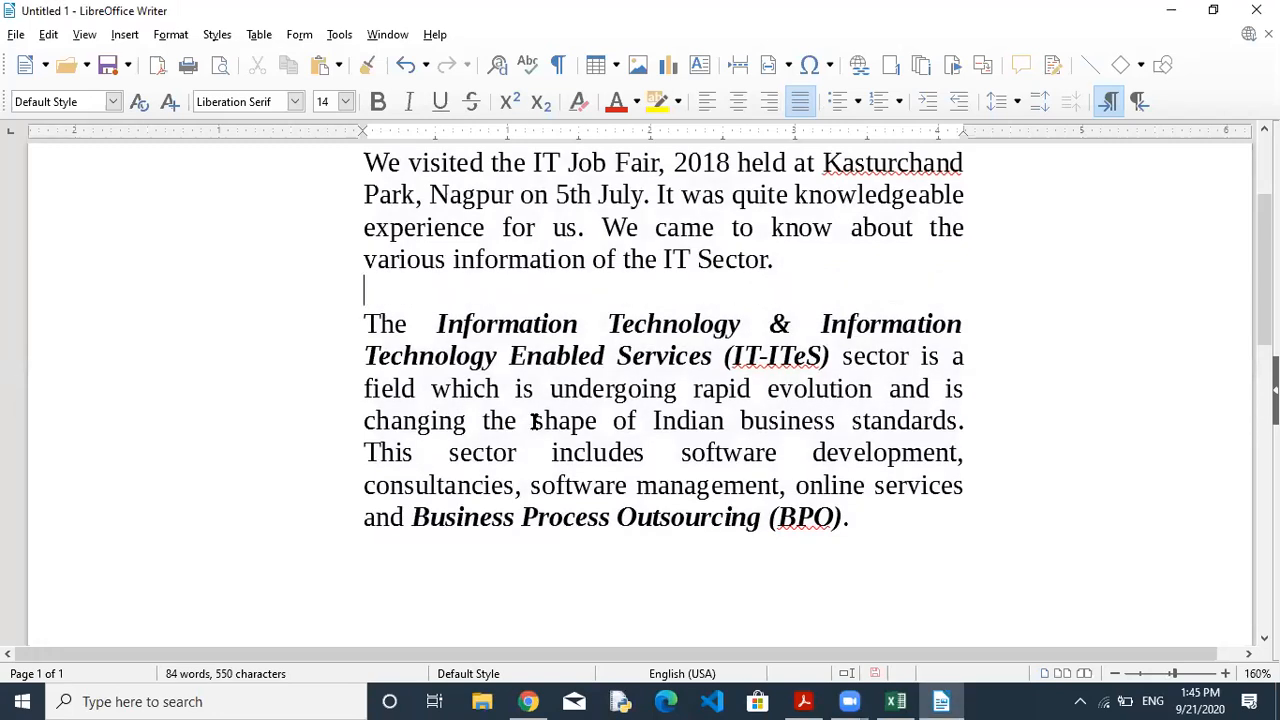
left_click_drag(437, 325, 830, 358)
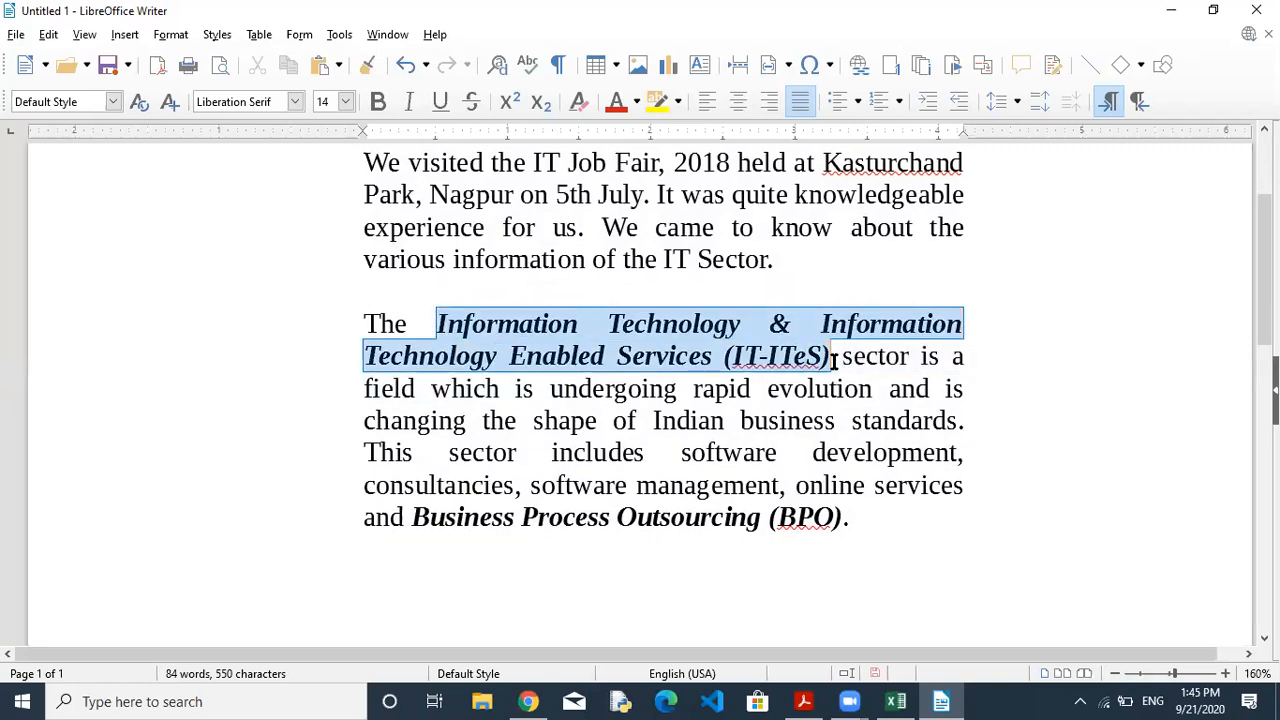
left_click(386, 104)
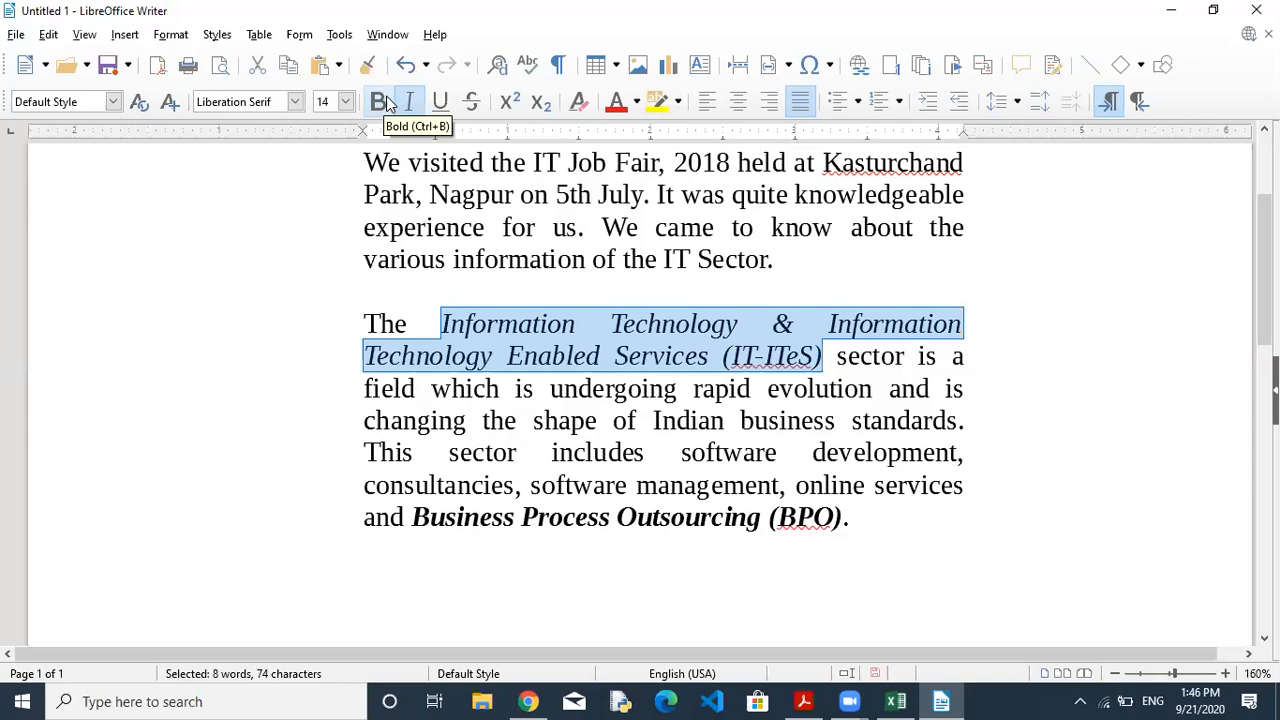
left_click(386, 104)
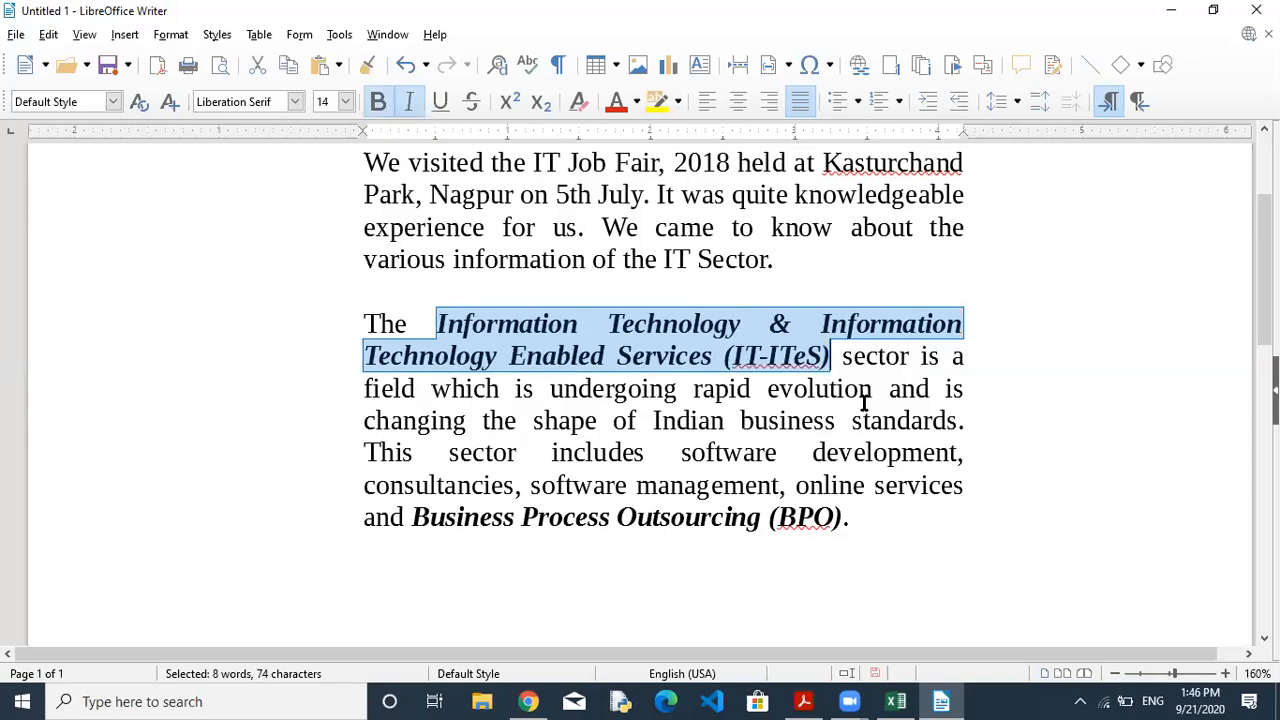
left_click(523, 517)
left_click(872, 523)
Add blank lines below the 'Report' heading and the 'Field Visit to an IT Job Fair' subtitle.
left_click_drag(1265, 278, 1265, 246)
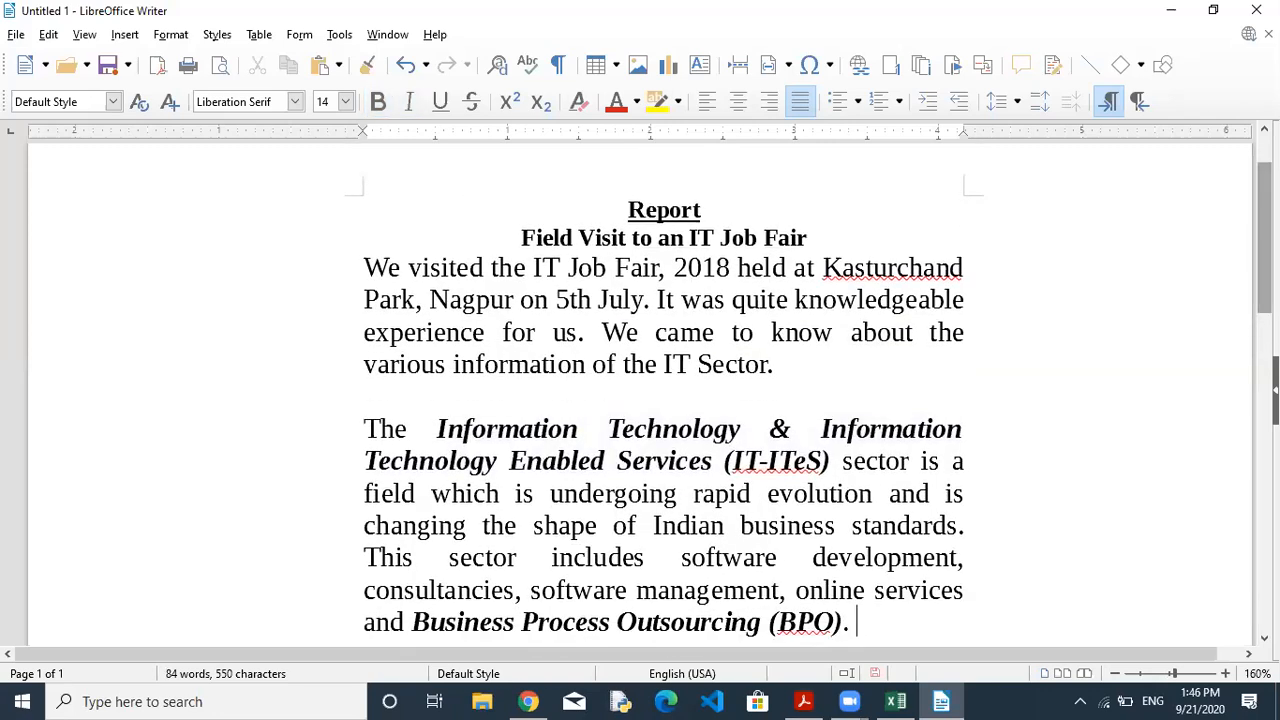
left_click(712, 208)
key("Return")
key("Down")
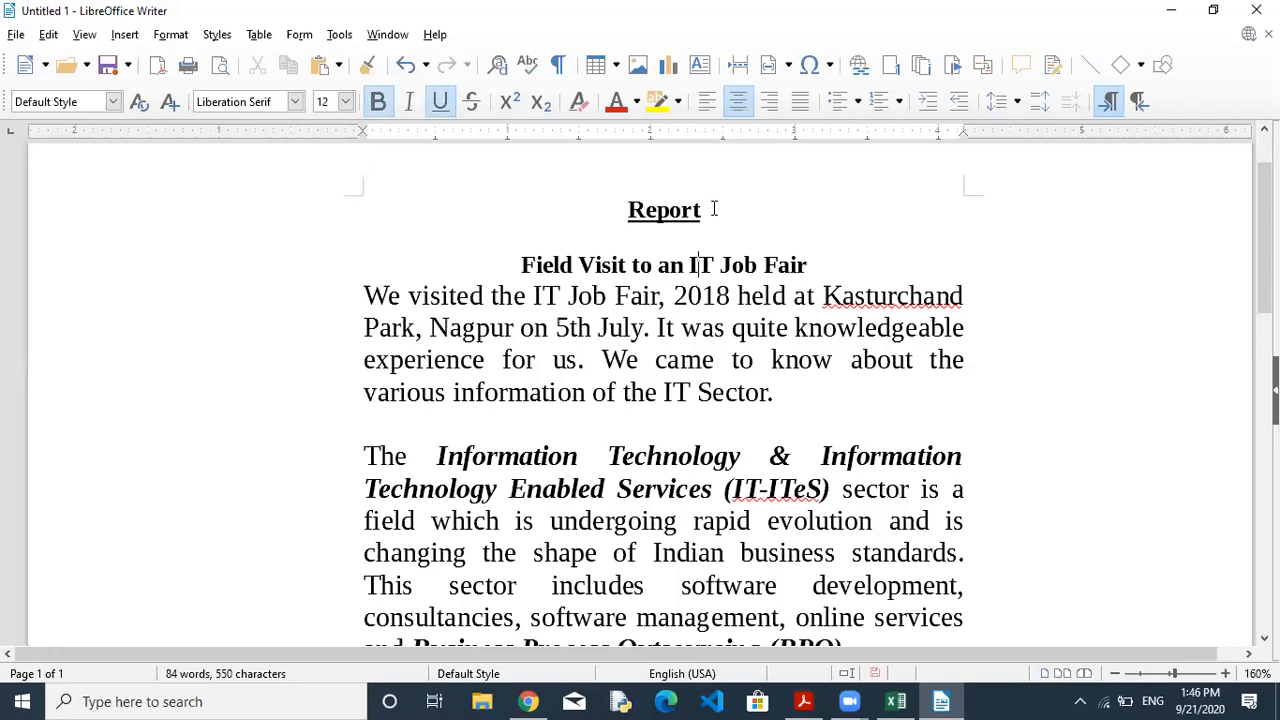
key("Return")
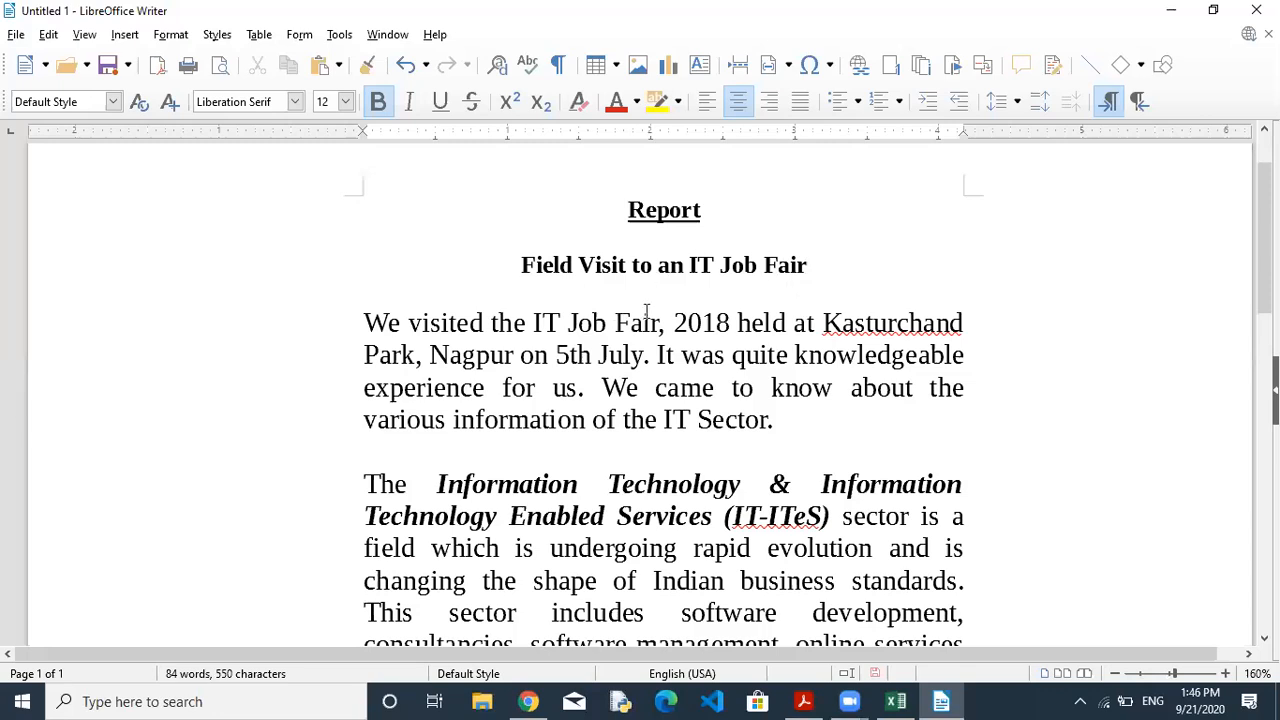
Set the 'Report' and 'Field Visit to an IT Job Fair' headings to 16 pt.
left_click(712, 515)
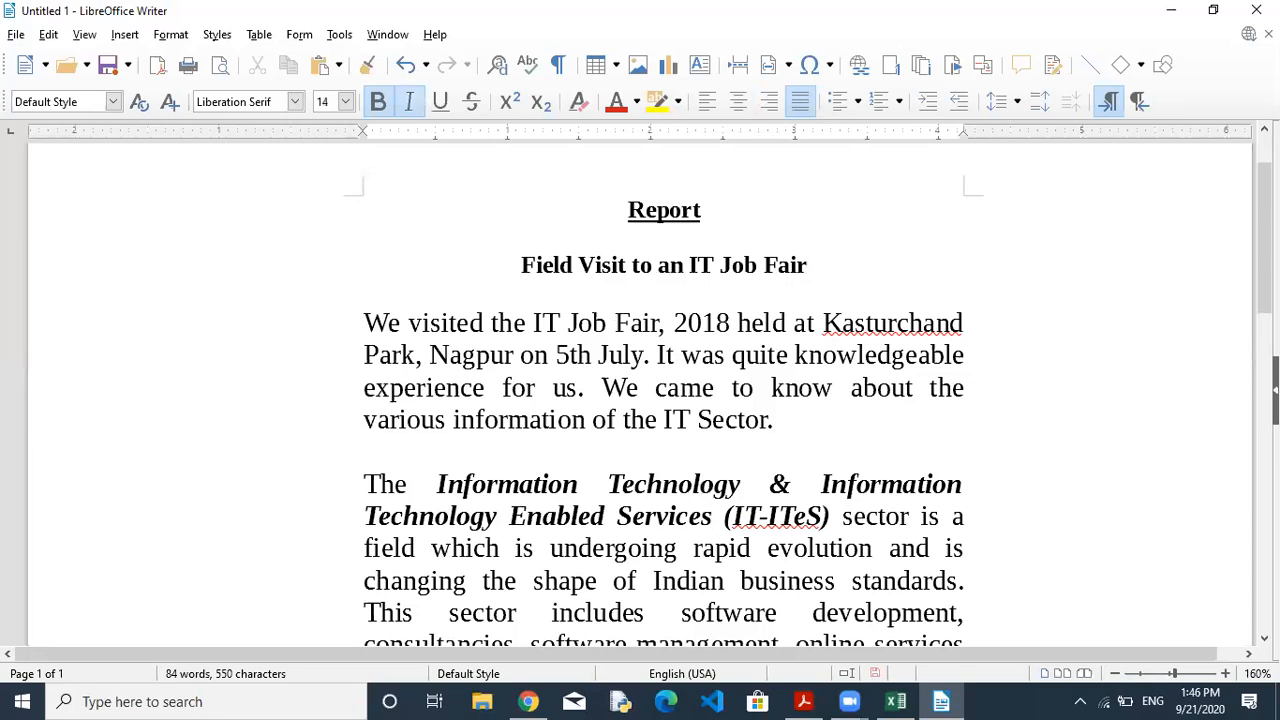
scroll(800, 400, "down", 3)
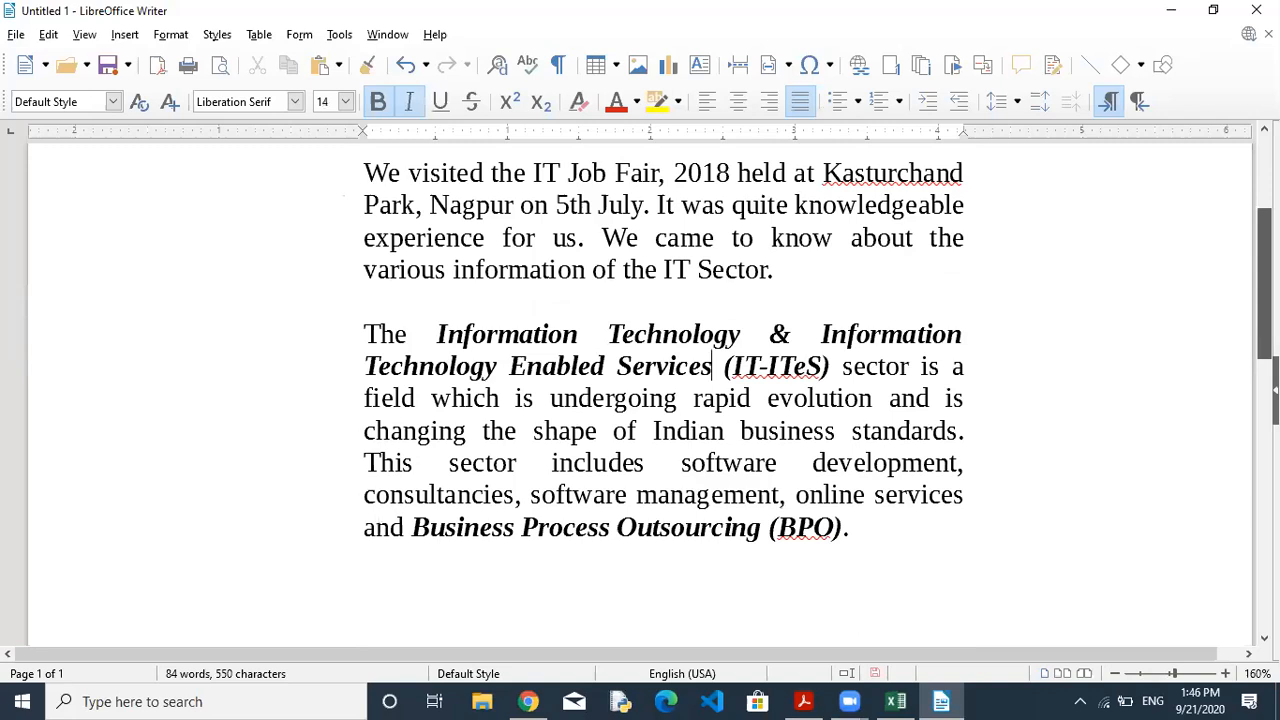
scroll(640, 400, "up", 4)
scroll(640, 400, "down", 2)
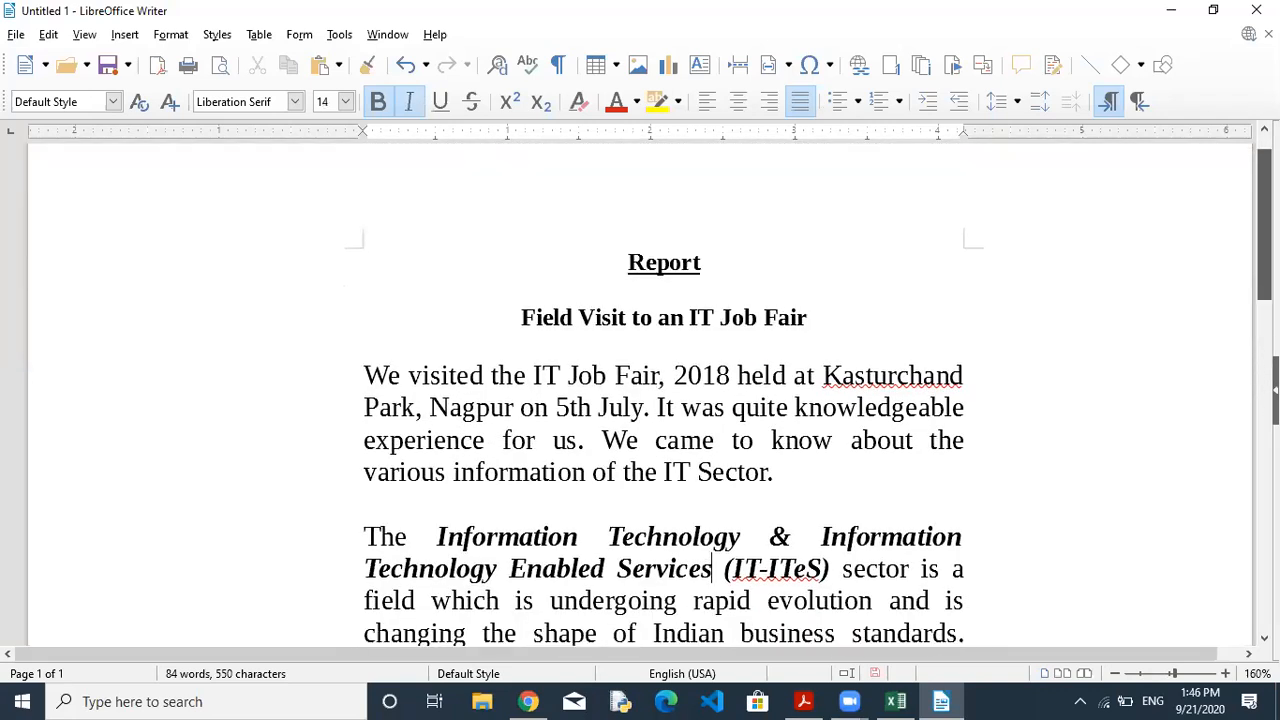
left_click(564, 322)
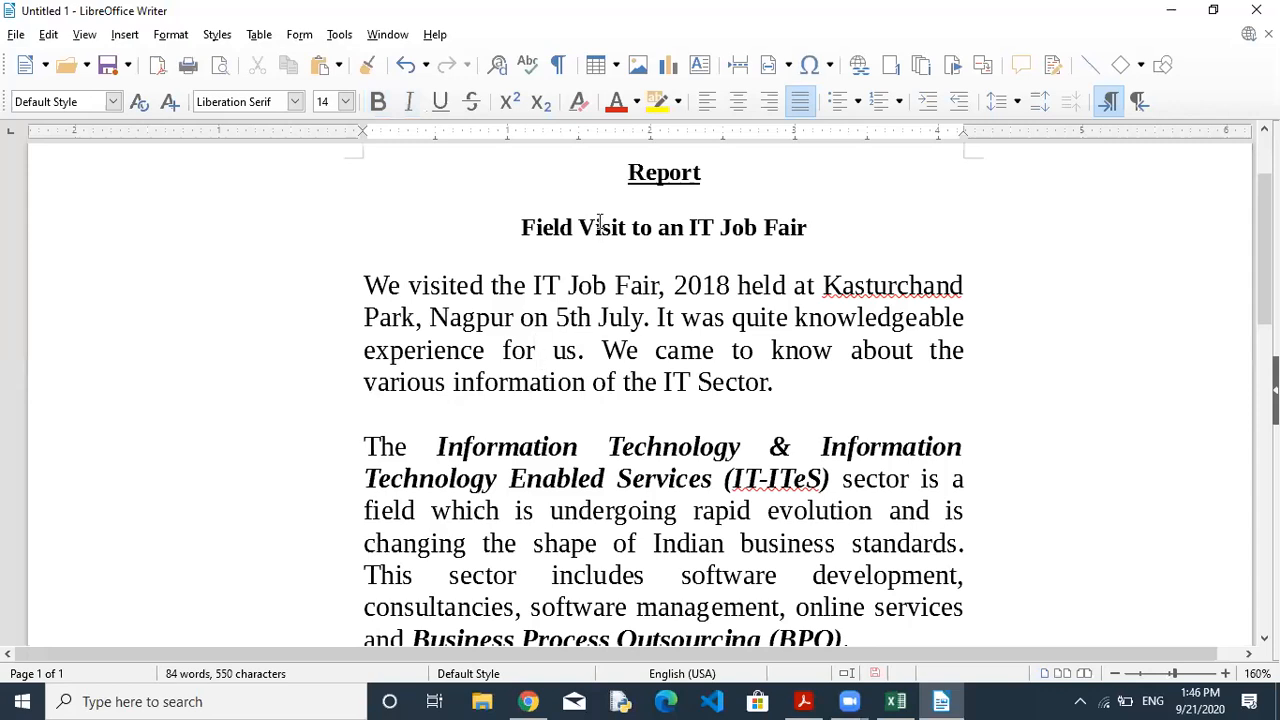
left_click_drag(628, 172, 812, 220)
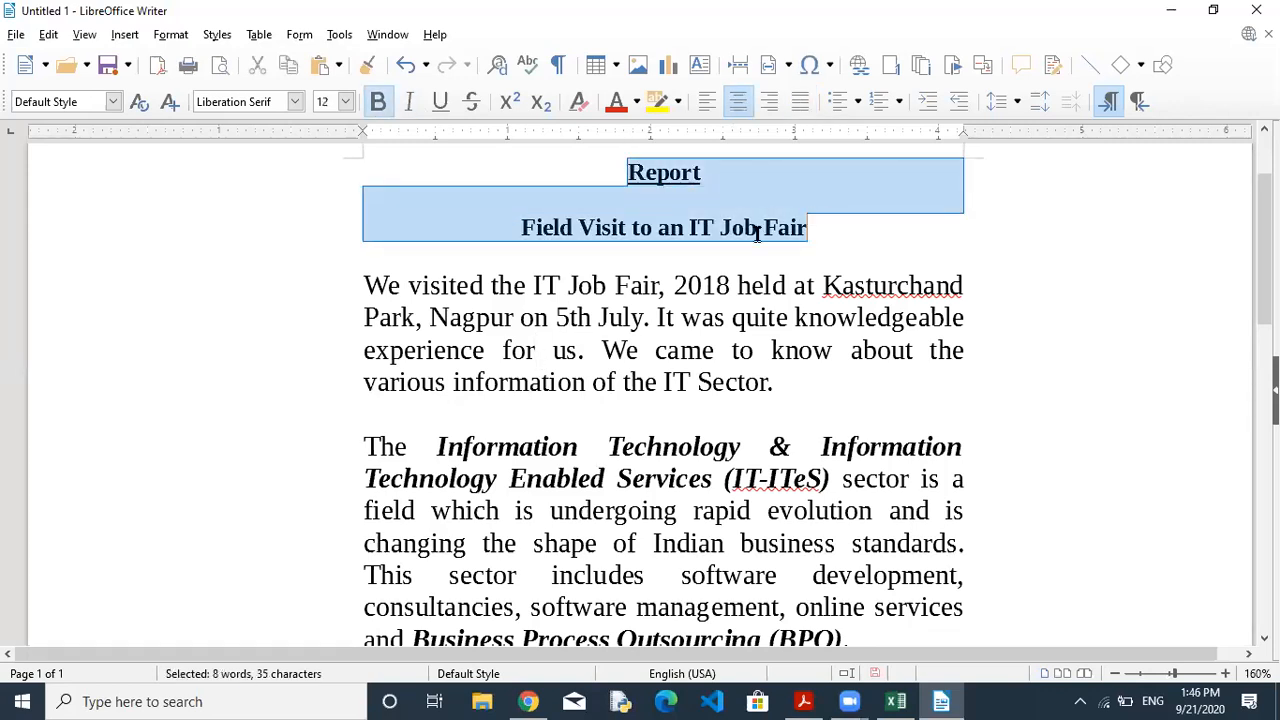
left_click(345, 102)
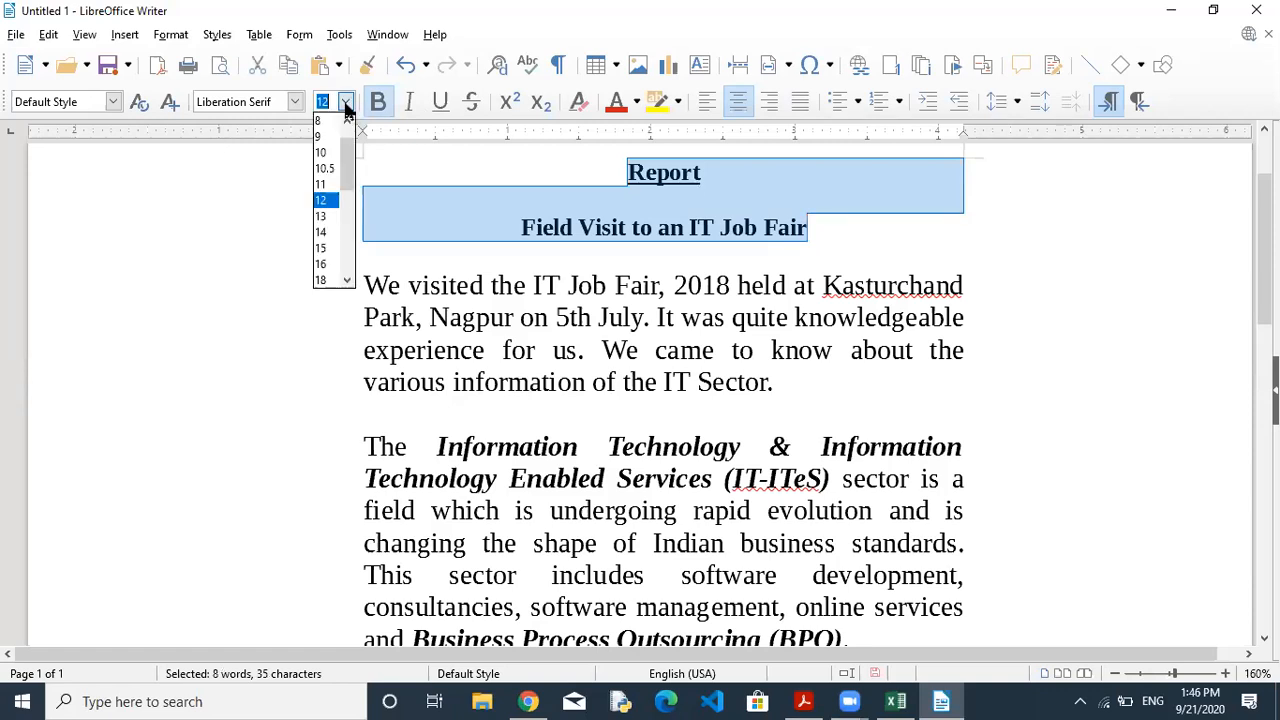
left_click(322, 264)
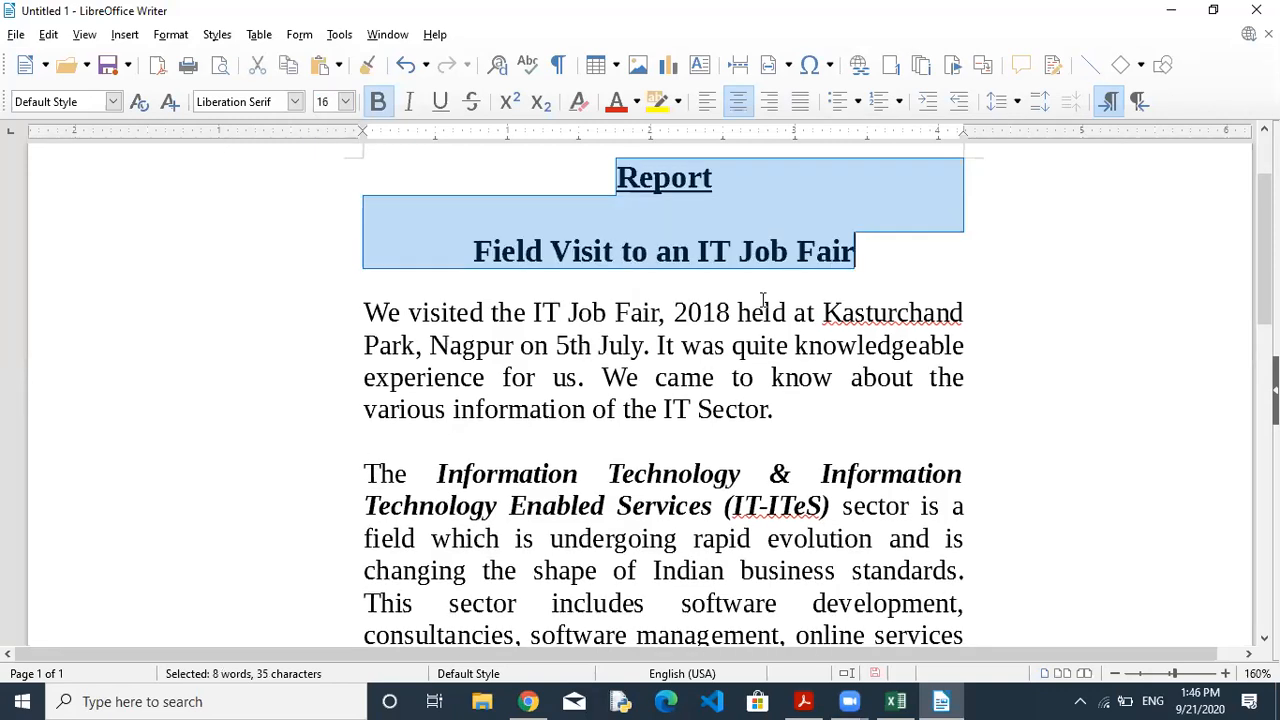
left_click(772, 328)
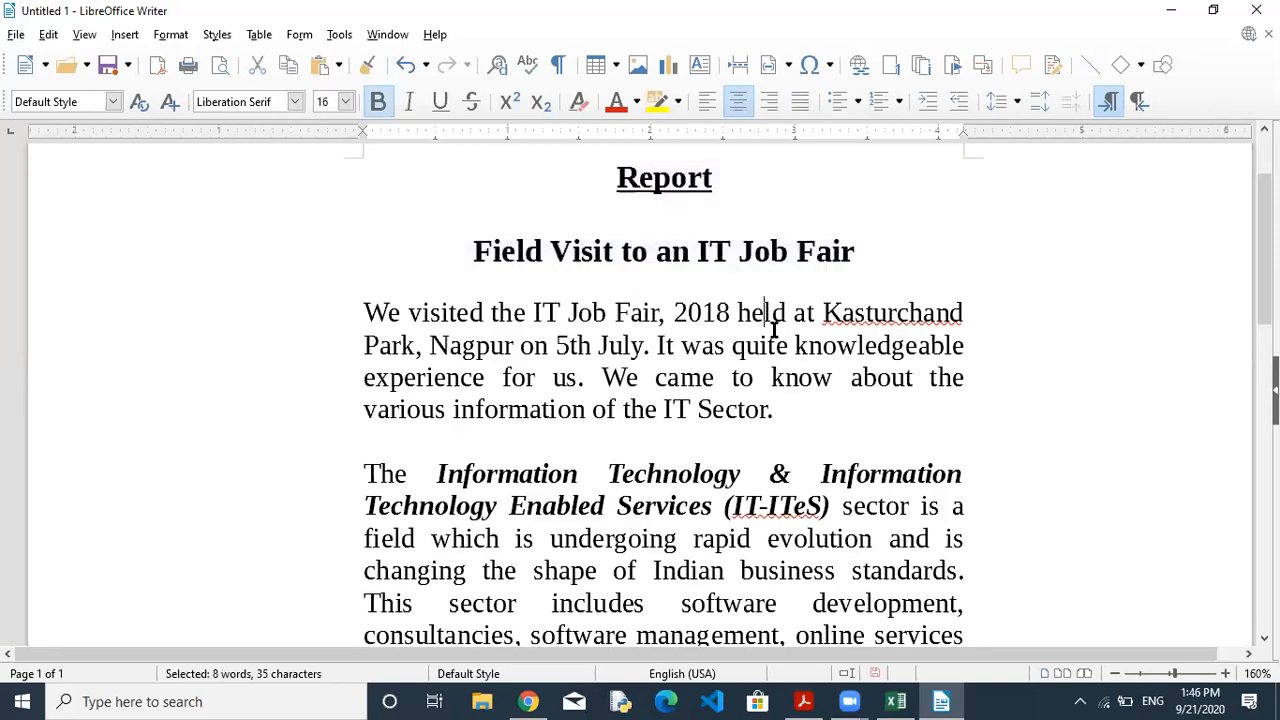
left_click(688, 196)
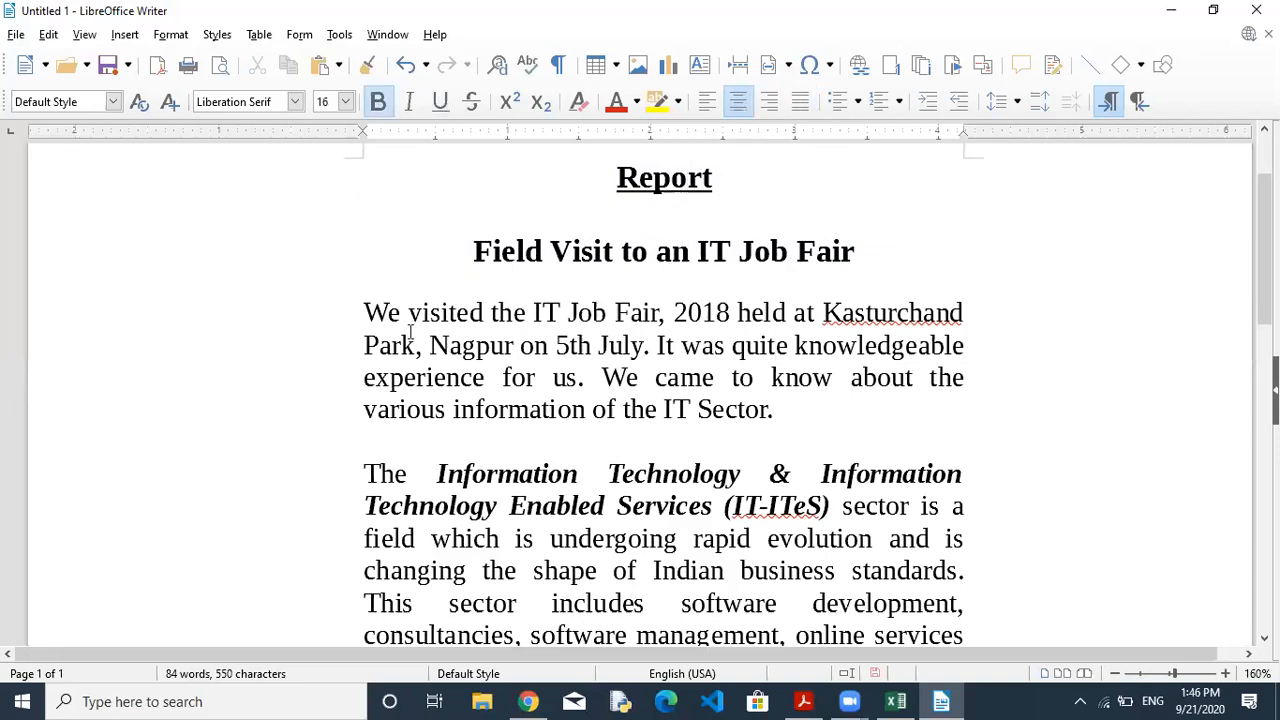
left_click_drag(366, 310, 445, 377)
left_click(530, 397)
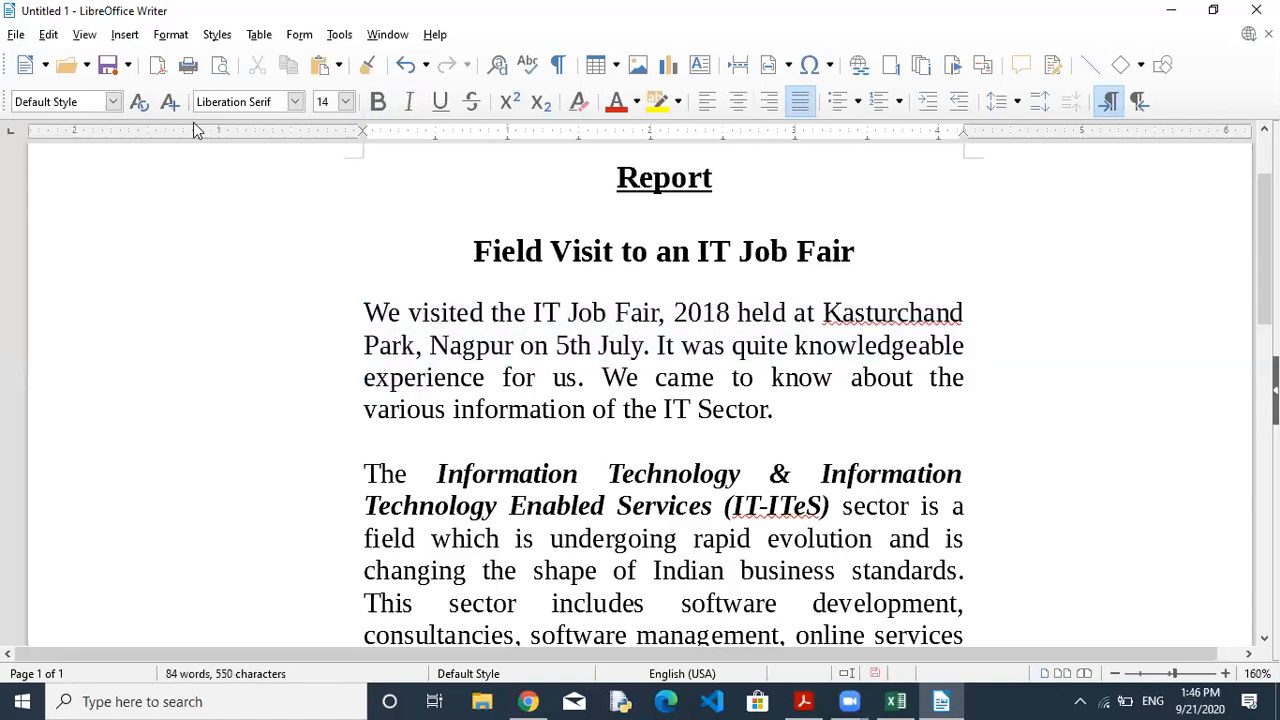
Start saving the report, entering 'Activity Asessment' as the file name.
left_click(16, 38)
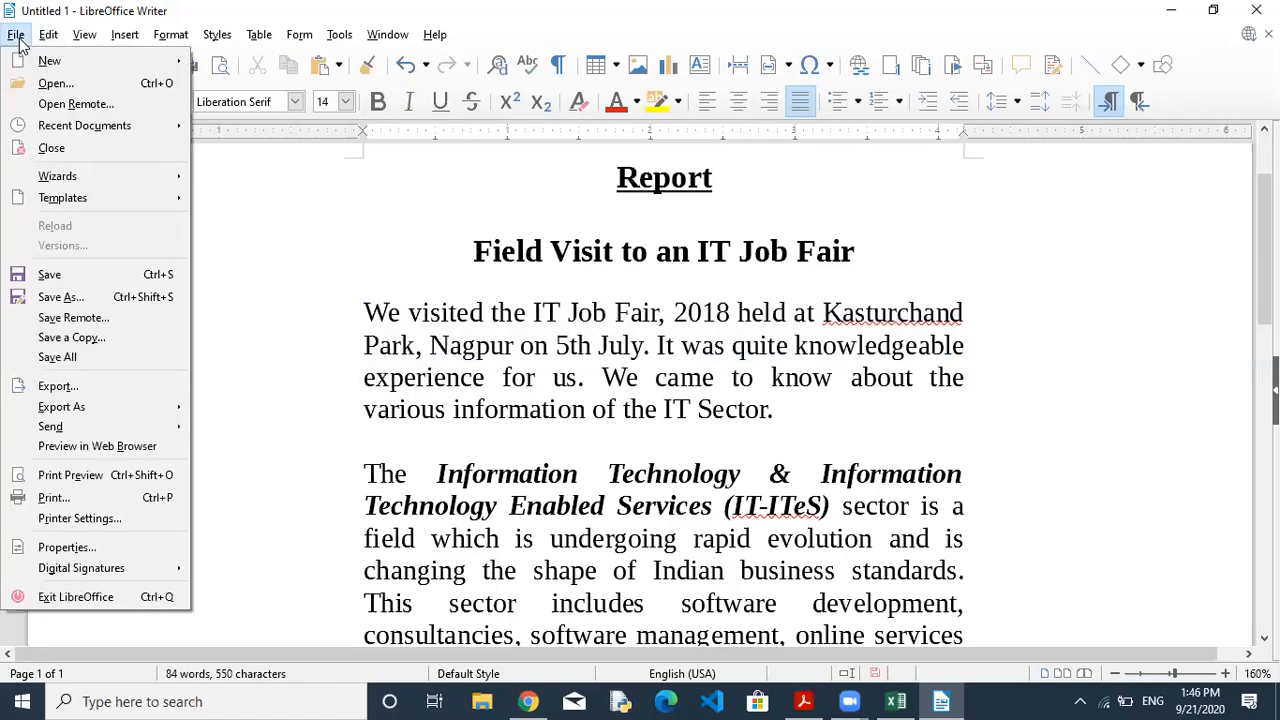
left_click(50, 275)
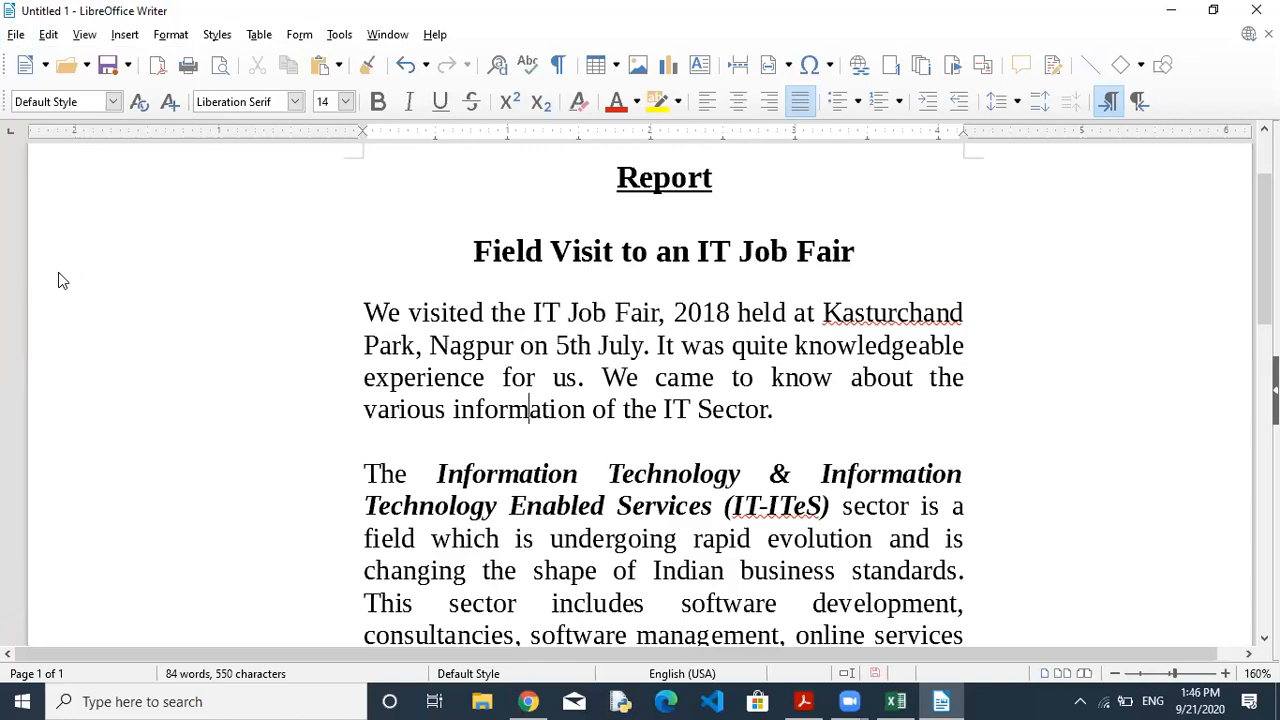
type("Acti")
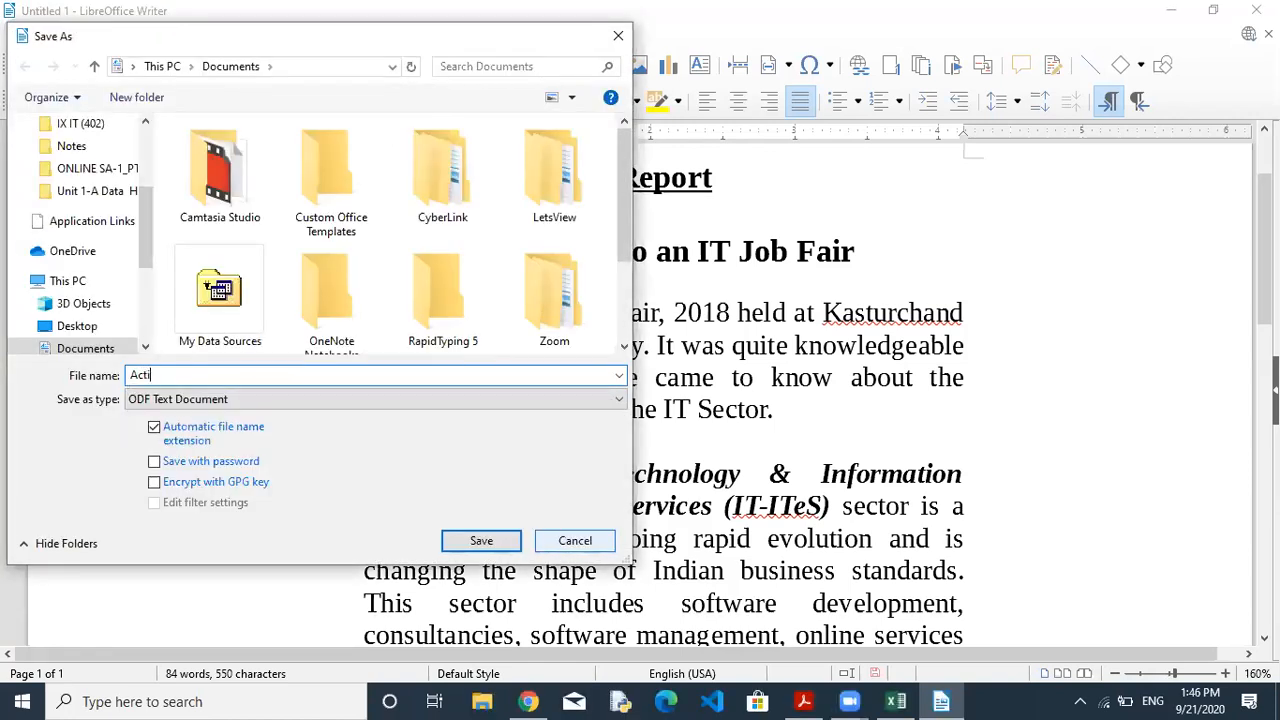
type("vit")
key("BackSpace")
key("BackSpace")
type("vity Asessment-1")
Pan up in the textbook PDF to show the Let's Practice 1 exercise.
left_click(803, 701)
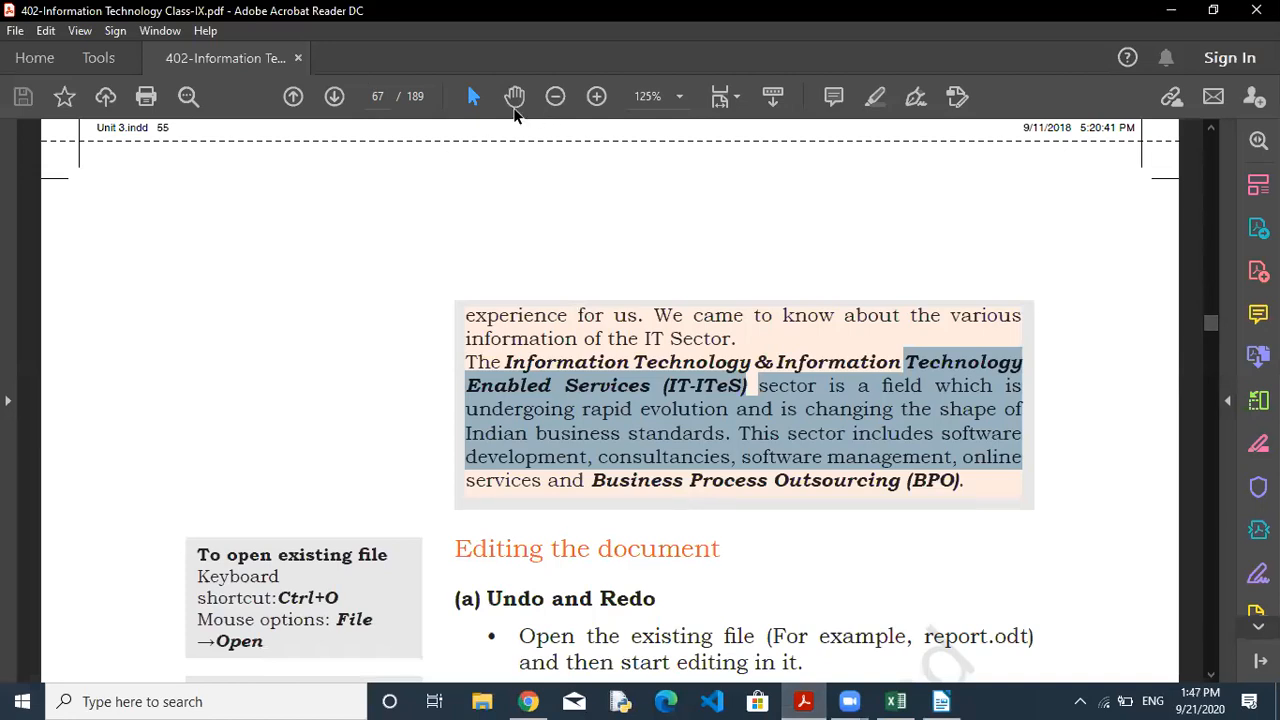
left_click(514, 96)
left_click_drag(571, 273, 546, 657)
left_click_drag(614, 314, 620, 414)
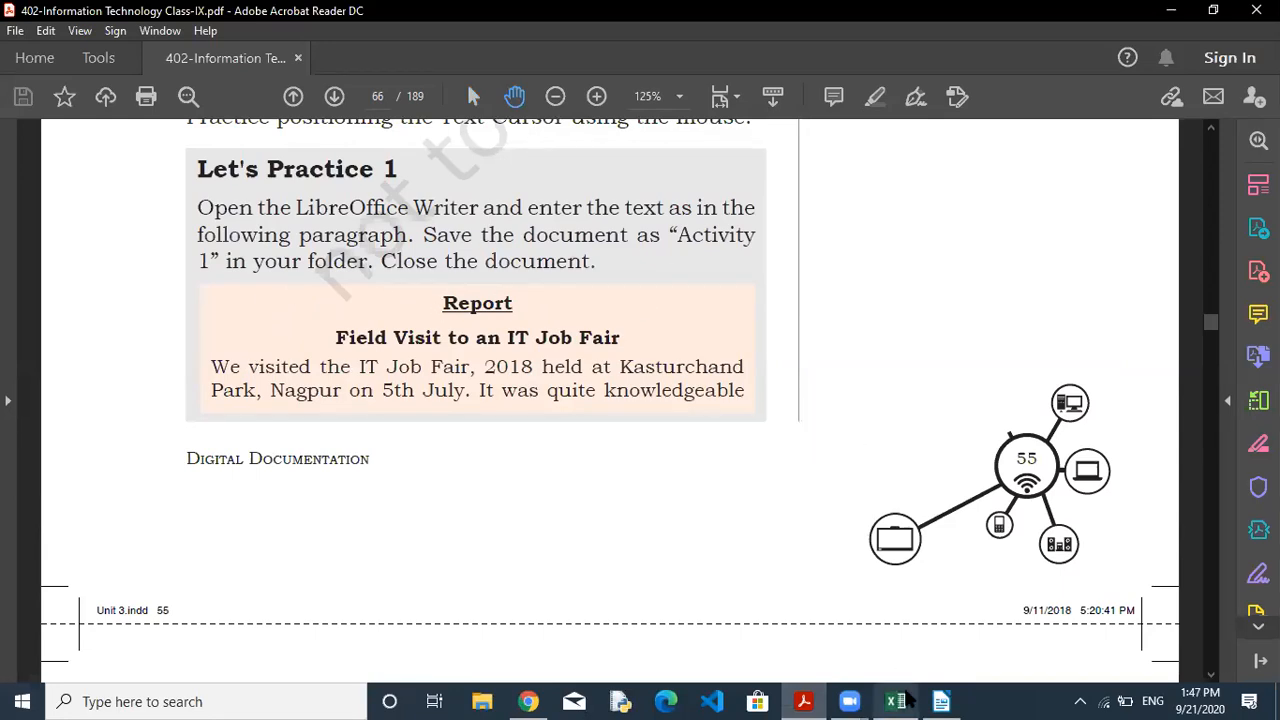
Change the file name to 'Activity -1' and save the report as Activity -1.odt.
left_click(941, 701)
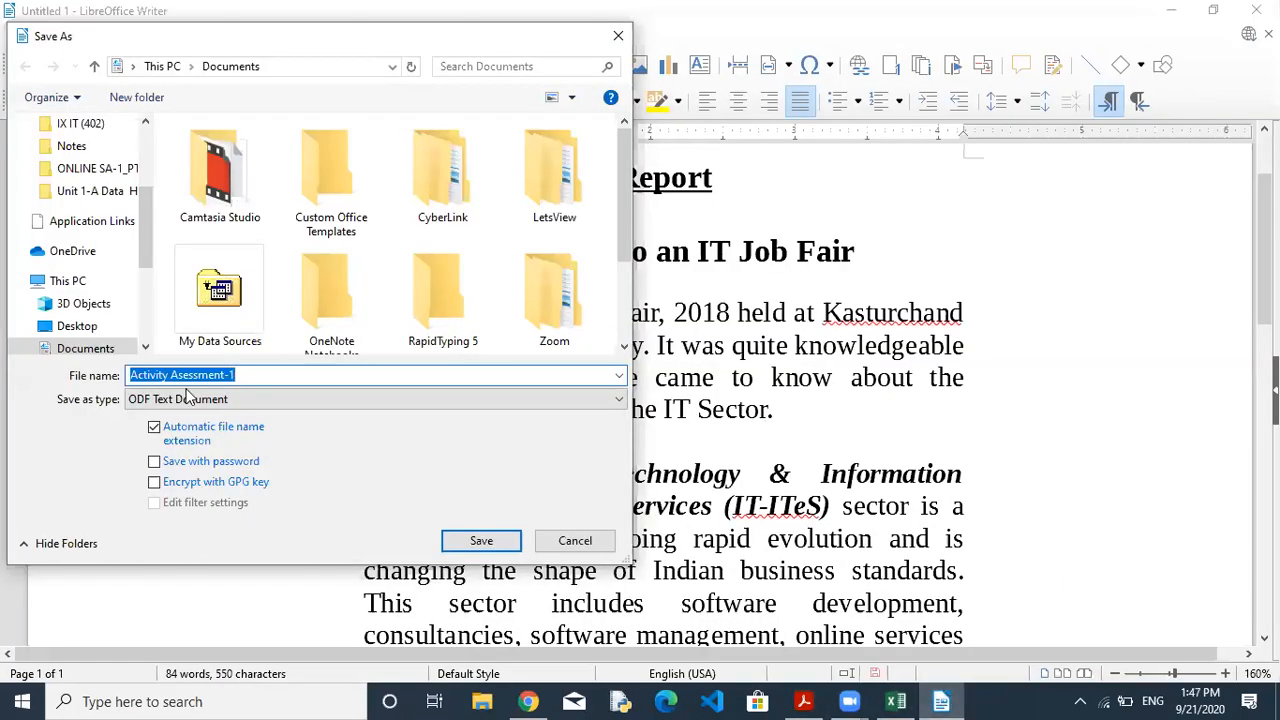
left_click(226, 375)
key("BackSpace")
key("BackSpace")
key("BackSpace")
key("BackSpace")
key("BackSpace")
key("BackSpace")
key("BackSpace")
key("BackSpace")
key("BackSpace")
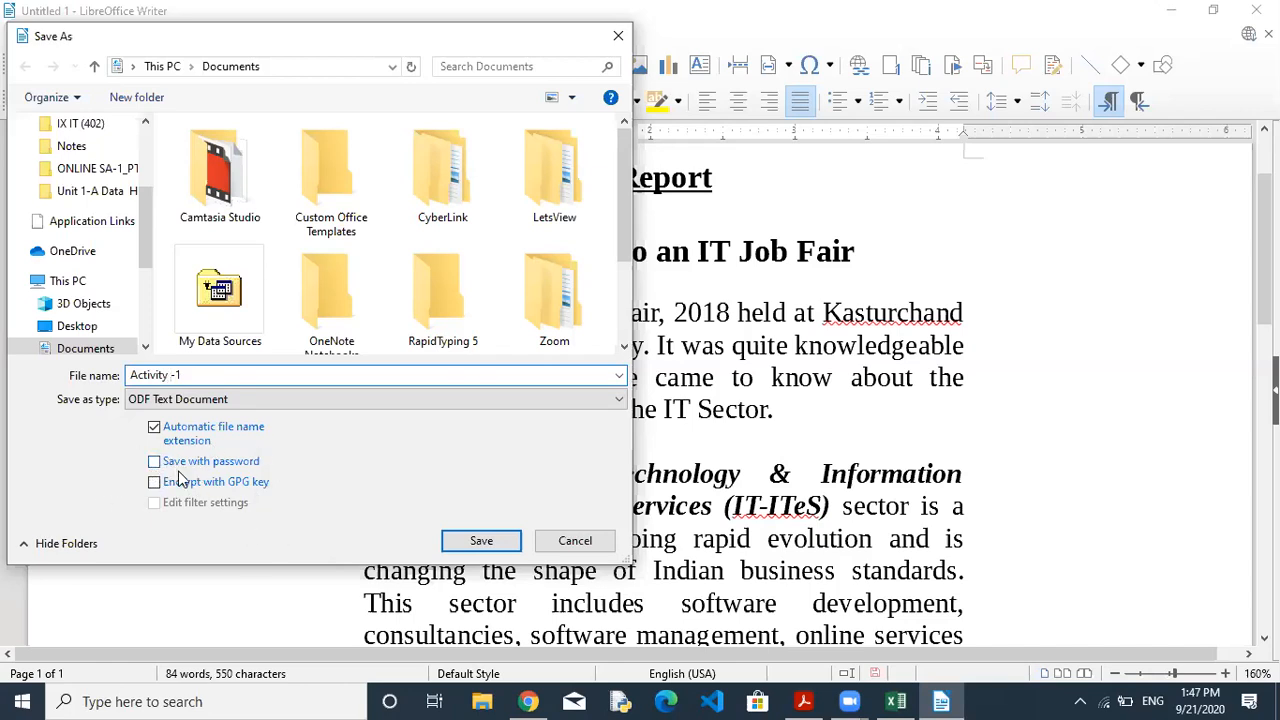
left_click(510, 540)
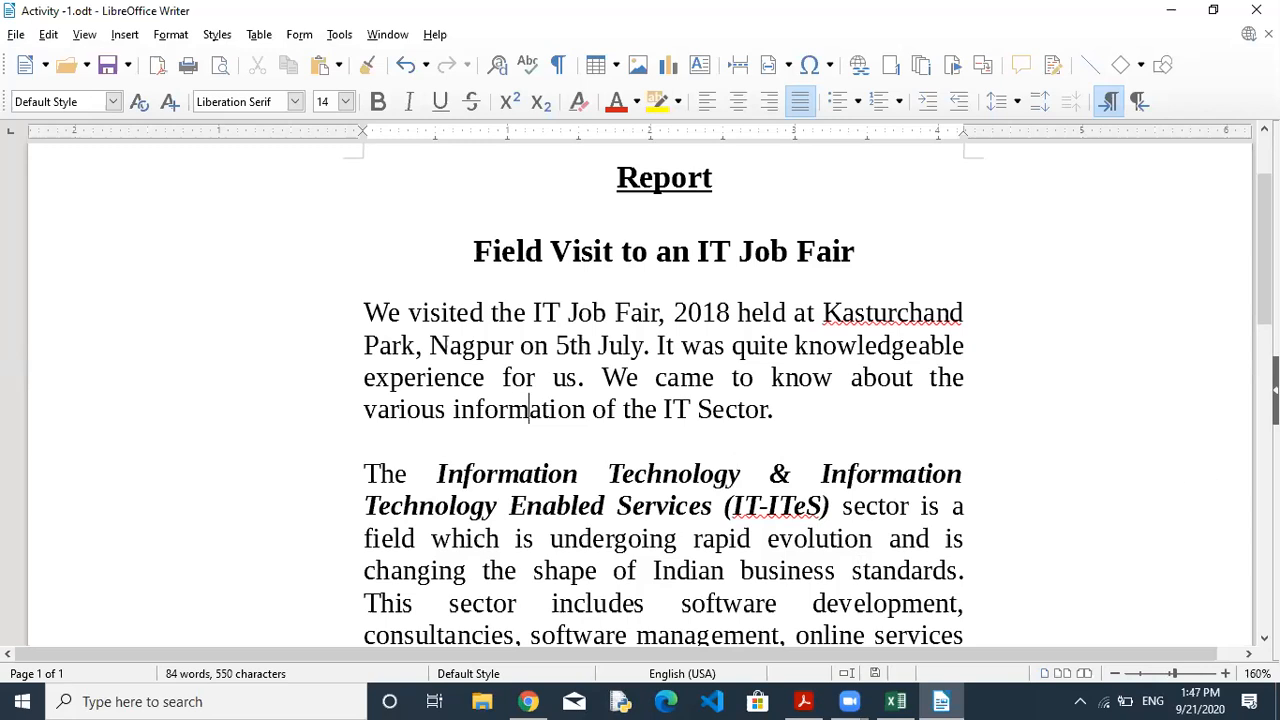
scroll(1264, 300, "down", 5)
mouse_move(1264, 350)
left_mouse_down()
mouse_move(1264, 483)
mouse_move(1264, 367)
left_mouse_up()
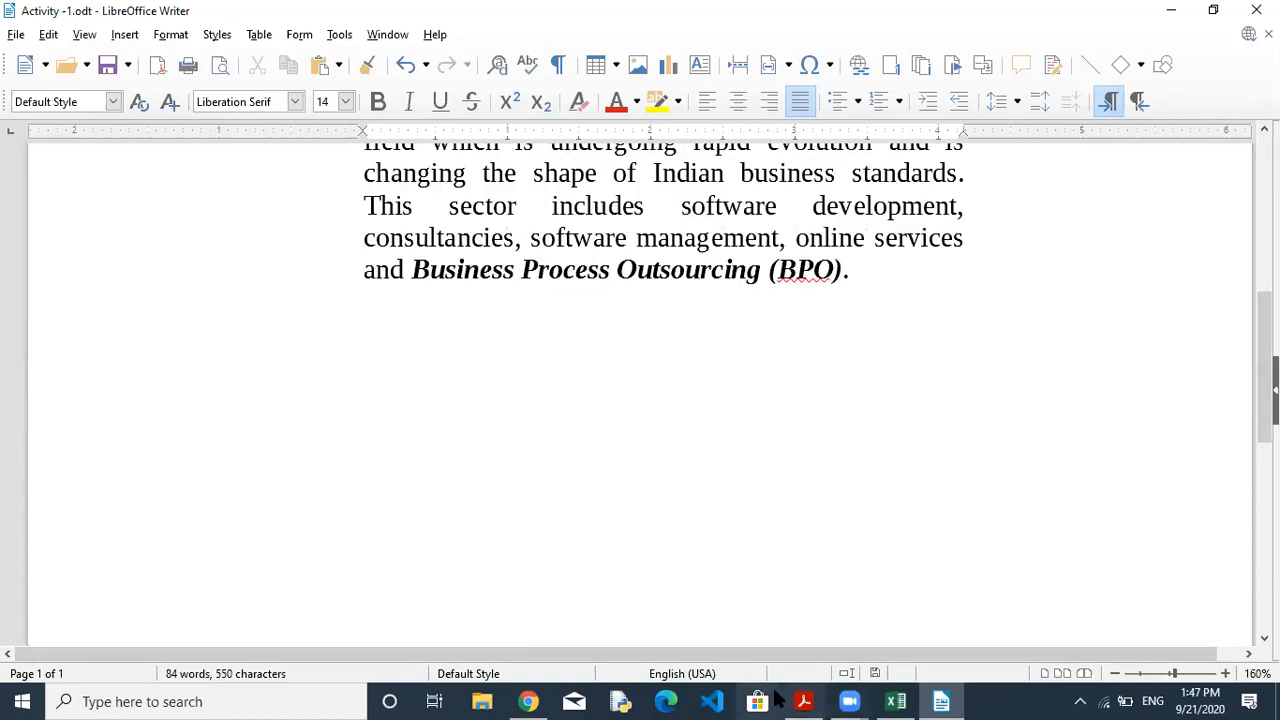
Scroll the PDF to page 67, clear the IT-ITeS highlight, and reach 'Editing the document'.
left_click(803, 701)
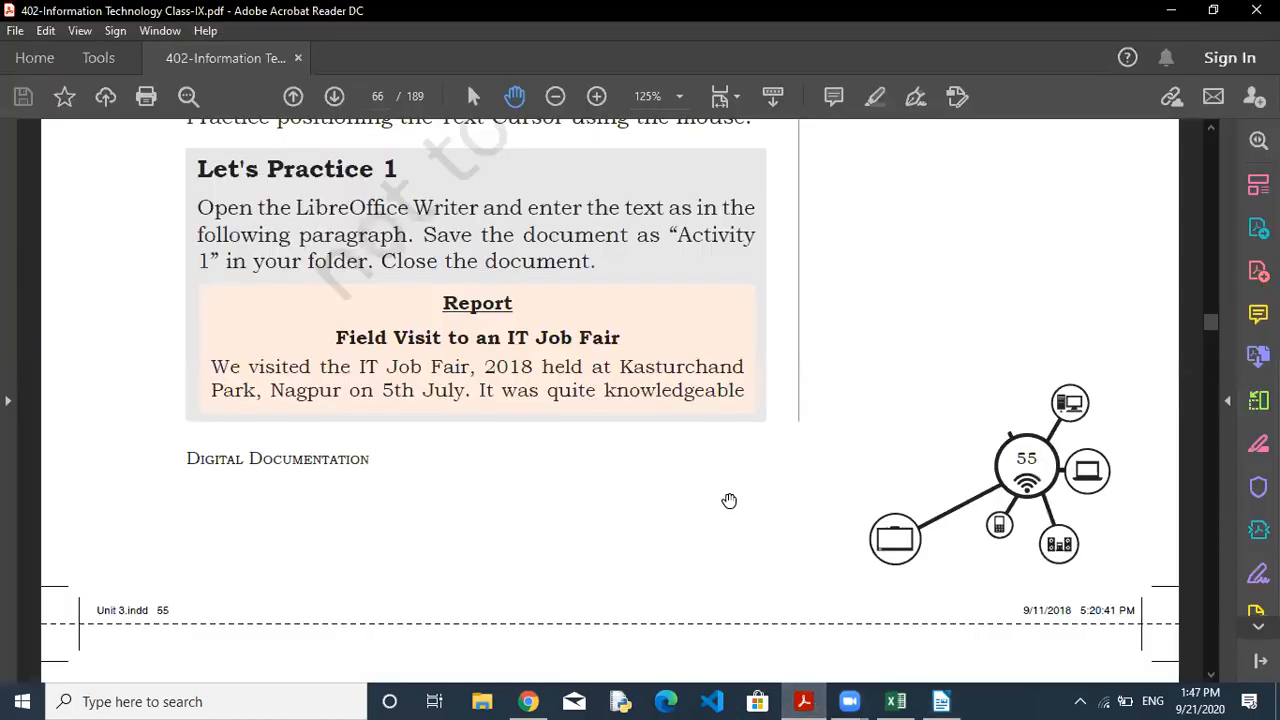
scroll(728, 349, "down", 4)
scroll(695, 315, "down", 1)
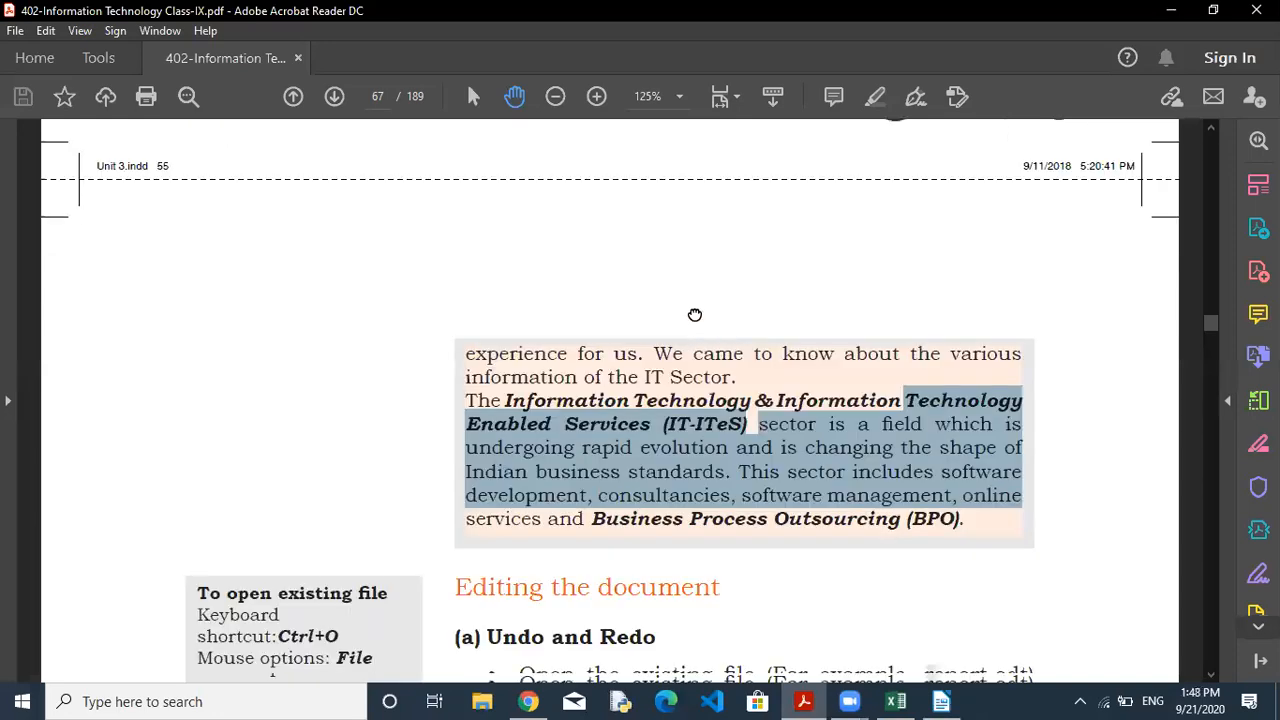
scroll(695, 315, "down", 2)
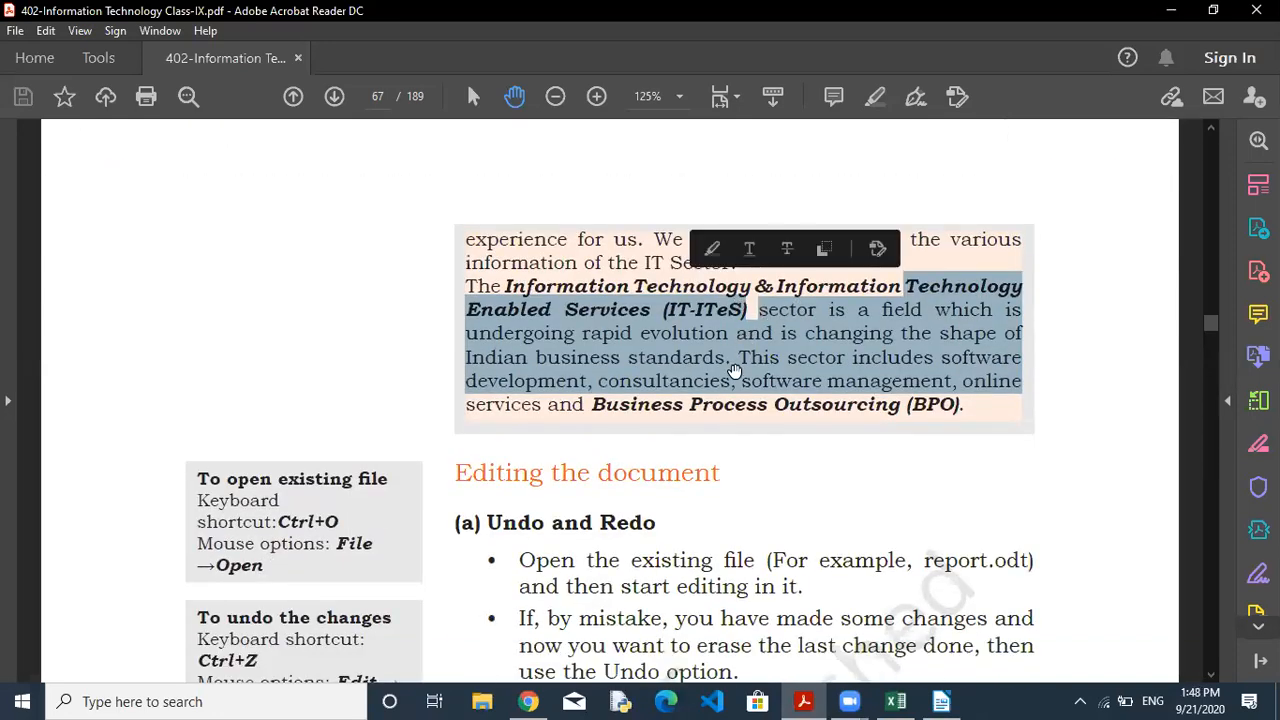
left_click(735, 373)
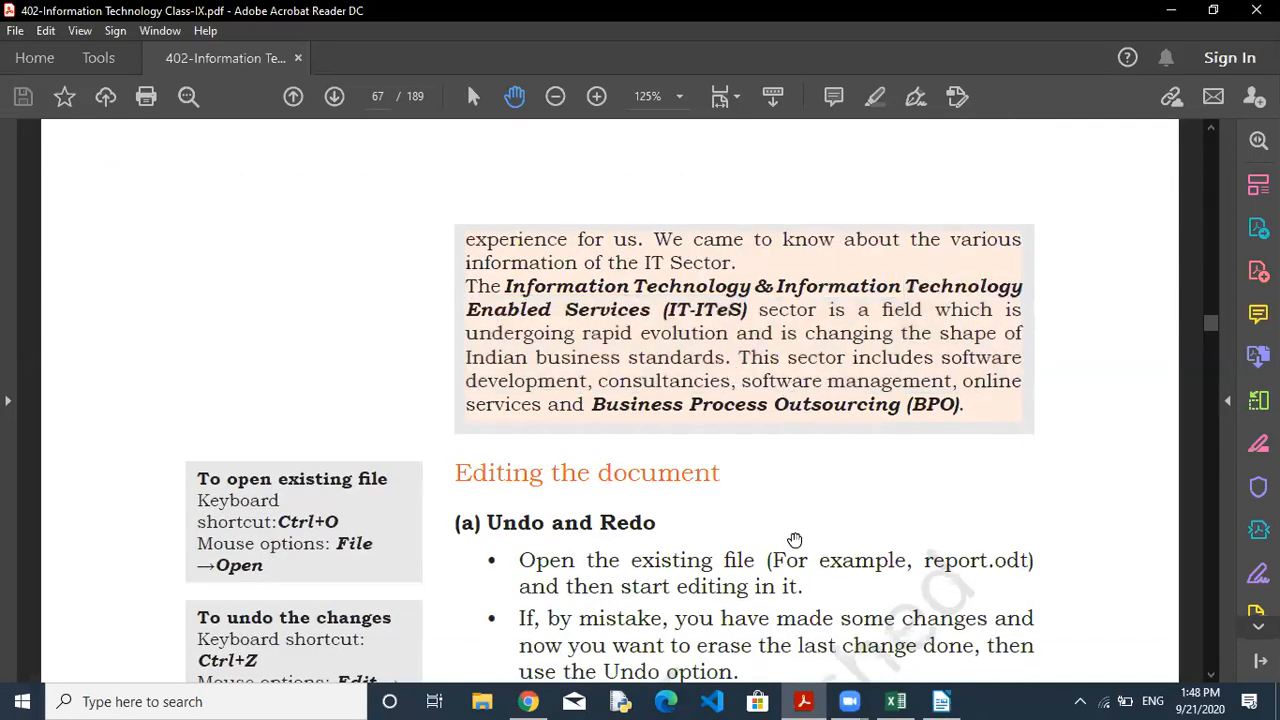
scroll(794, 540, "down", 4)
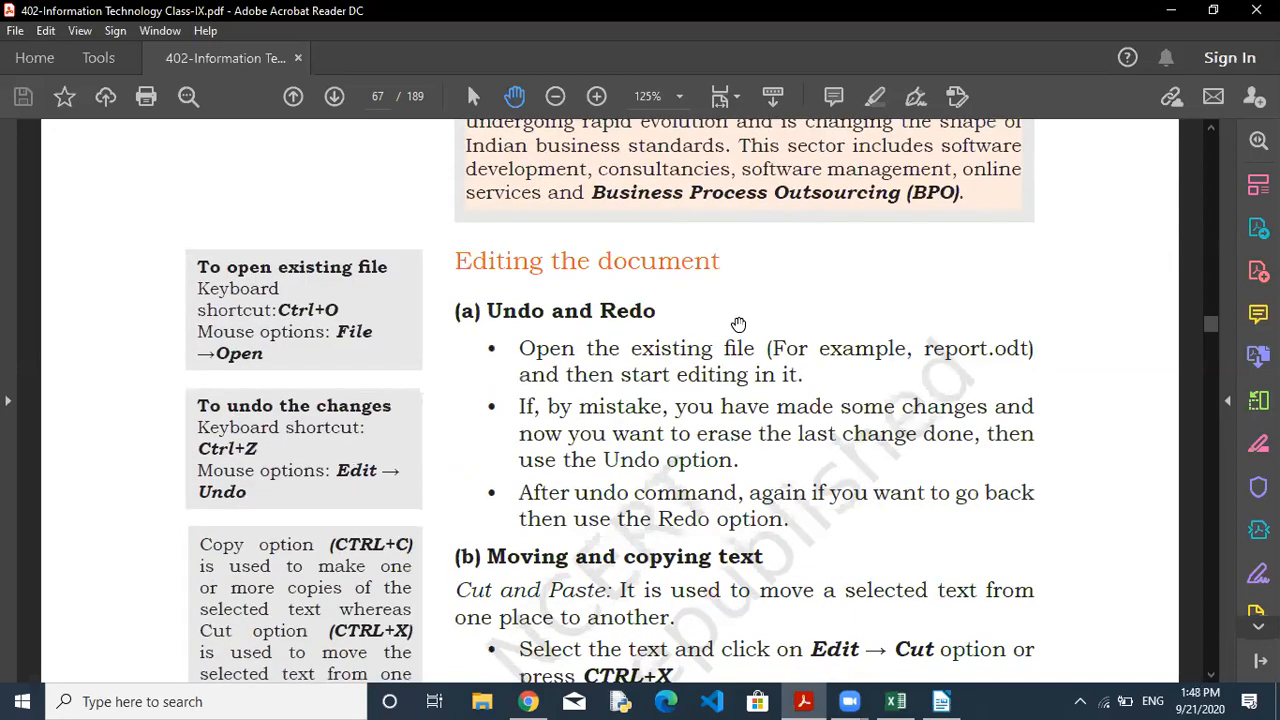
scroll(240, 322, "down", 1)
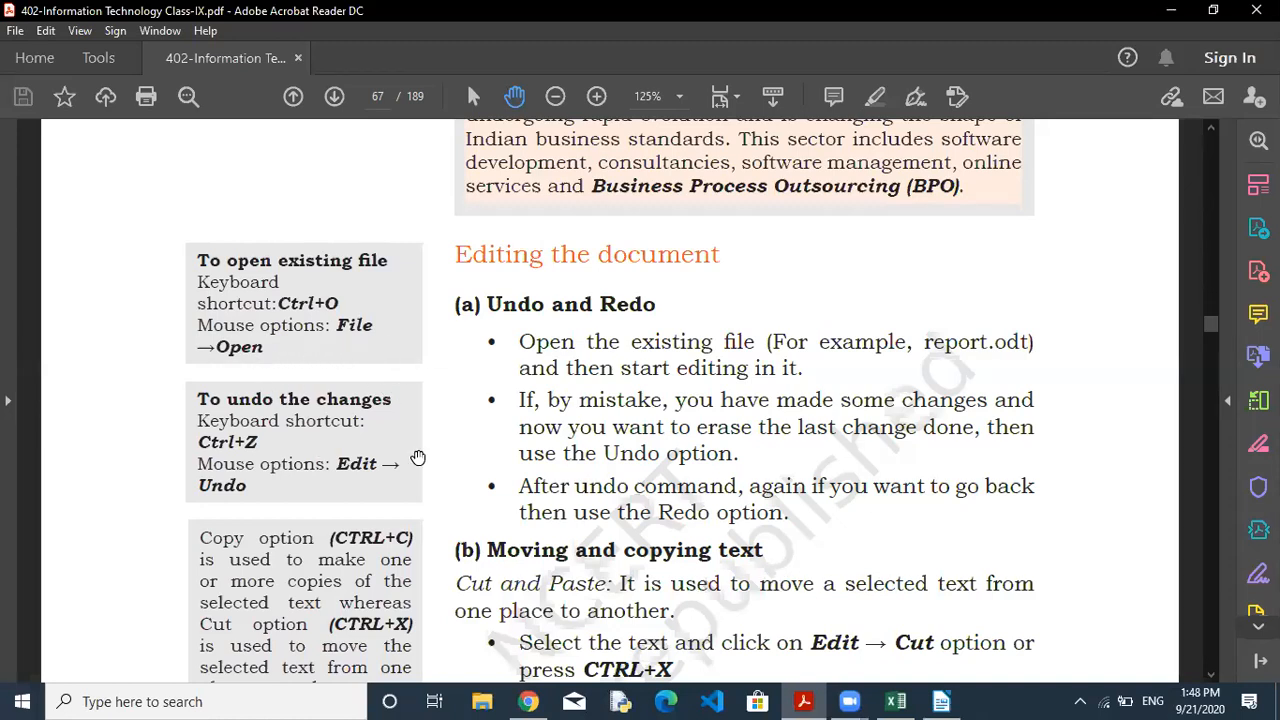
Close the Activity -1 report and start a new Writer document.
left_click(938, 699)
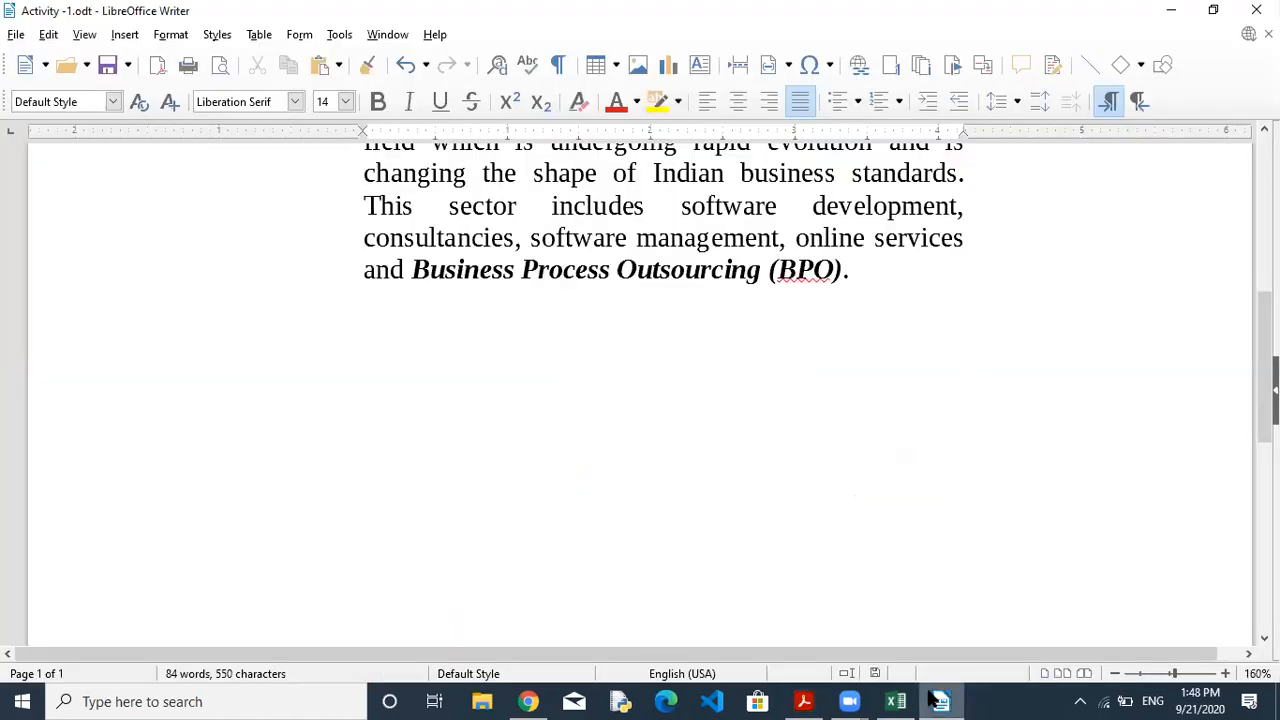
left_click(17, 35)
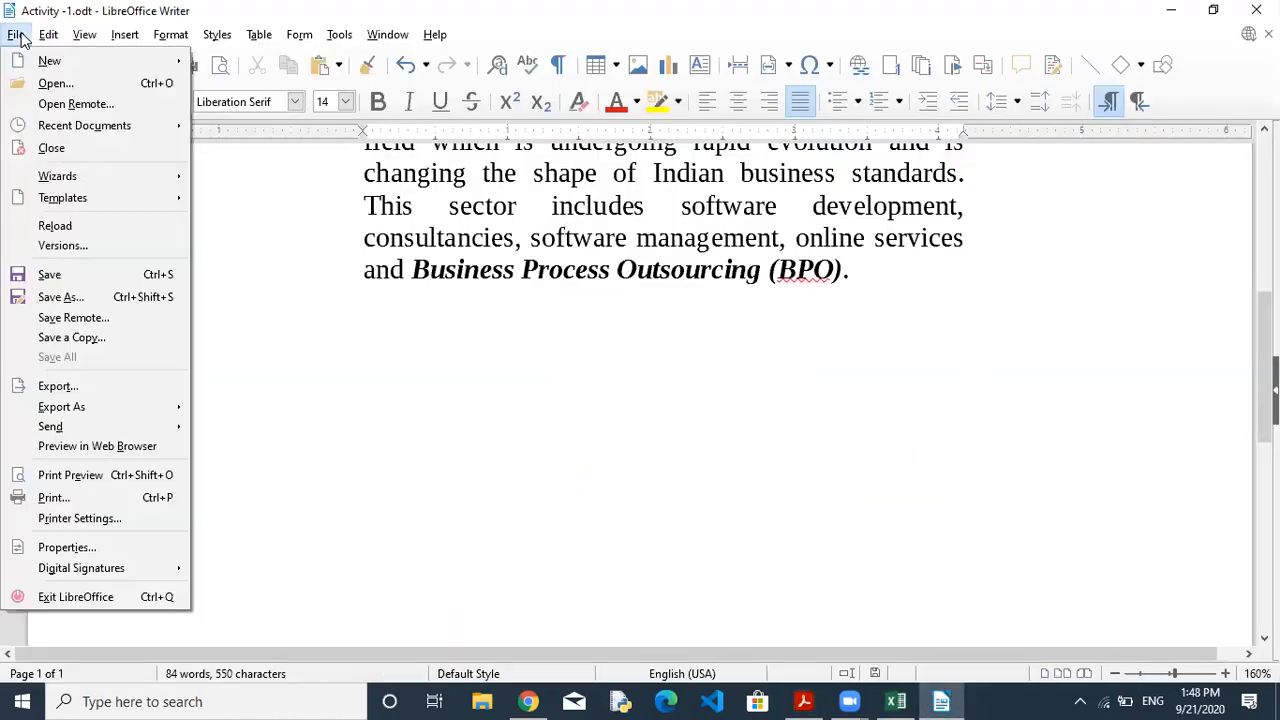
left_click(70, 157)
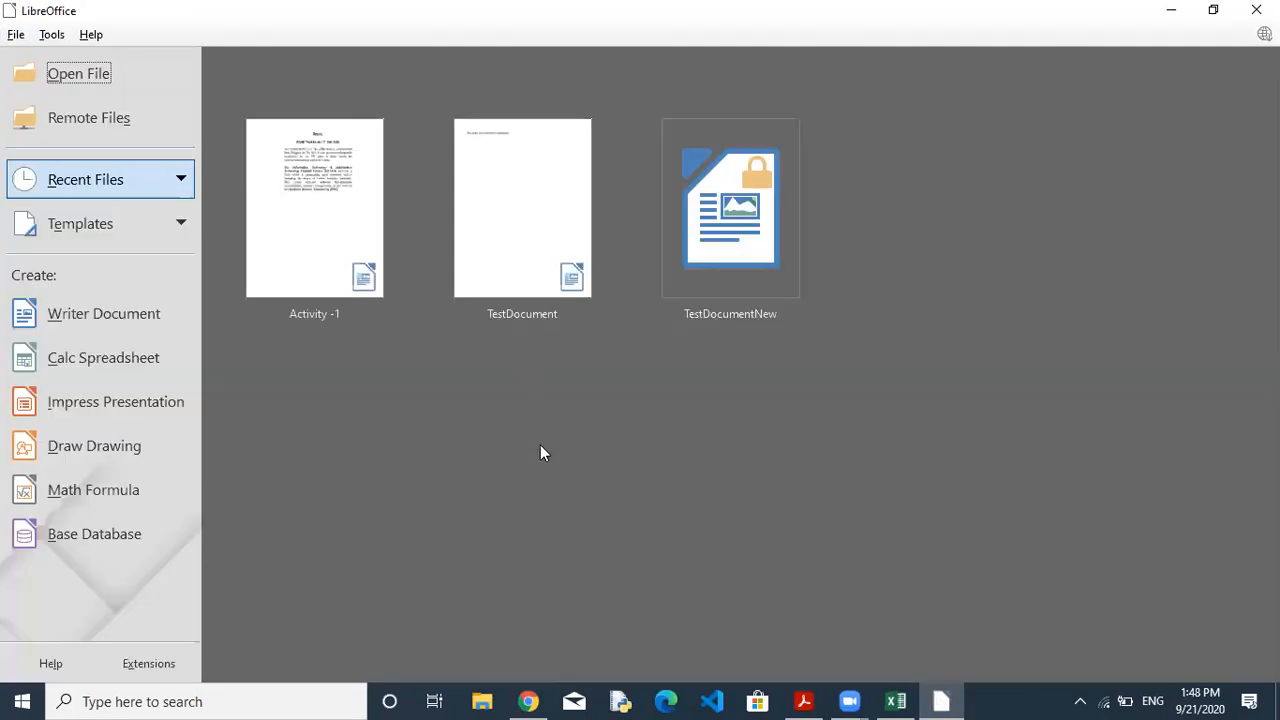
left_click(100, 314)
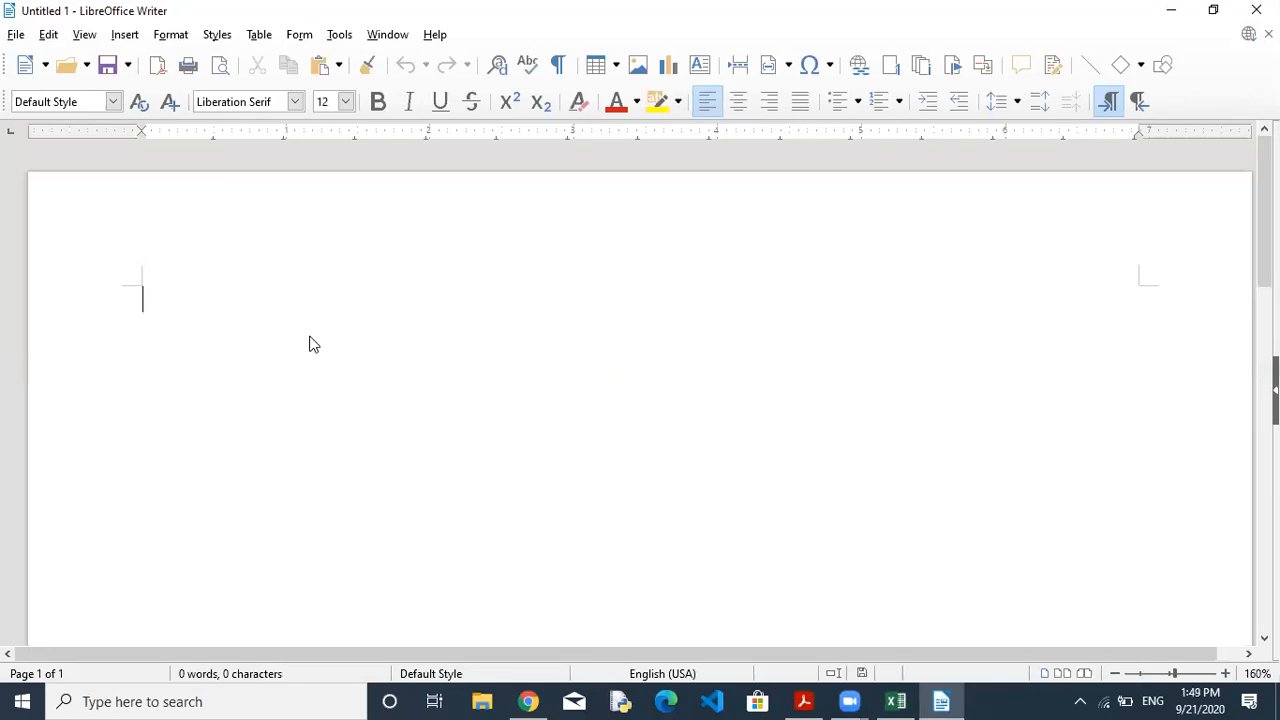
Reopen Activity -1 from the Documents folder.
key("ctrl+o")
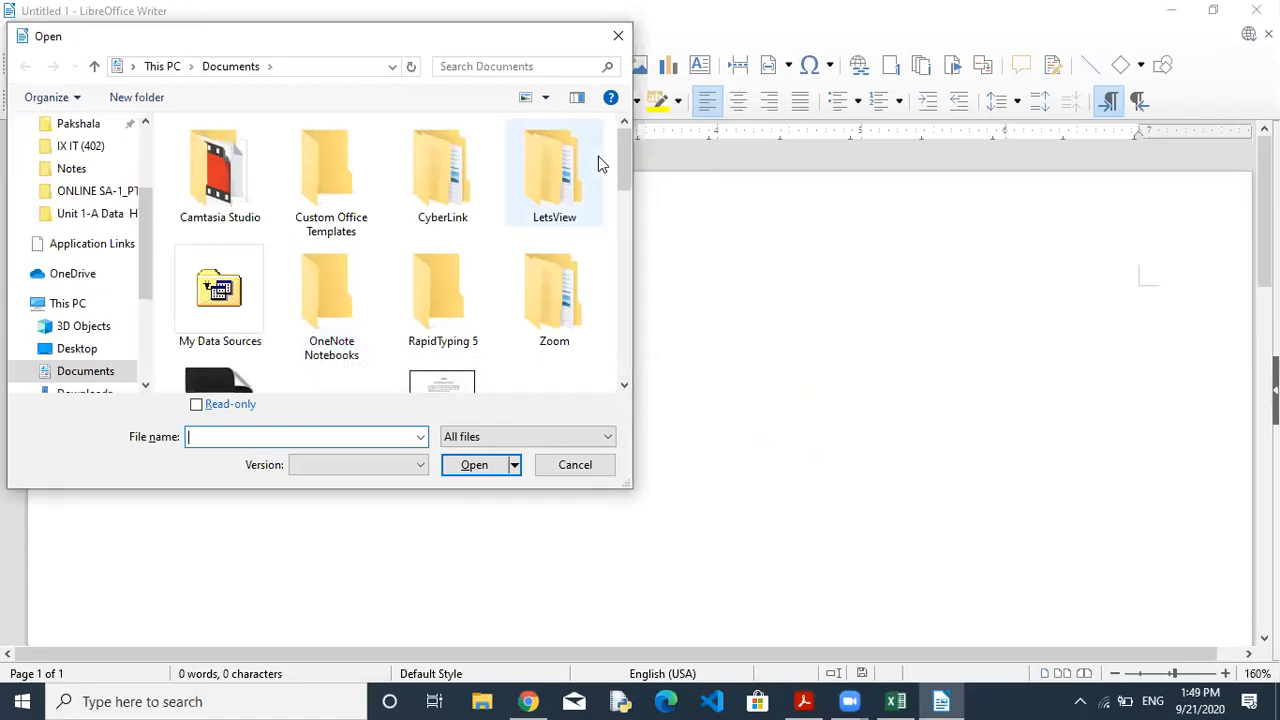
mouse_move(622, 208)
left_mouse_down()
mouse_move(622, 249)
mouse_move(623, 152)
mouse_move(624, 199)
left_mouse_up()
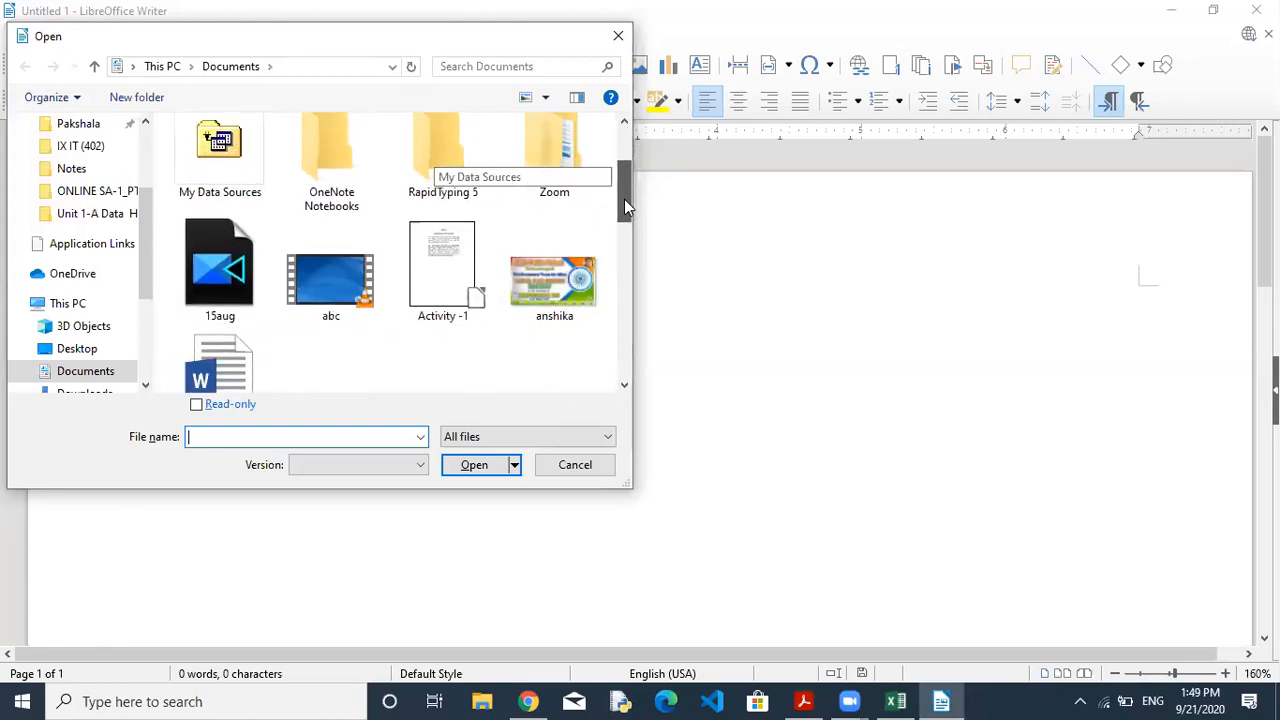
left_click(477, 254)
left_click(473, 466)
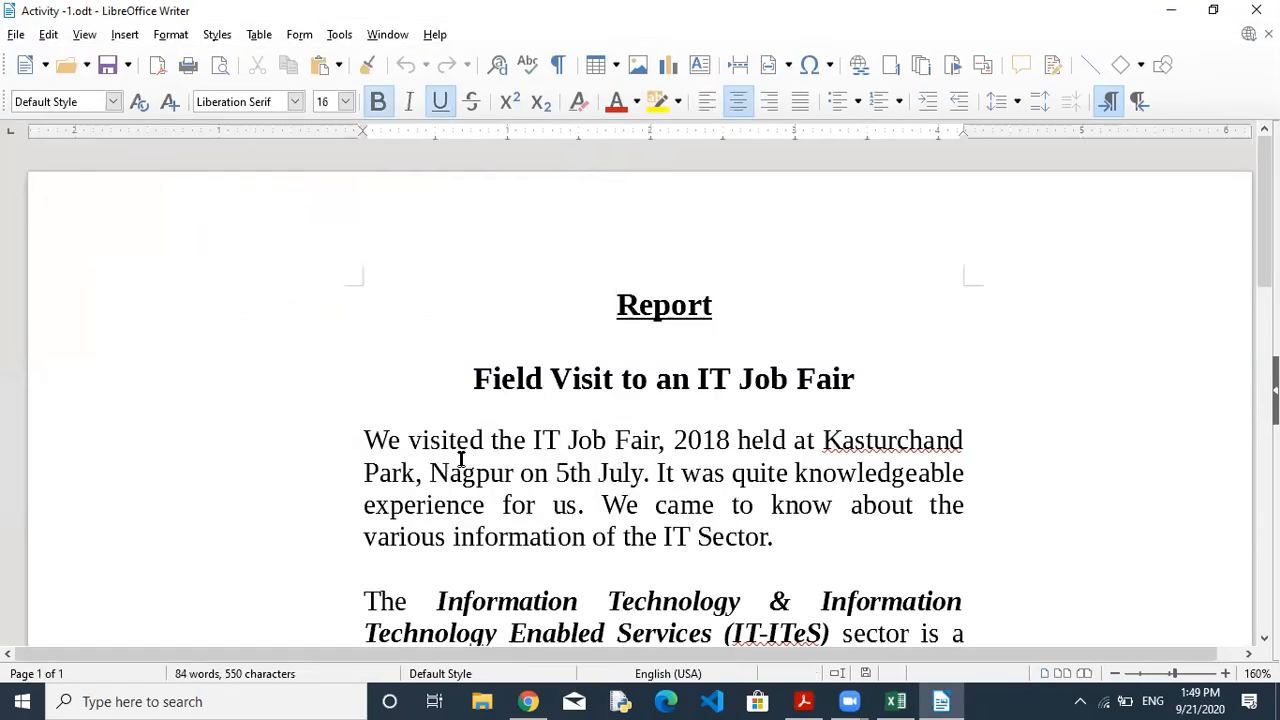
Close Activity -1 again, leaving a new blank Untitled 1 document.
left_click(16, 36)
left_click(50, 148)
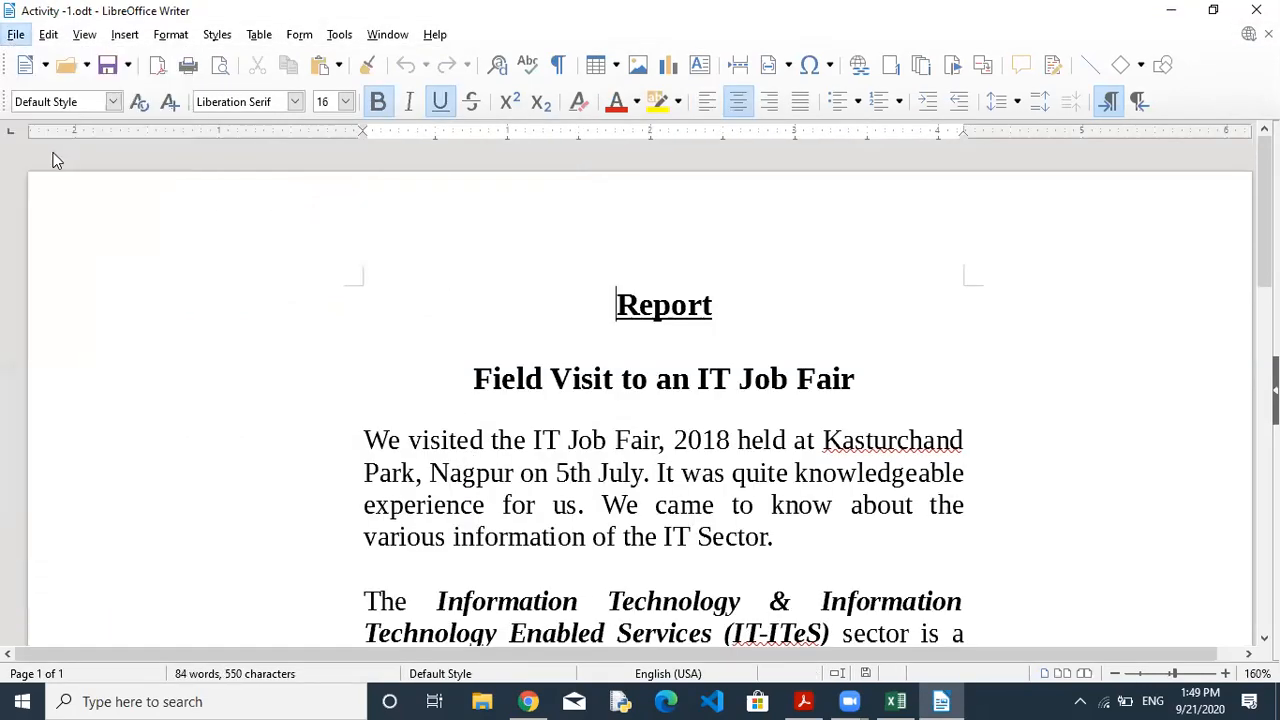
left_click(107, 315)
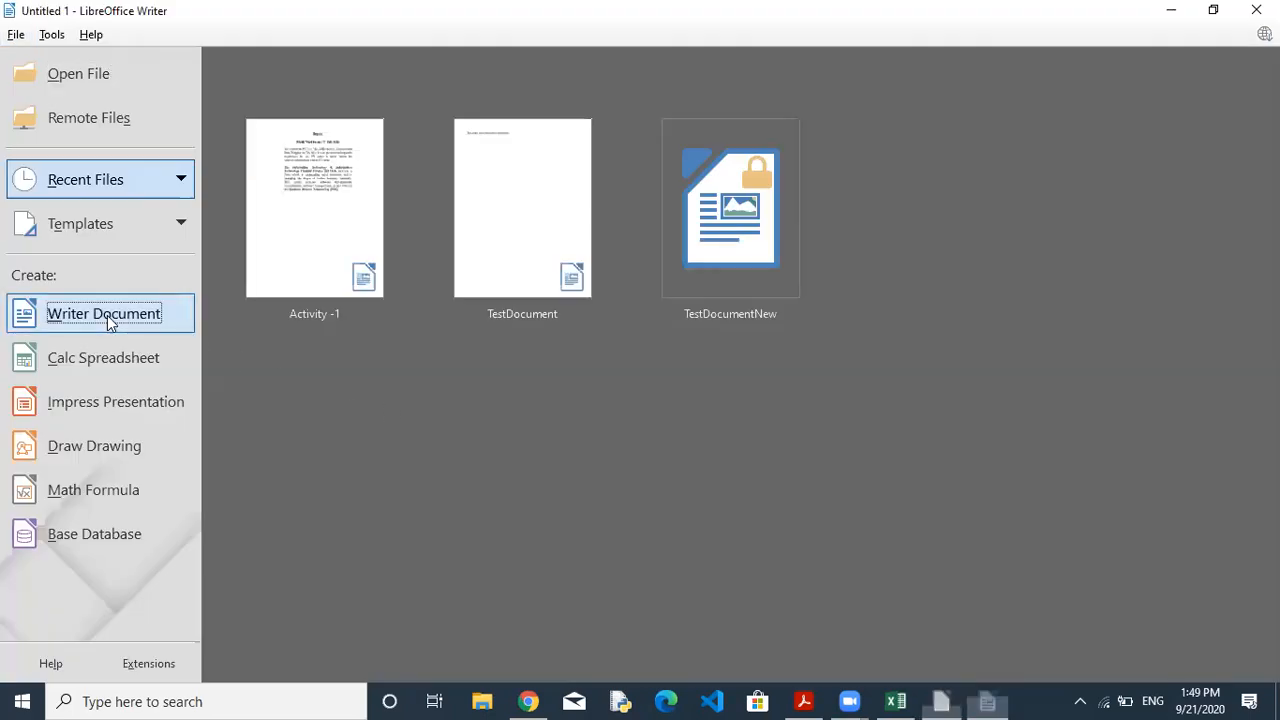
Reopen Activity -1 from Documents, select a stretch of its text, then switch to the PDF textbook.
left_click(18, 38)
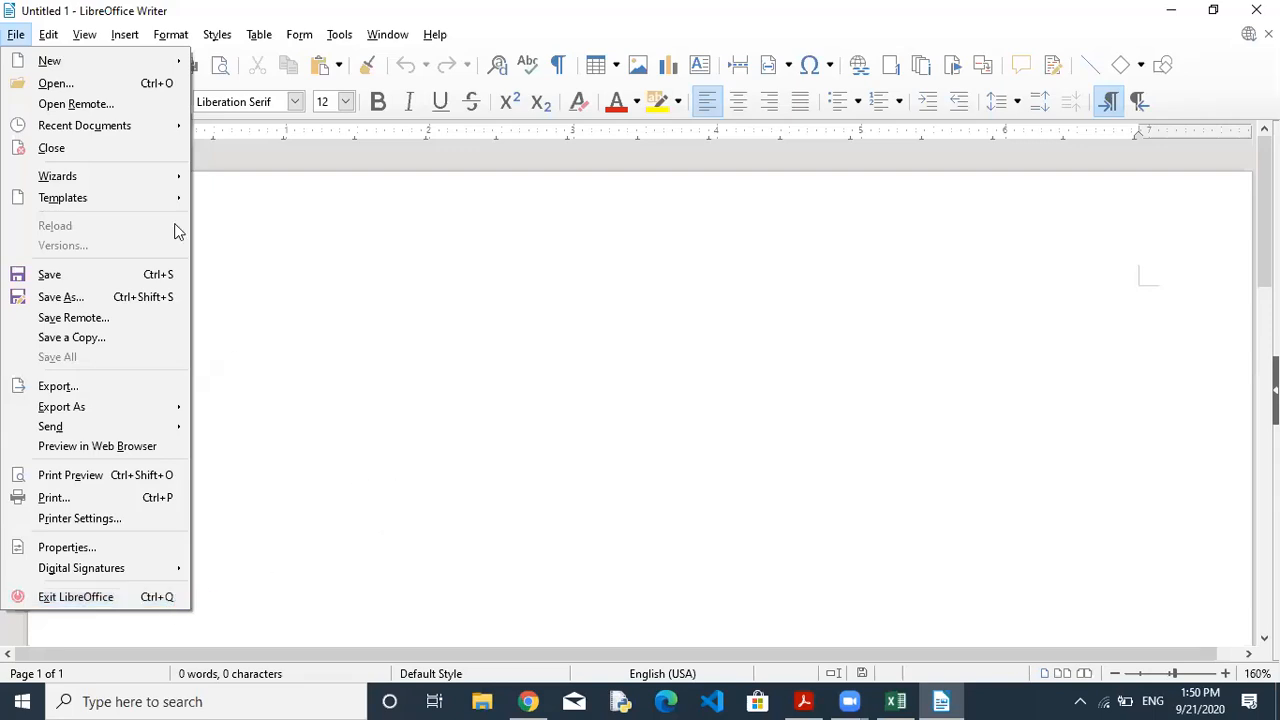
left_click(156, 83)
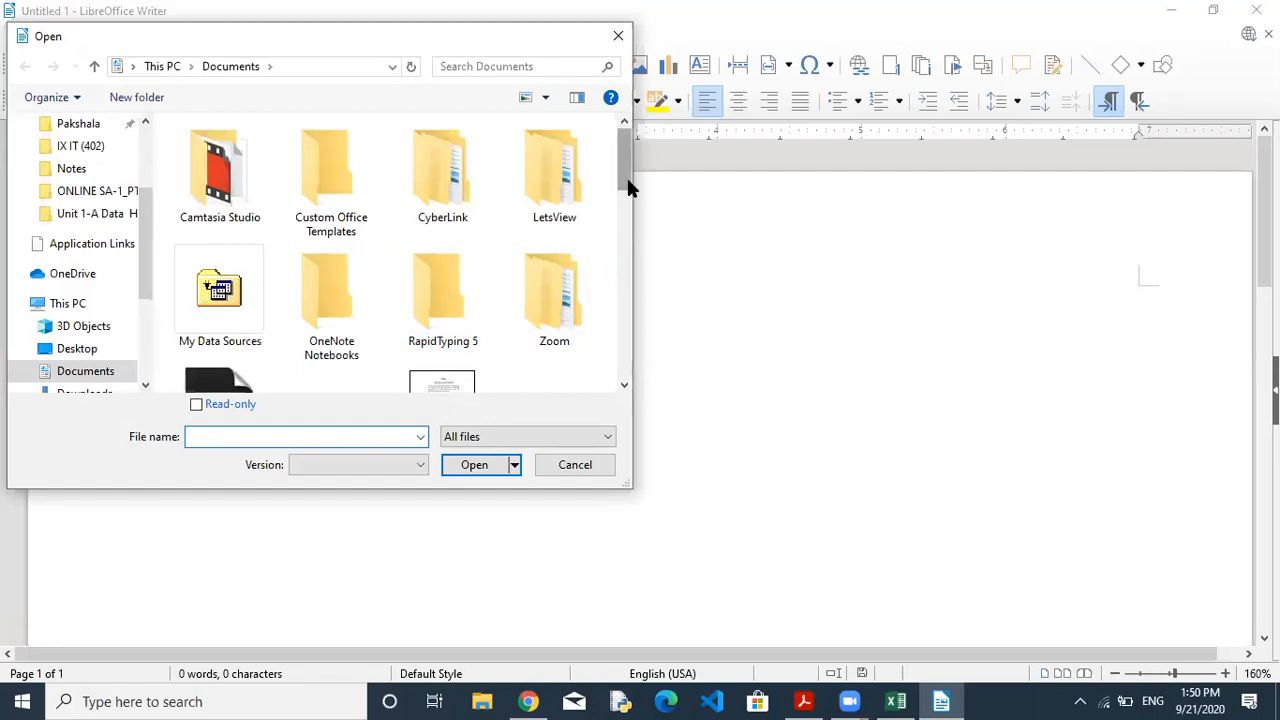
left_click_drag(626, 175, 628, 198)
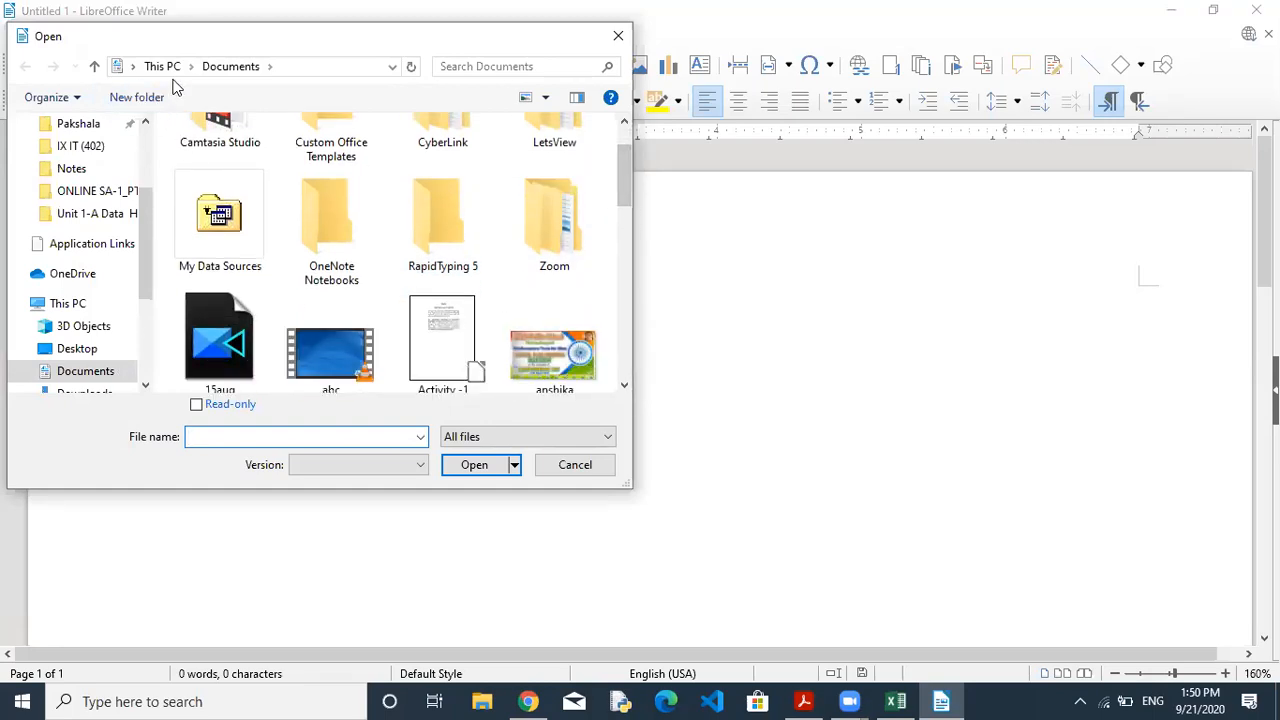
left_click(445, 382)
left_click(478, 465)
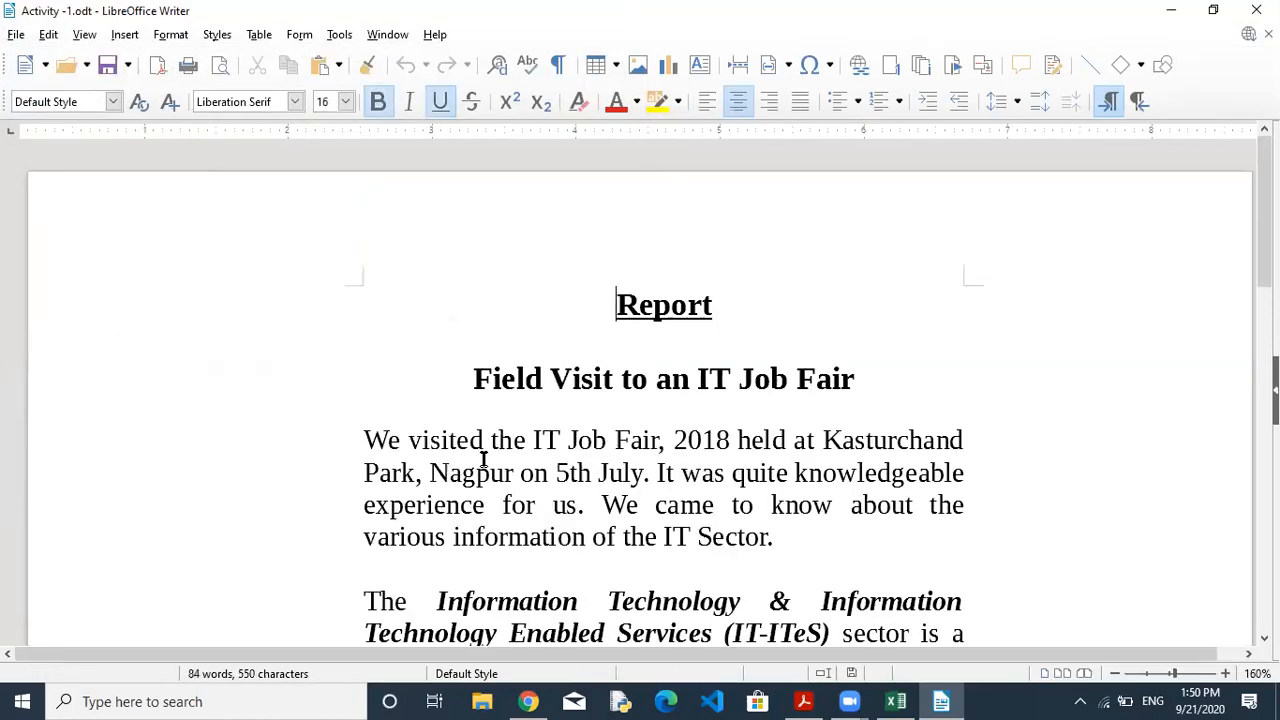
left_click_drag(731, 495, 731, 440)
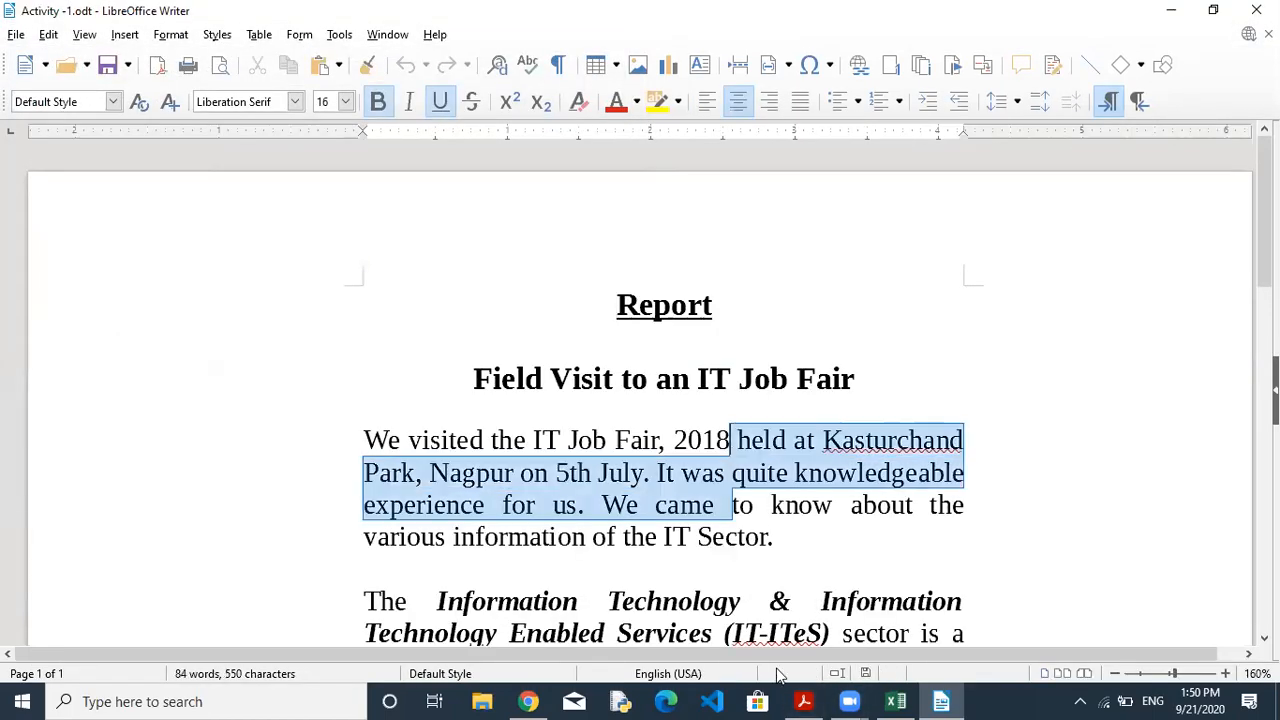
left_click(804, 701)
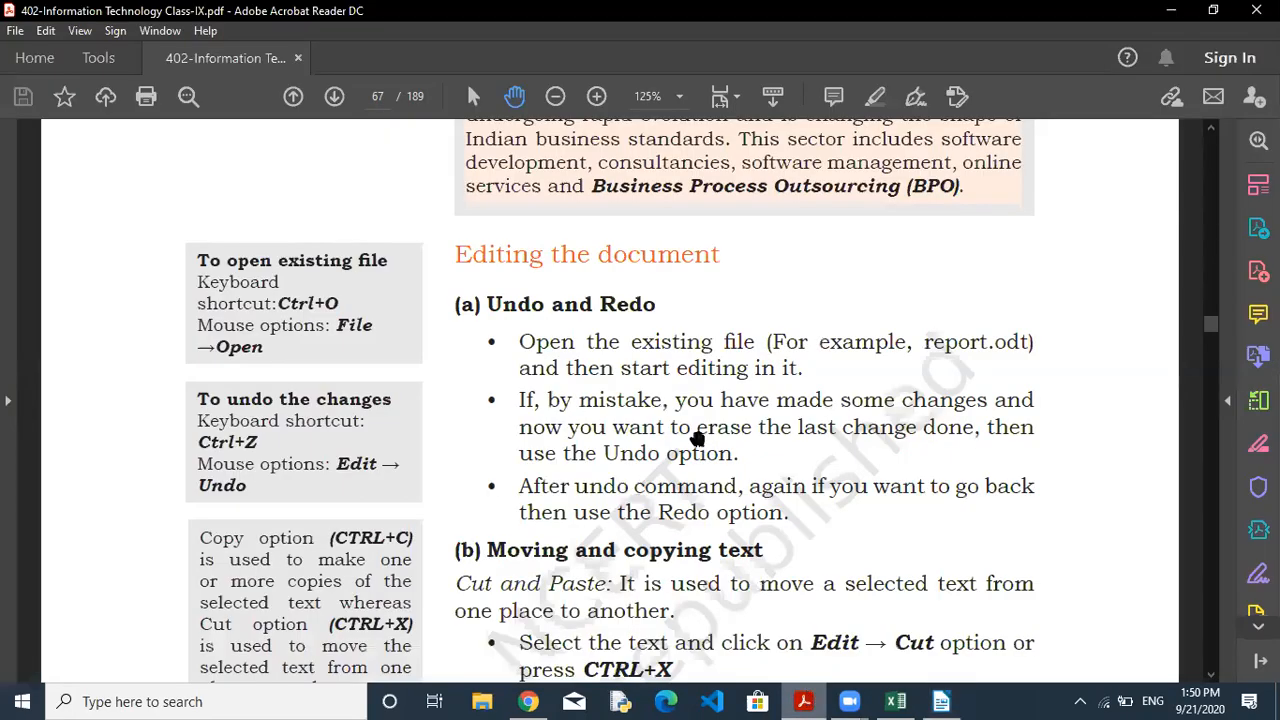
scroll(690, 369, "down", 1)
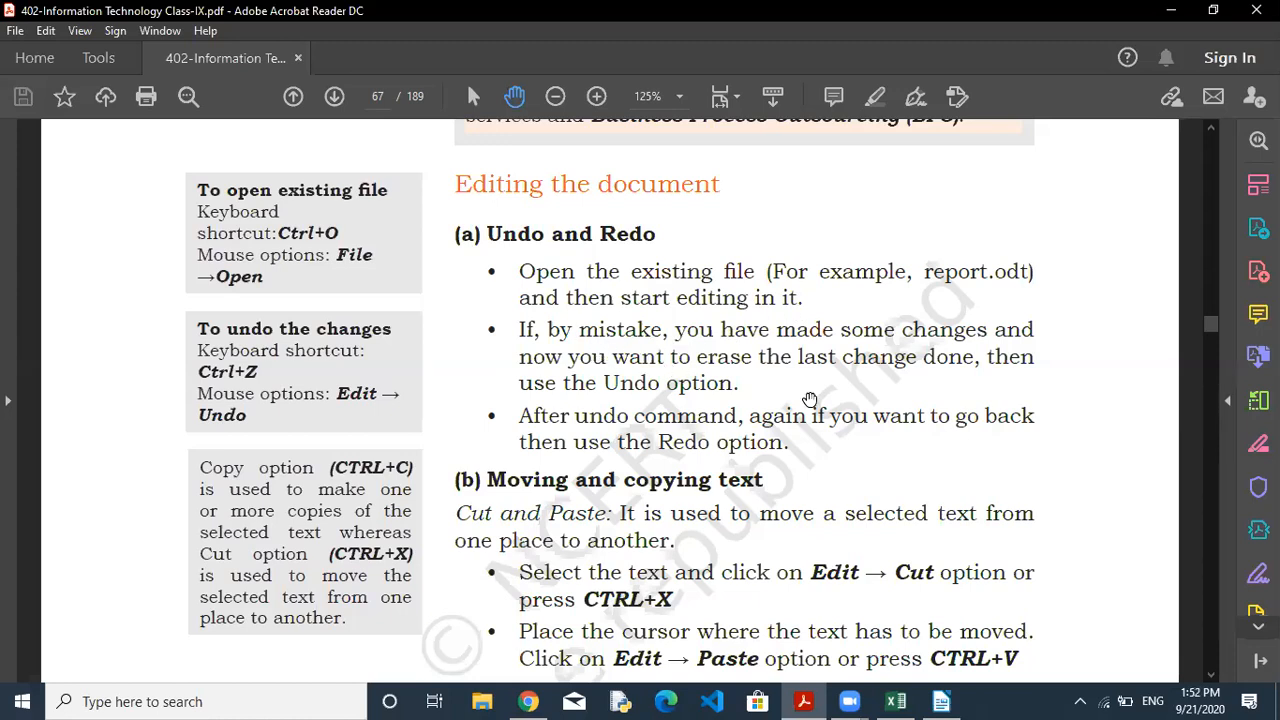
left_click(941, 701)
Edit the letters of Kasturchand, then undo the change to restore the word.
left_click(796, 475)
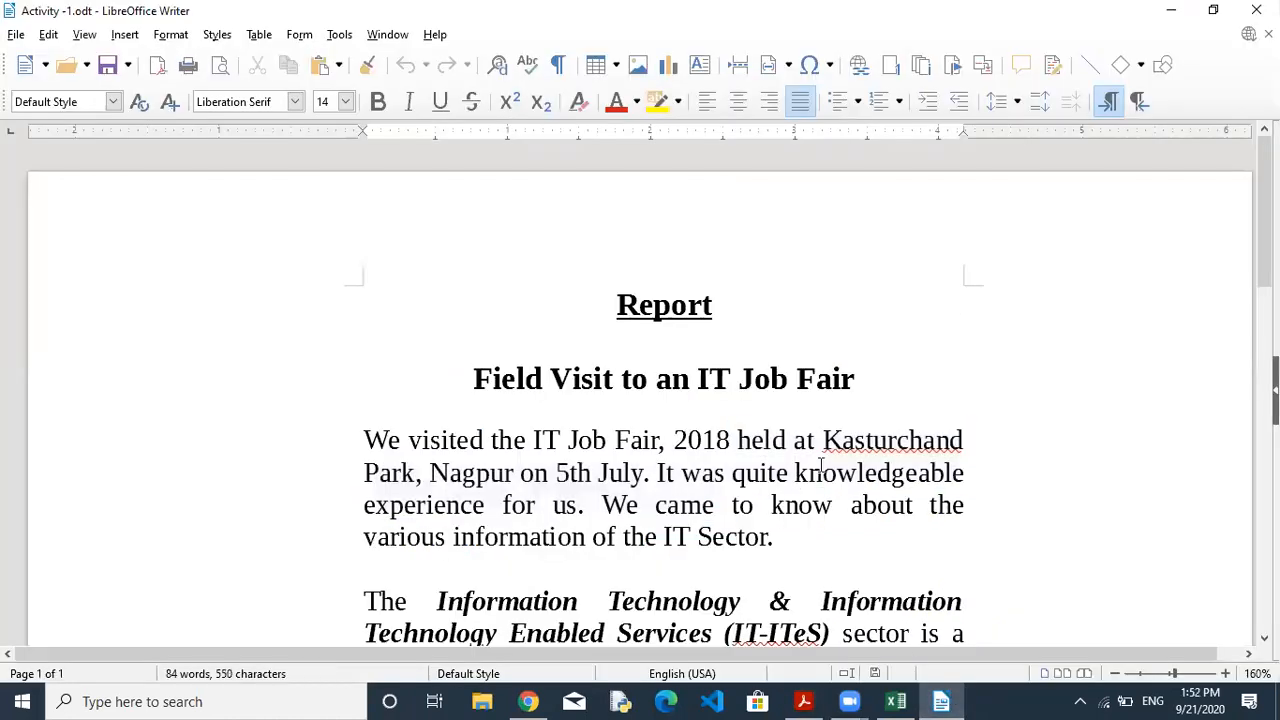
key("BackSpace")
key("BackSpace")
key("BackSpace")
key("BackSpace")
key("BackSpace")
key("BackSpace")
key("BackSpace")
type("rch")
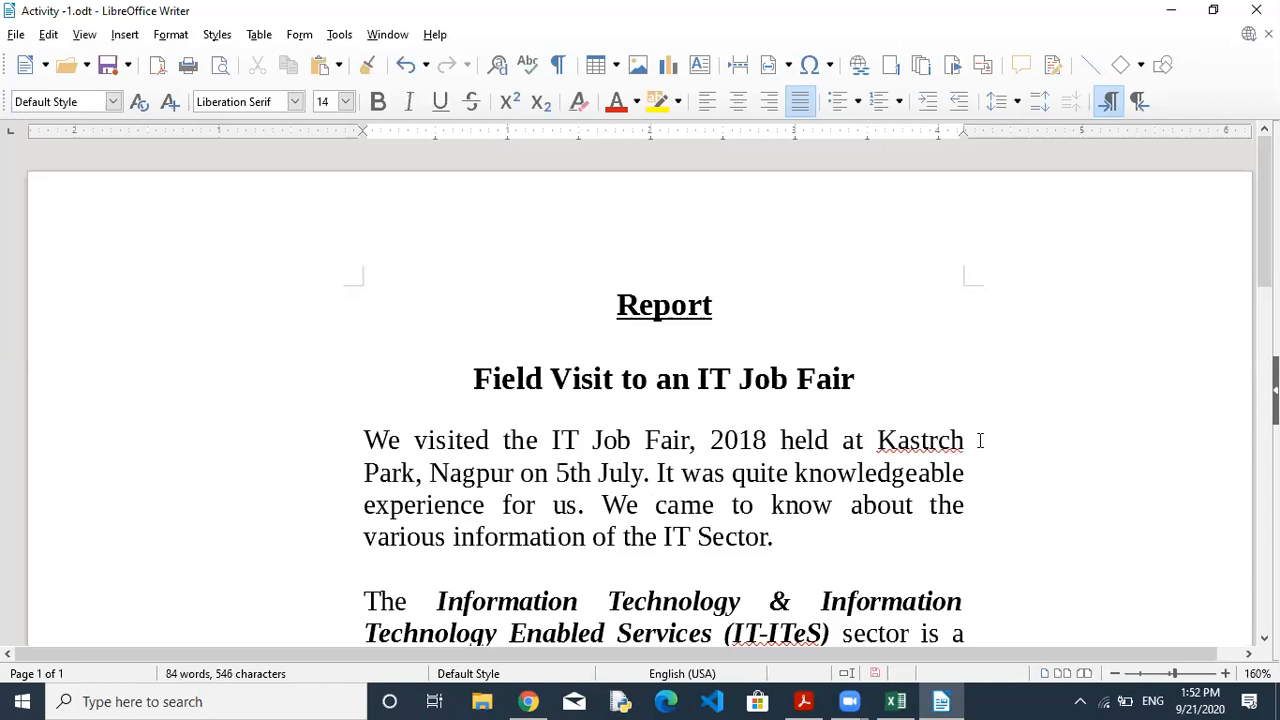
type("andu")
left_click(968, 502)
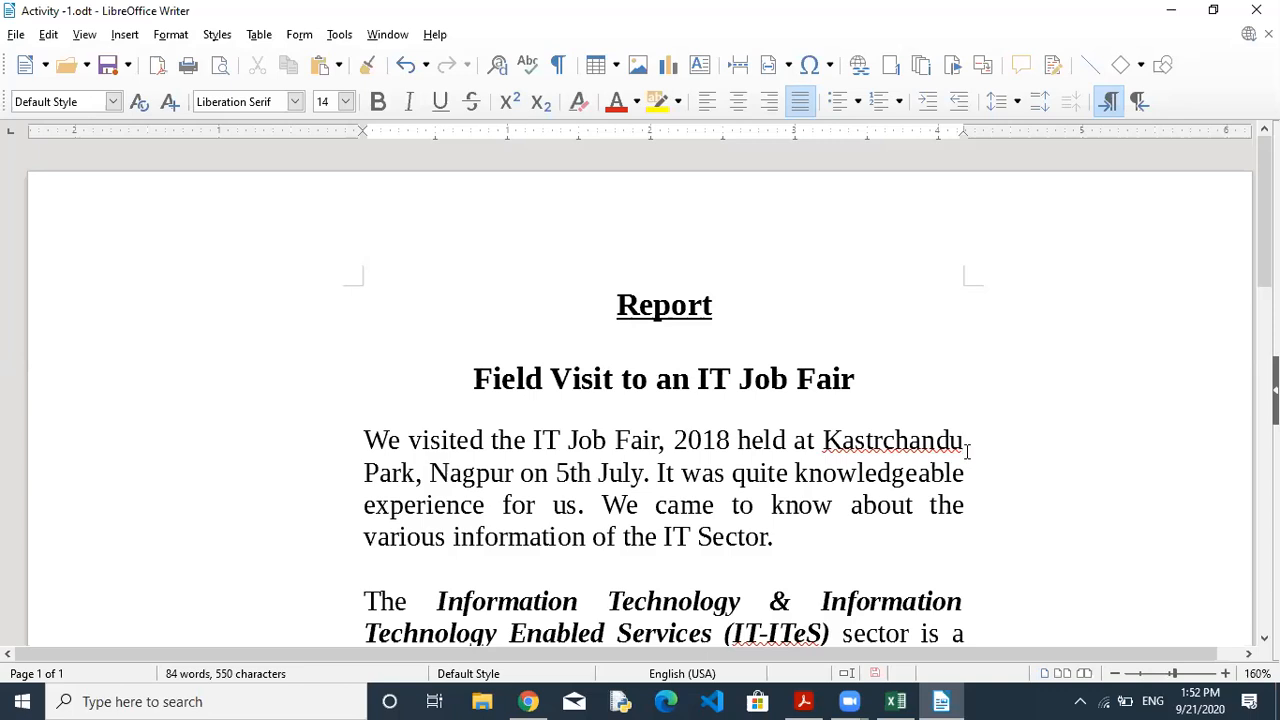
key("BackSpace")
key("BackSpace")
key("BackSpace")
key("BackSpace")
key("BackSpace")
key("BackSpace")
key("BackSpace")
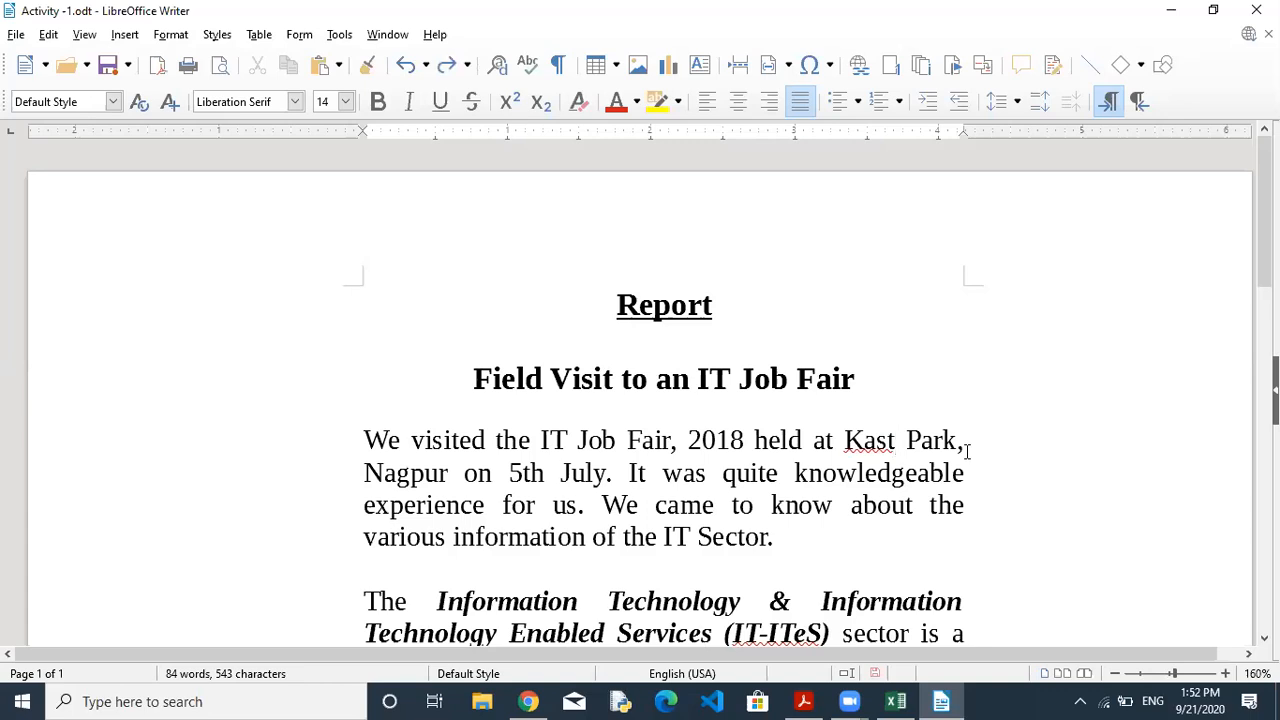
key("ctrl+z")
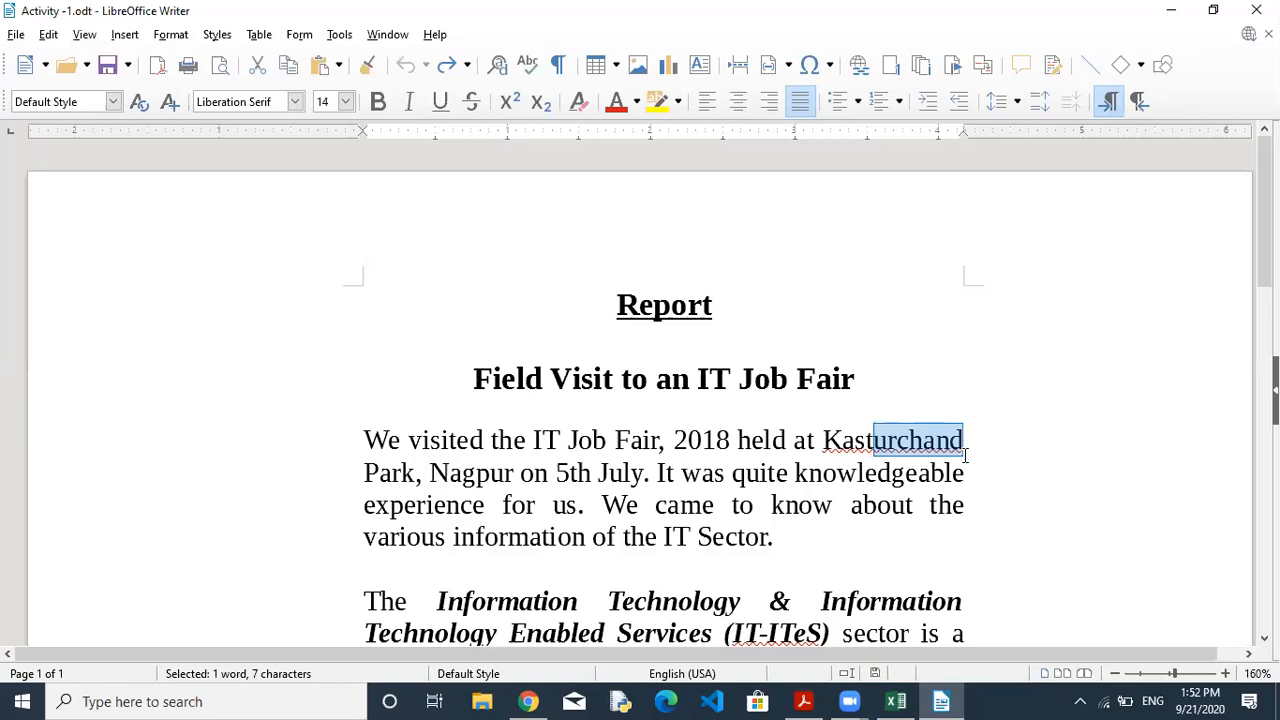
left_click(938, 444)
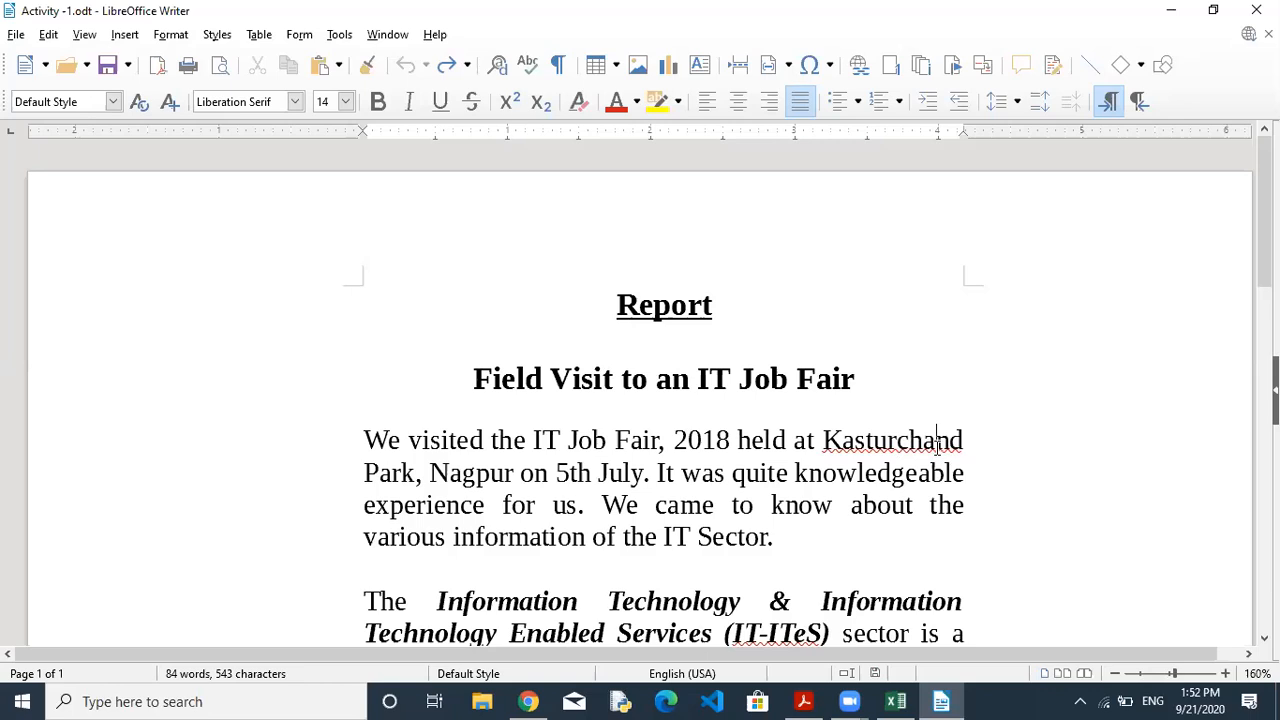
Replace the end of Nagpur with stray letters, then undo twice to restore Nagpur.
left_click(511, 470)
key("BackSpace")
key("BackSpace")
key("BackSpace")
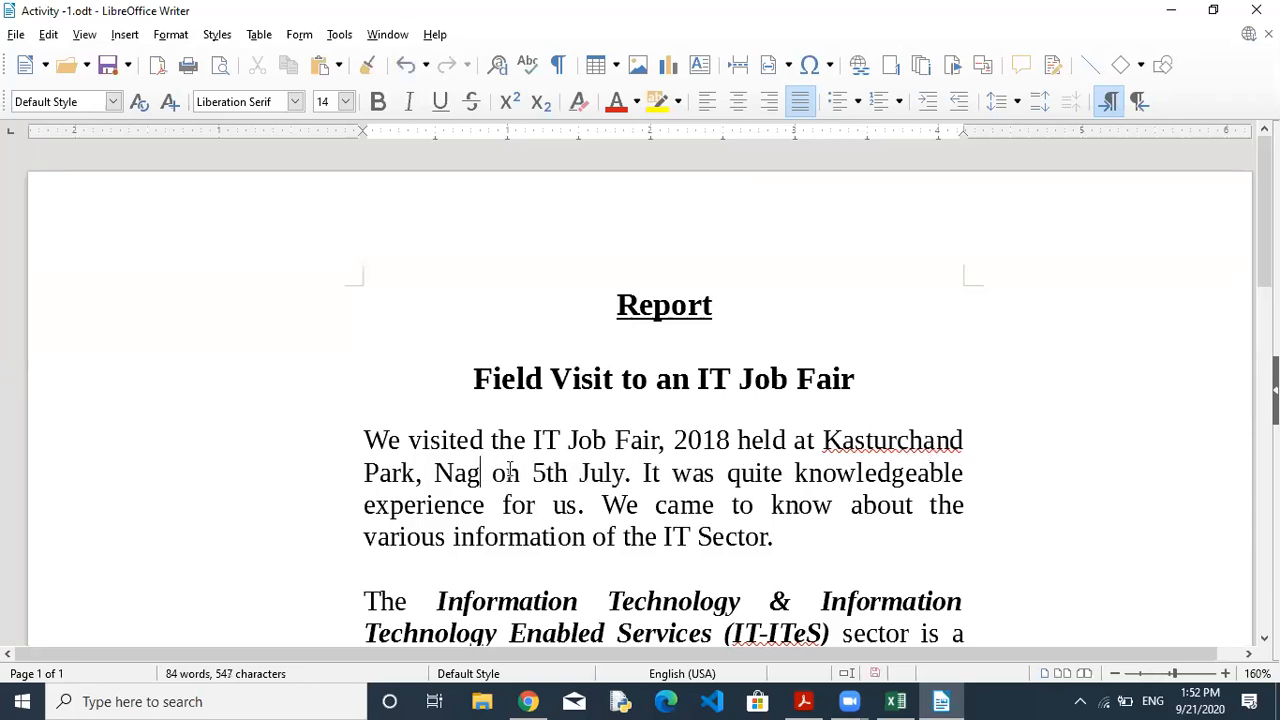
type("oopii")
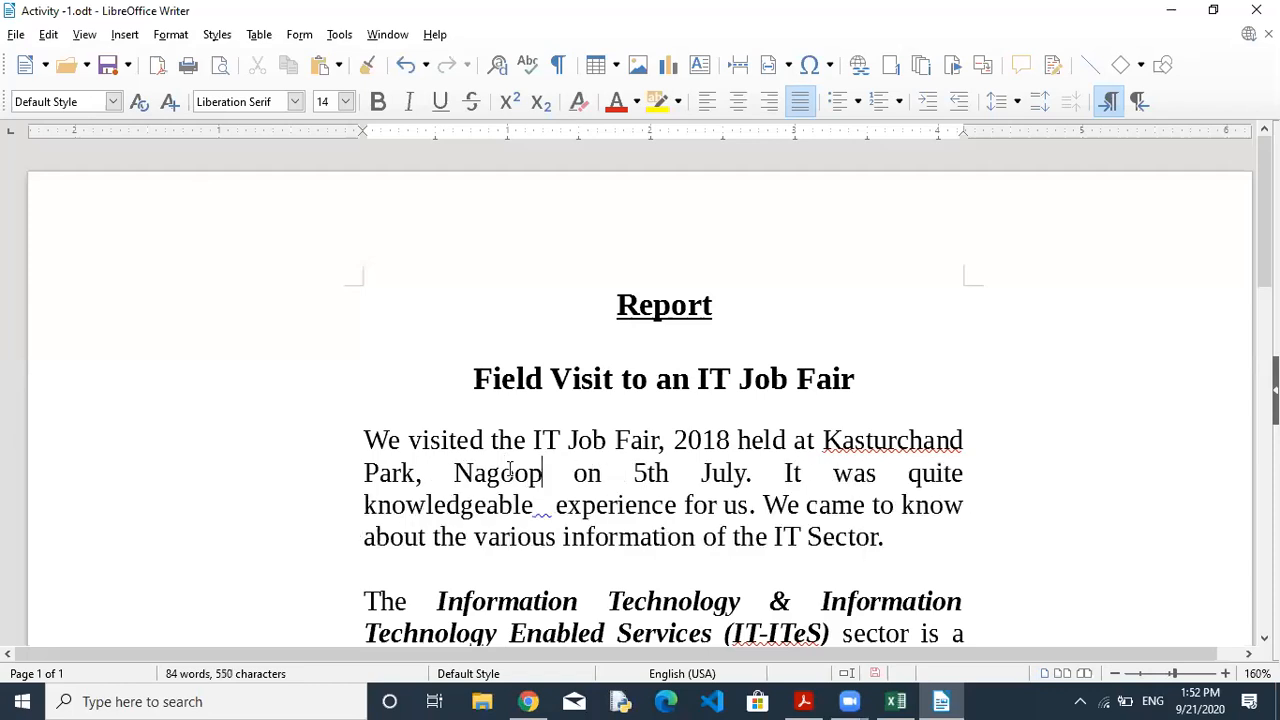
type("r")
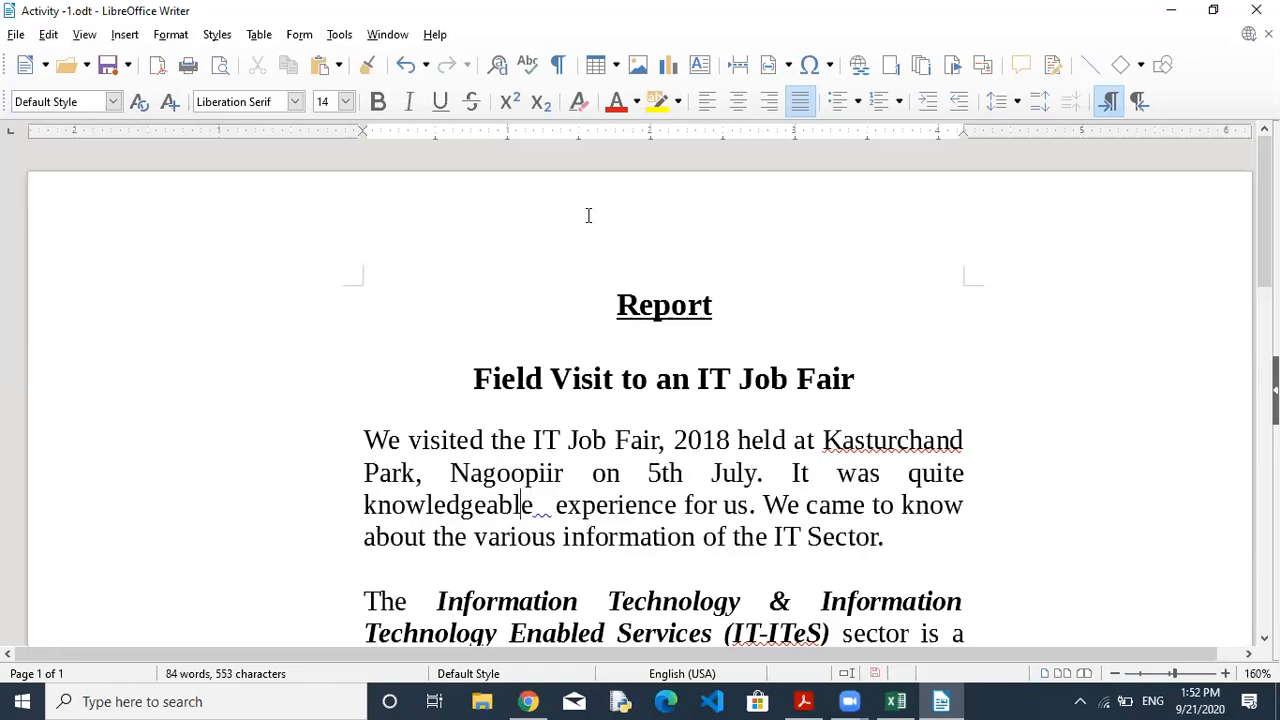
left_click(407, 66)
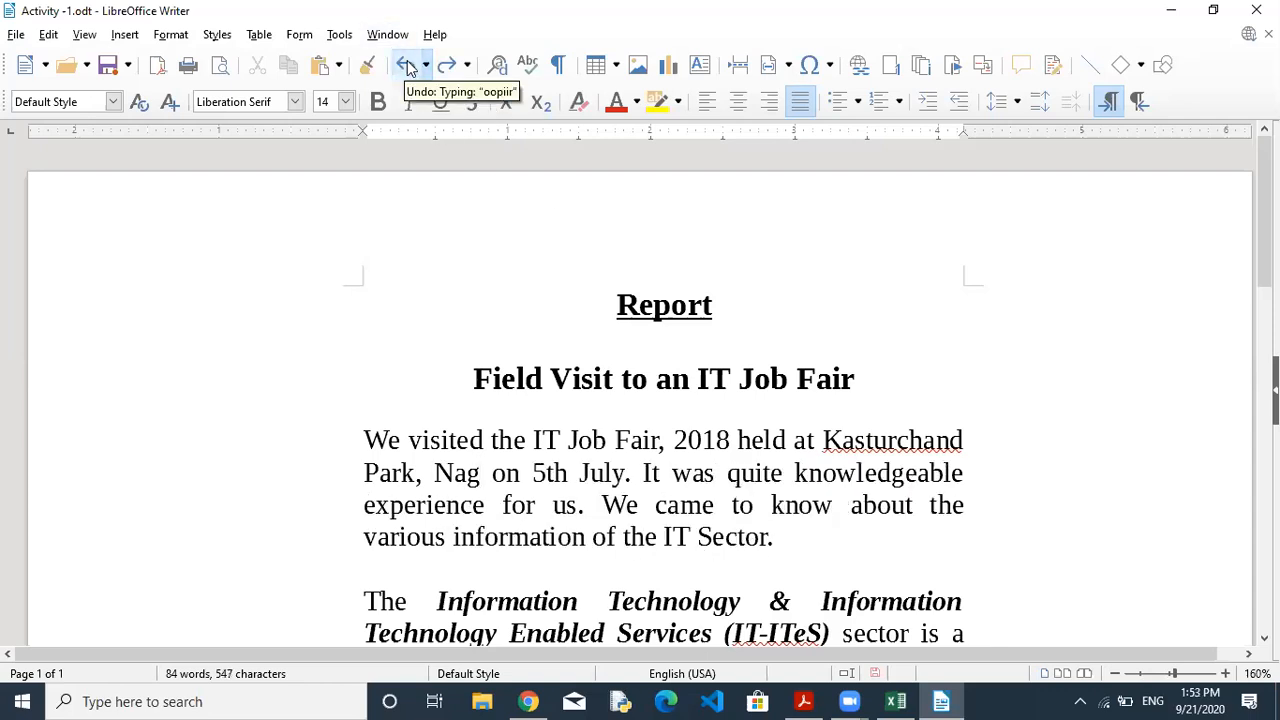
left_click(407, 66)
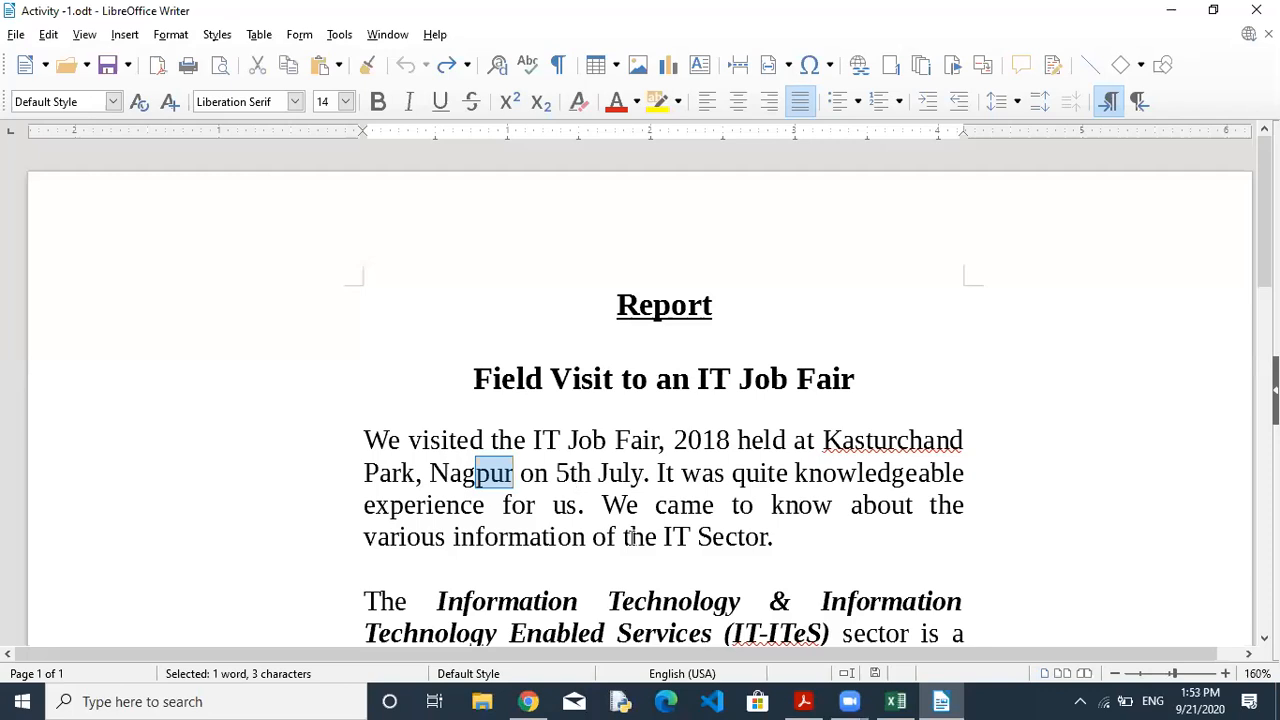
Add a new line repeating a name three times below the first paragraph, then delete its first word.
left_click(782, 537)
key("Return")
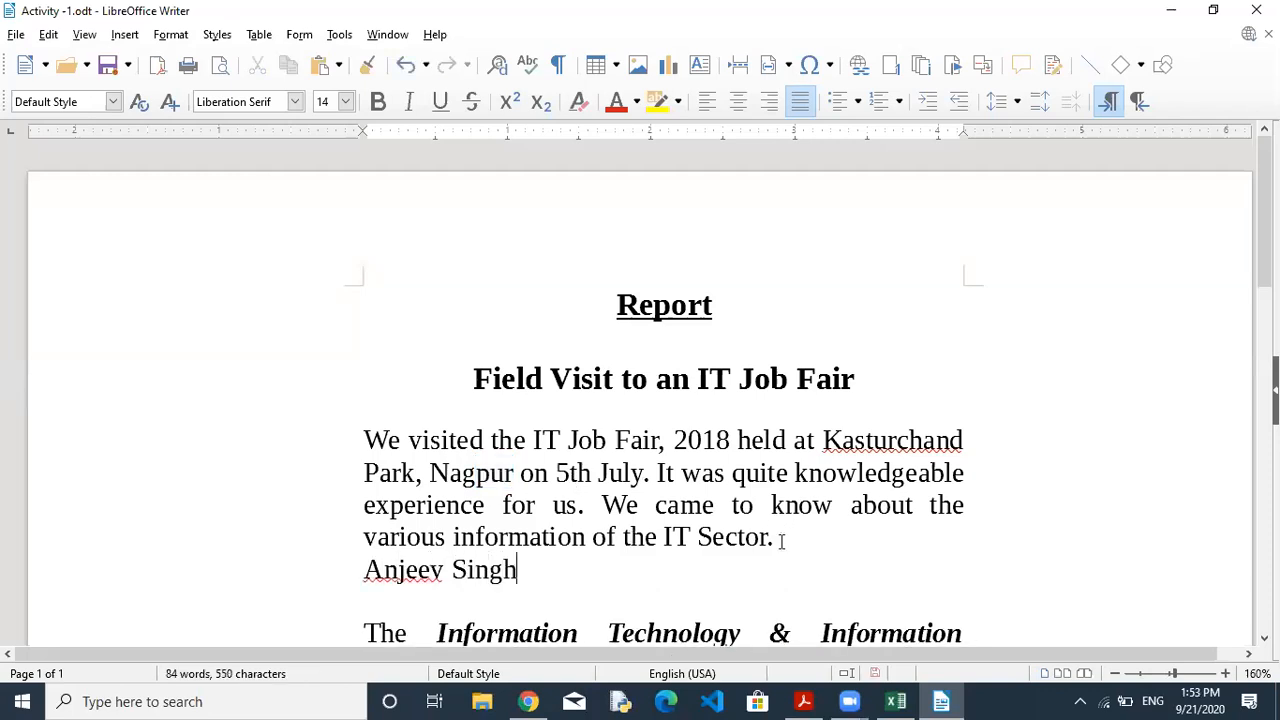
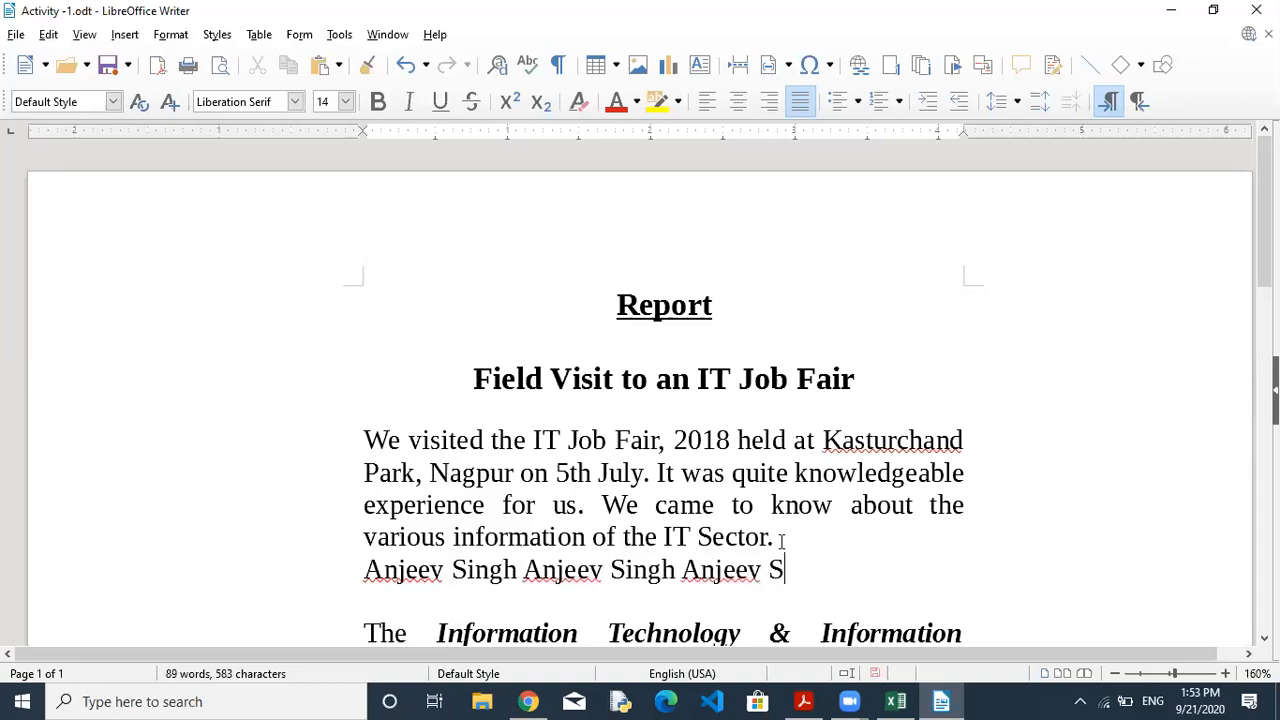
left_click(365, 570)
left_click_drag(363, 570, 446, 570)
key("Delete")
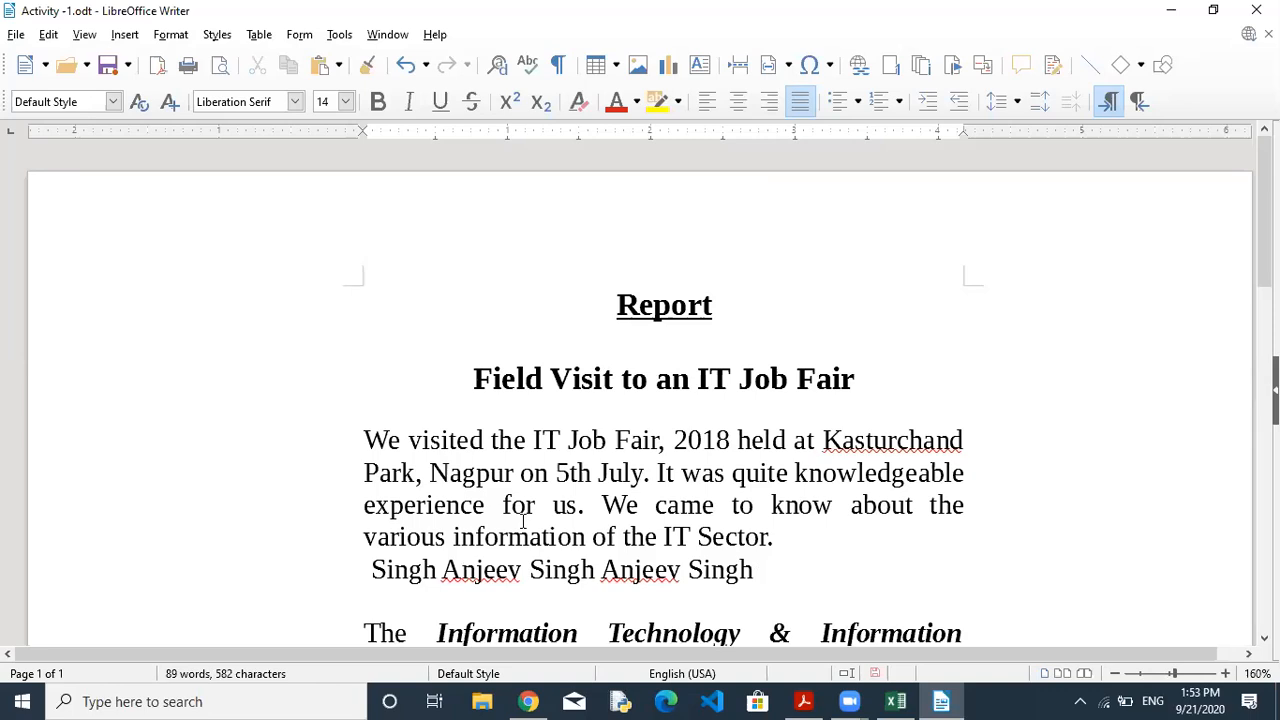
Practise Undo and Redo on the deleted word, then delete the whole name line.
left_click(405, 70)
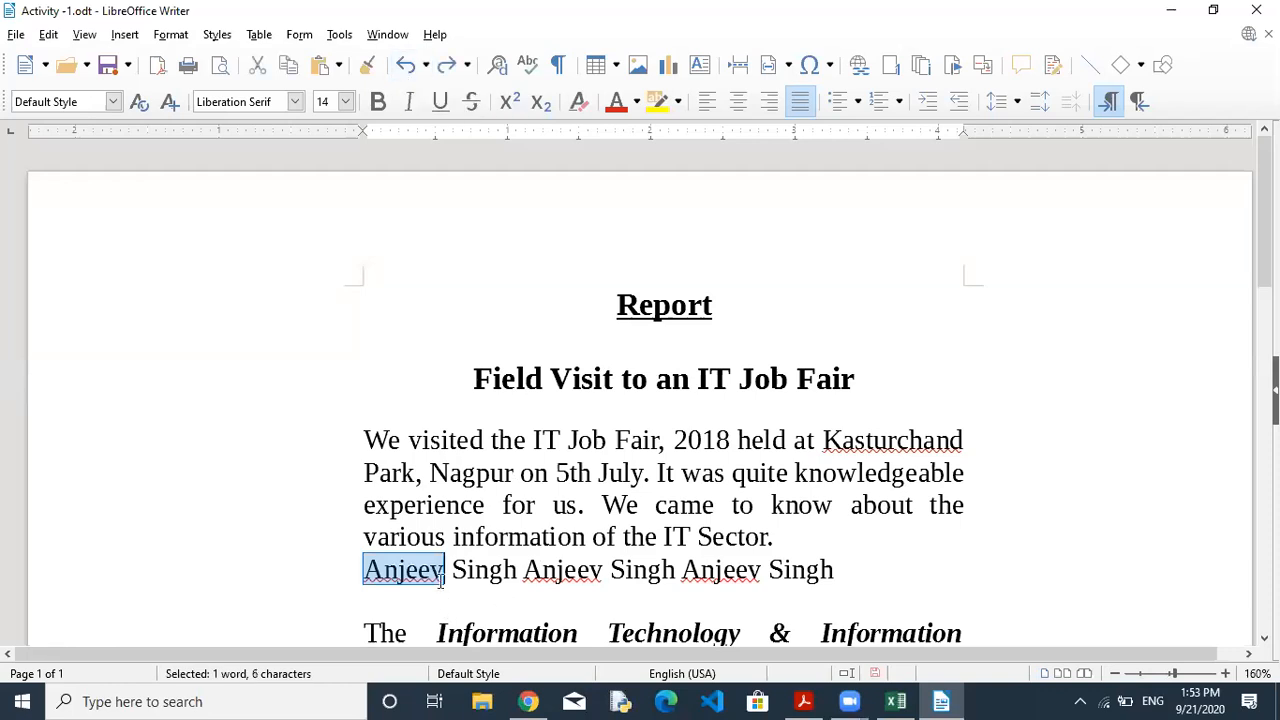
left_click(447, 66)
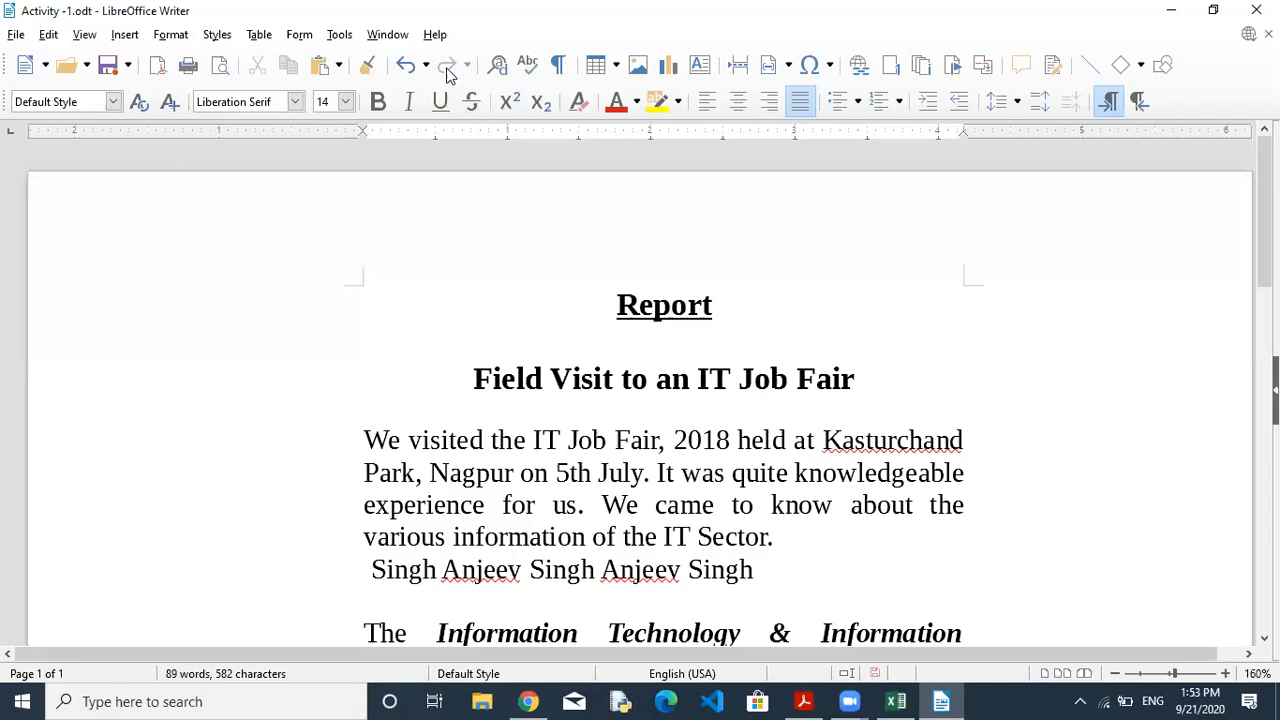
left_click(405, 66)
left_click(405, 66)
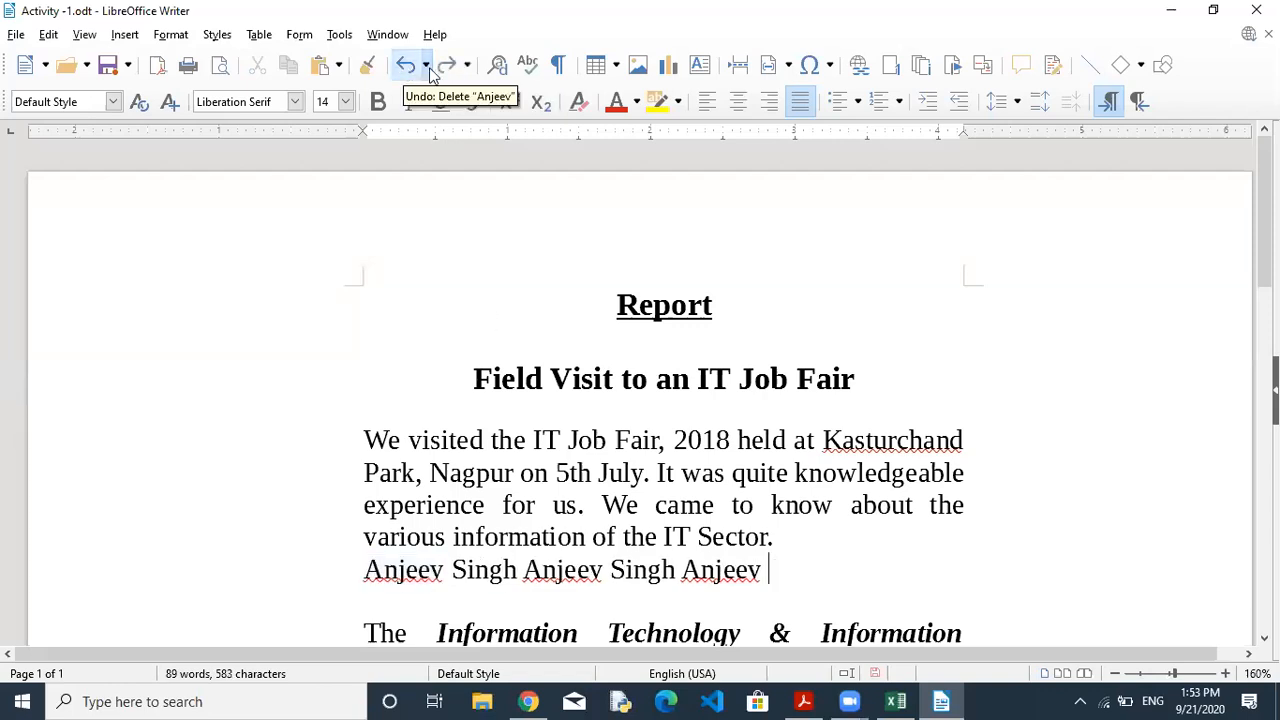
left_click(447, 66)
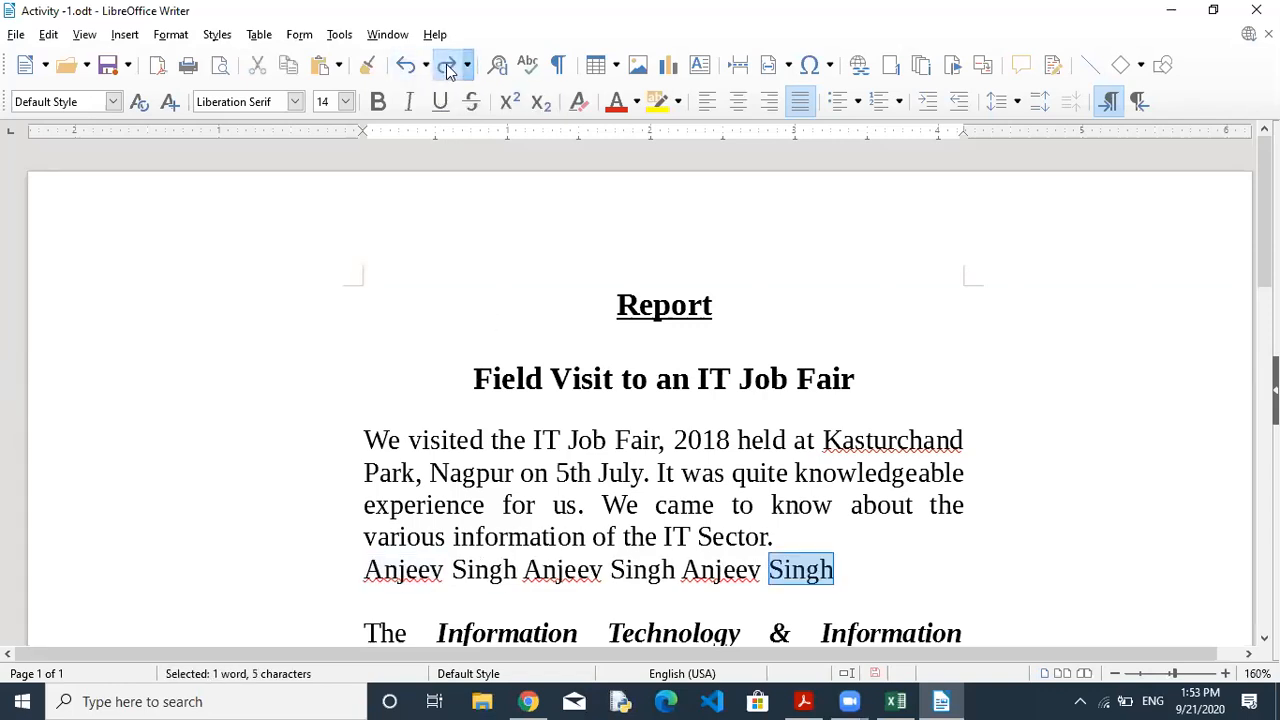
left_click(447, 66)
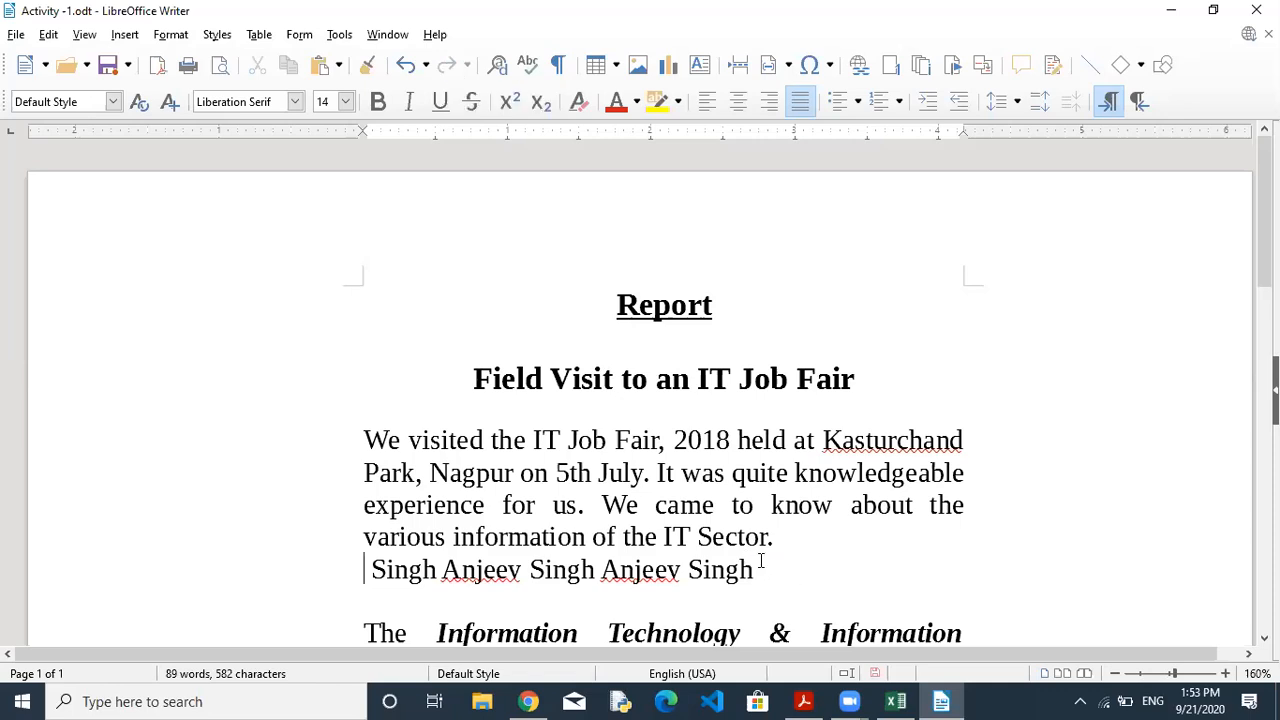
left_click_drag(750, 567, 346, 583)
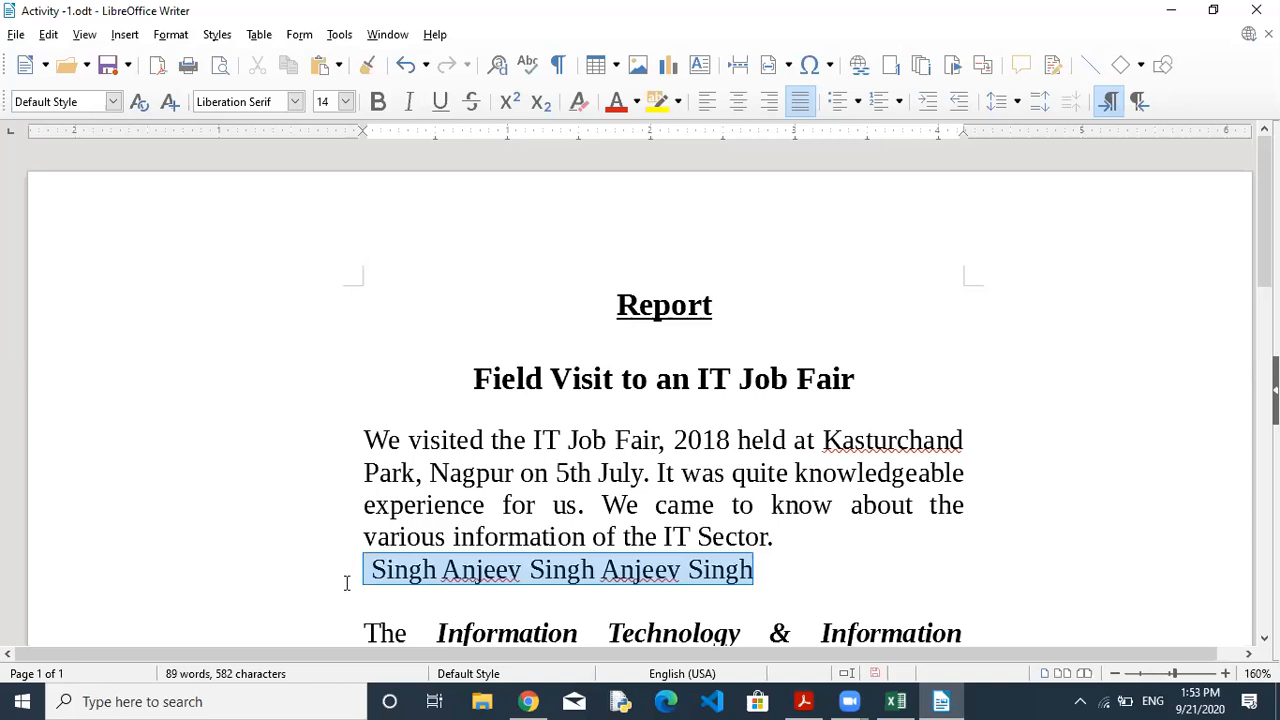
key("Delete")
key("Delete")
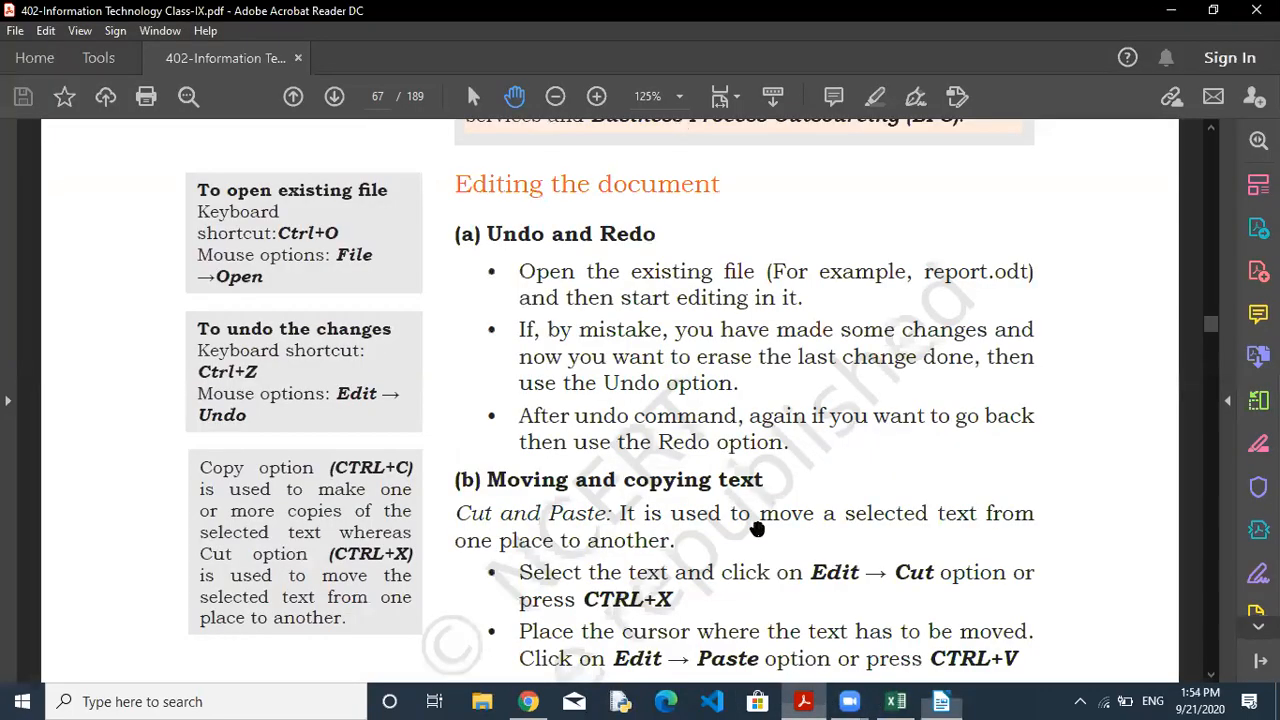
Scroll the textbook to the Undo/Redo, Moving and copying text, and Copy and Paste sections.
left_click(803, 701)
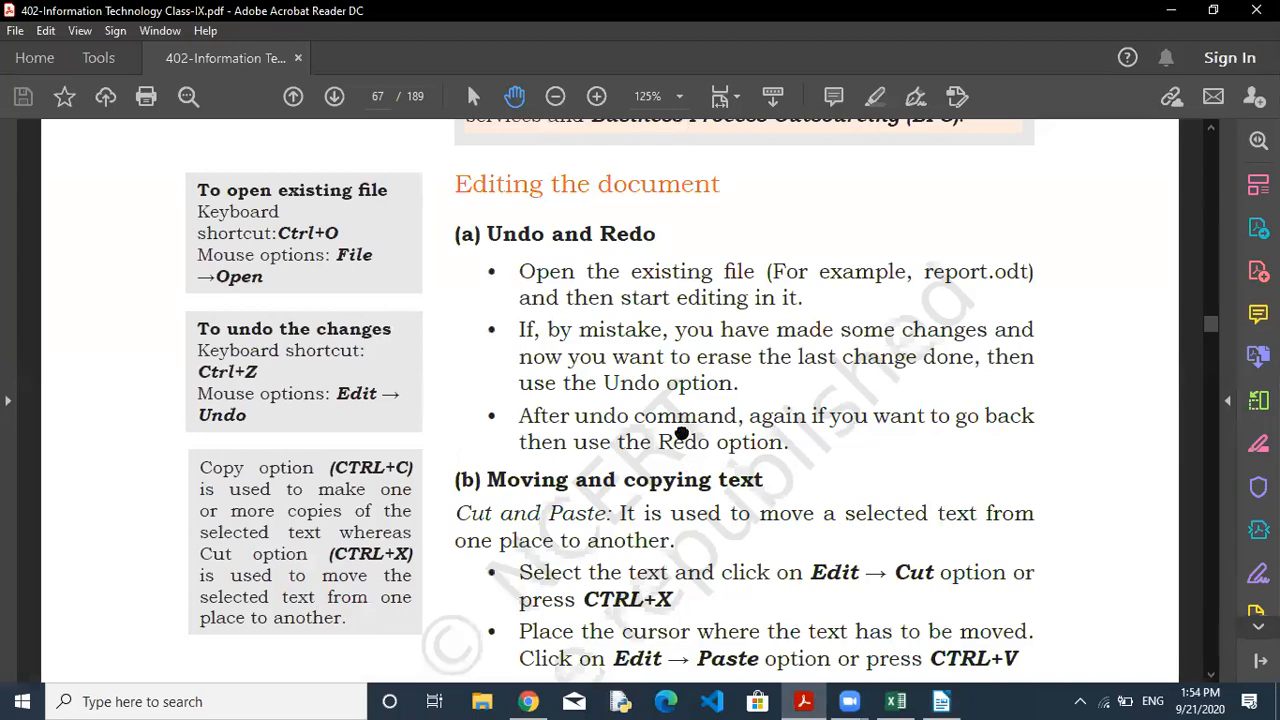
scroll(676, 404, "down", 1)
left_click_drag(676, 403, 674, 408)
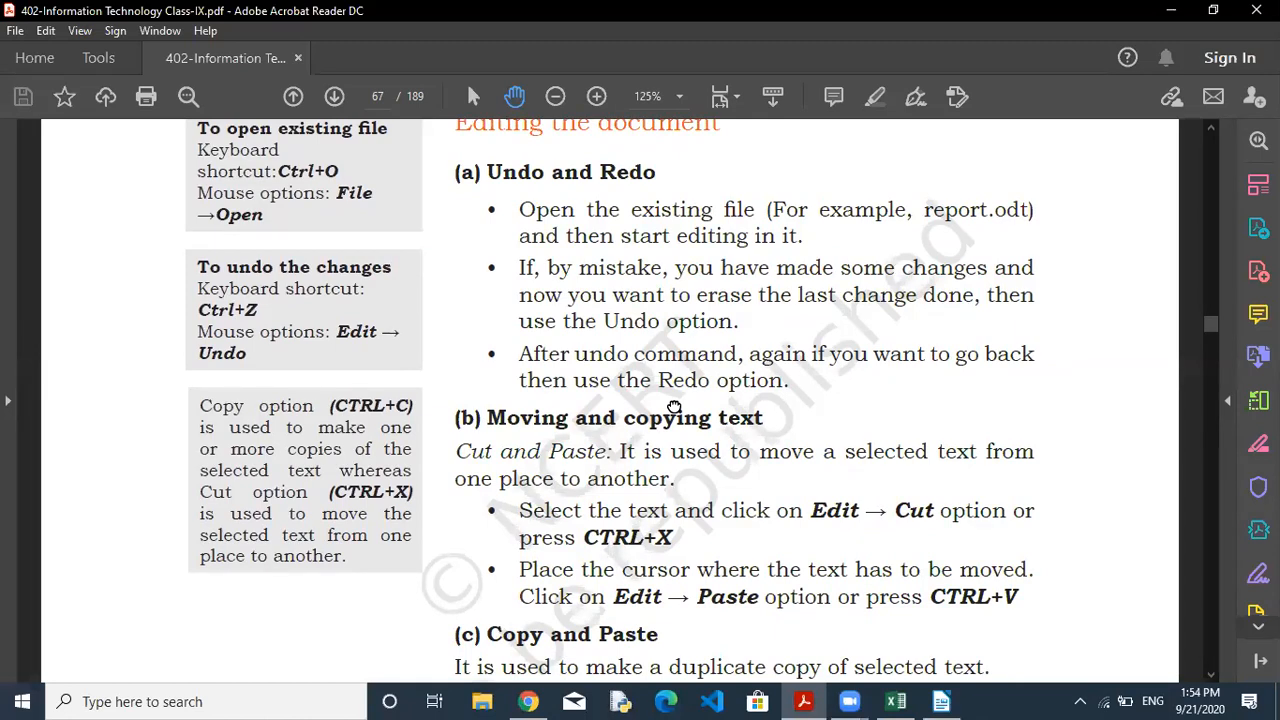
left_click_drag(674, 408, 663, 300)
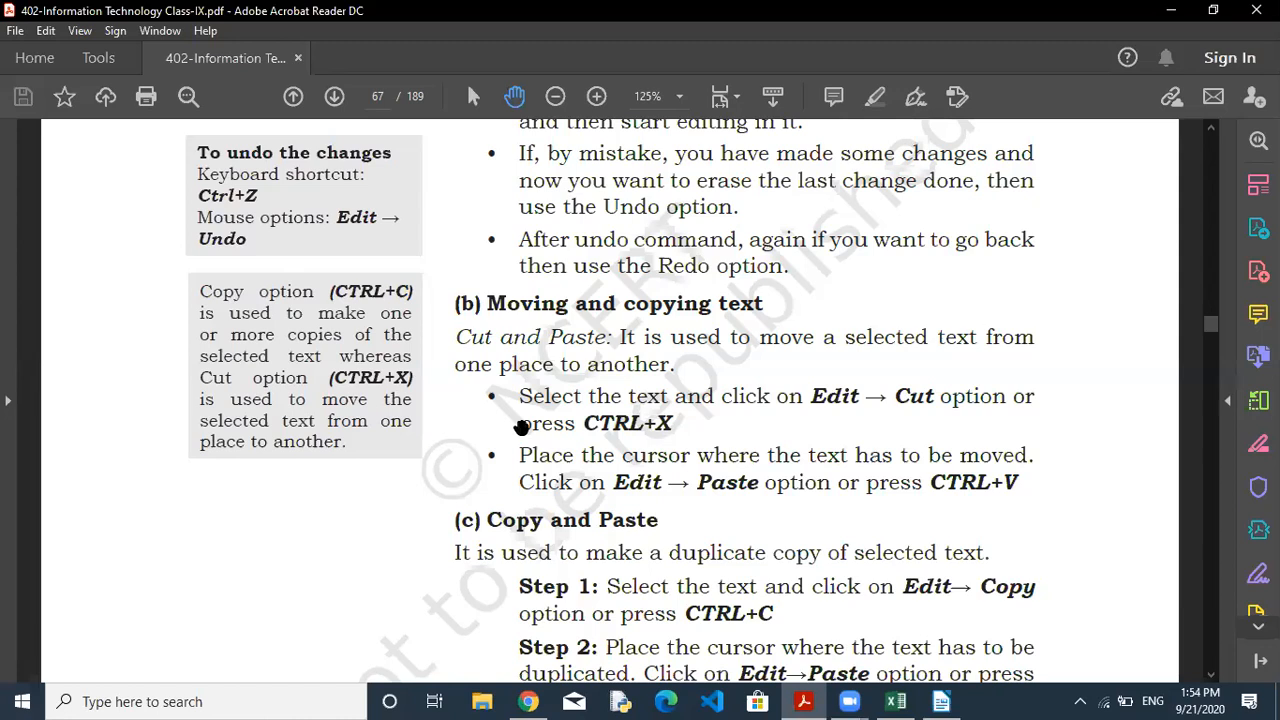
left_click_drag(522, 428, 579, 435)
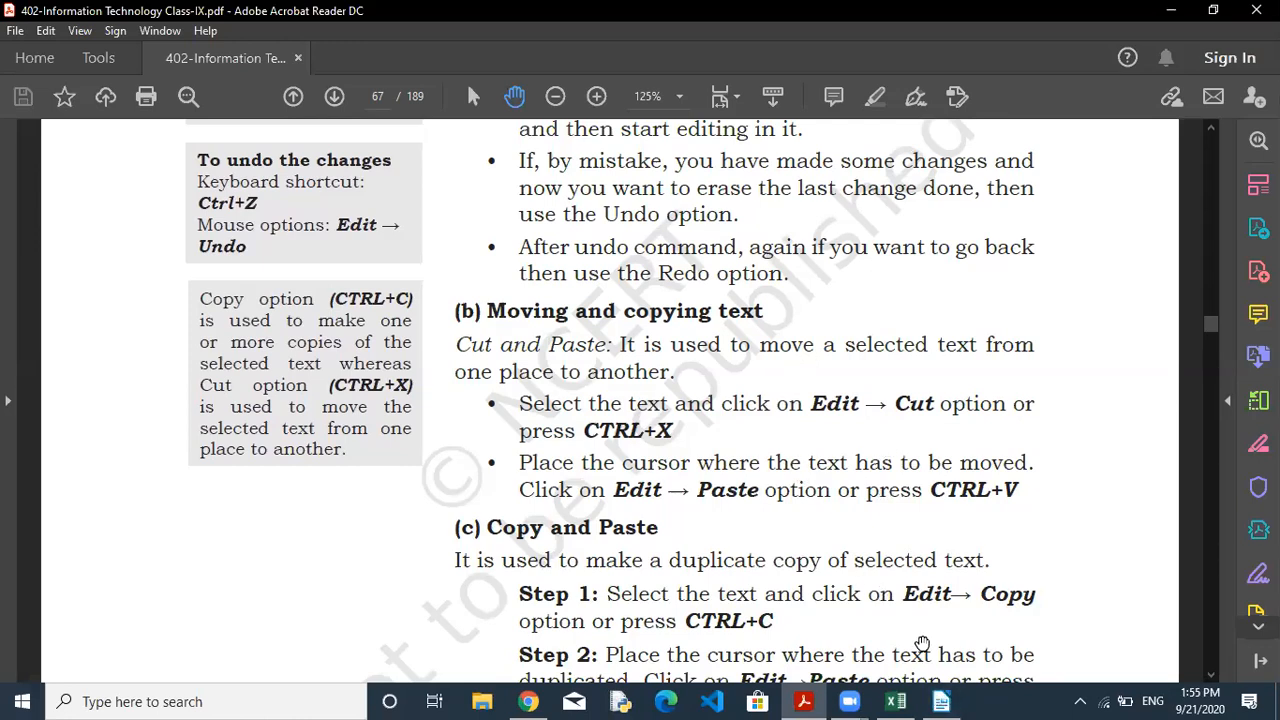
left_click(942, 701)
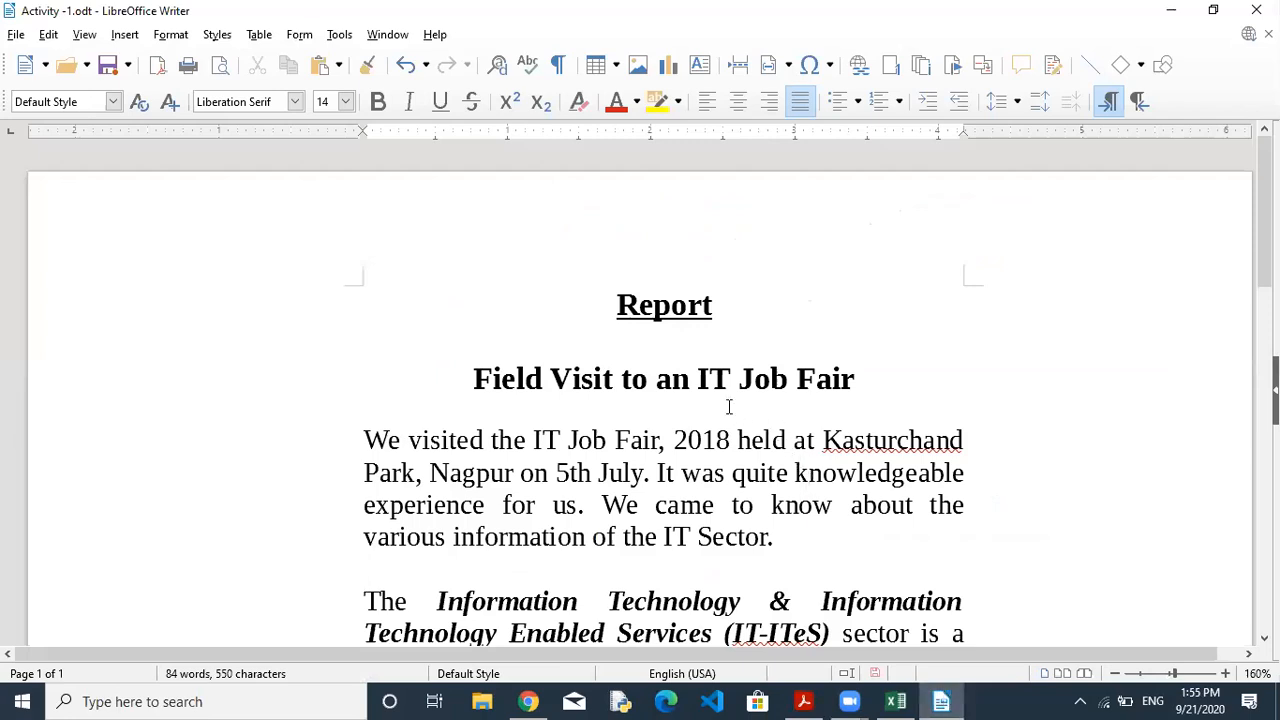
Select 'IT Sector' at the end of the first paragraph and cut it from the right-click menu.
left_click(663, 534)
left_click(772, 540)
left_click_drag(663, 537, 770, 537)
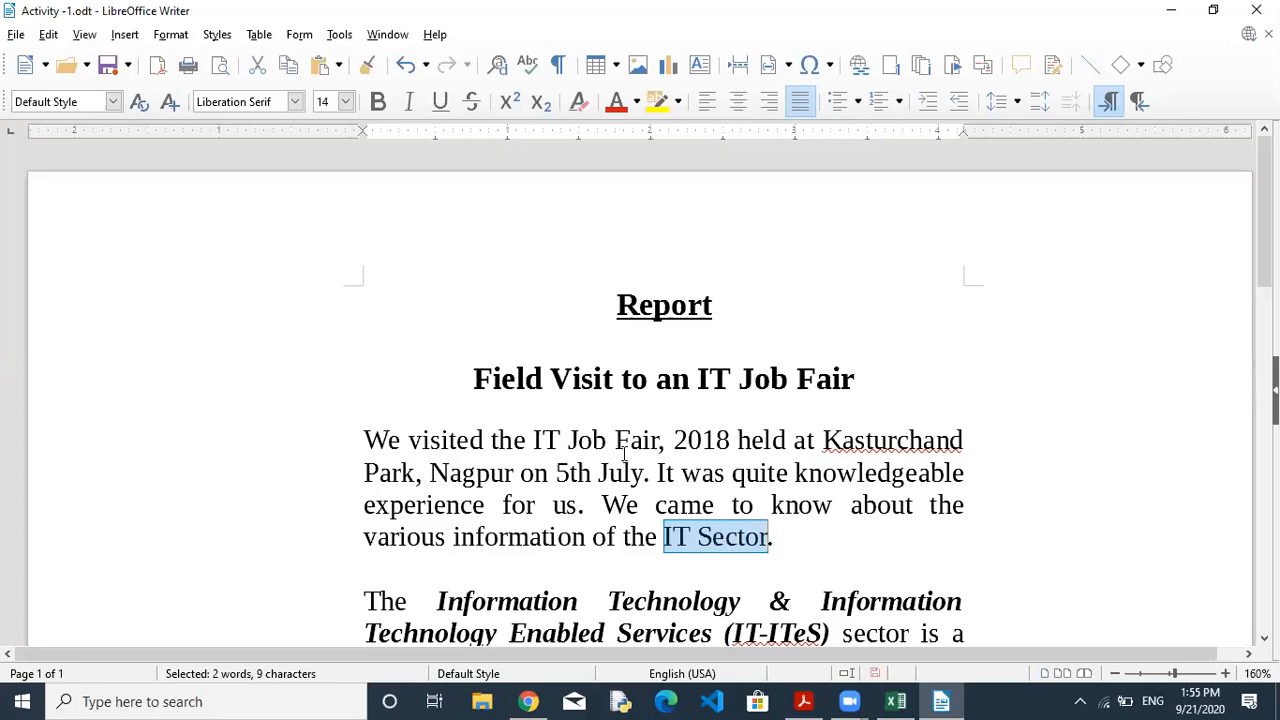
right_click(680, 540)
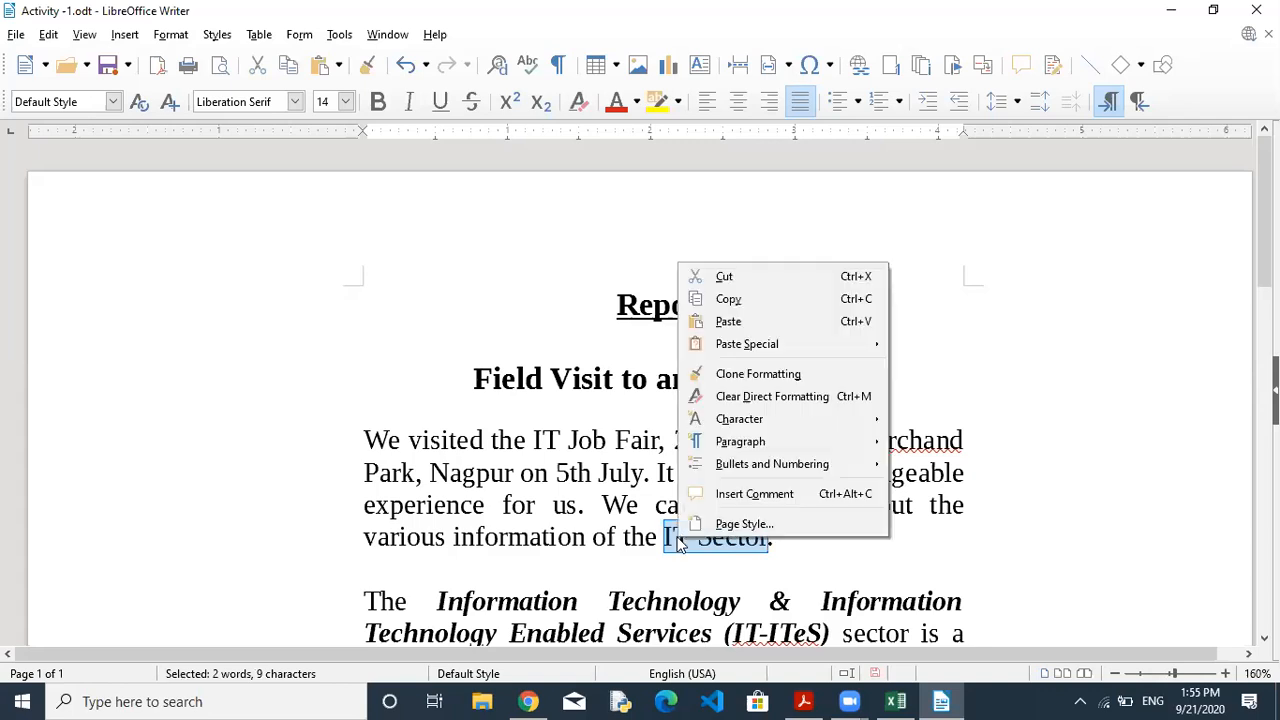
left_click(748, 274)
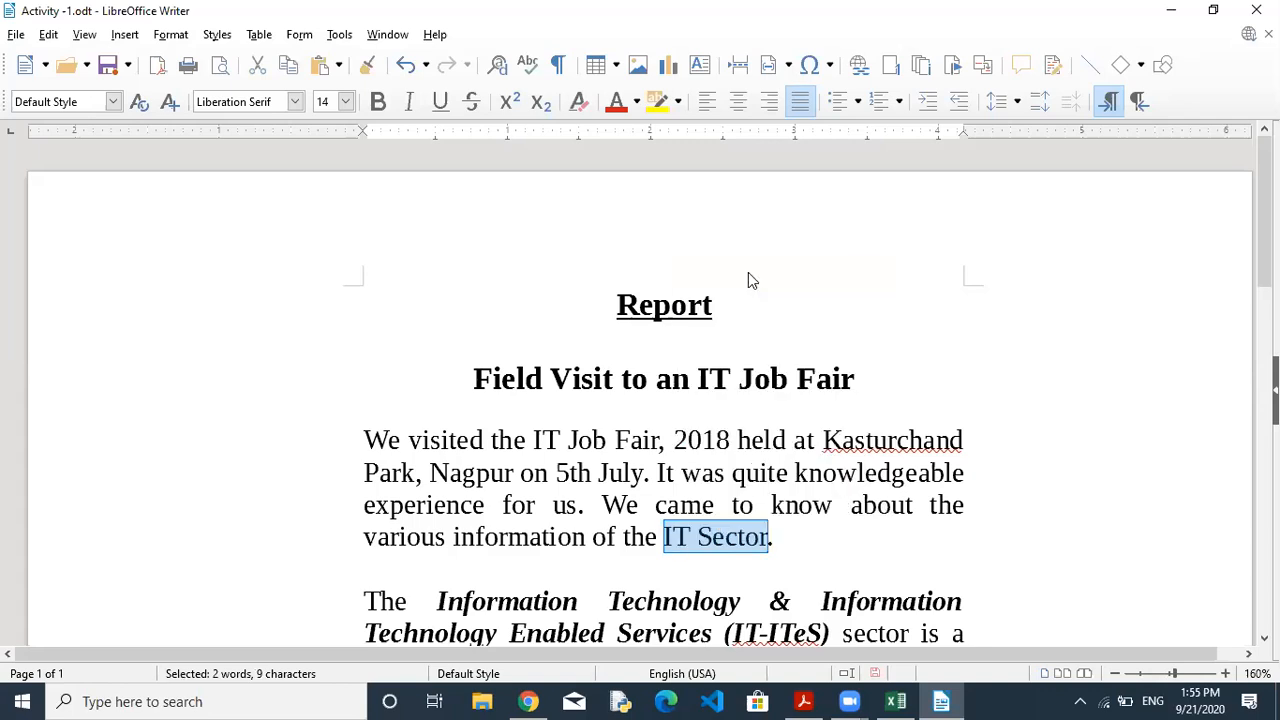
Undo and redo the cut with Ctrl+Z and Ctrl+X, finally cutting 'IT Sector' via Edit > Cut.
key("ctrl+z")
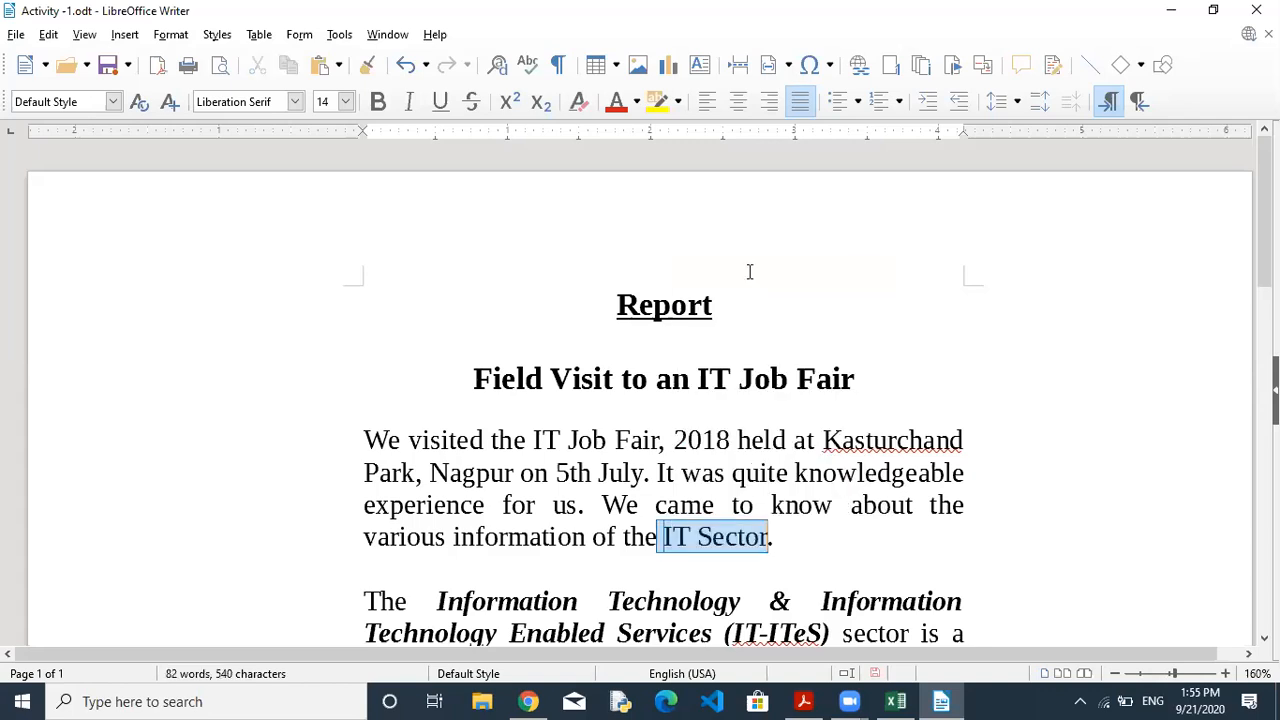
key("ctrl+x")
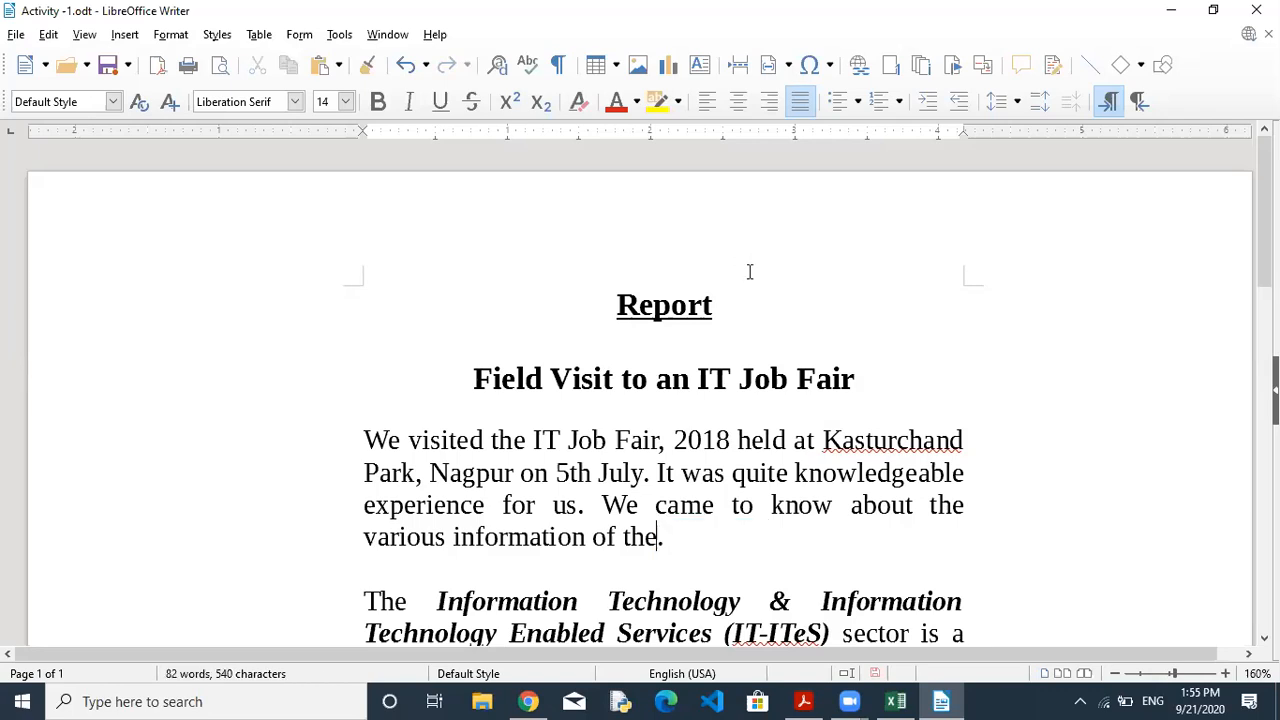
key("ctrl+z")
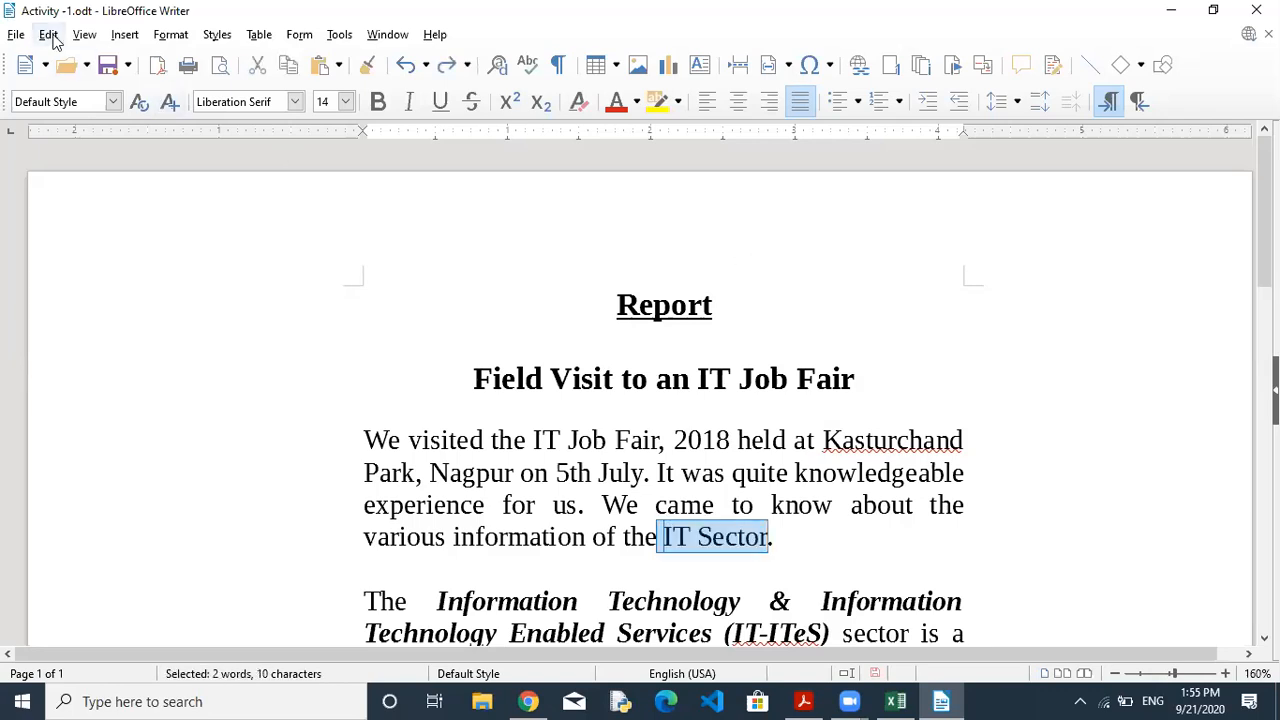
left_click(49, 35)
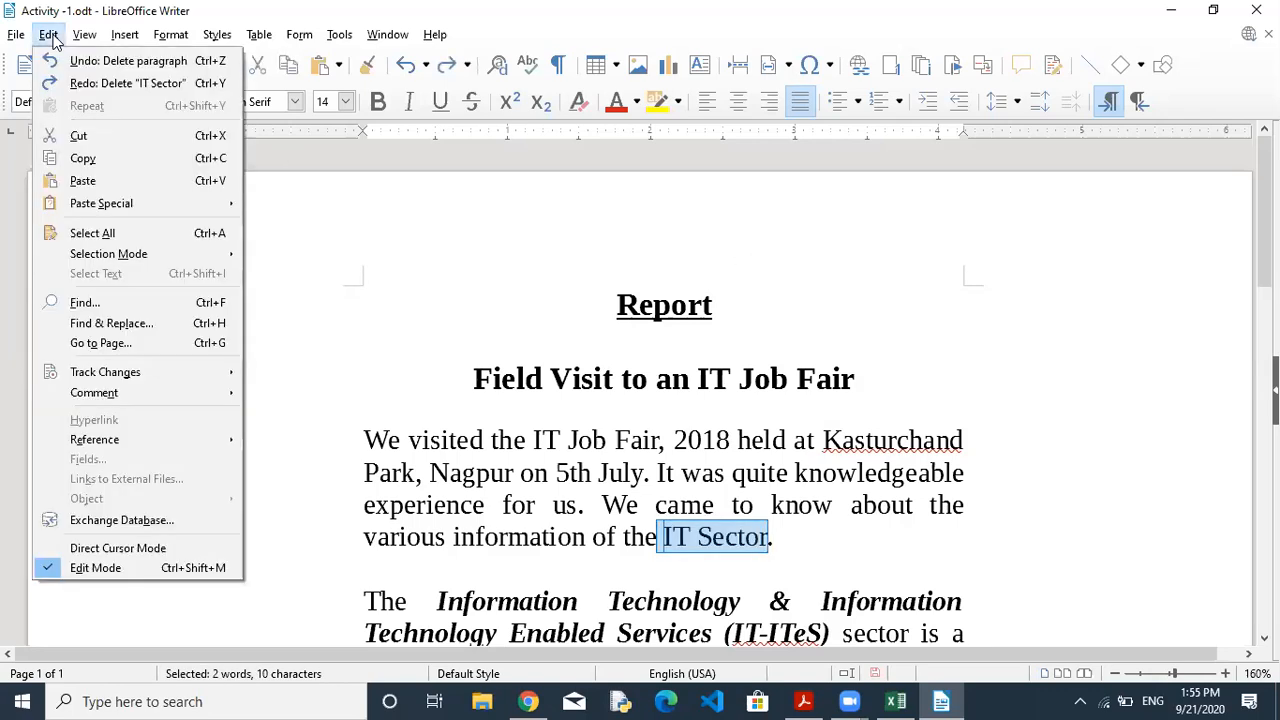
left_click(115, 140)
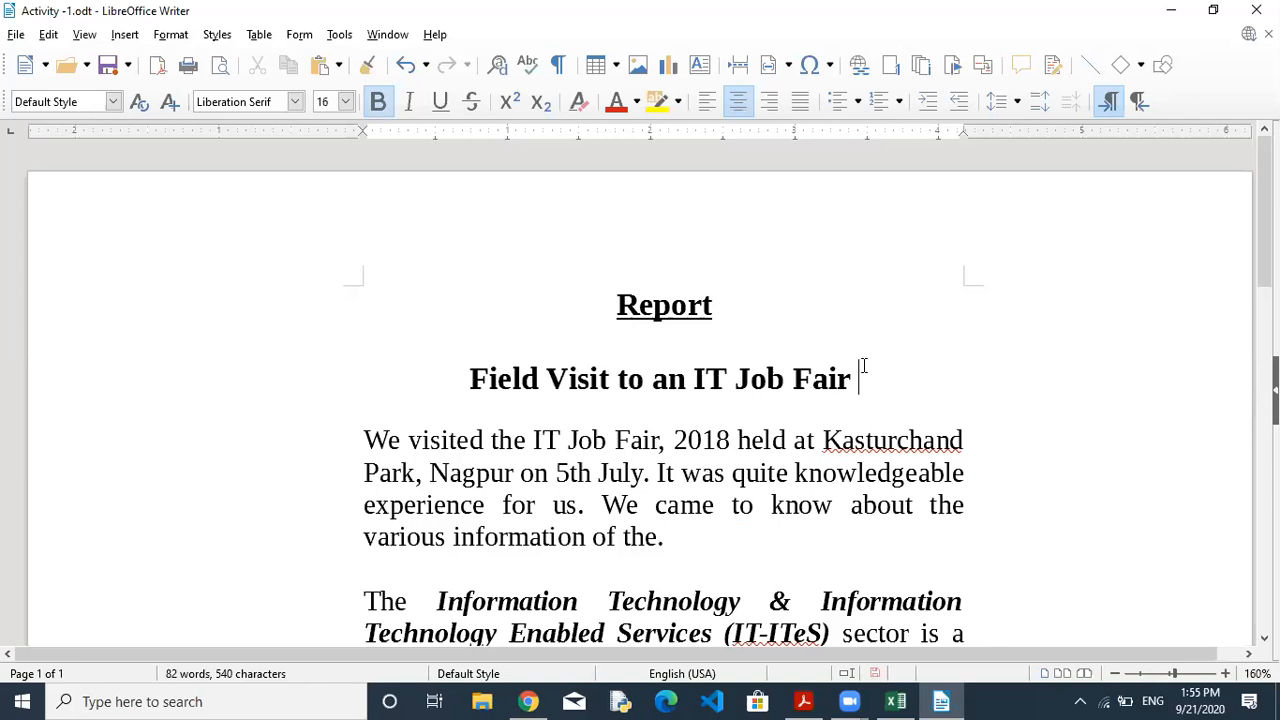
Try pasting 'IT Sector' at the heading's end via Edit > Paste and the context menu, undoing both.
left_click(49, 37)
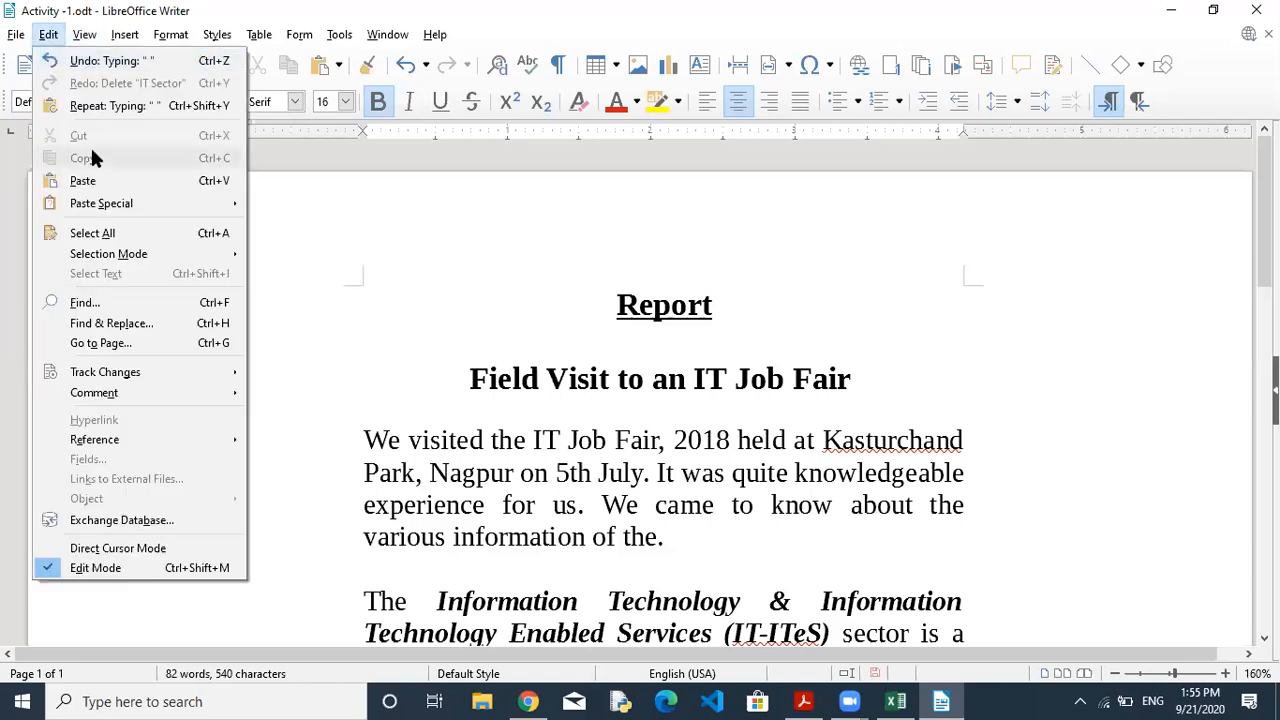
left_click(182, 184)
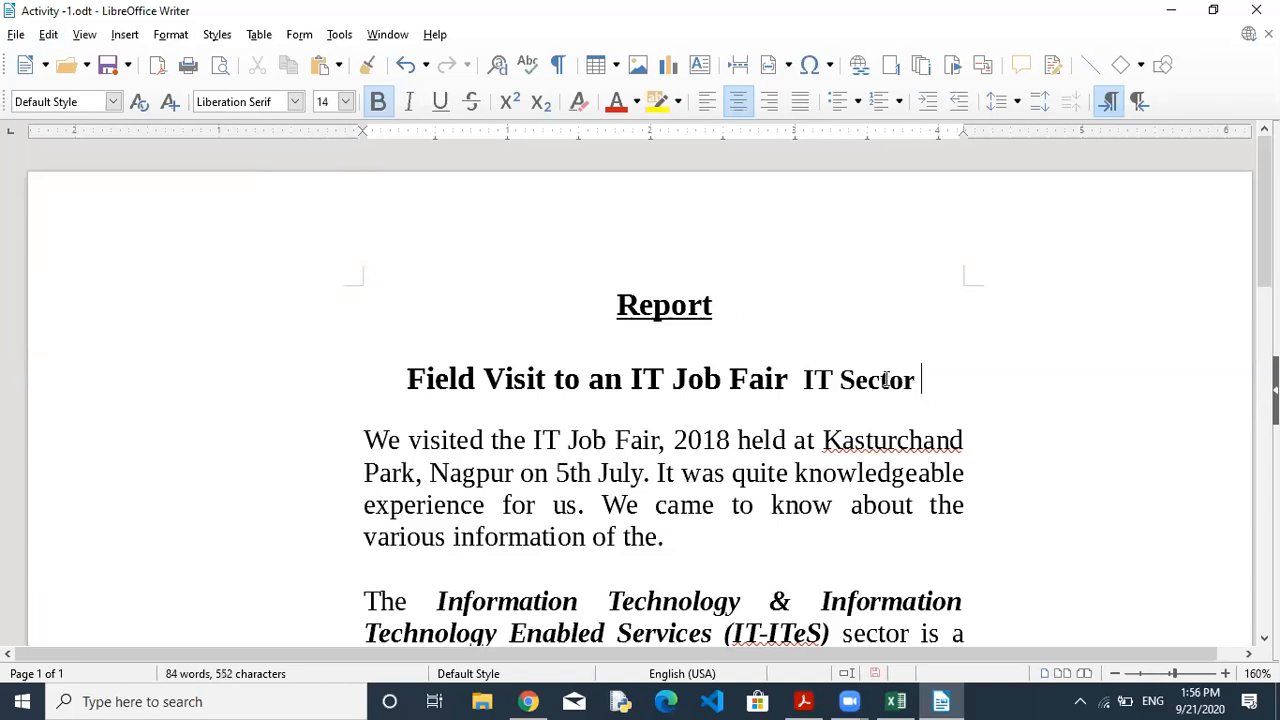
key("ctrl+z")
right_click(846, 376)
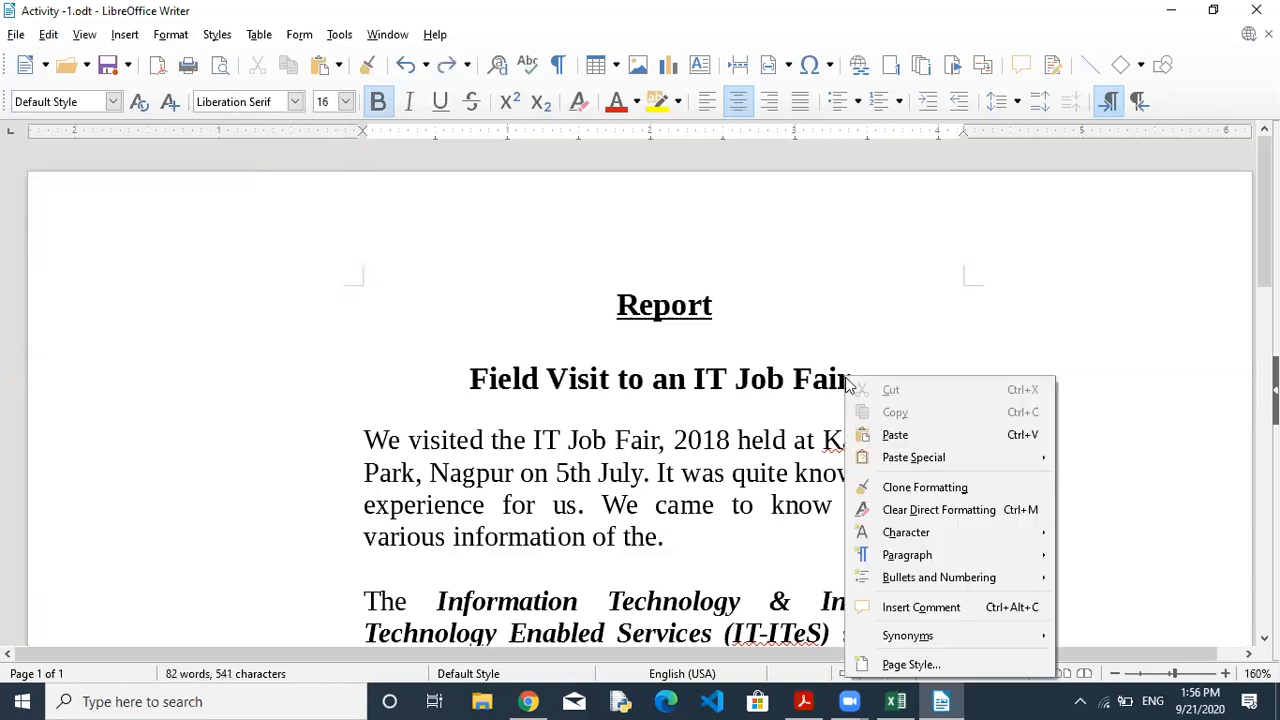
left_click(895, 436)
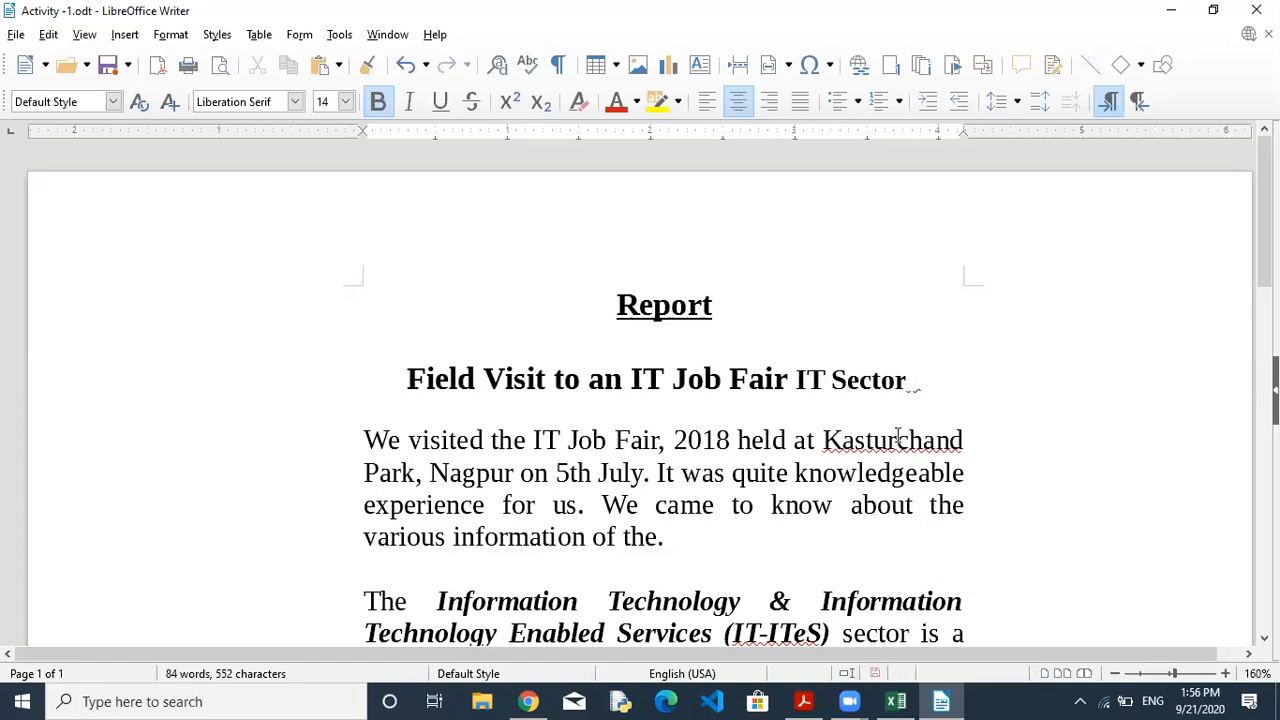
key("ctrl+z")
Paste 'IT Sector' after 'Field Visit to an IT Job Fair' with Ctrl+V and fix the spacing.
left_click(659, 537)
left_click_drag(672, 536, 607, 537)
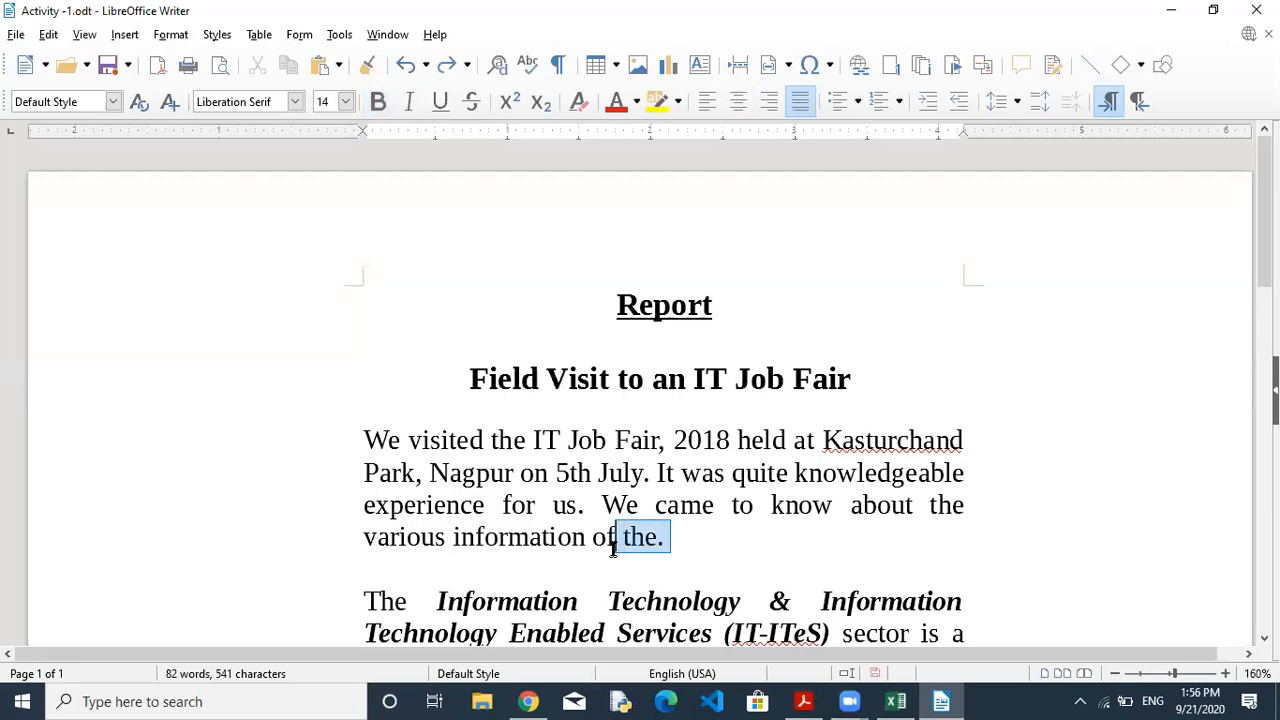
left_click(684, 535)
left_click(858, 378)
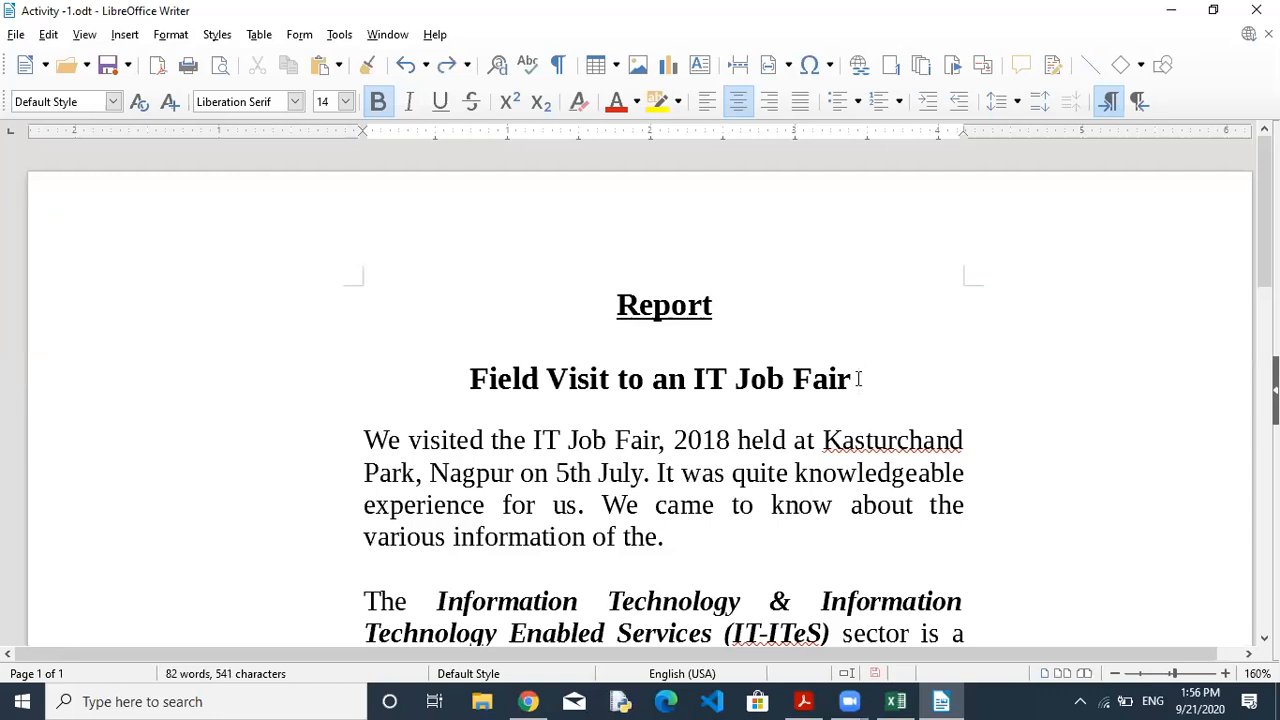
key("ctrl+v")
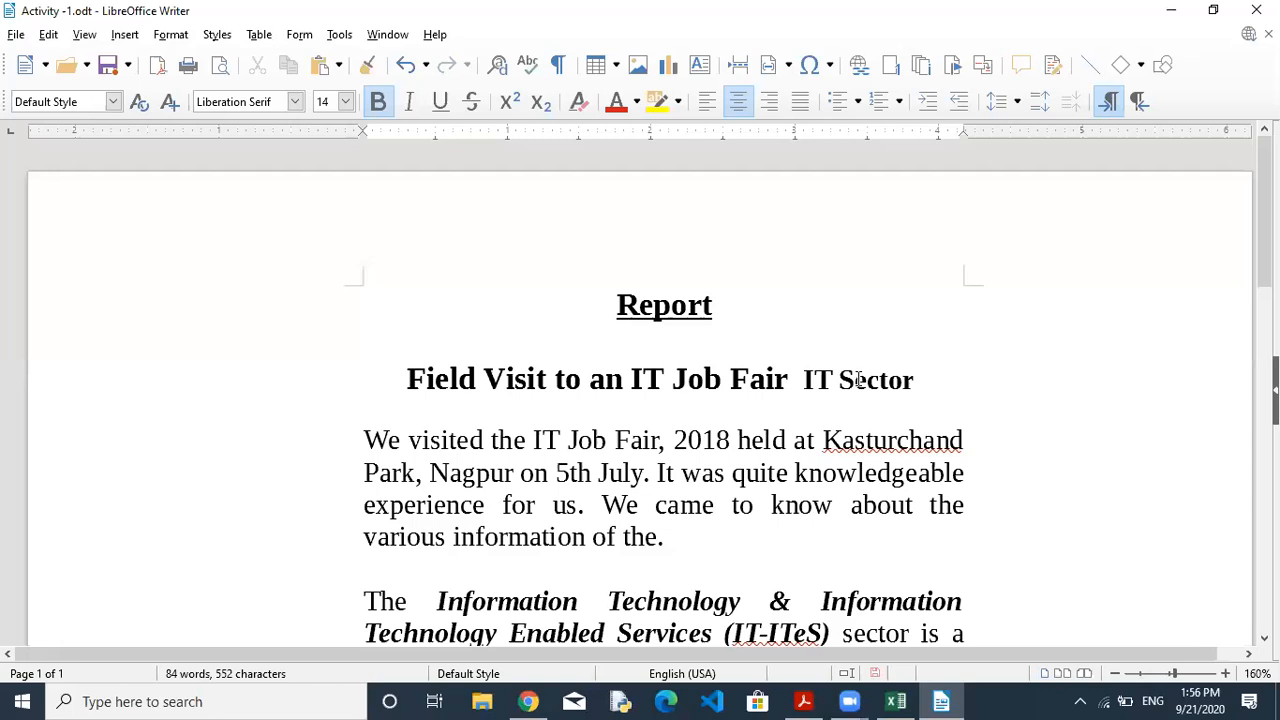
left_click(797, 381)
key("BackSpace")
key("BackSpace")
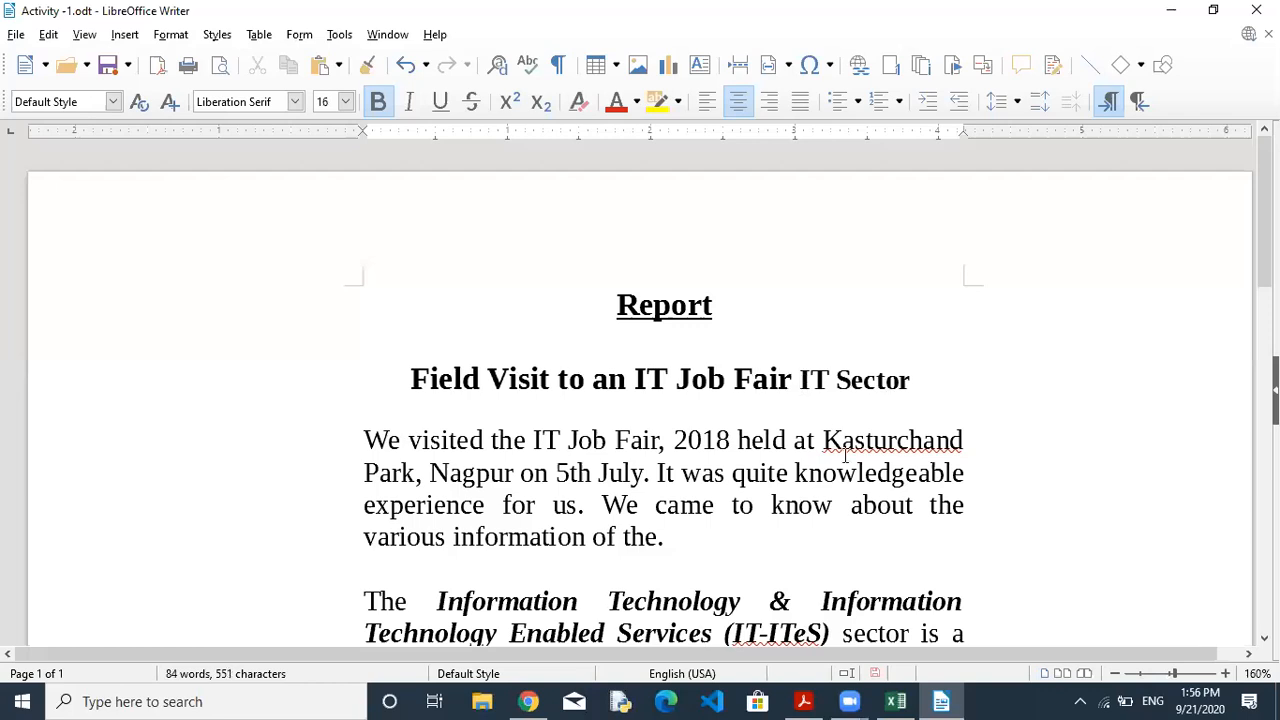
Type 'in' before 'IT Sector' in the heading, correcting a mistyped word along the way.
scroll(640, 400, "down", 5)
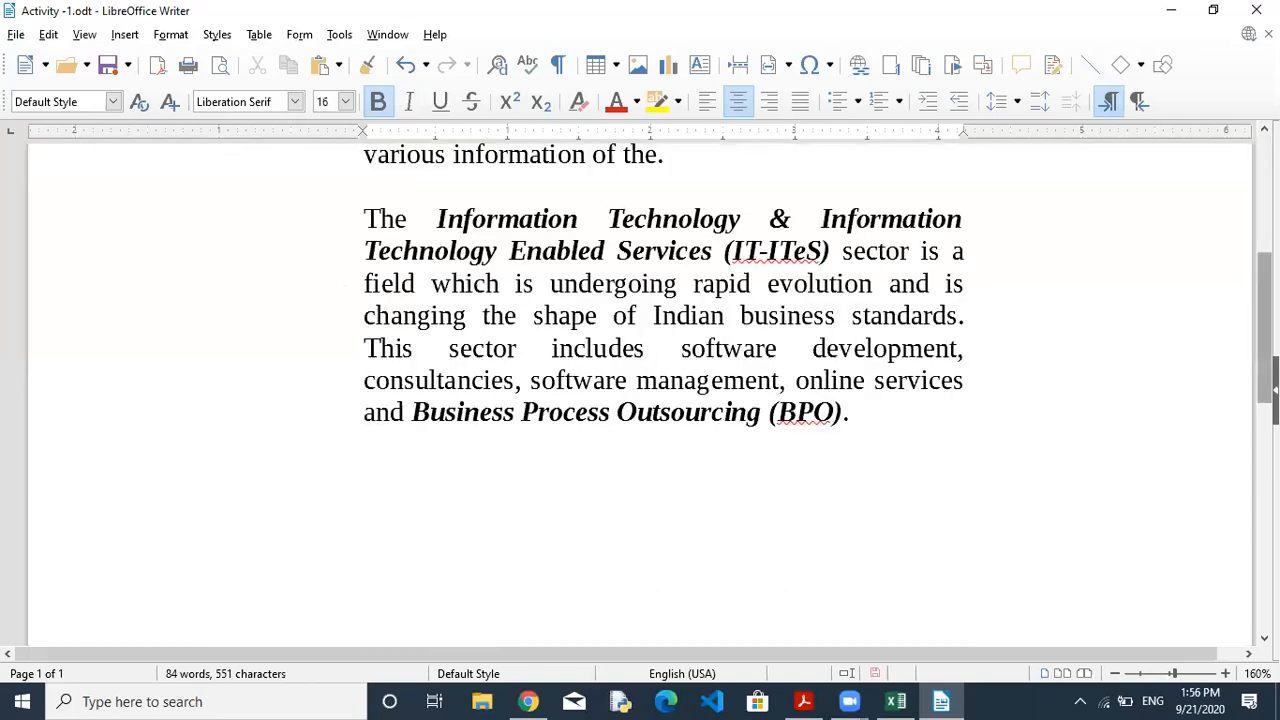
scroll(640, 400, "up", 3)
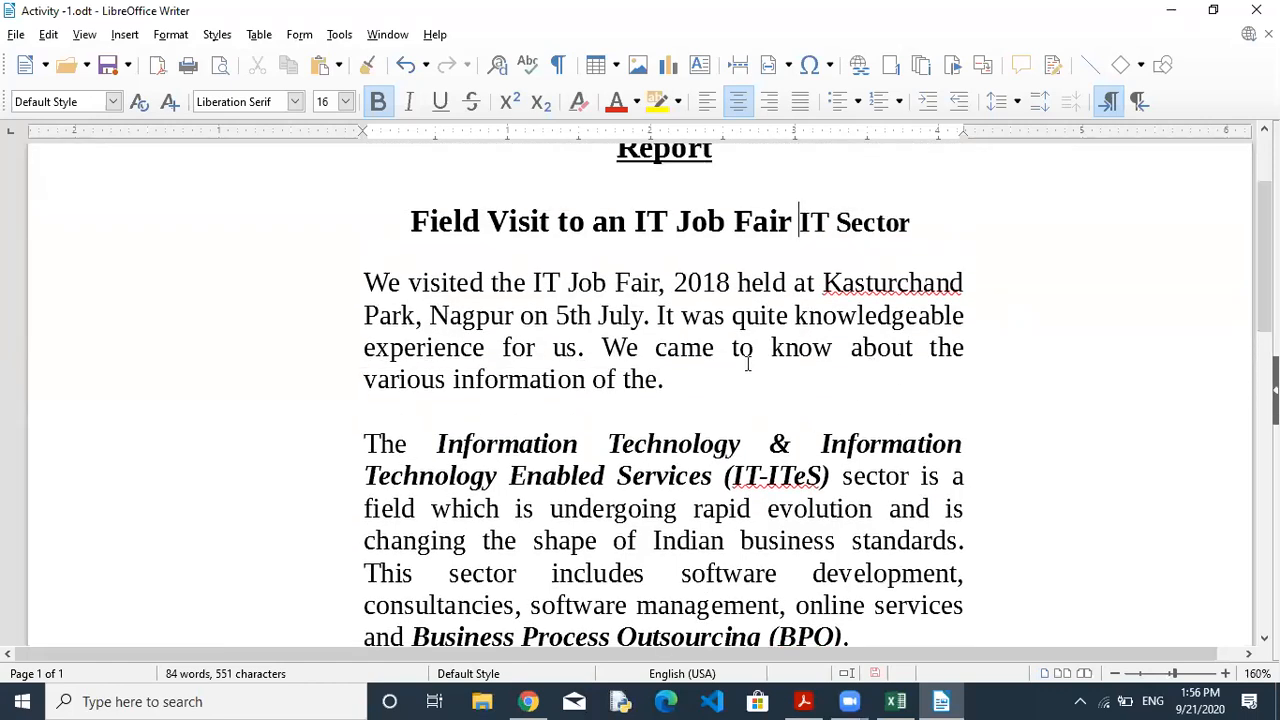
type("rega")
type("f")
key("BackSpace")
type("rd")
key("BackSpace")
key("BackSpace")
key("BackSpace")
key("BackSpace")
key("BackSpace")
key("BackSpace")
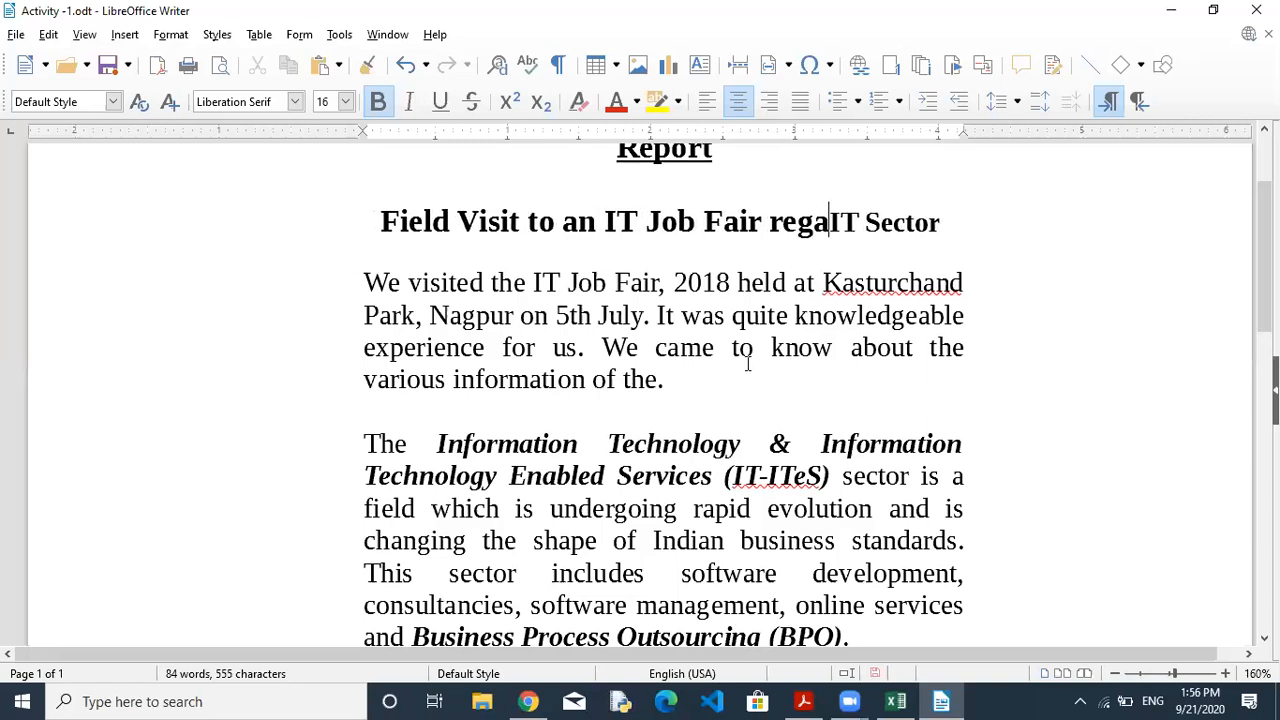
type("in")
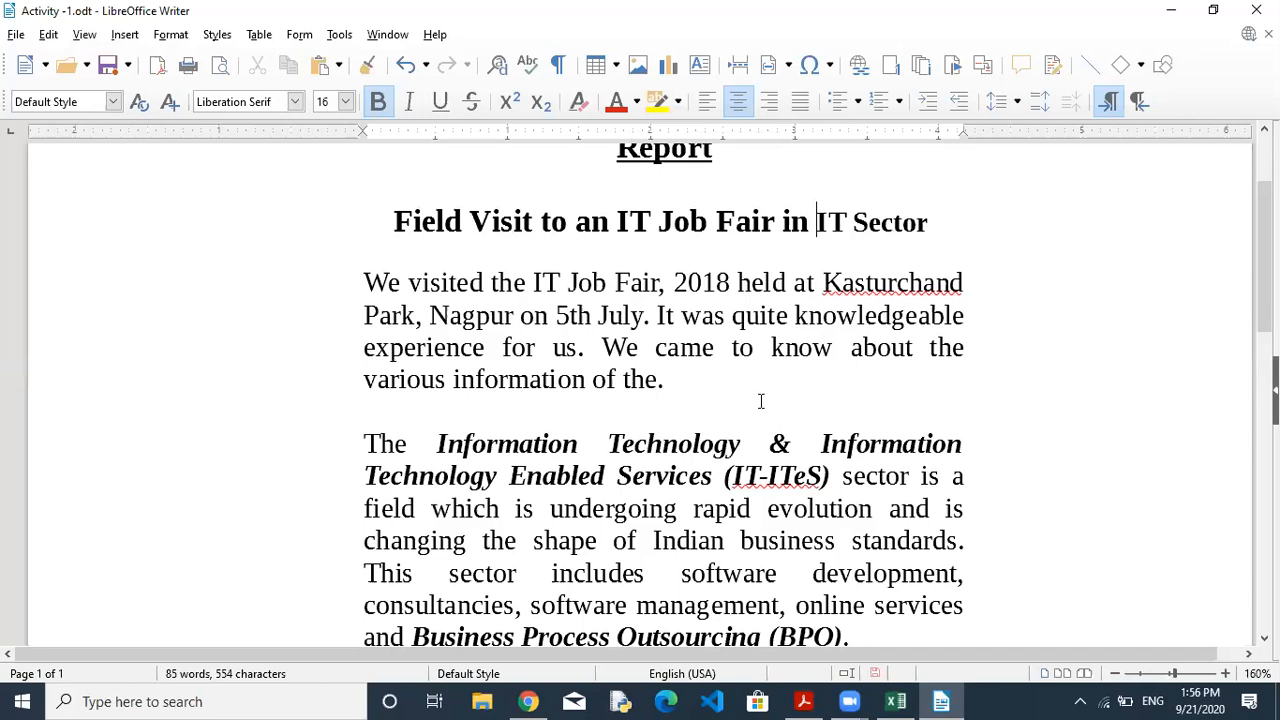
Select 'IT Sector' in the heading and copy it from the right-click menu.
left_click_drag(818, 222, 930, 222)
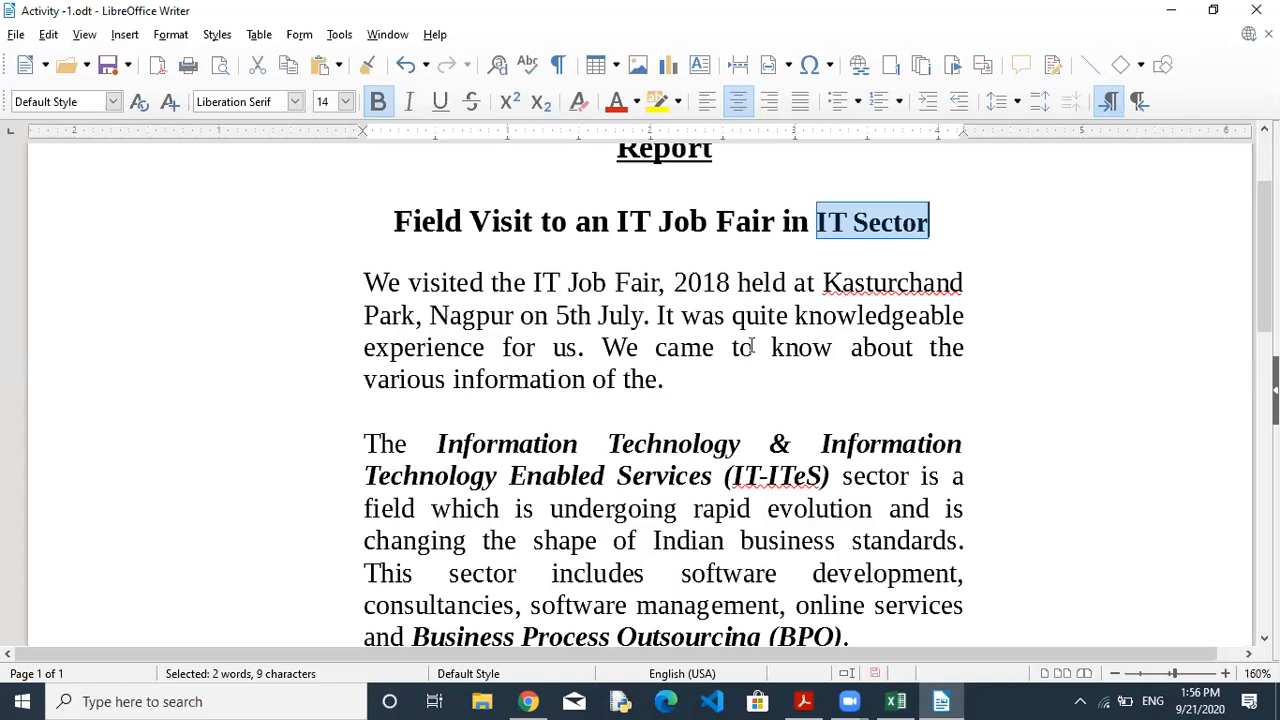
right_click(858, 228)
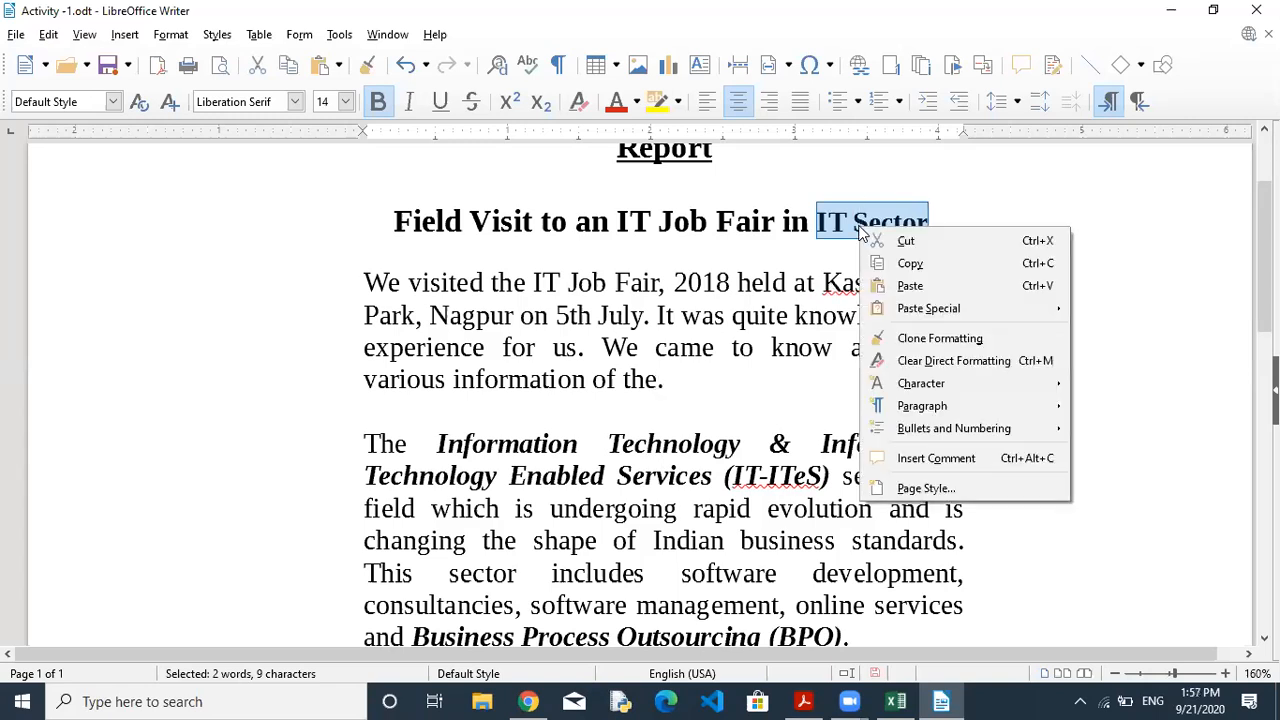
left_click(898, 263)
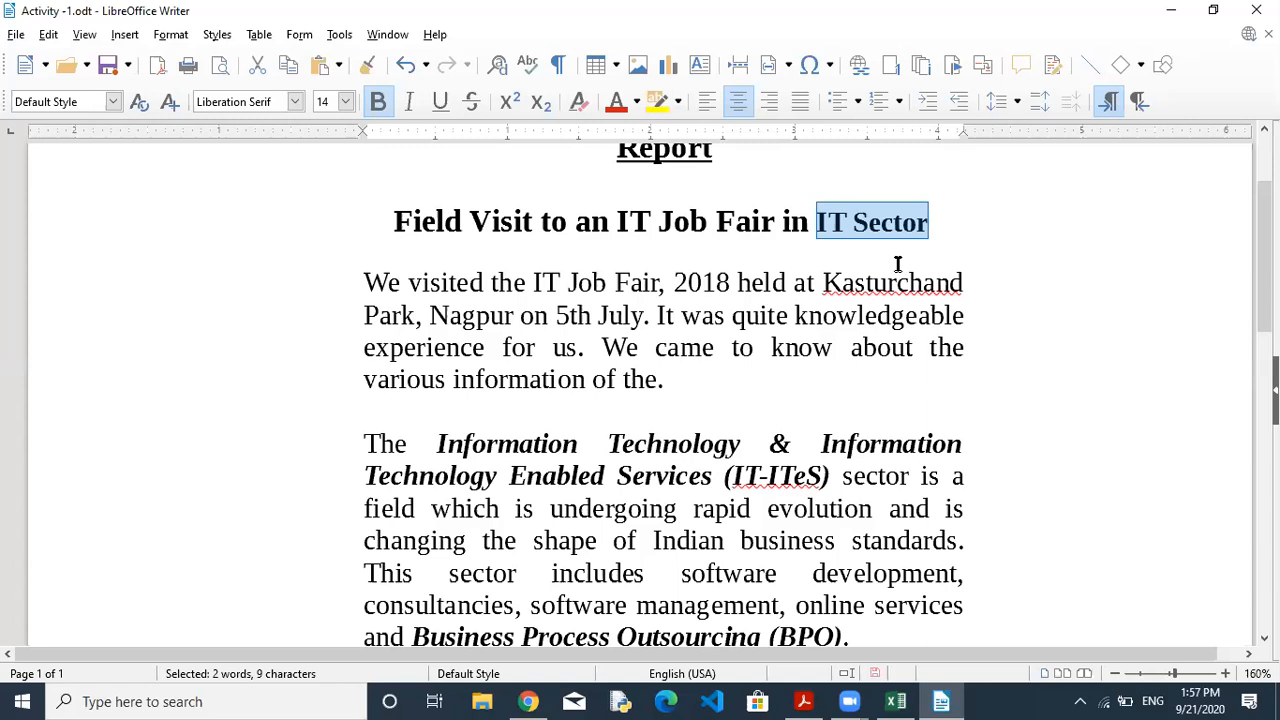
Paste the copied 'IT Sector' after 'the' at the end of the first paragraph.
left_click(852, 229)
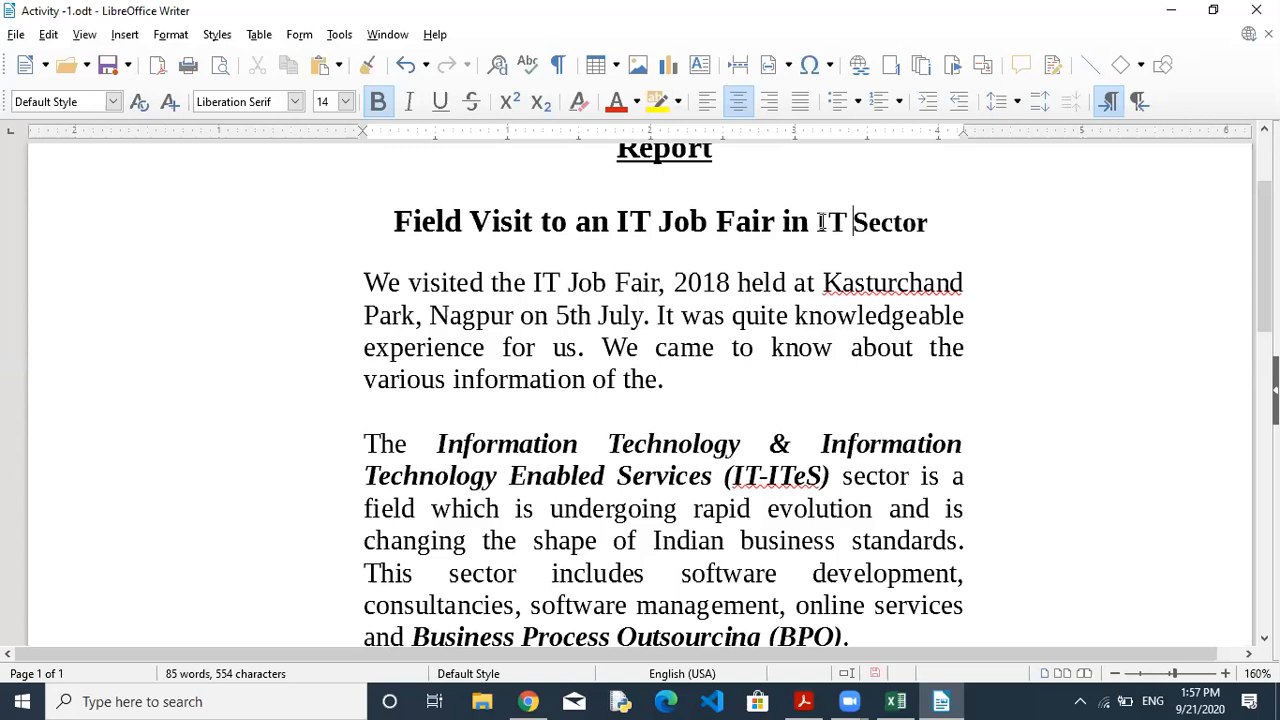
left_click_drag(824, 222, 916, 224)
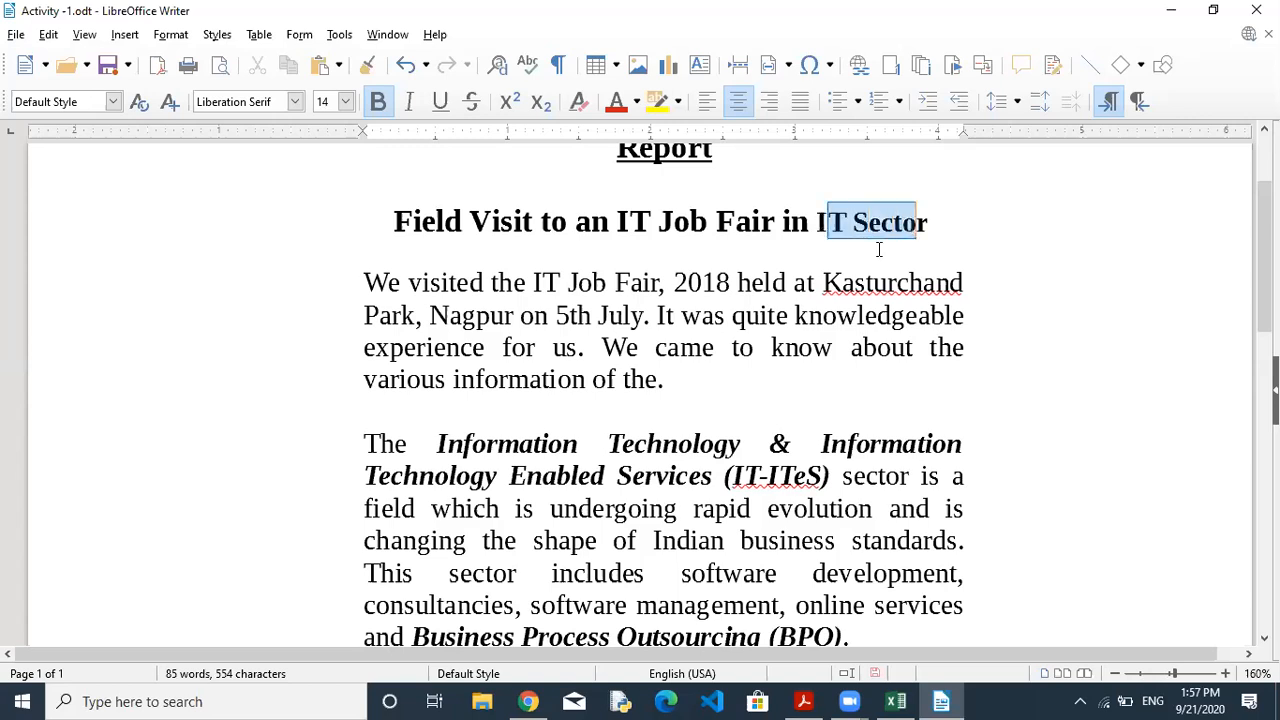
left_click(658, 379)
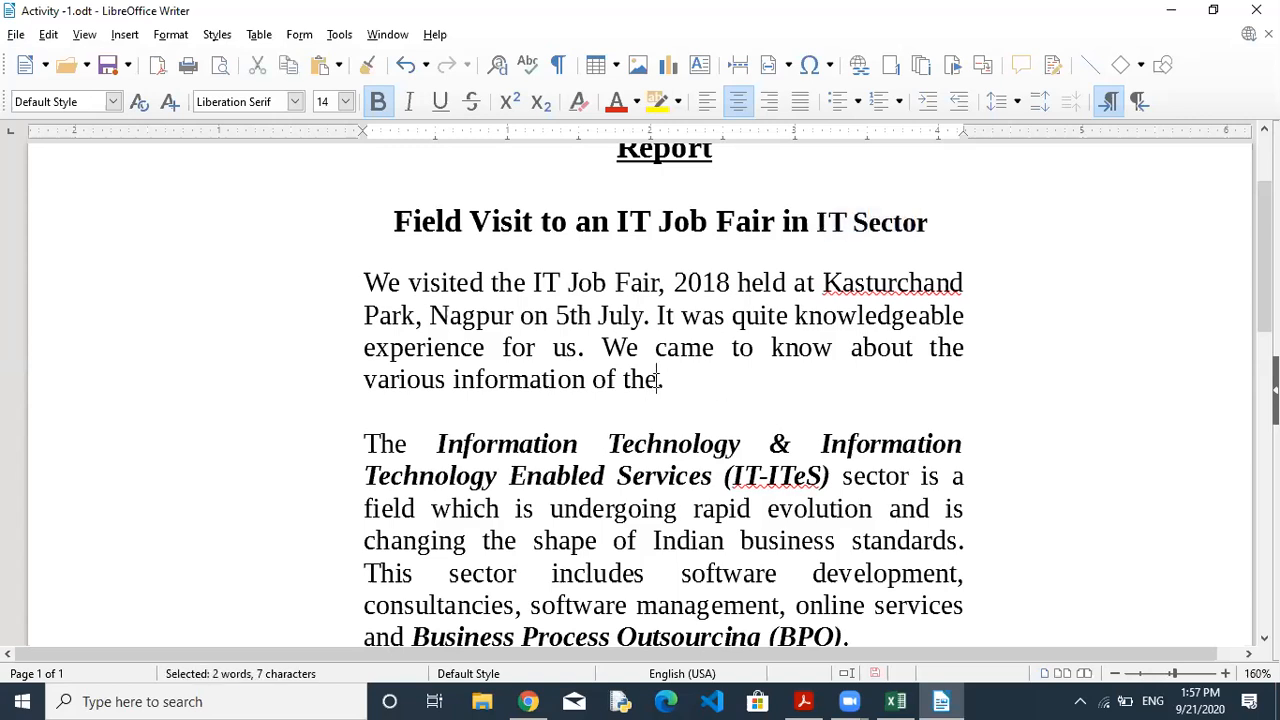
right_click(659, 381)
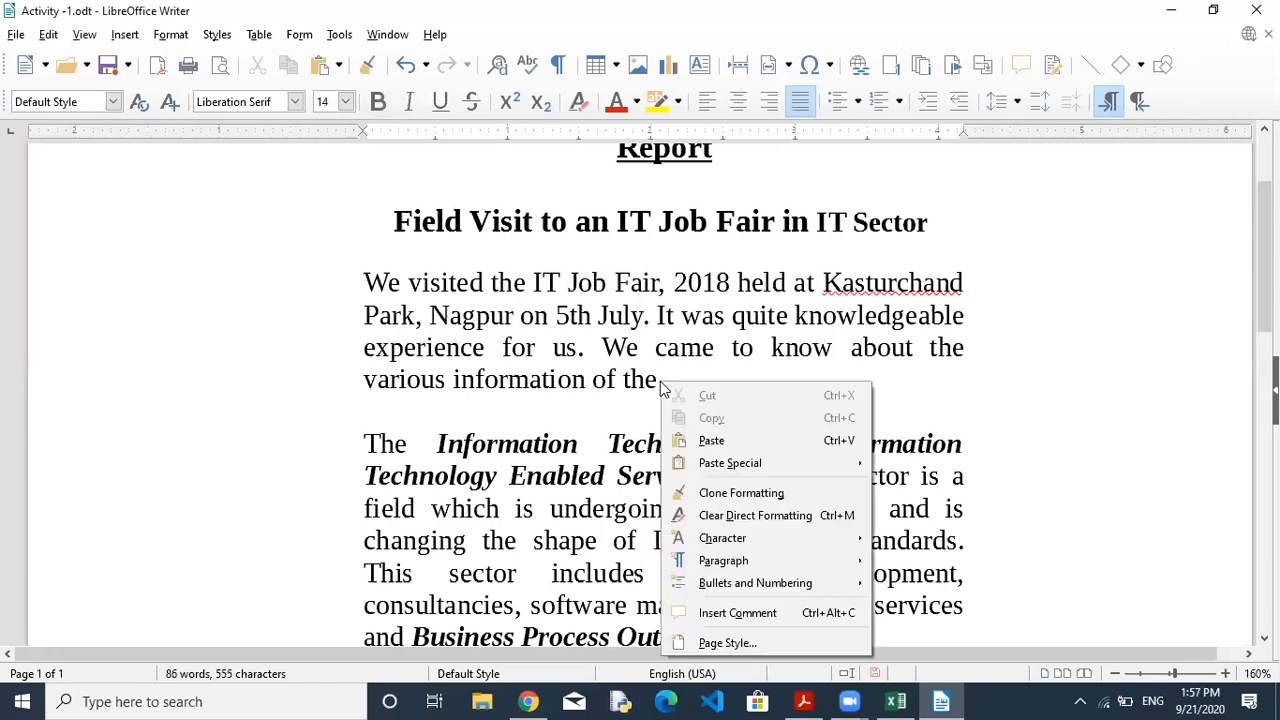
left_click(711, 441)
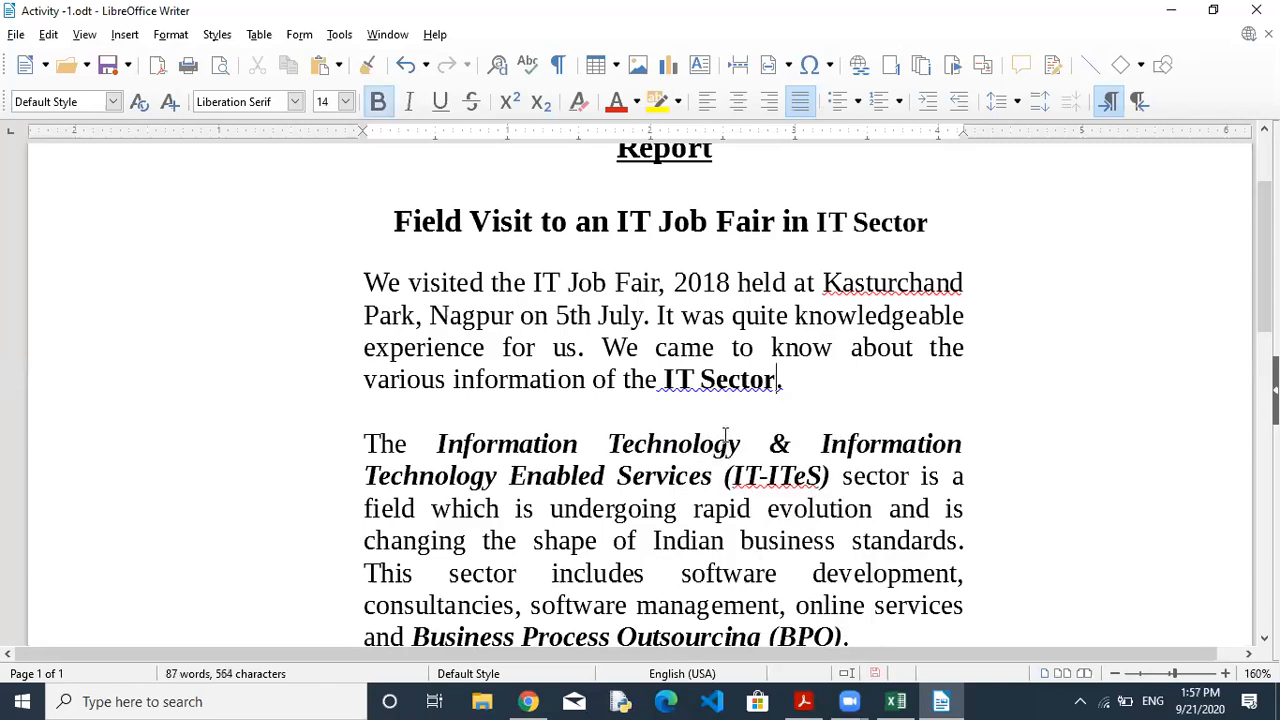
Practise Ctrl+Z and Ctrl+Y on the paste, then paste 'IT Sector' again via Edit > Paste.
key("ctrl+z")
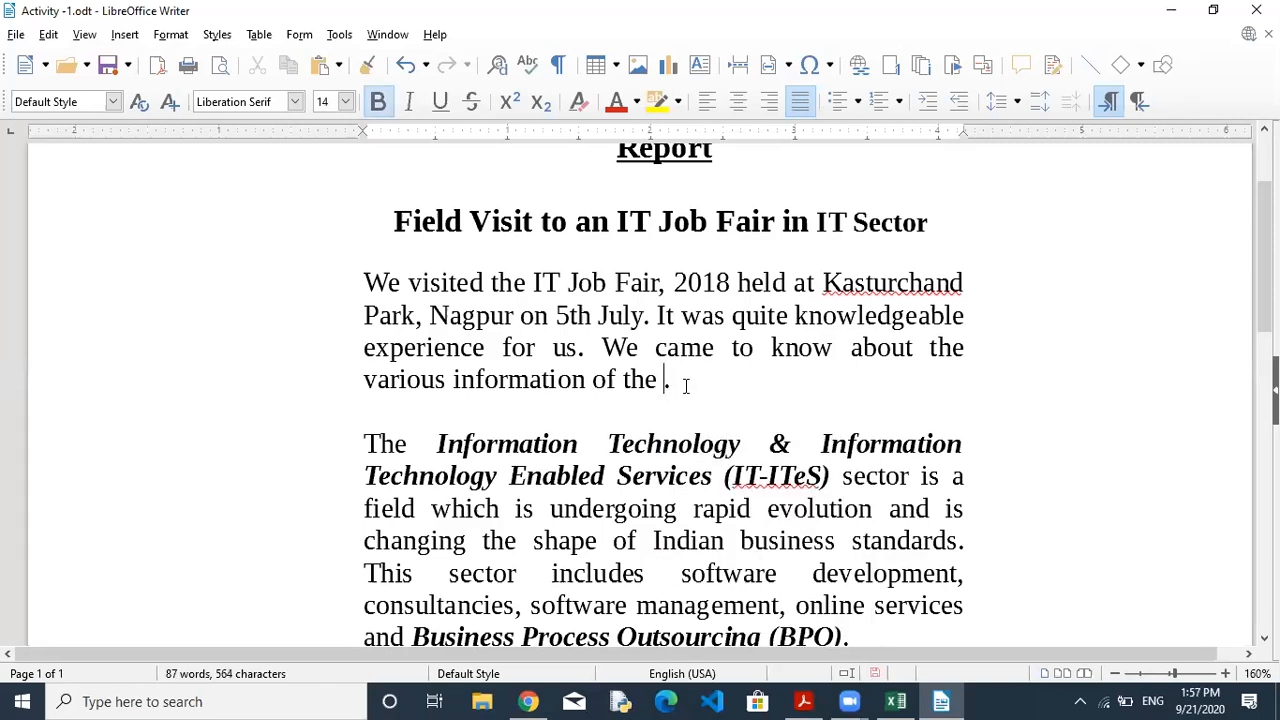
key("ctrl+y")
key("ctrl+z")
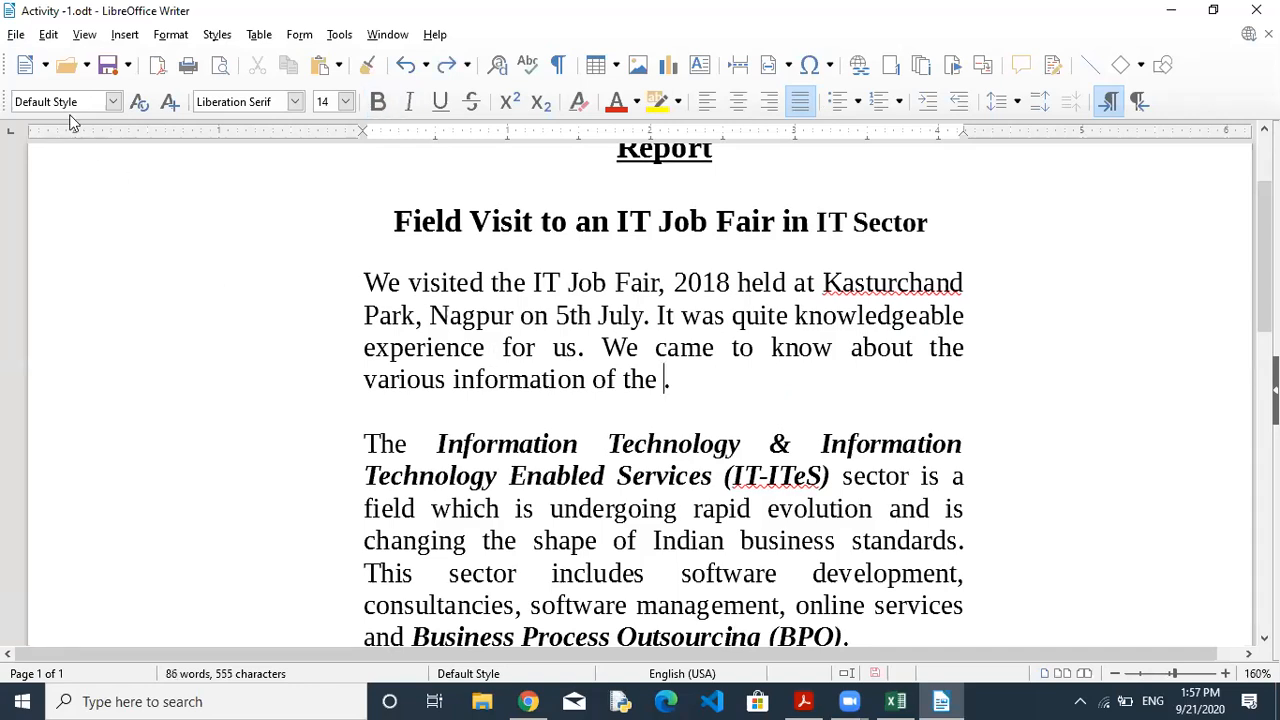
left_click(48, 34)
left_click(90, 184)
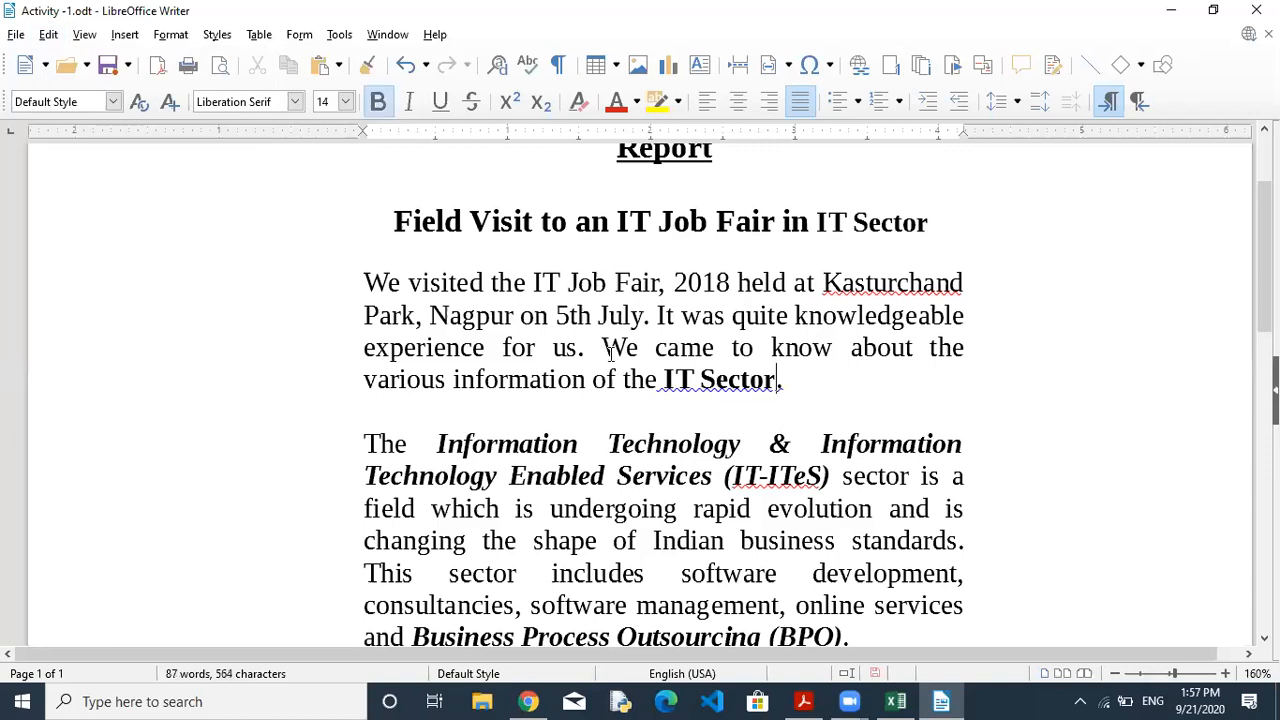
right_click(722, 381)
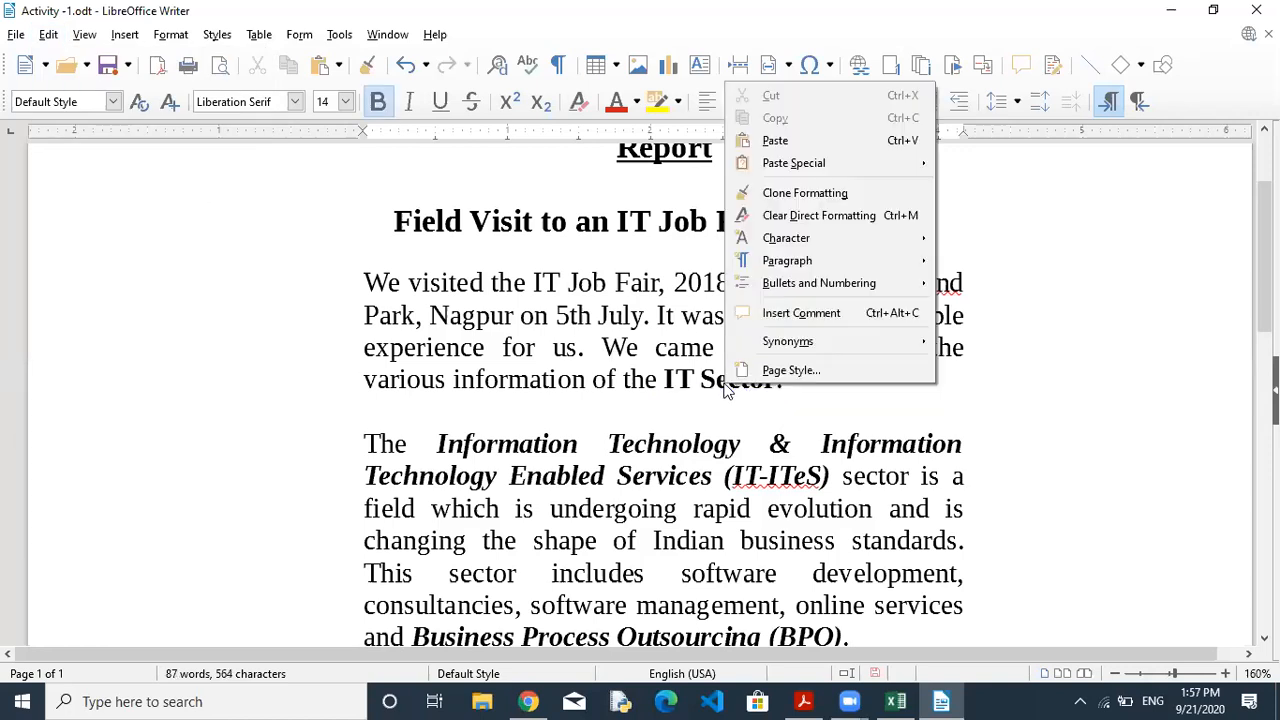
key("Escape")
left_click(809, 382)
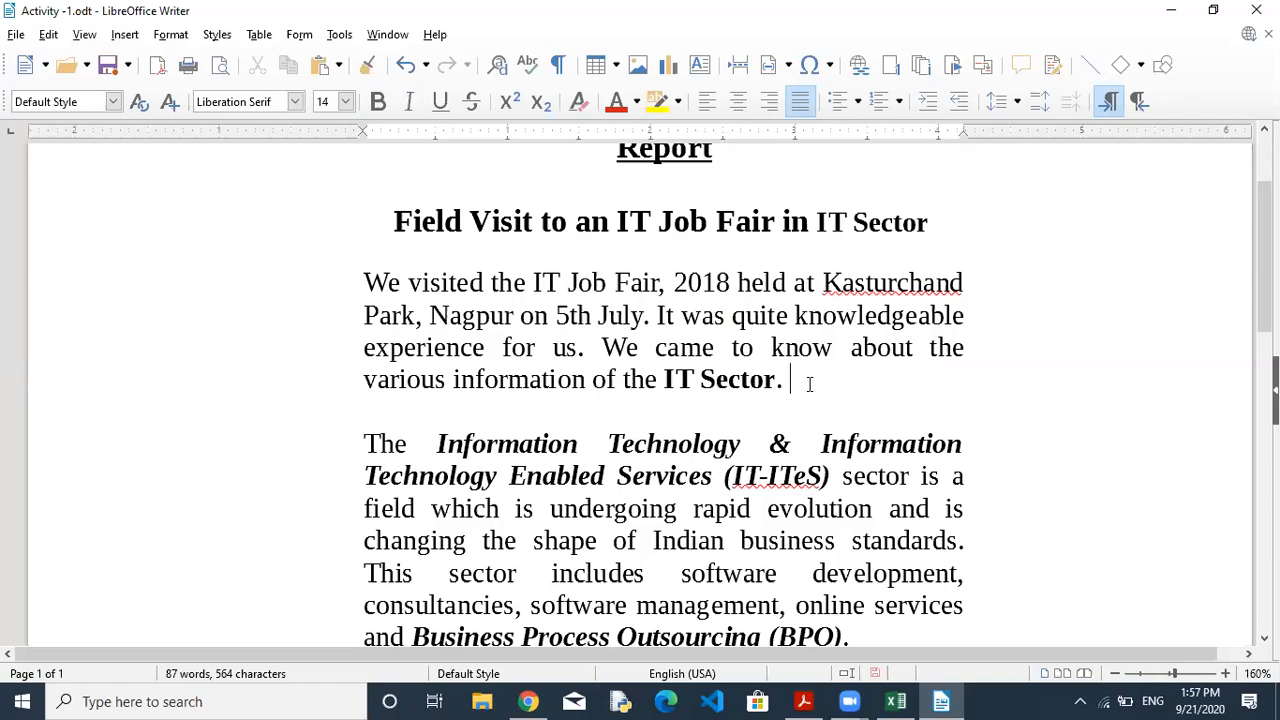
left_click(805, 701)
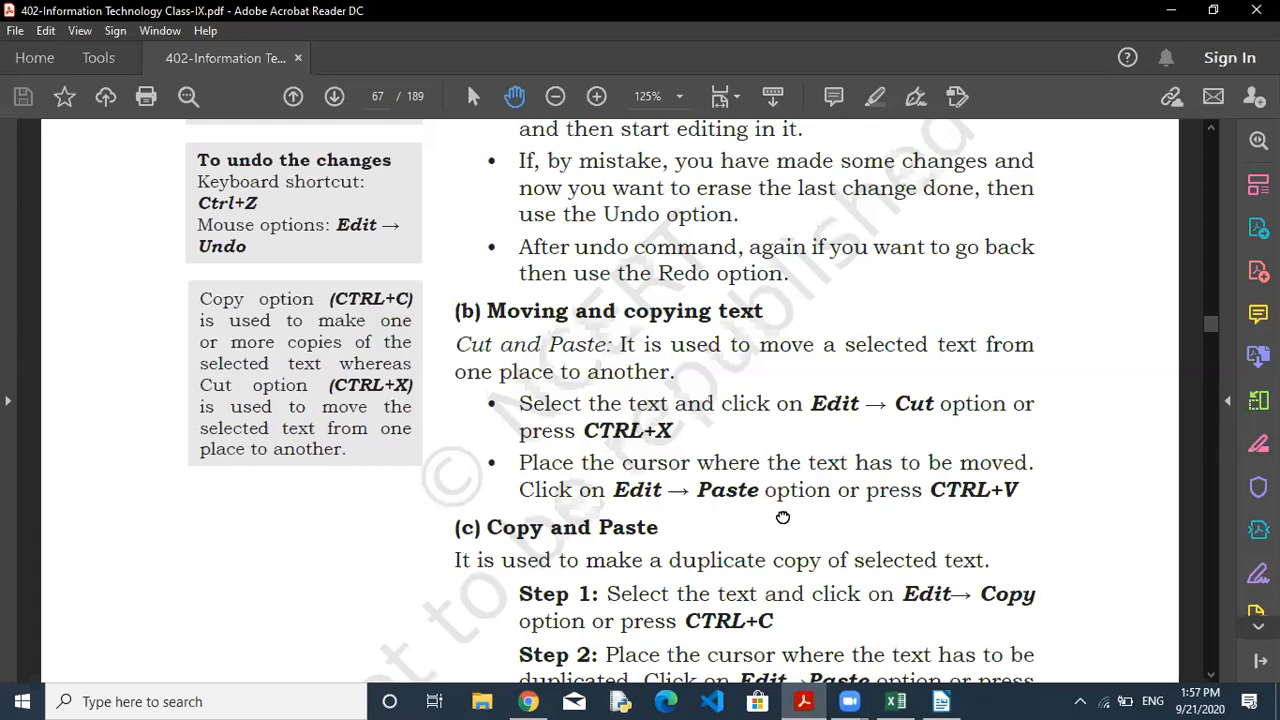
Scroll the textbook to '(d) Selecting text', then go back to the Activity -1 report.
scroll(784, 516, "down", 5)
scroll(756, 500, "up", 2)
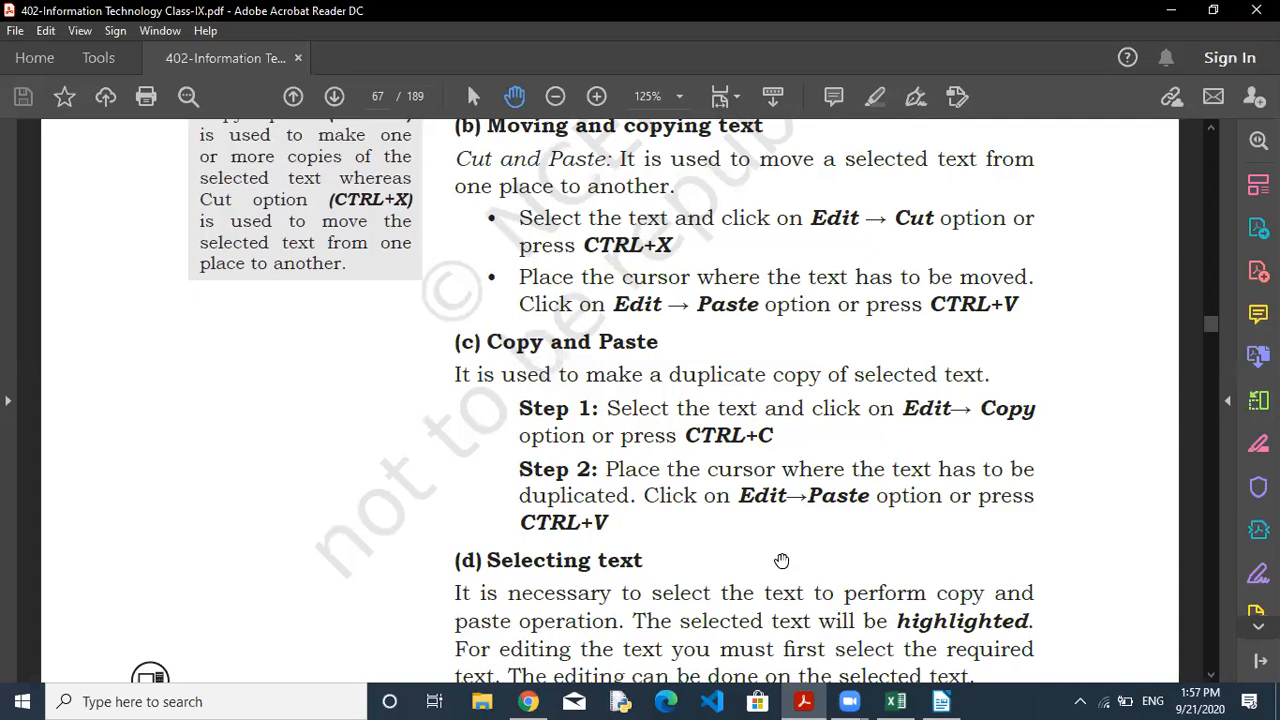
left_click_drag(667, 562, 667, 372)
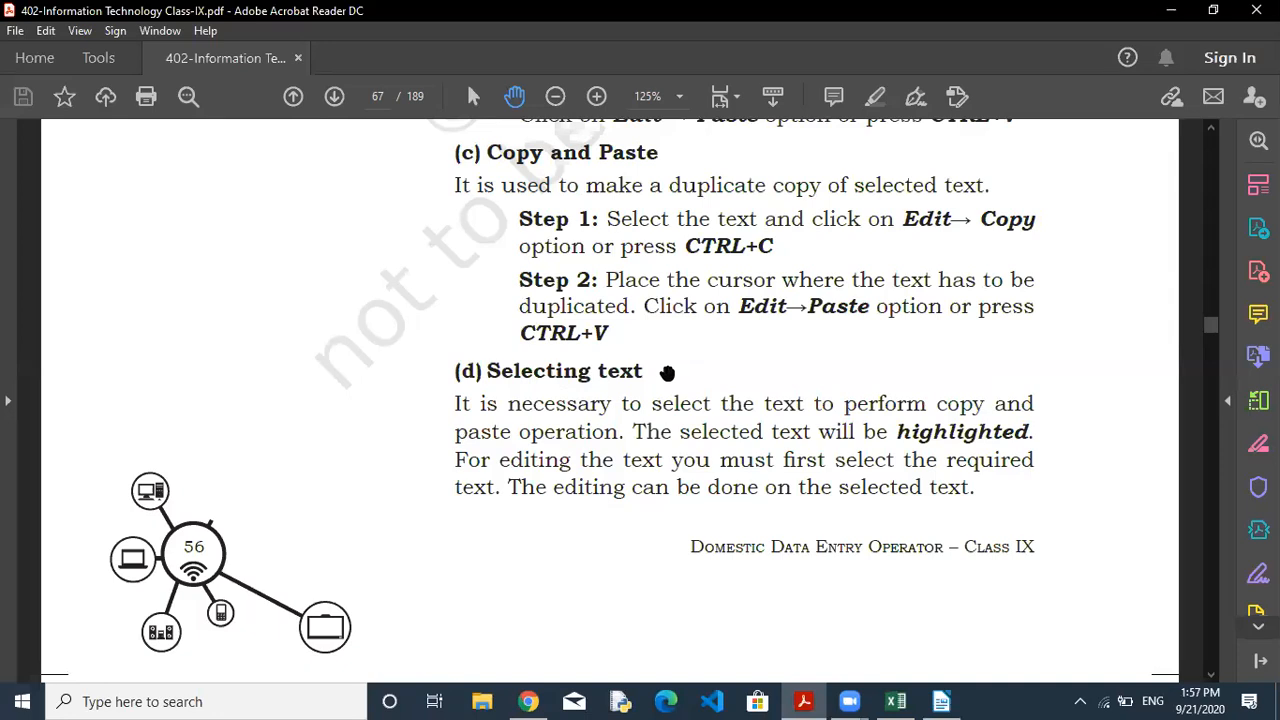
left_click(938, 700)
left_click(831, 401)
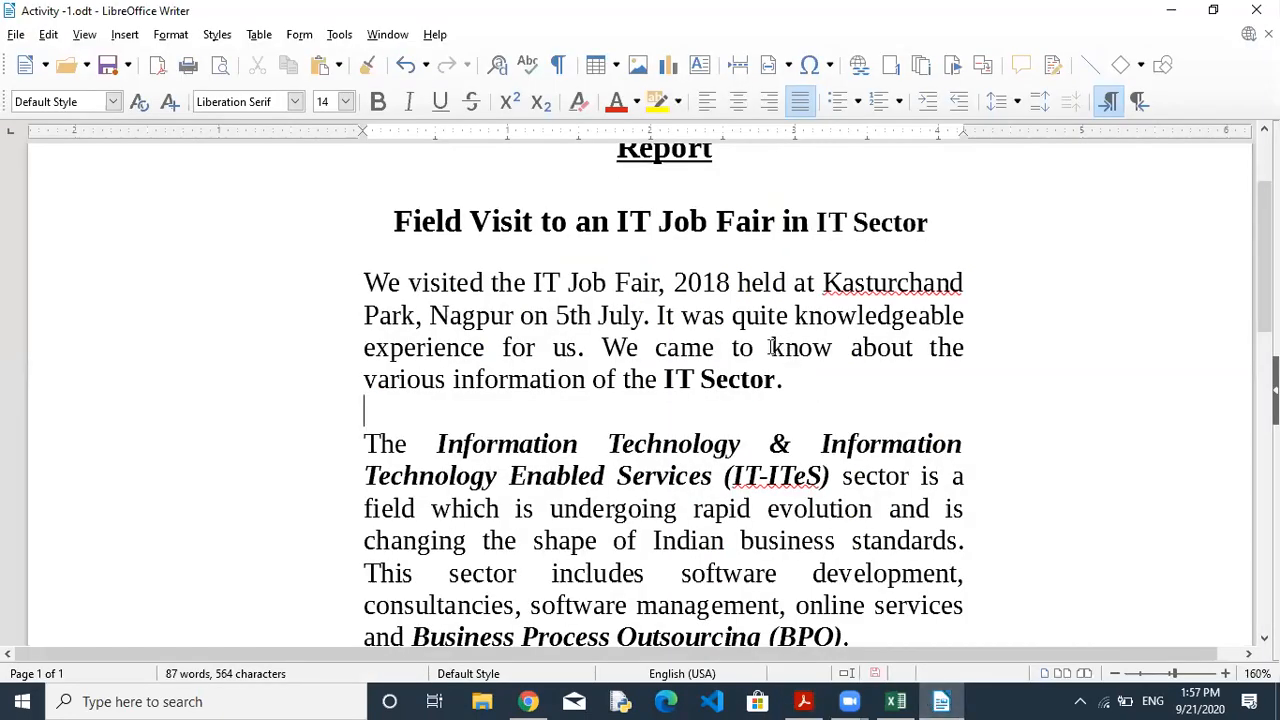
left_click_drag(771, 347, 834, 350)
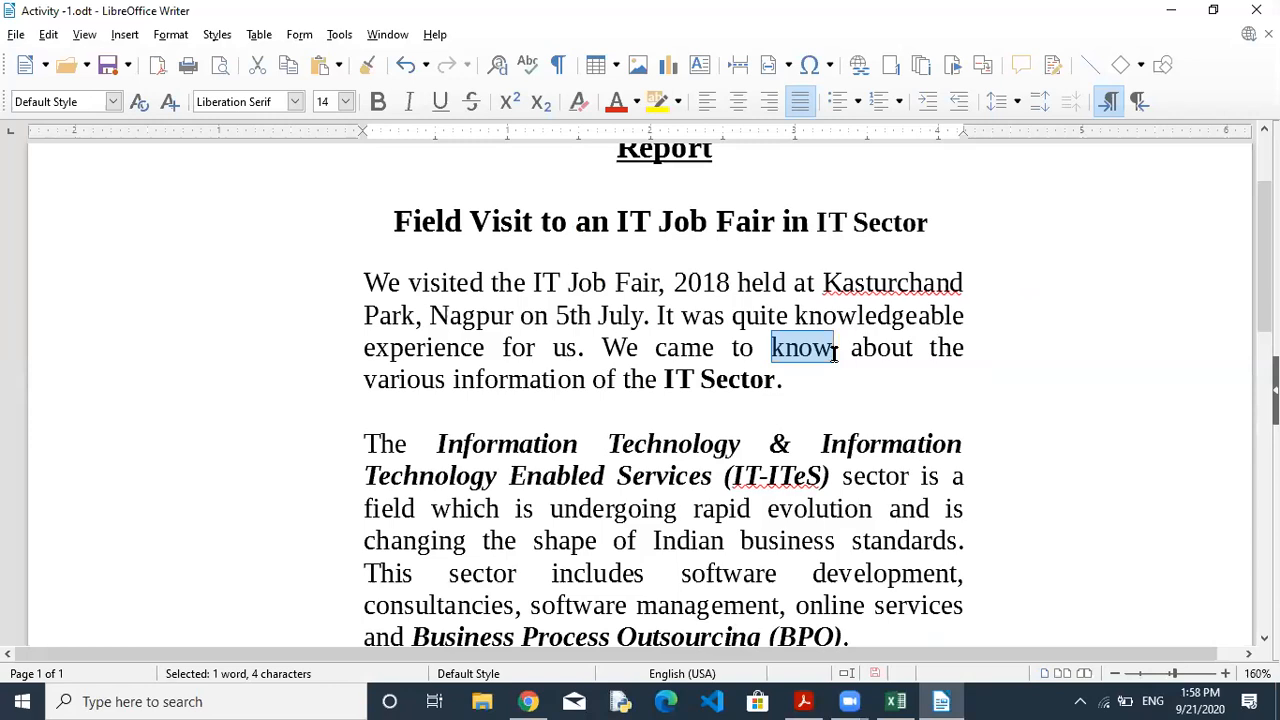
left_click(834, 349)
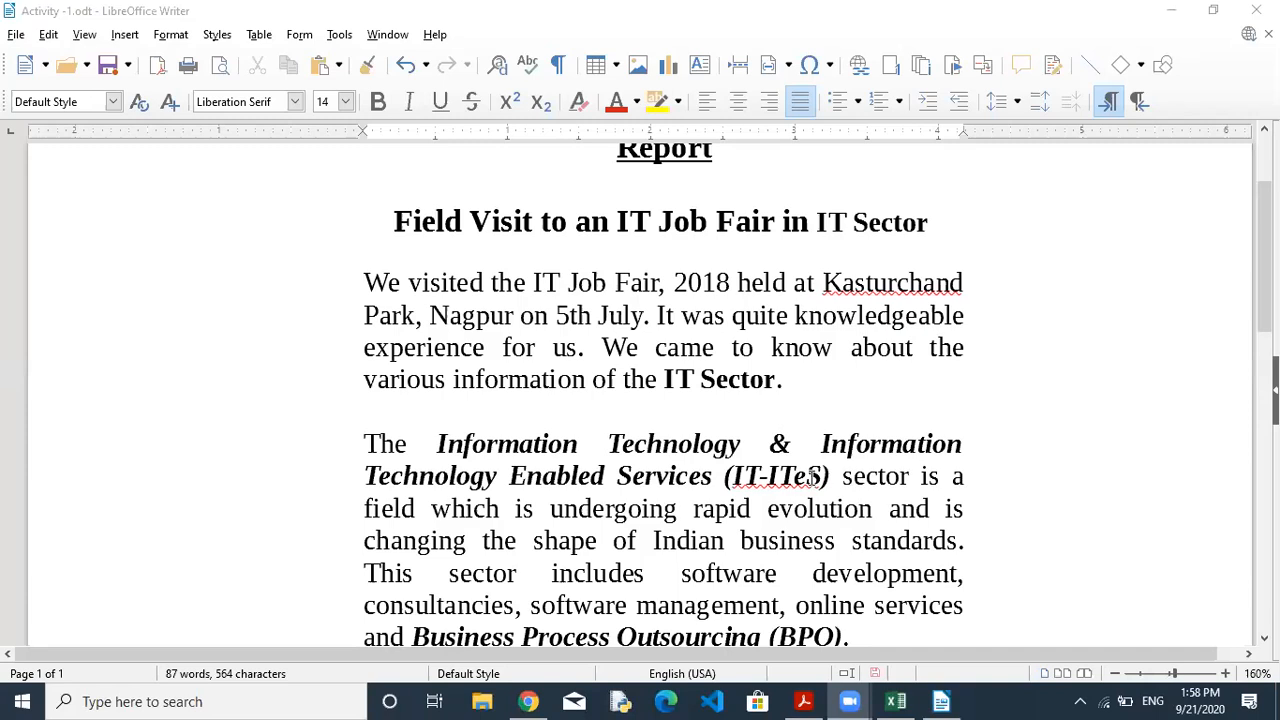
left_click(773, 347)
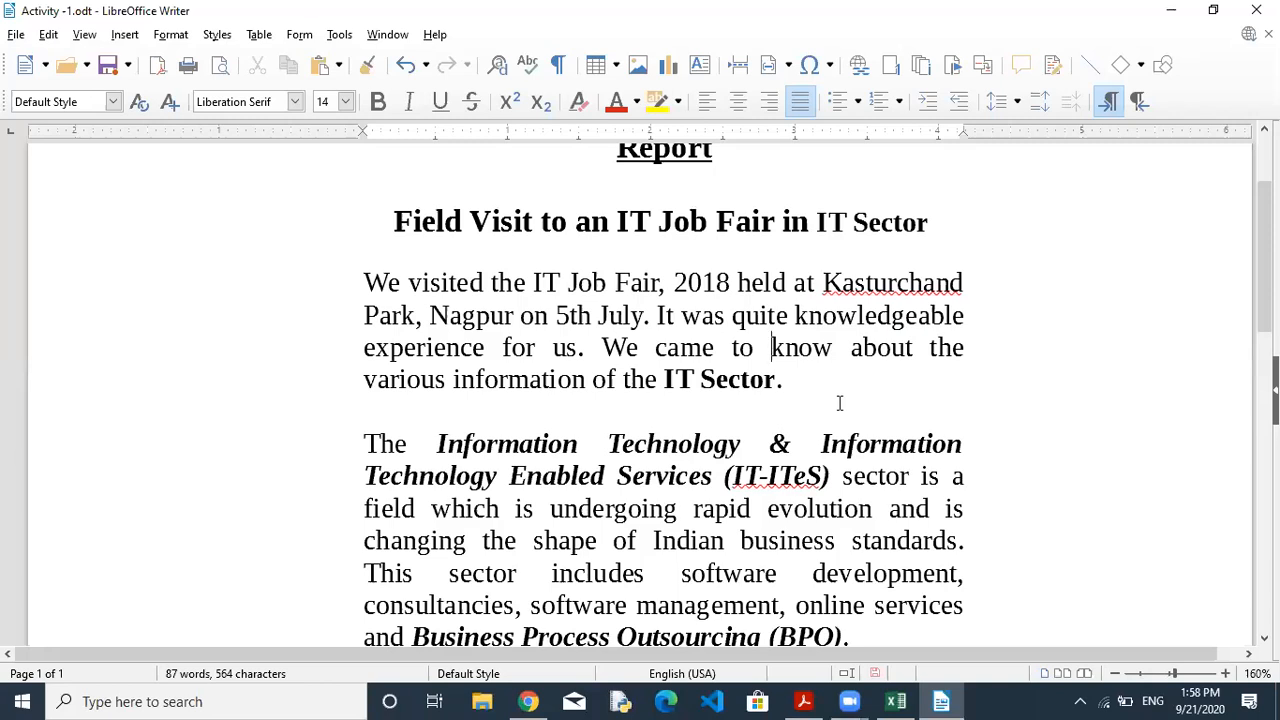
key("shift+Right")
key("shift+Right")
key("shift+Right")
key("shift+Right")
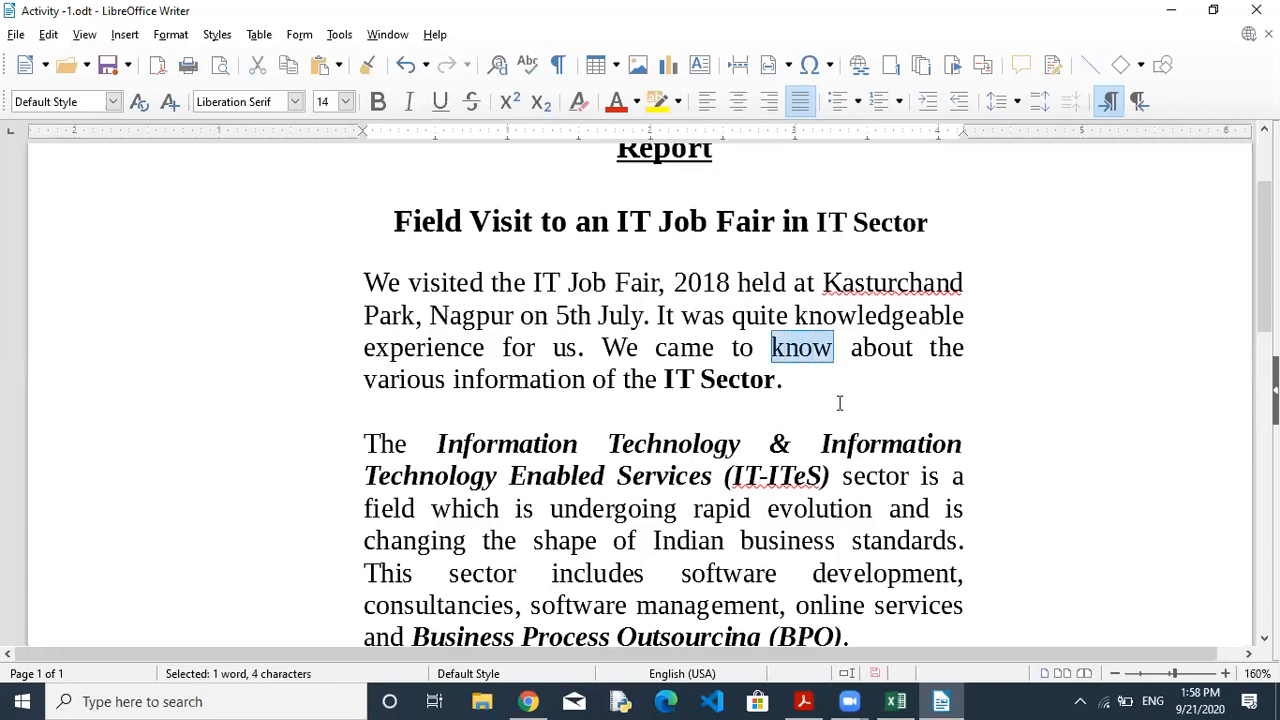
key("Left")
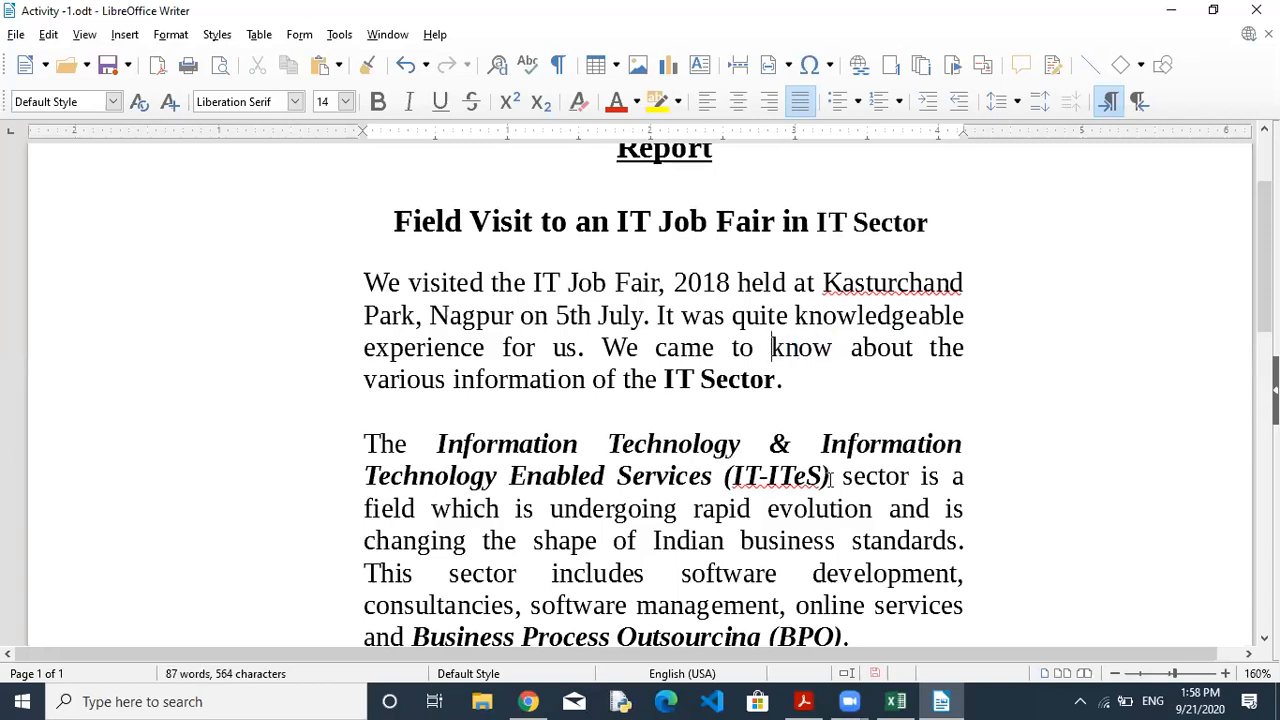
key("shift+Right")
key("shift+Right")
key("shift+Right")
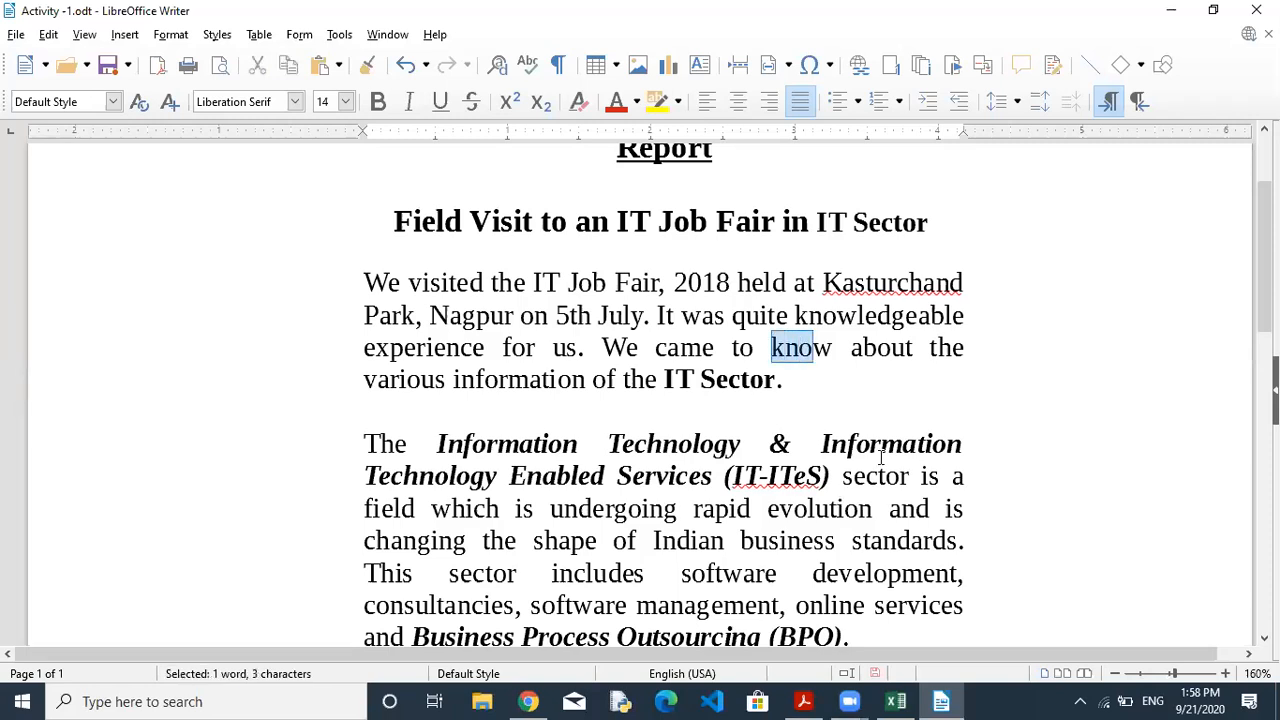
key("Right")
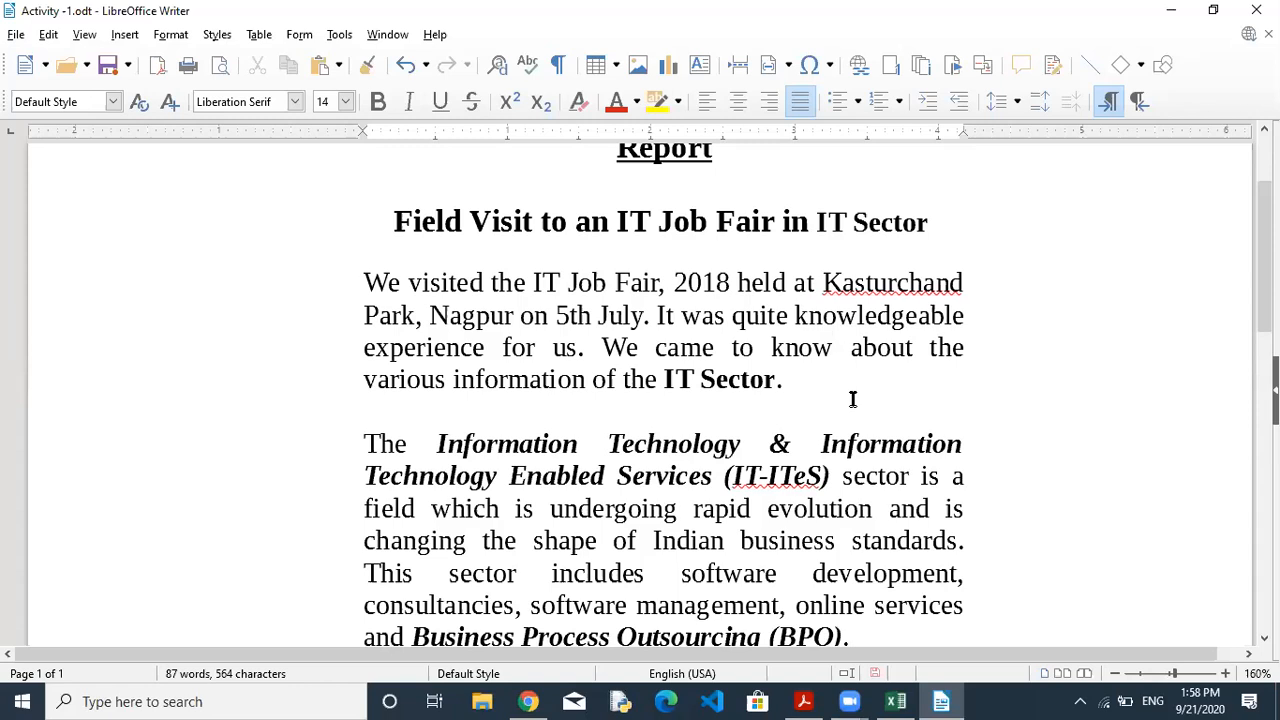
key("shift+Left")
key("shift+Left")
key("shift+Left")
key("shift+Left")
left_click(842, 349)
Practise line selections with Shift+Up, Shift+Down and Shift+End.
key("shift+Up")
key("shift+Up")
key("shift+Up")
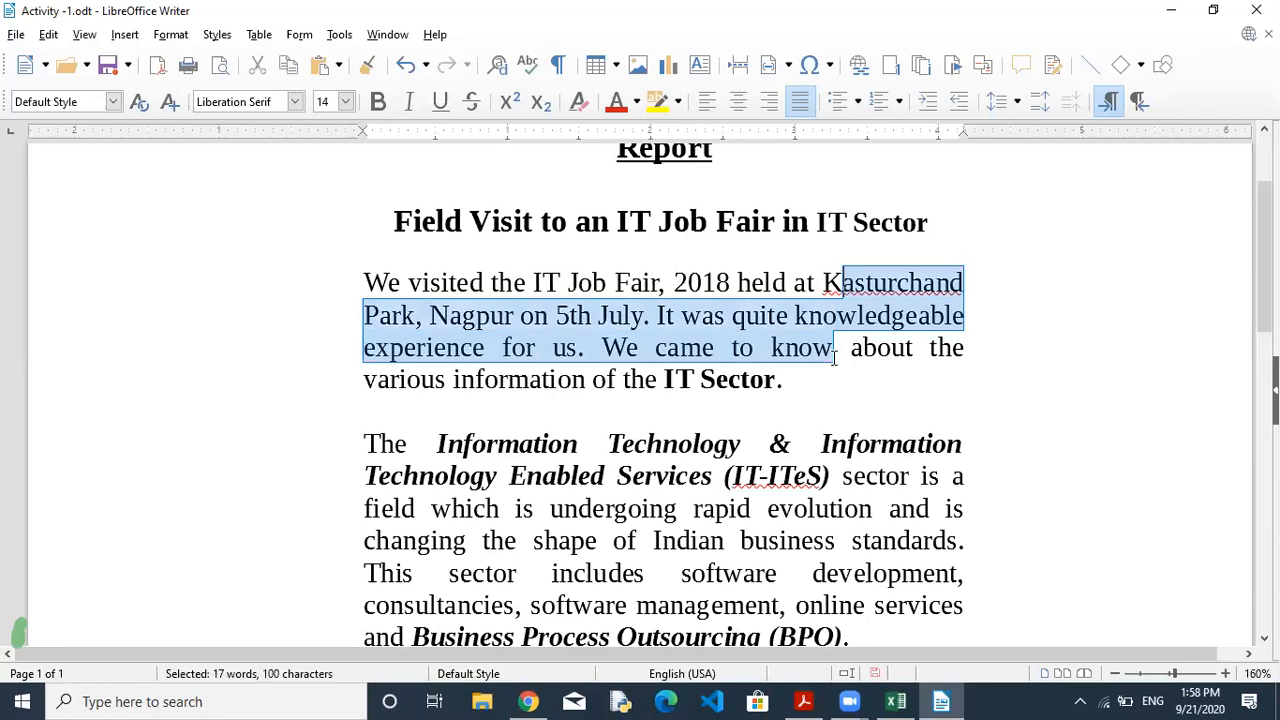
key("shift+Down")
key("shift+Down")
key("shift+Down")
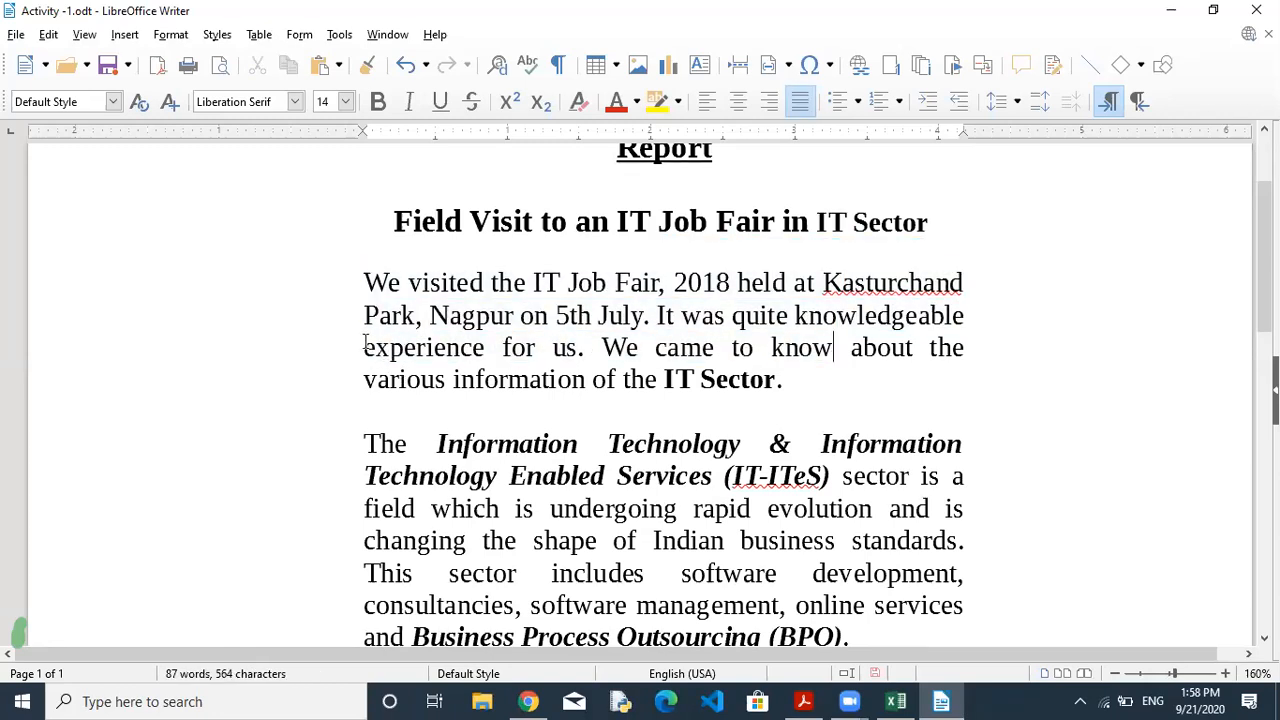
key("Home")
key("shift+End")
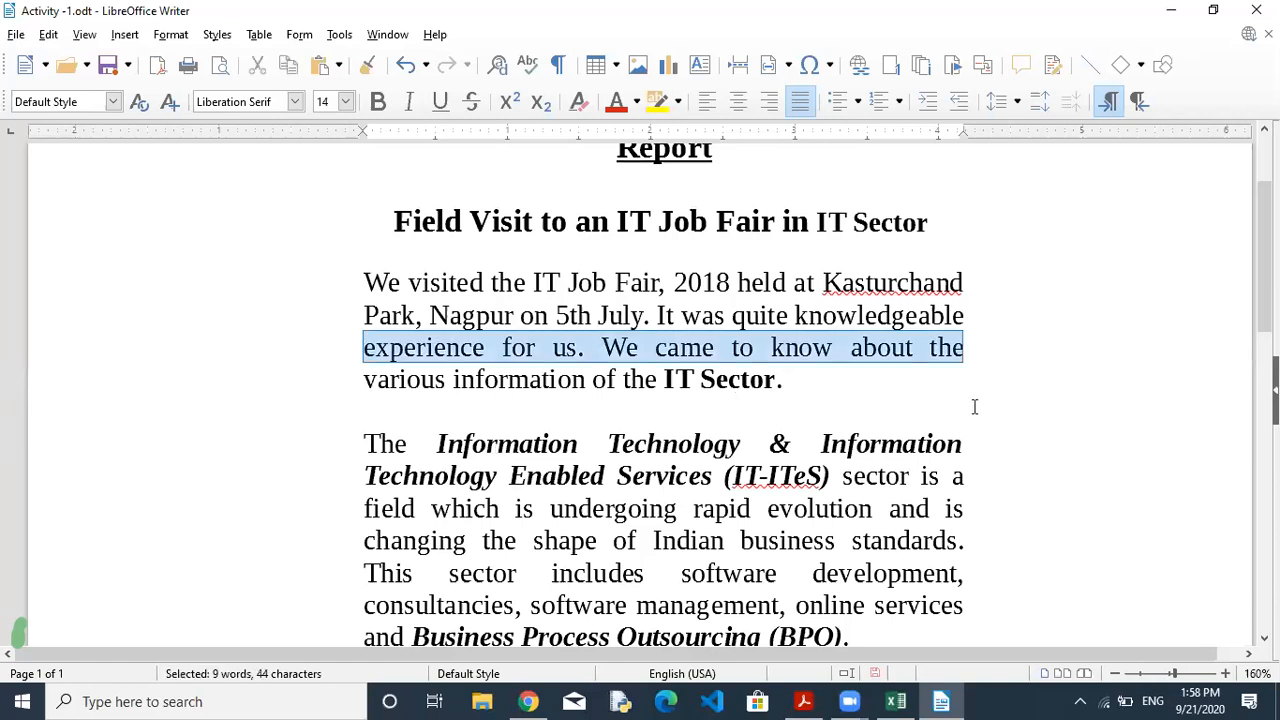
key("Left")
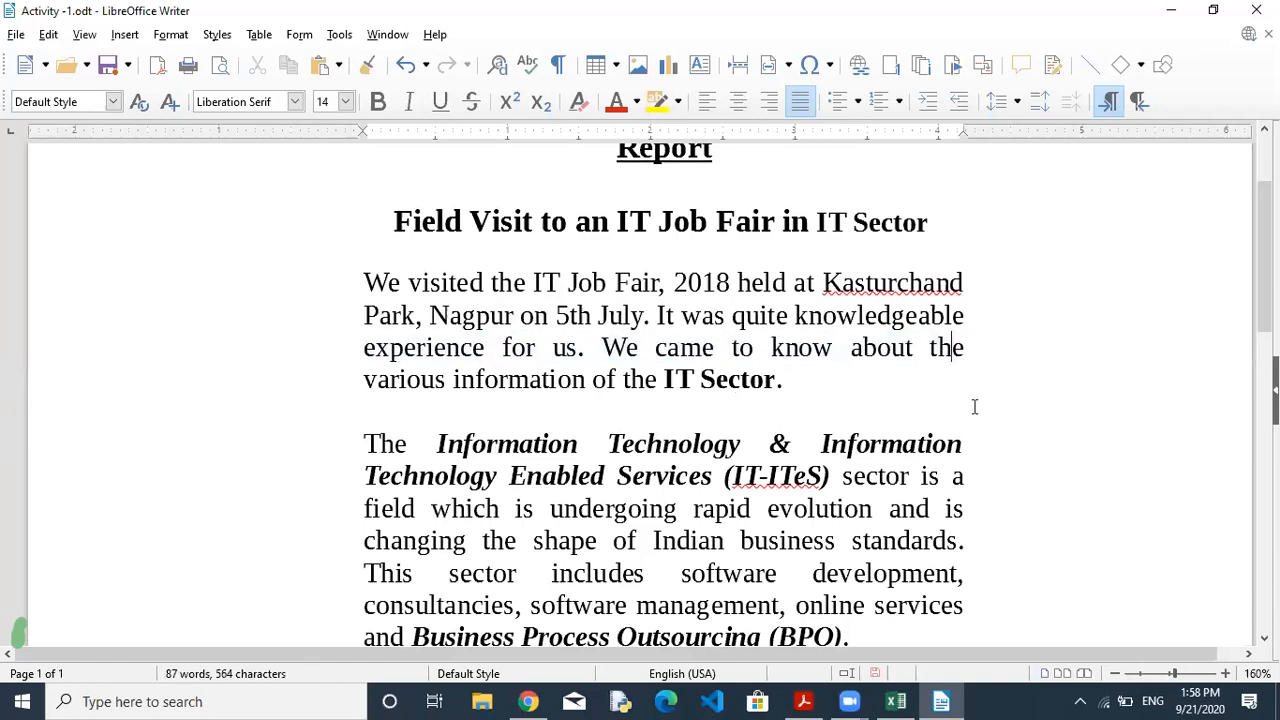
Try Shift+Home/Up/Down selections, then drag-select from 'It was quite' to 'knowledgeable'.
key("shift+Home")
key("shift+Up")
left_click(968, 315)
key("shift+Down")
key("shift+Down")
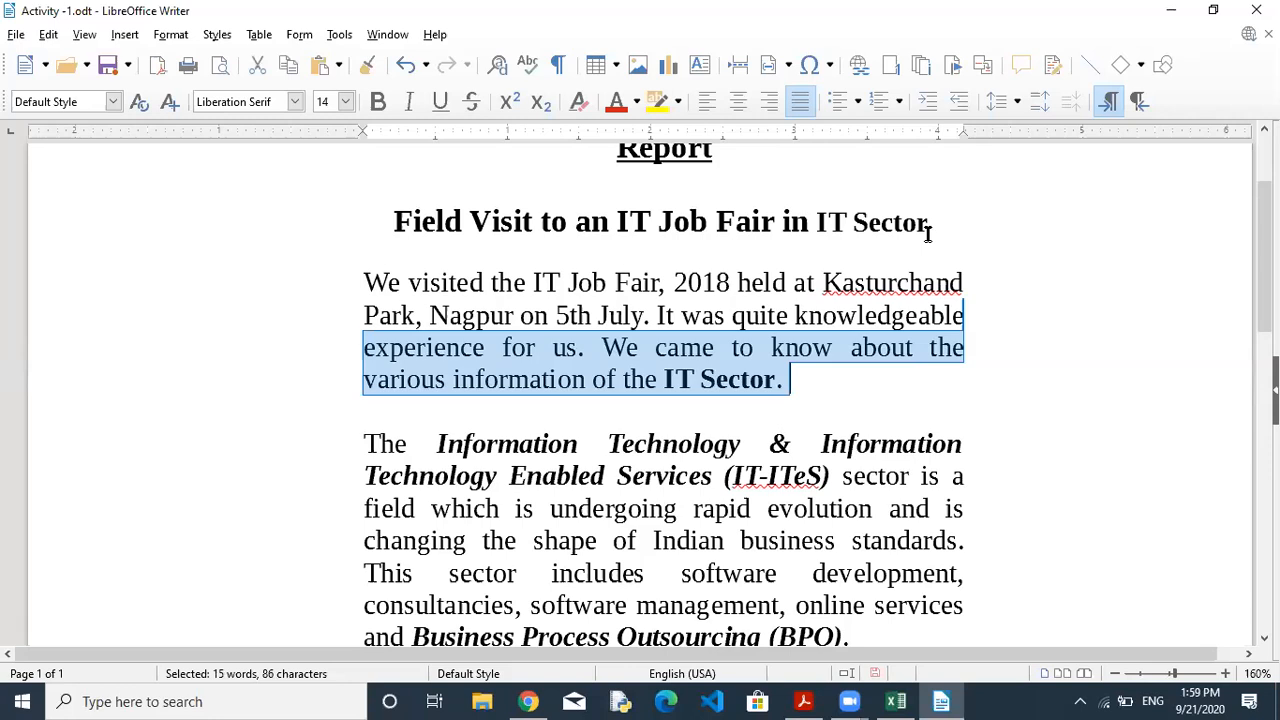
left_click(831, 323)
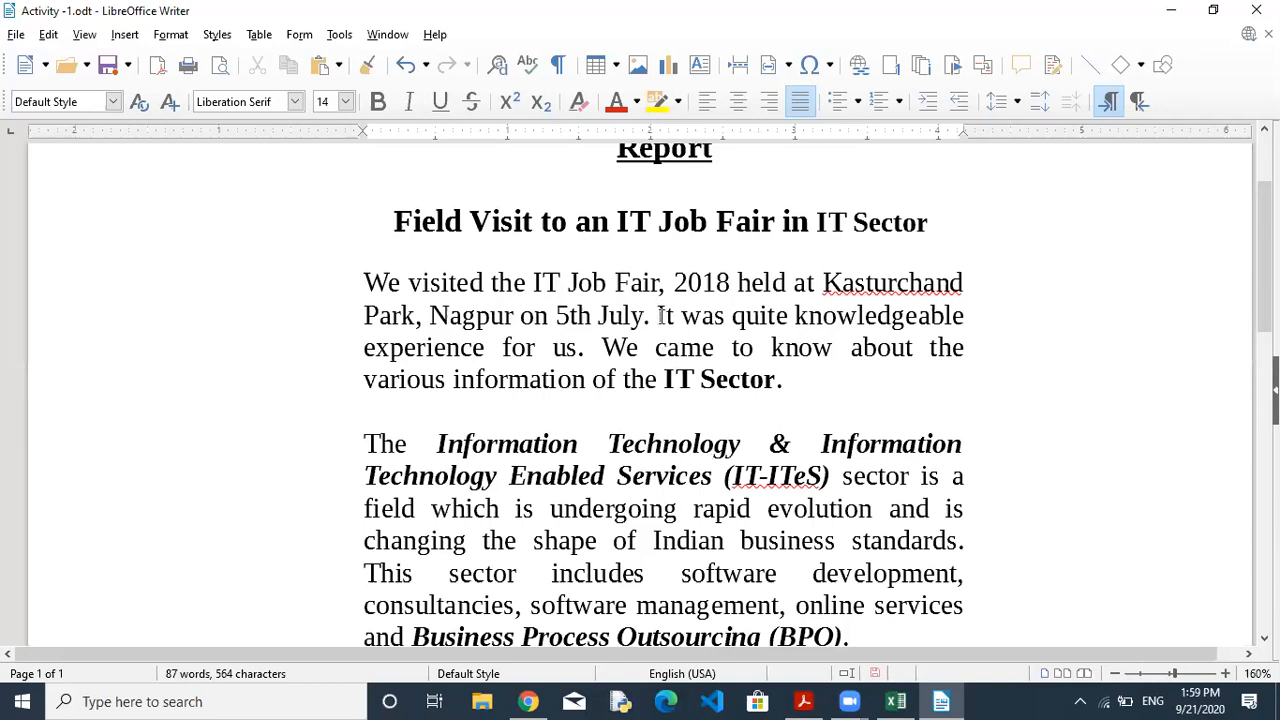
left_click_drag(657, 316, 956, 314)
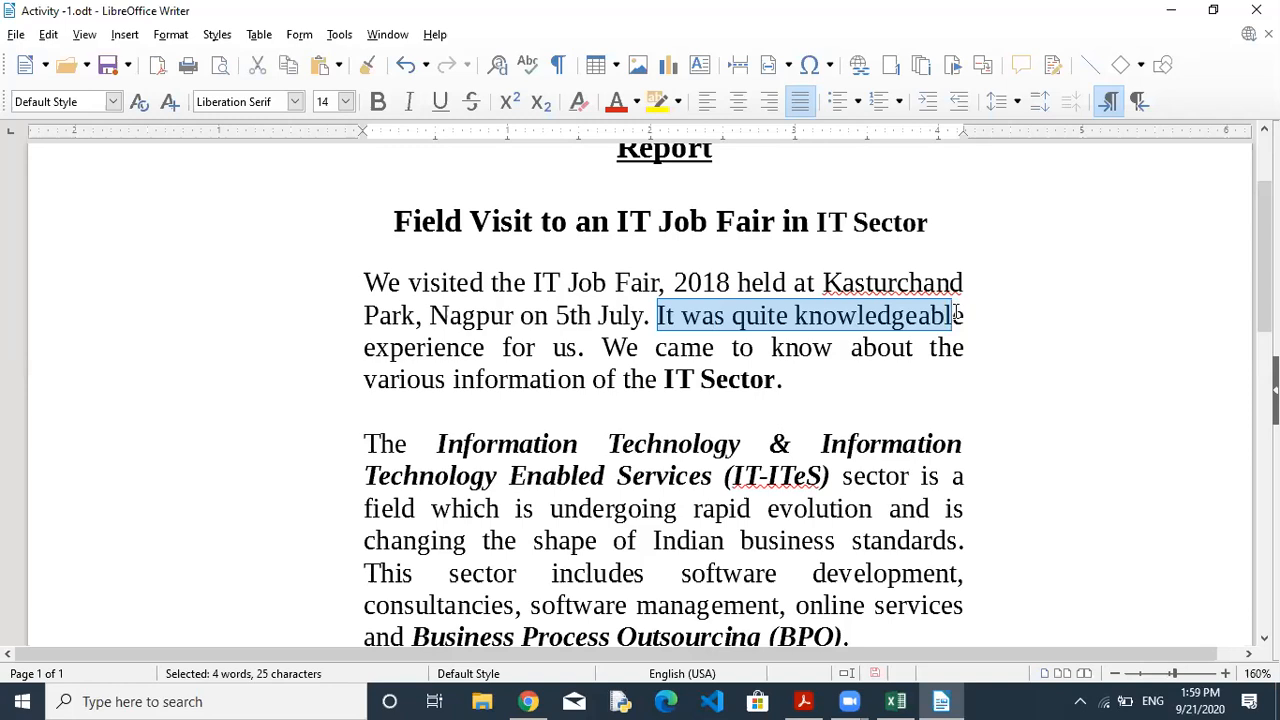
Switch to the textbook and drag down to page 68's Selection criteria table.
left_click(803, 701)
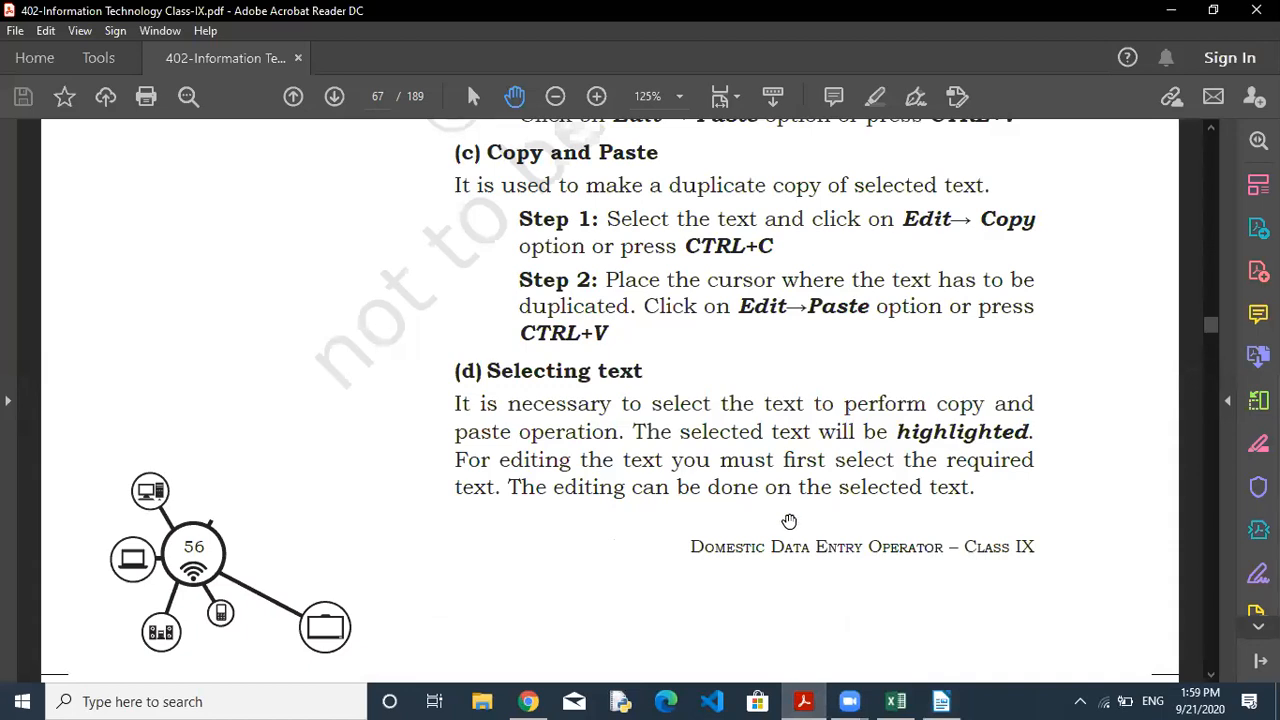
left_click_drag(788, 515, 752, 197)
left_click_drag(503, 549, 498, 231)
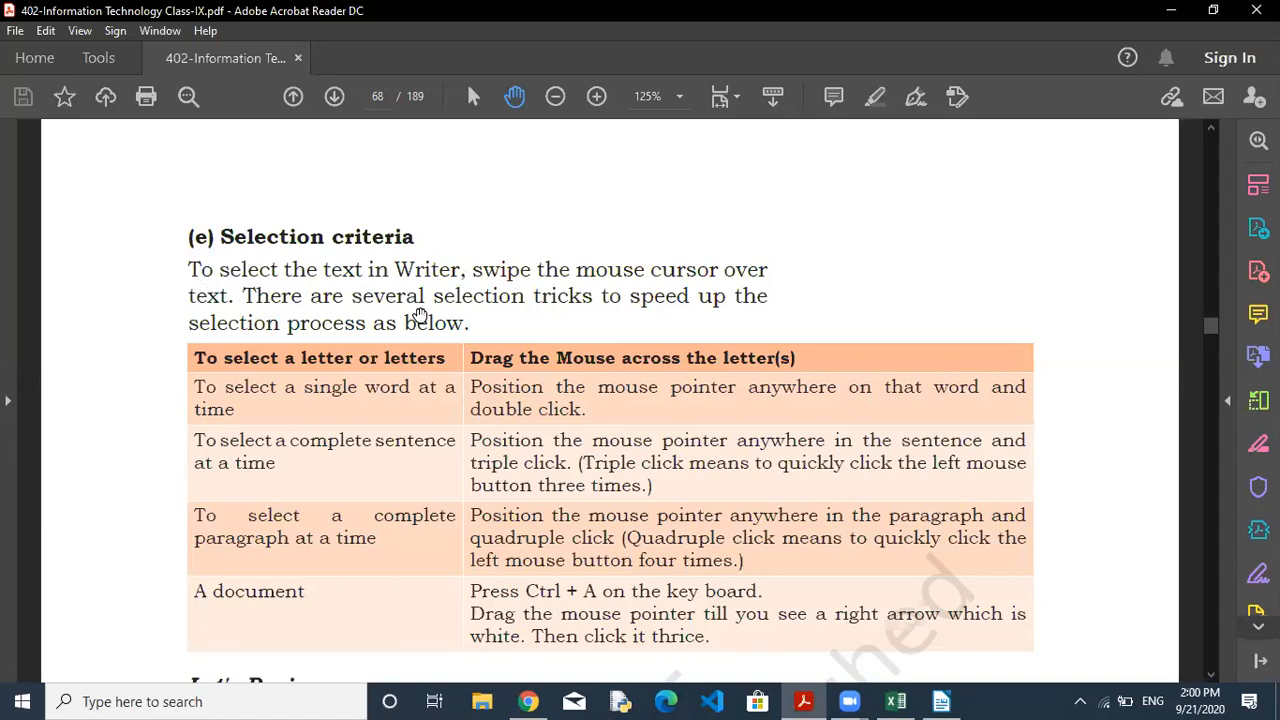
left_click(941, 701)
left_click(735, 355)
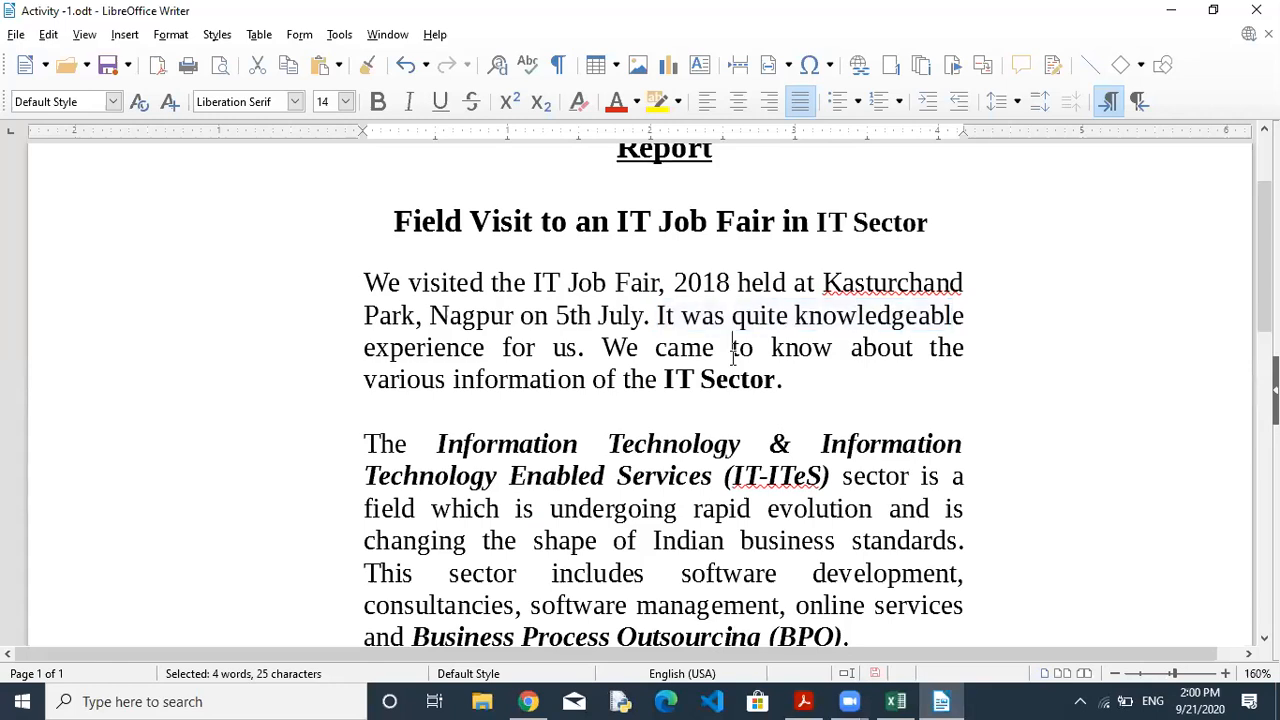
left_click_drag(735, 350, 980, 368)
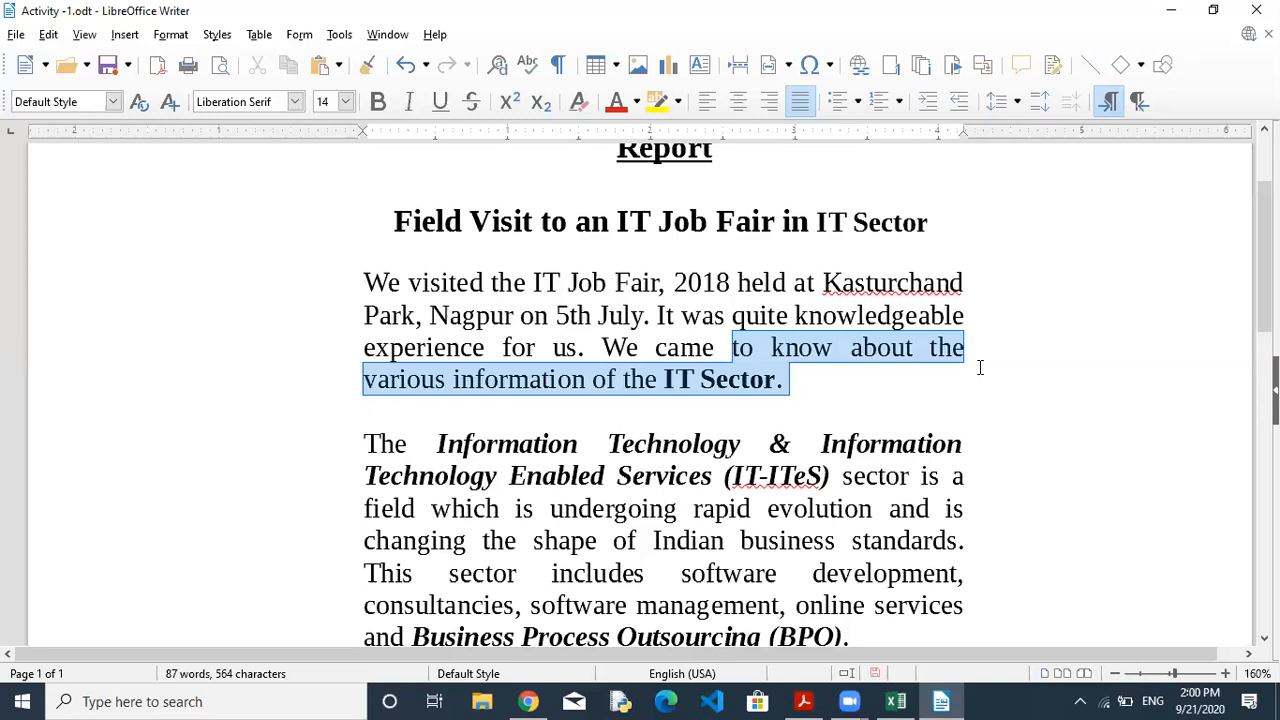
left_click(735, 347)
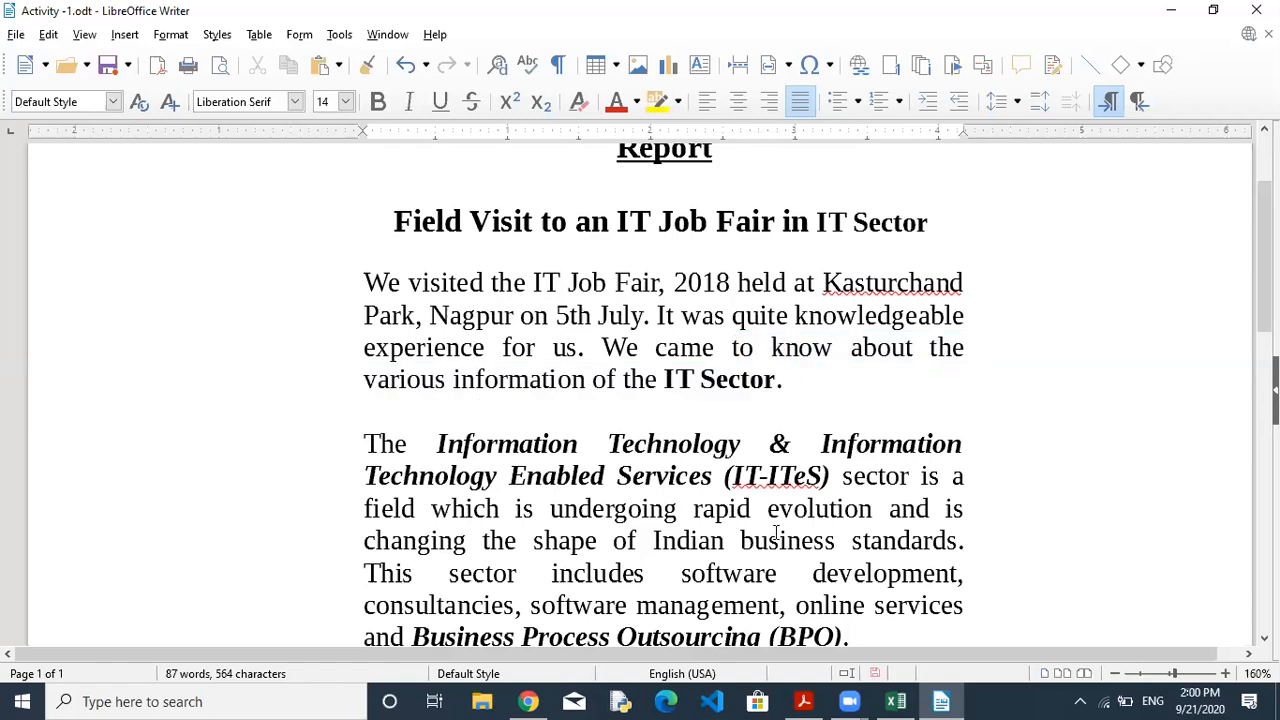
left_click(940, 701)
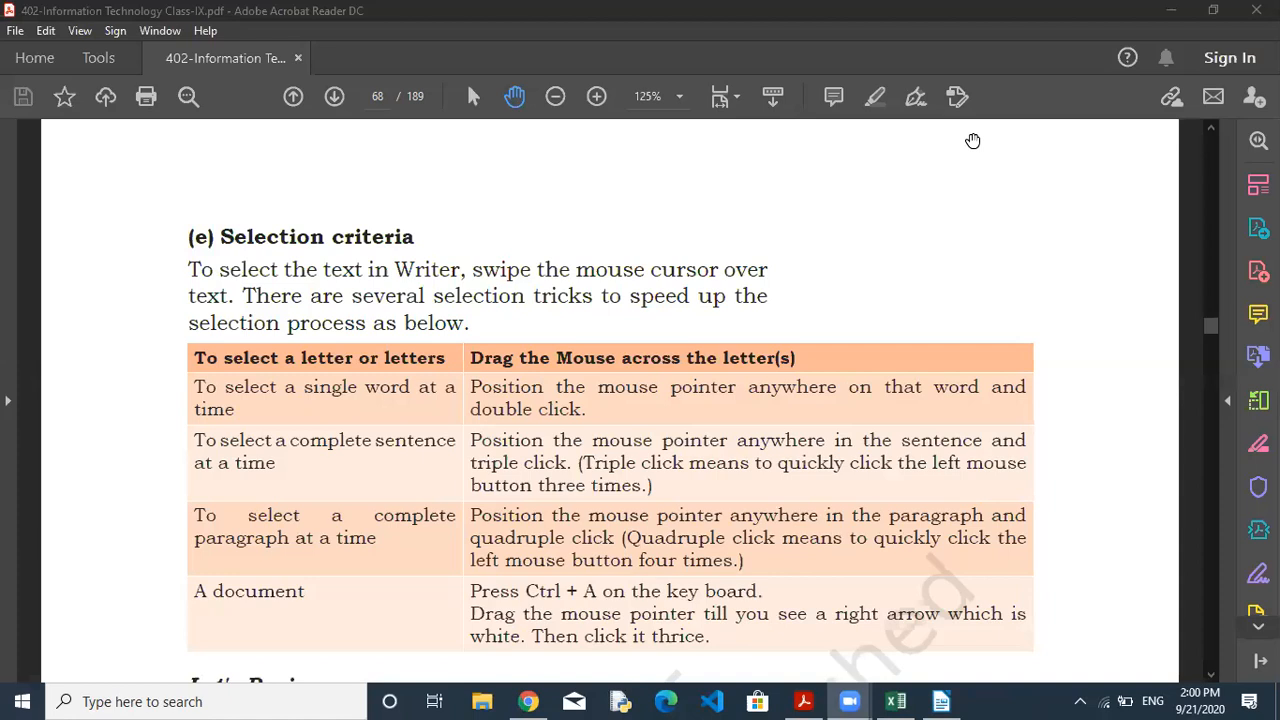
Return from the PDF to the Activity -1 report and place the caret in 'about'.
left_click(973, 141)
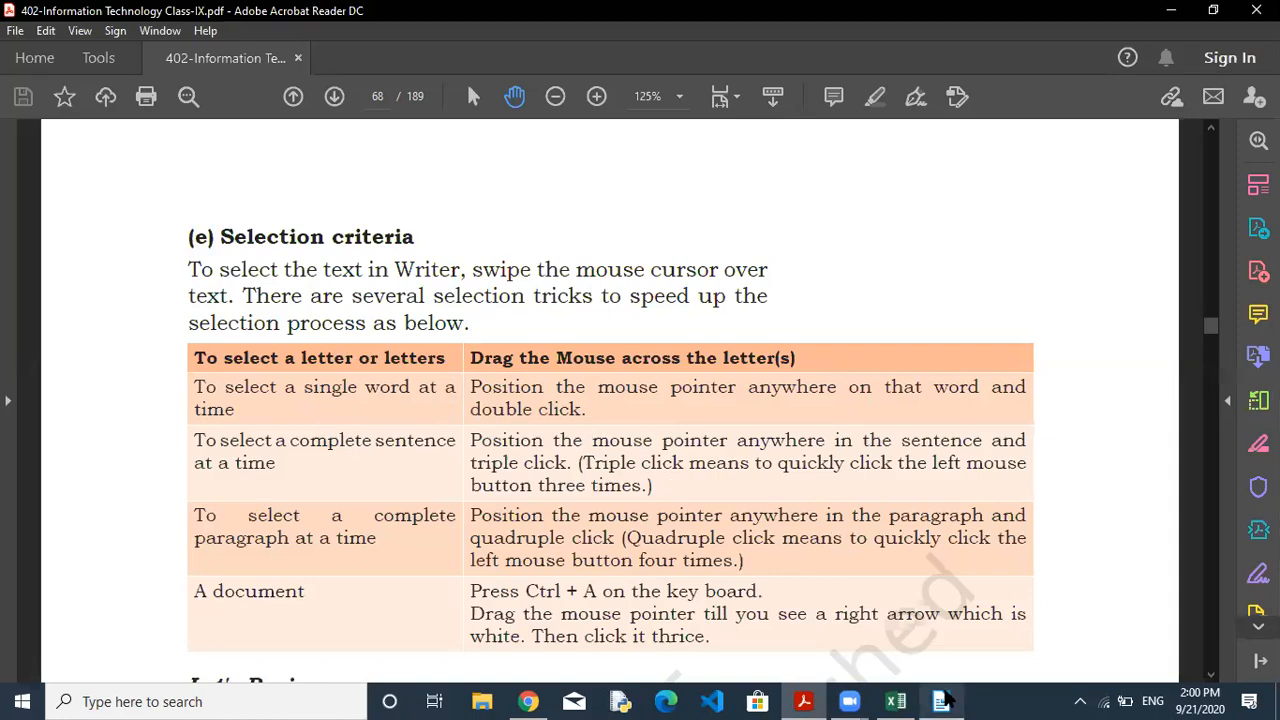
left_click(941, 701)
left_click(893, 347)
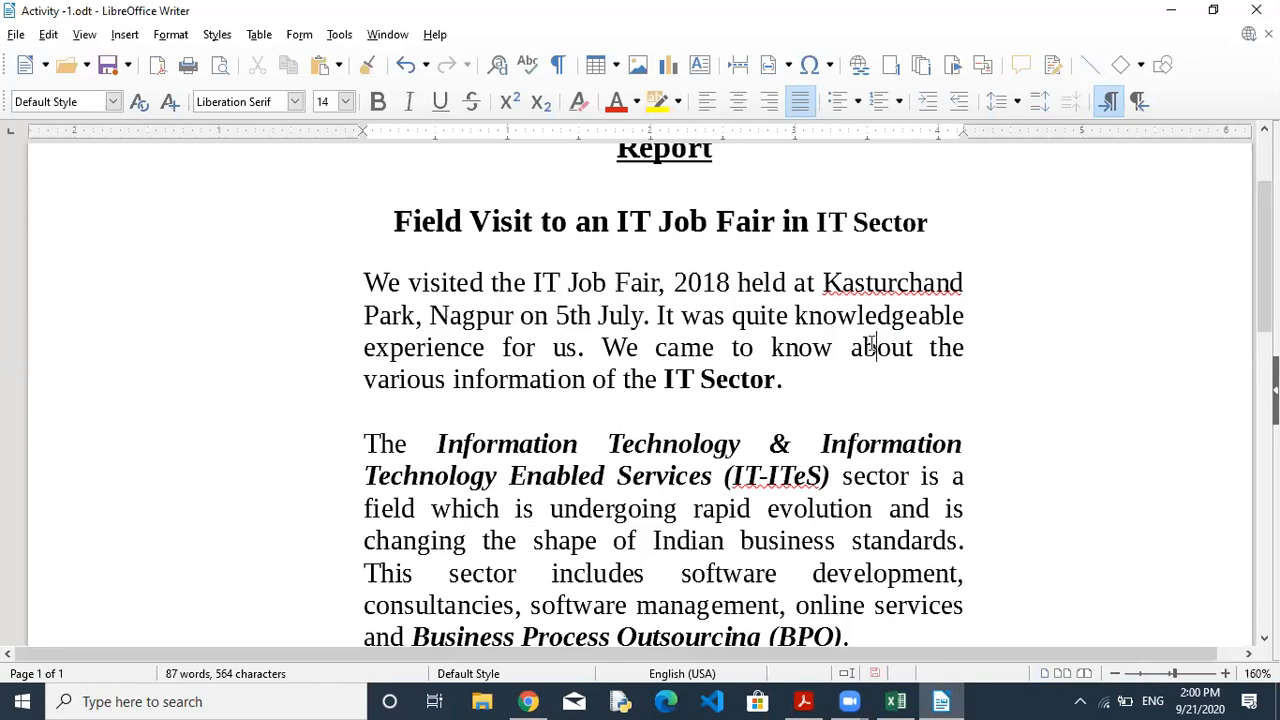
Show sentence selection by triple-click and word selection by double-click on 'about', then go back to the textbook.
triple_click(871, 346)
double_click(871, 346)
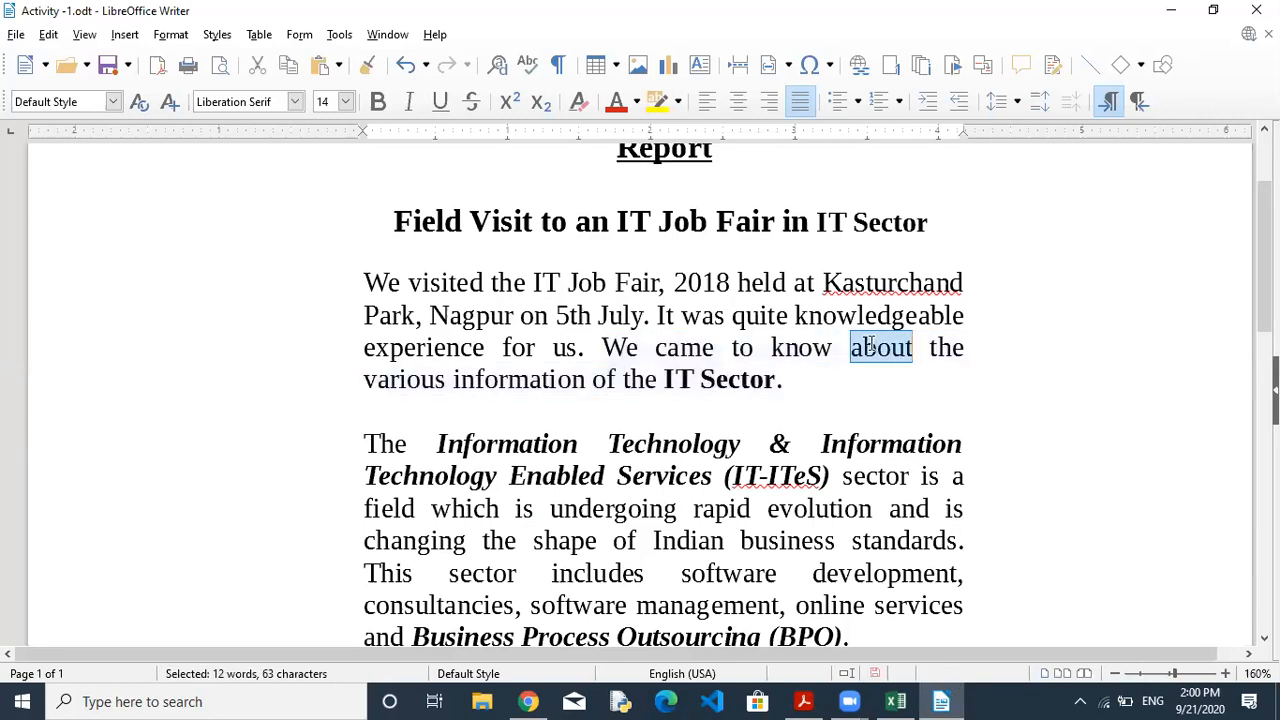
left_click(871, 346)
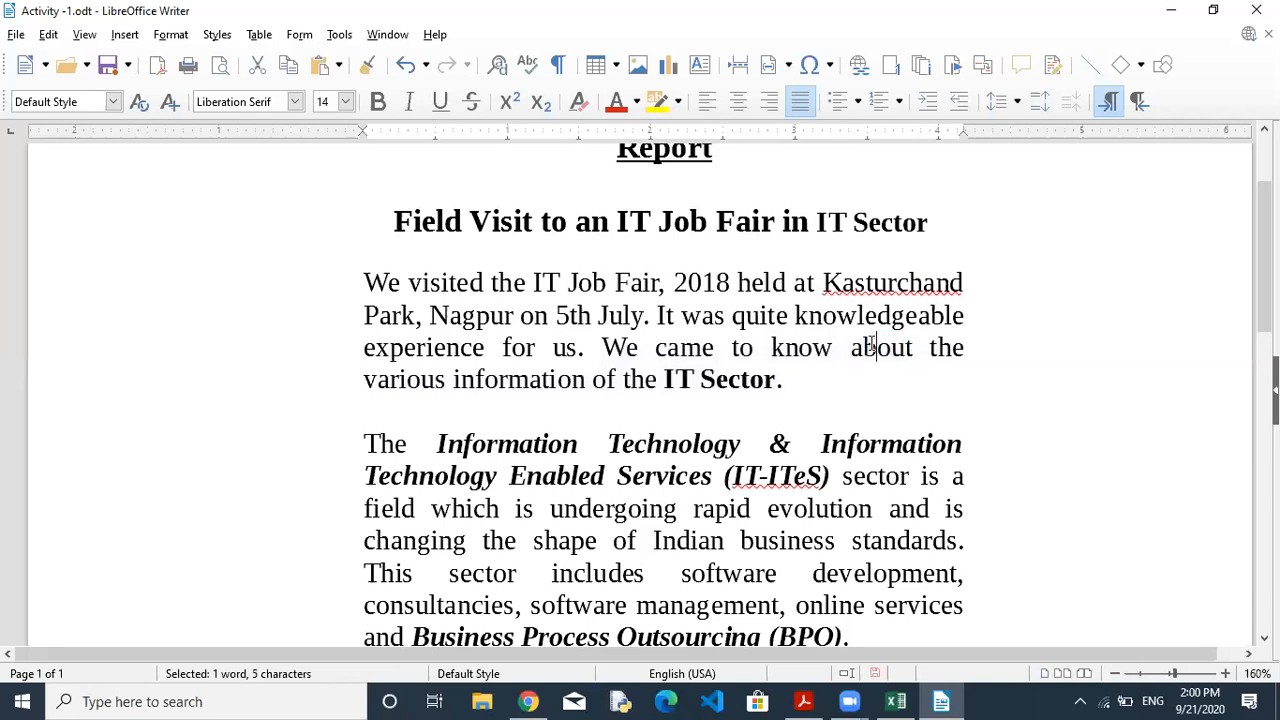
double_click(871, 346)
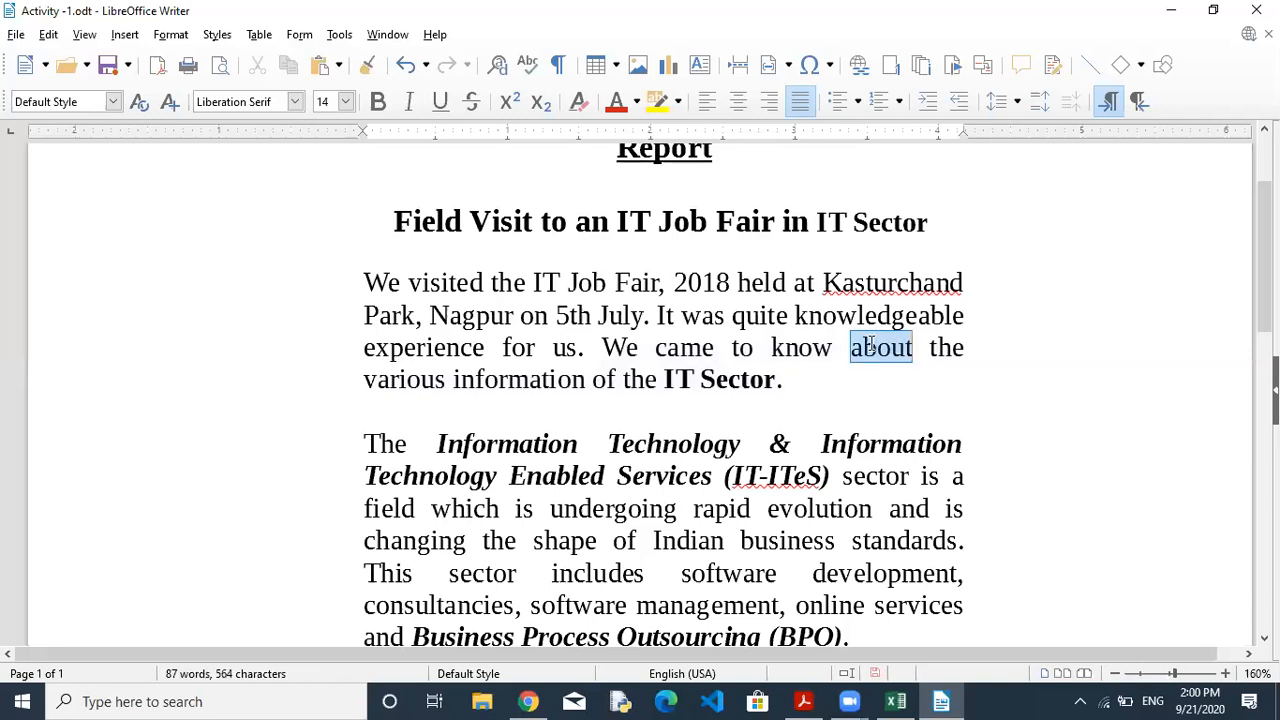
left_click(871, 346)
double_click(871, 346)
left_click(871, 346)
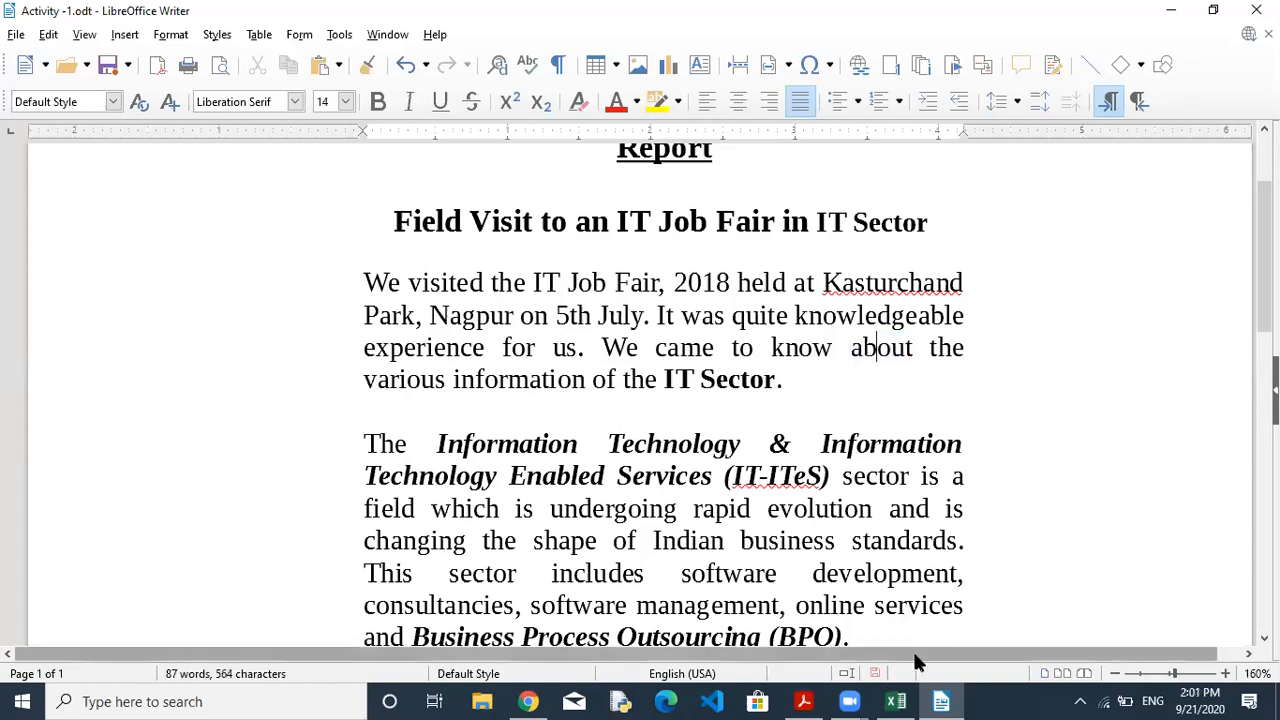
left_click(805, 700)
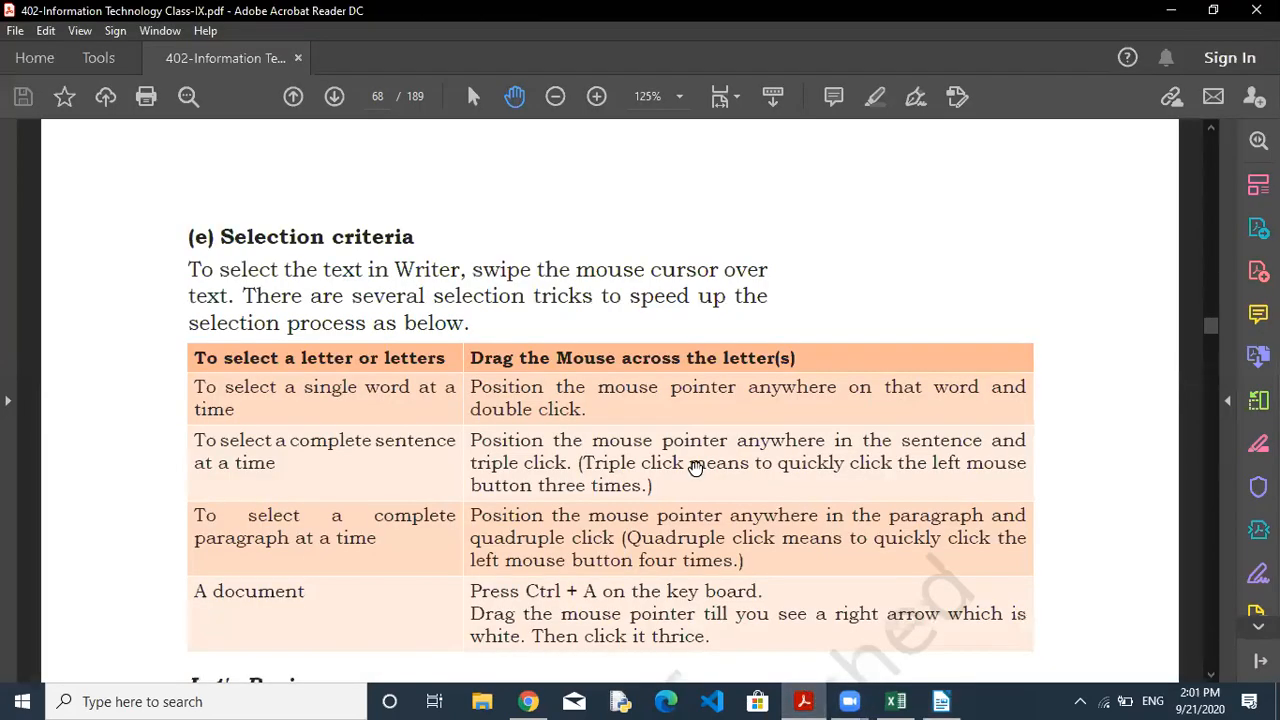
Pan the textbook page up to show Let's Revise, then return to the Activity -1 report.
left_click_drag(695, 468, 695, 324)
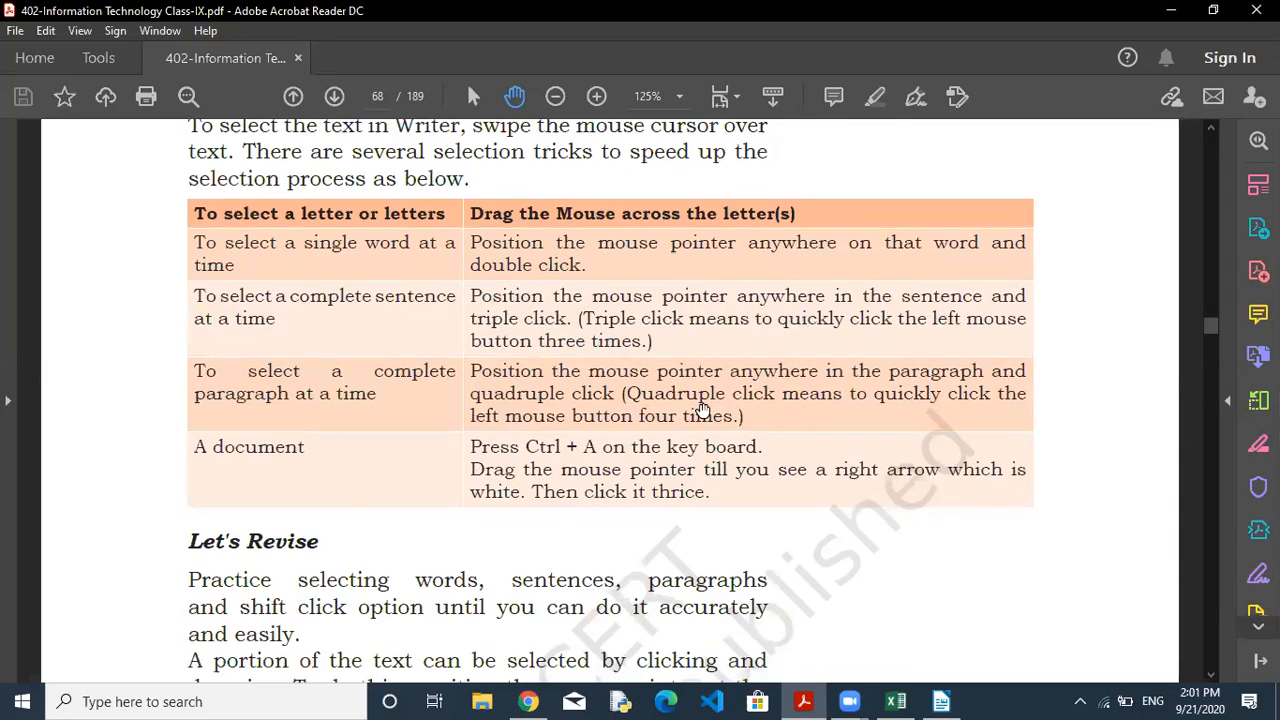
left_click(942, 701)
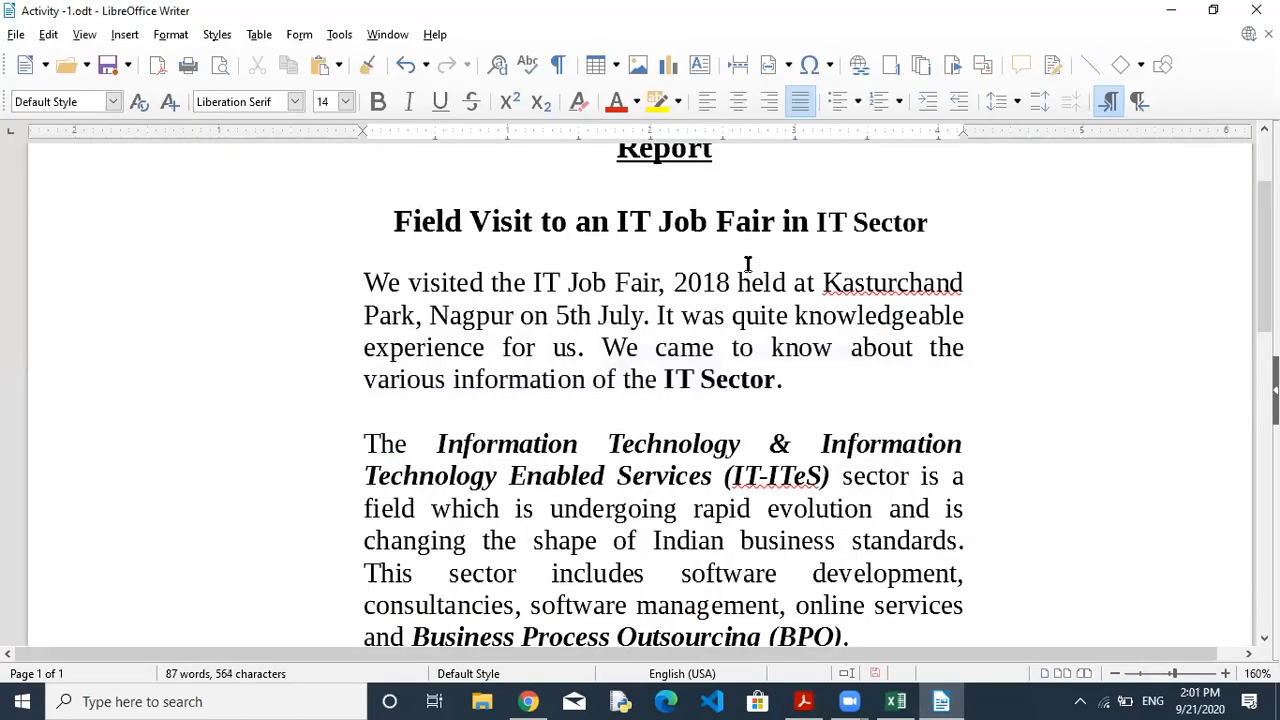
mouse_move(362, 350)
left_mouse_down()
mouse_move(450, 350)
mouse_move(351, 343)
left_mouse_up()
key("Right")
key("shift+End")
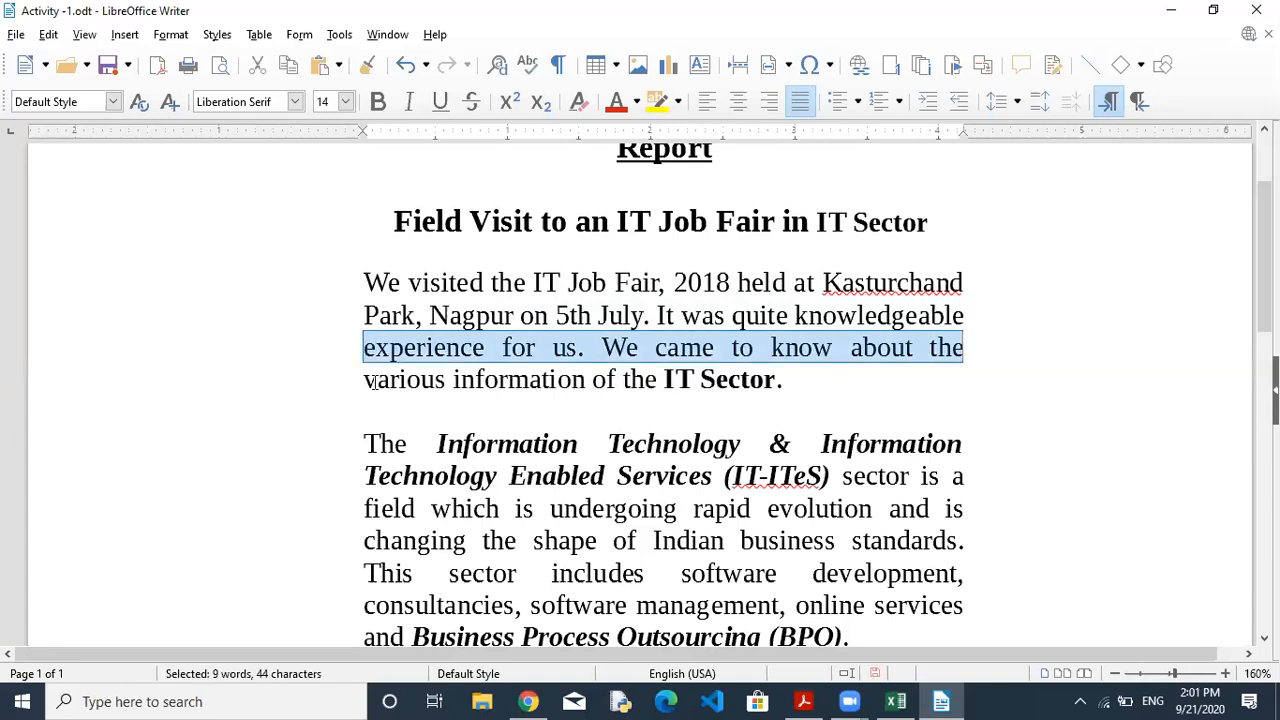
left_click(390, 347)
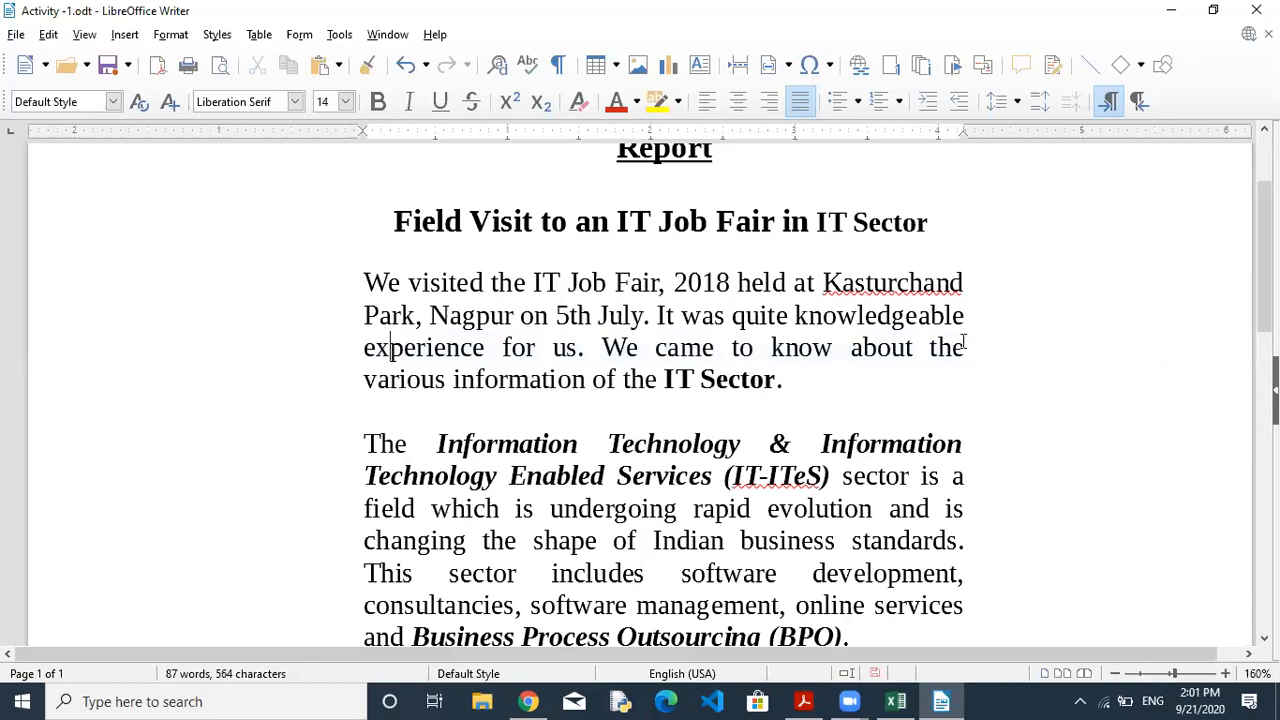
key("shift+Home")
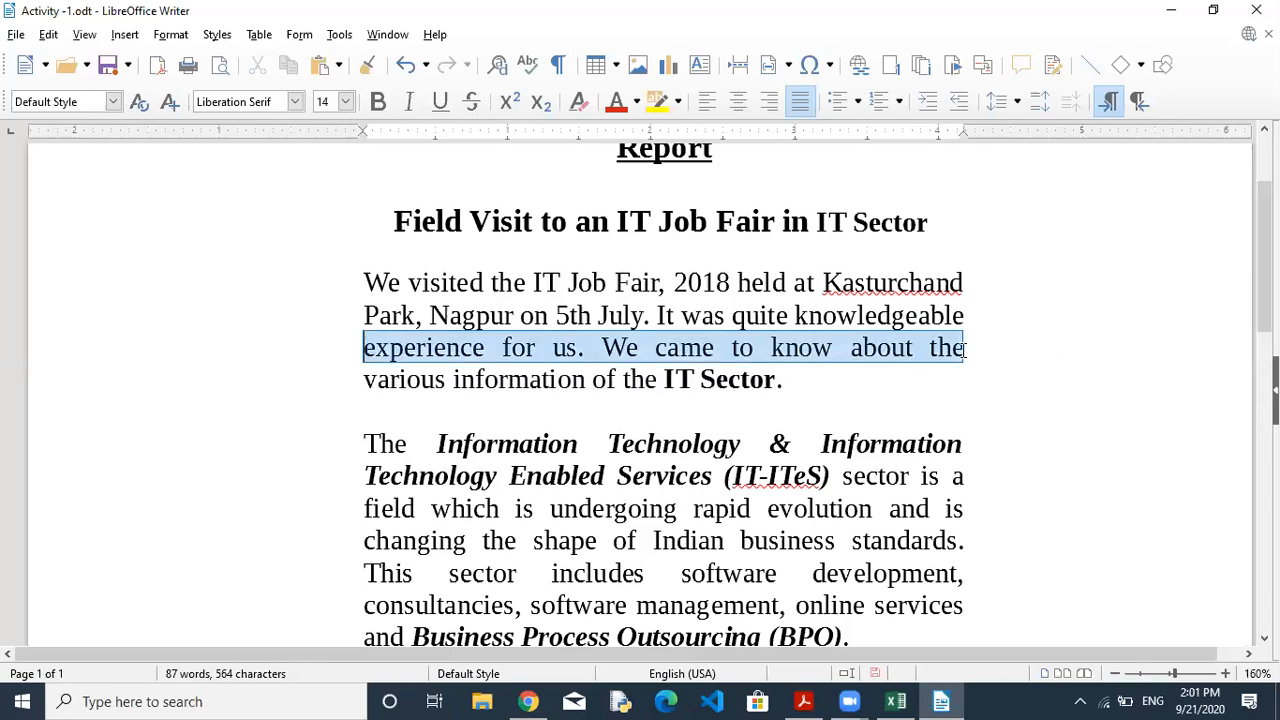
left_click(528, 347)
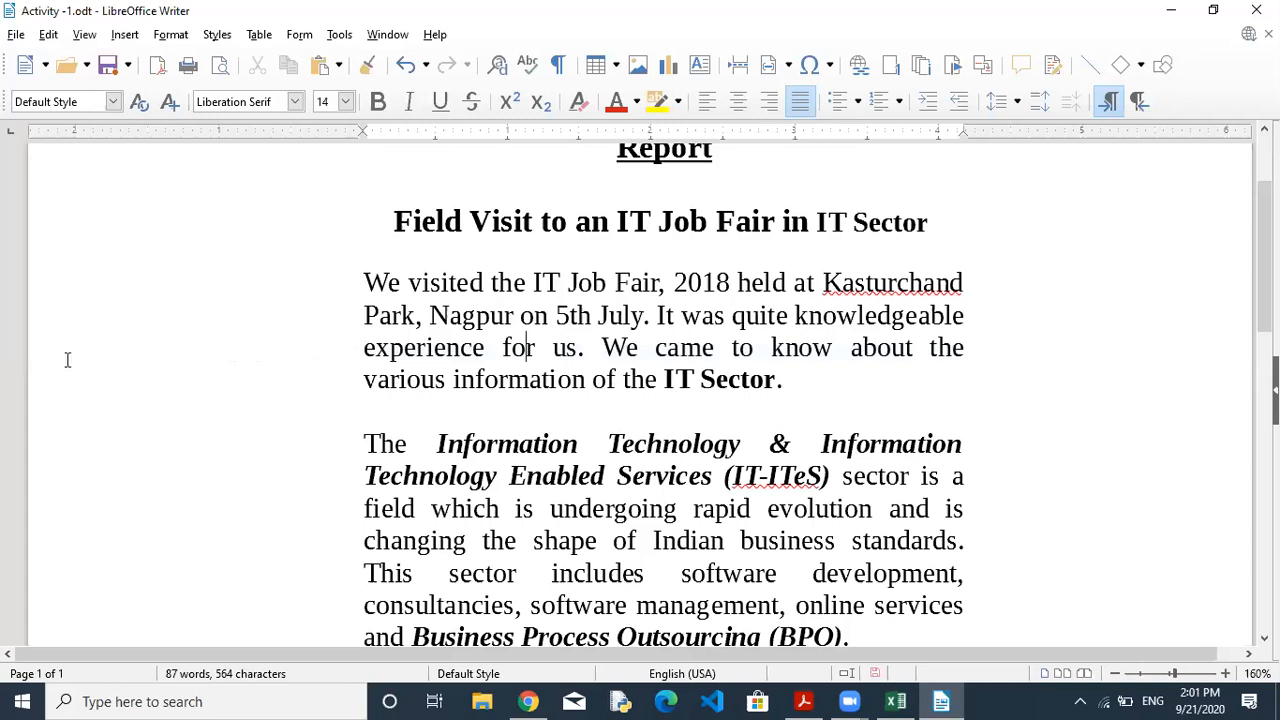
left_click(679, 352)
triple_click(679, 352)
left_click(679, 352)
triple_click(679, 352)
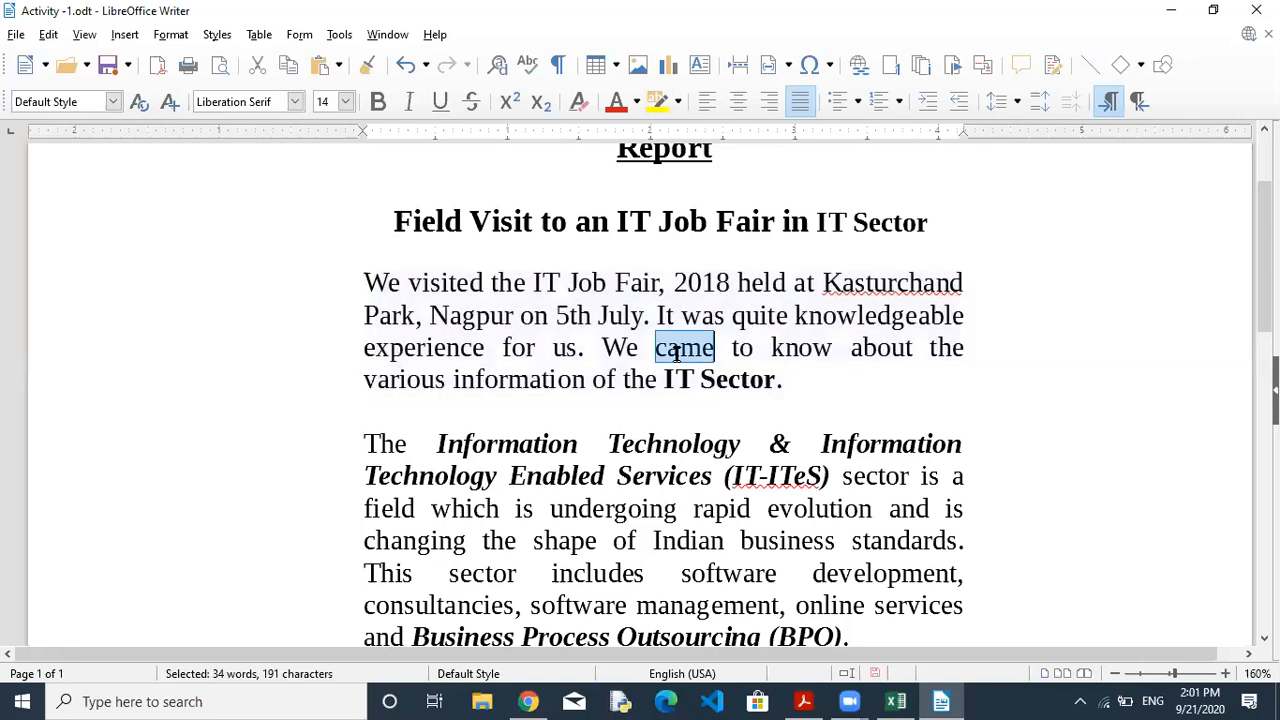
double_click(679, 352)
left_click(679, 352)
double_click(679, 352)
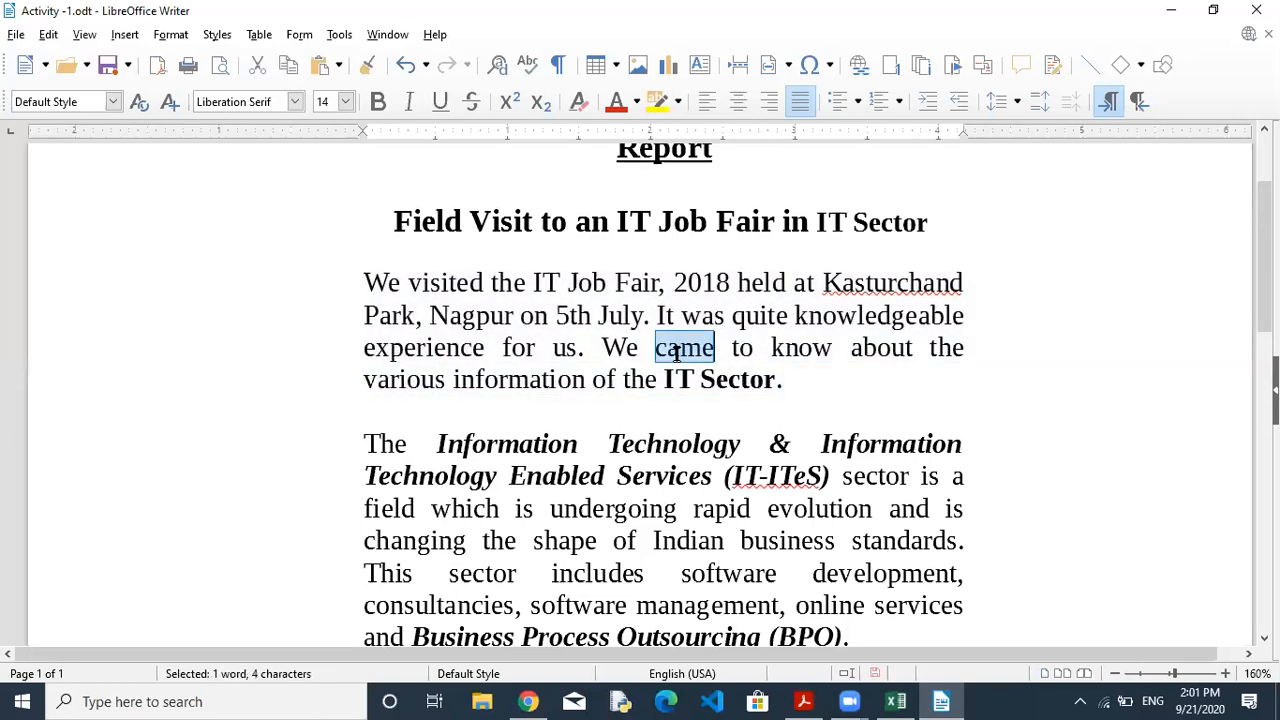
left_click(677, 352)
triple_click(660, 375)
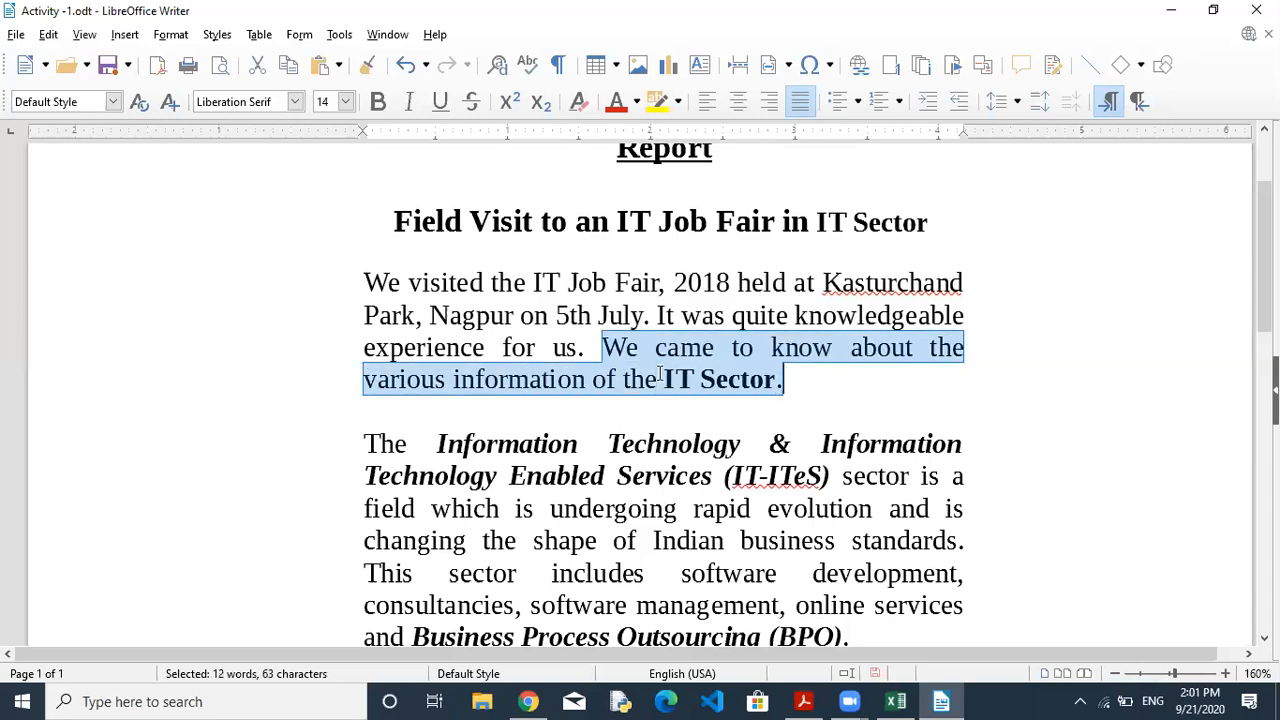
double_click(683, 316)
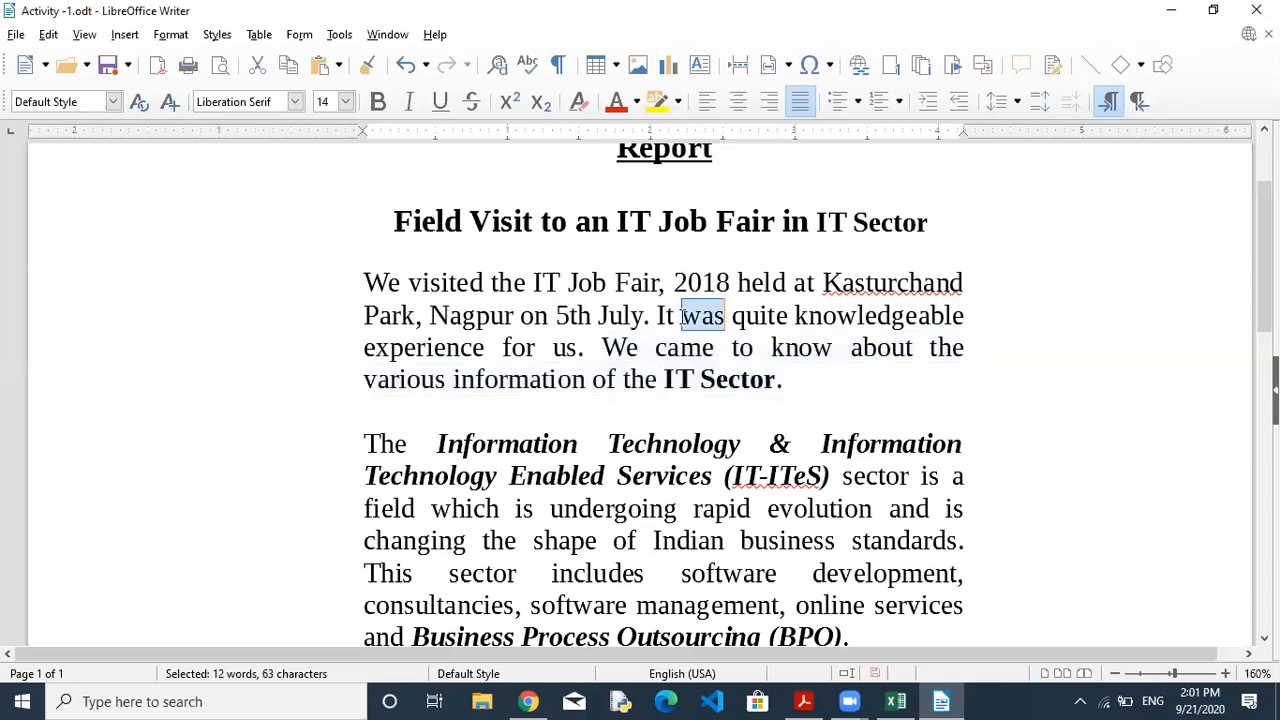
left_click(683, 316)
triple_click(685, 283)
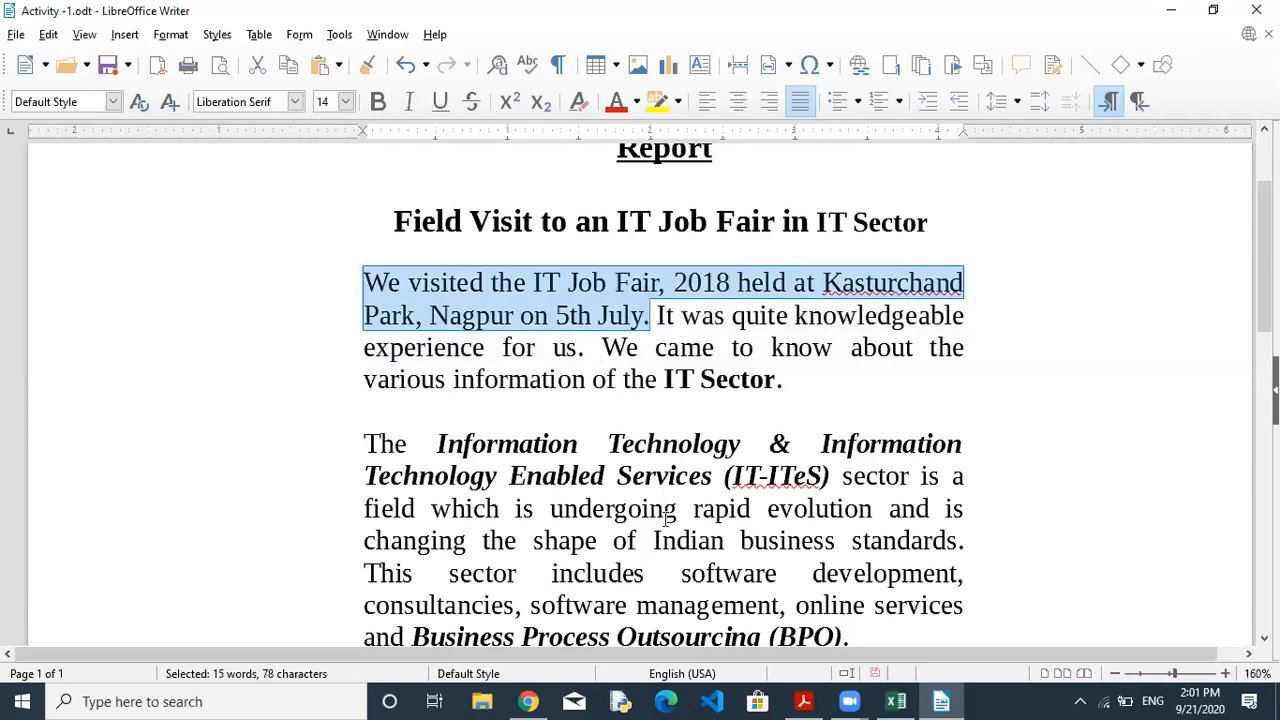
triple_click(670, 444)
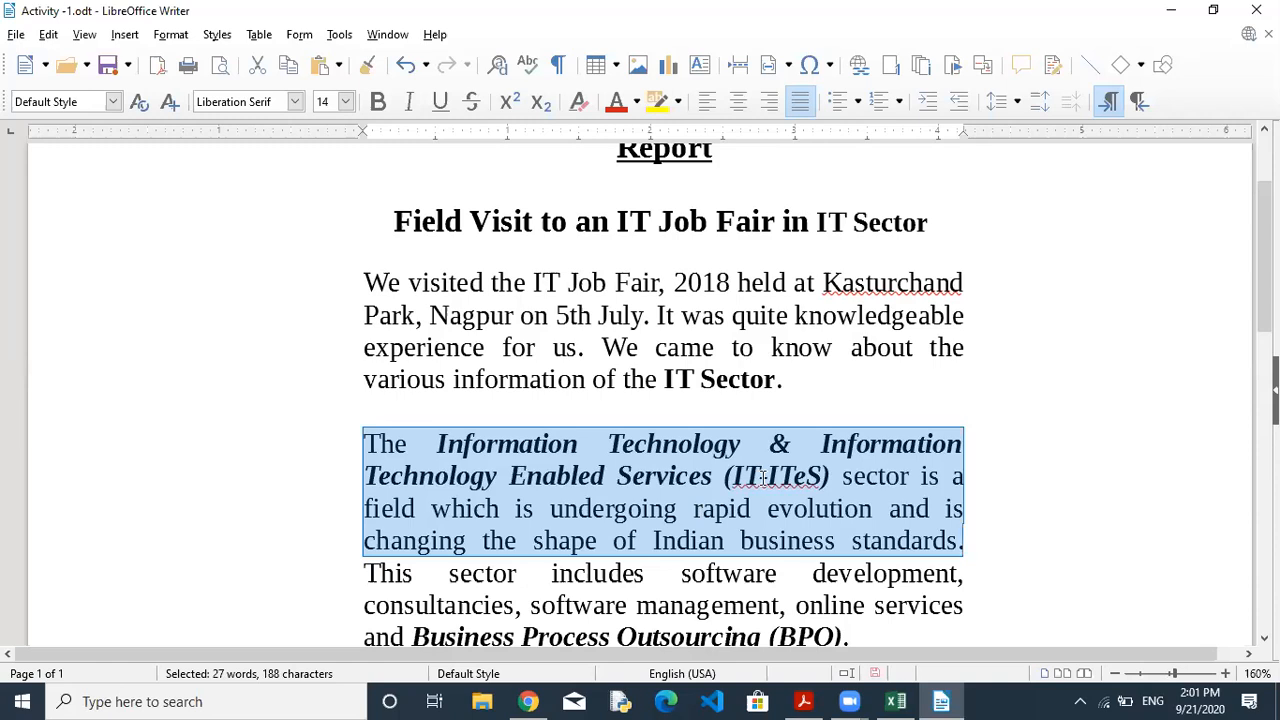
left_click(774, 282)
double_click(801, 350)
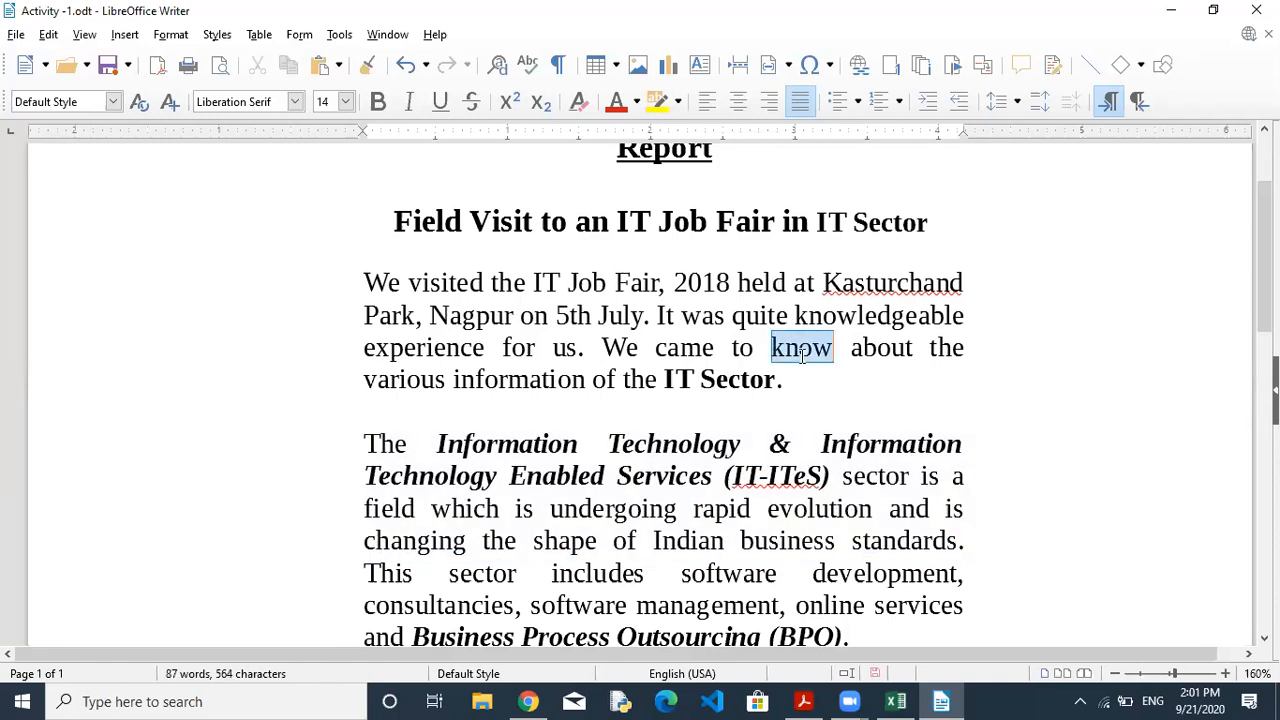
triple_click(838, 315)
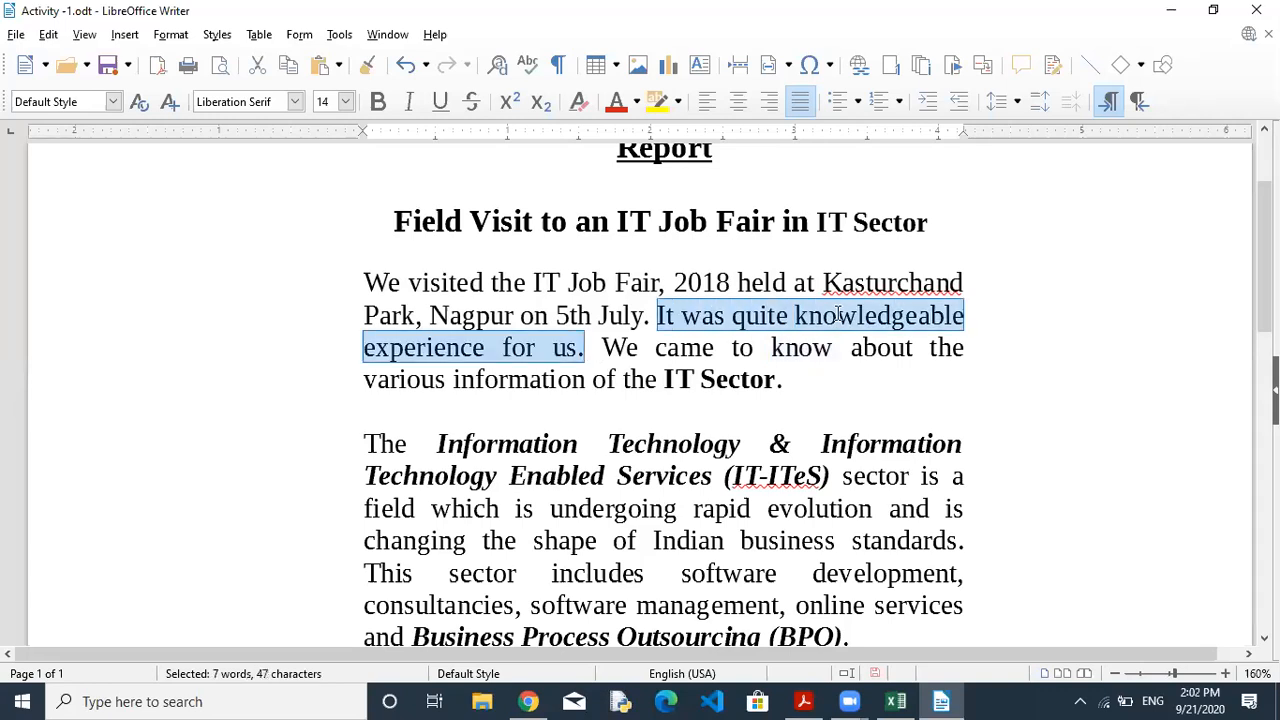
double_click(741, 396)
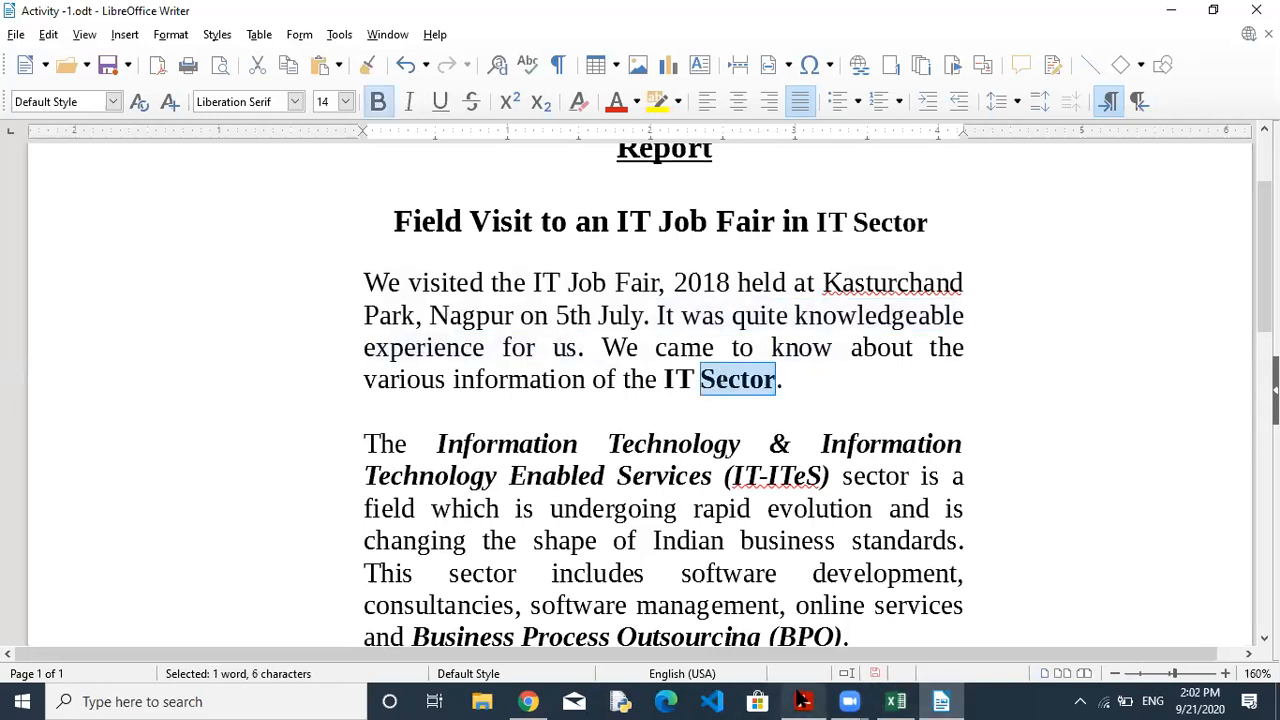
left_click(802, 701)
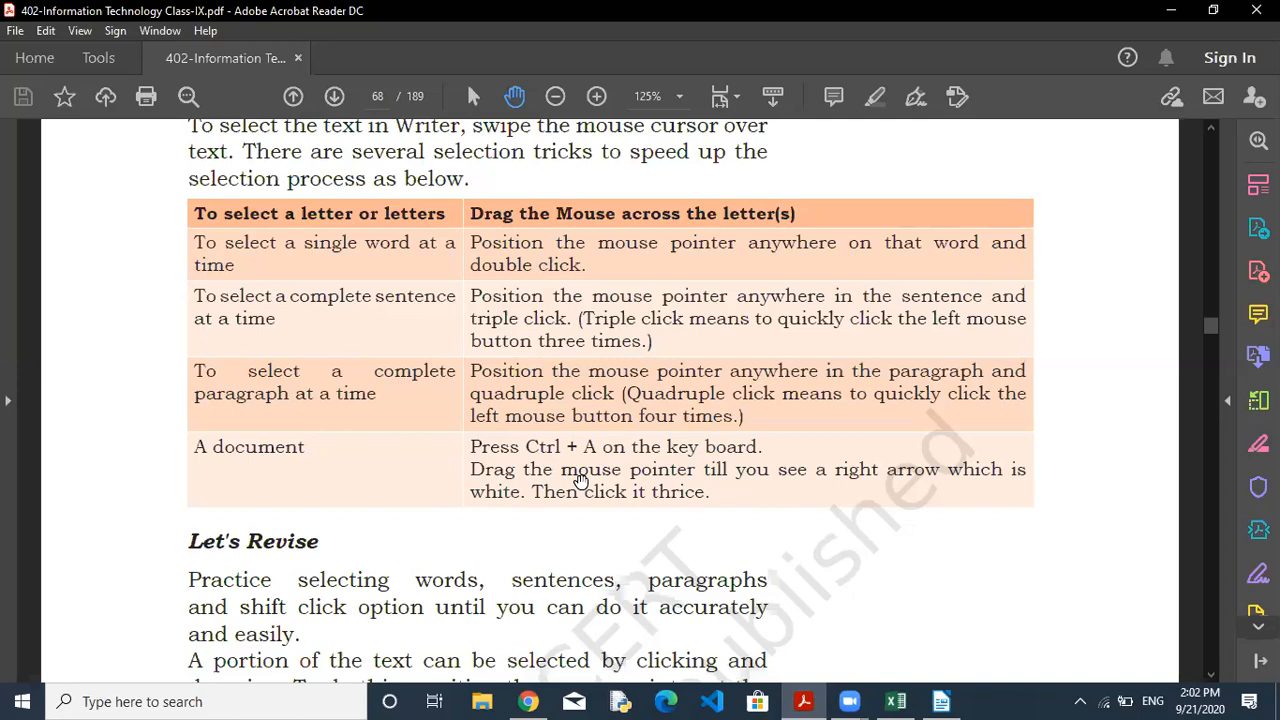
left_click(941, 701)
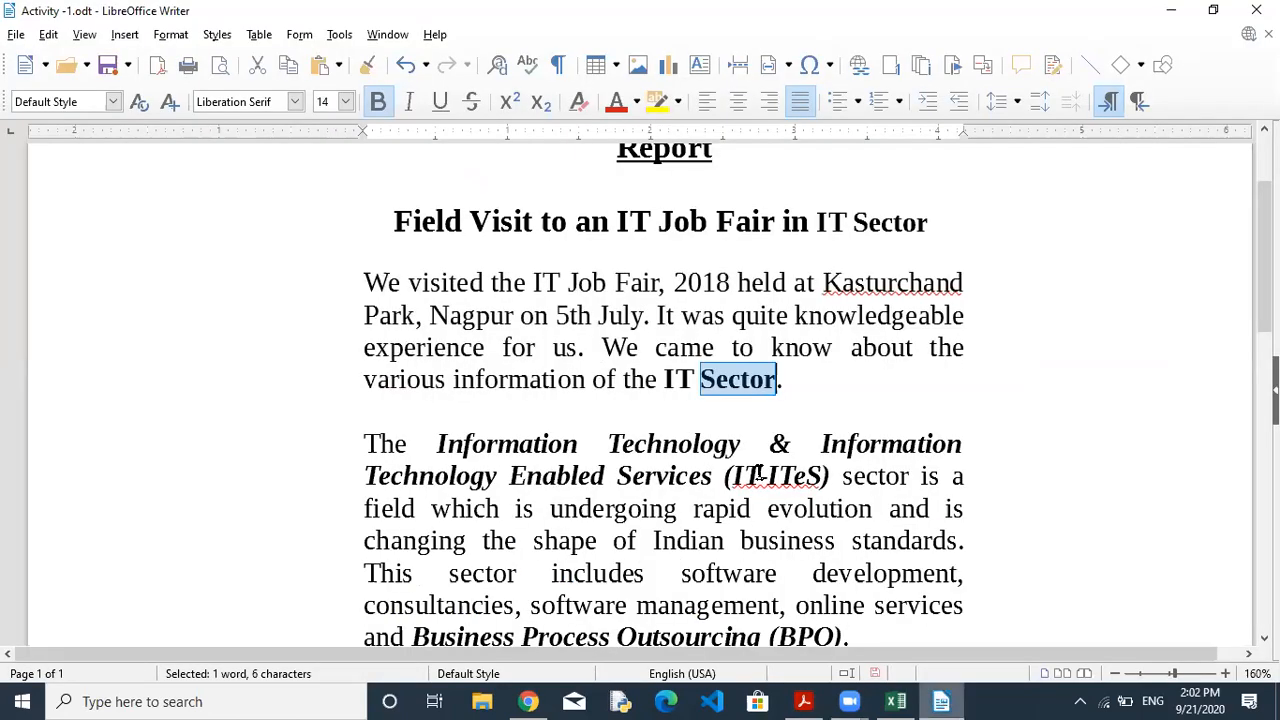
left_click(357, 260)
left_click_drag(357, 266, 877, 386)
left_click(370, 441)
left_click_drag(370, 441, 818, 571)
left_click(818, 571)
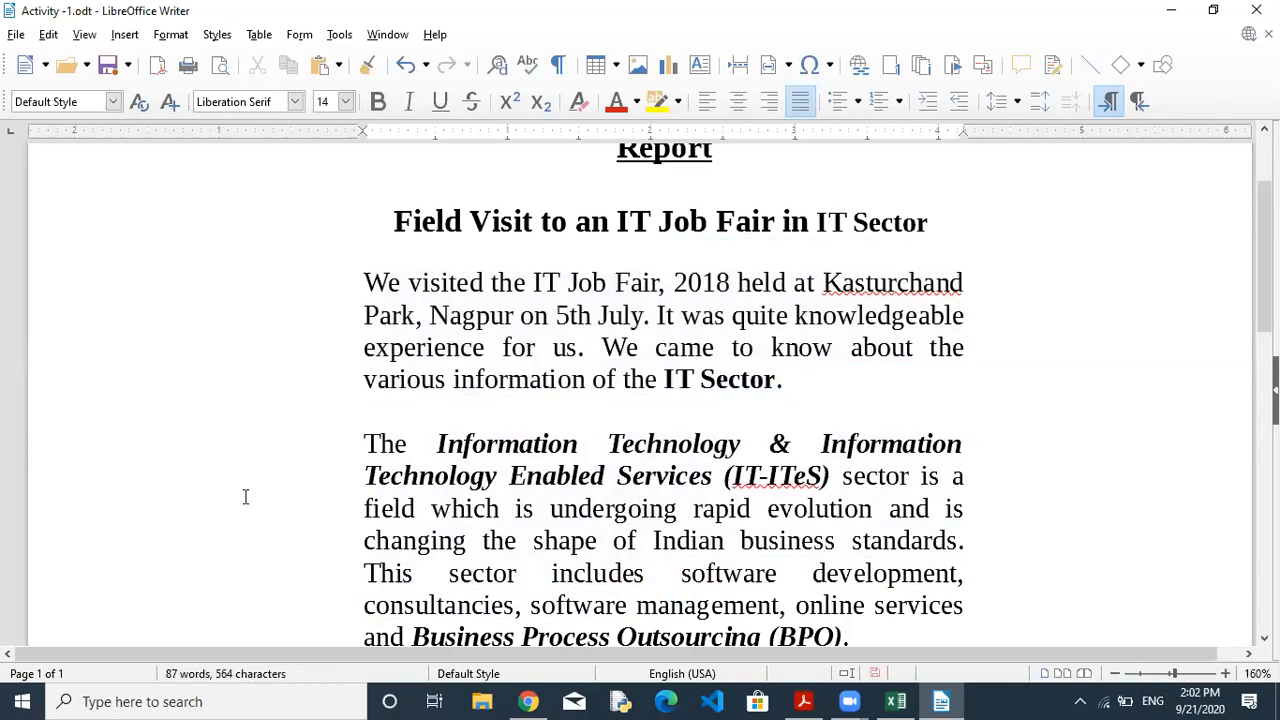
left_click(696, 545)
triple_click(696, 545)
left_click(696, 545)
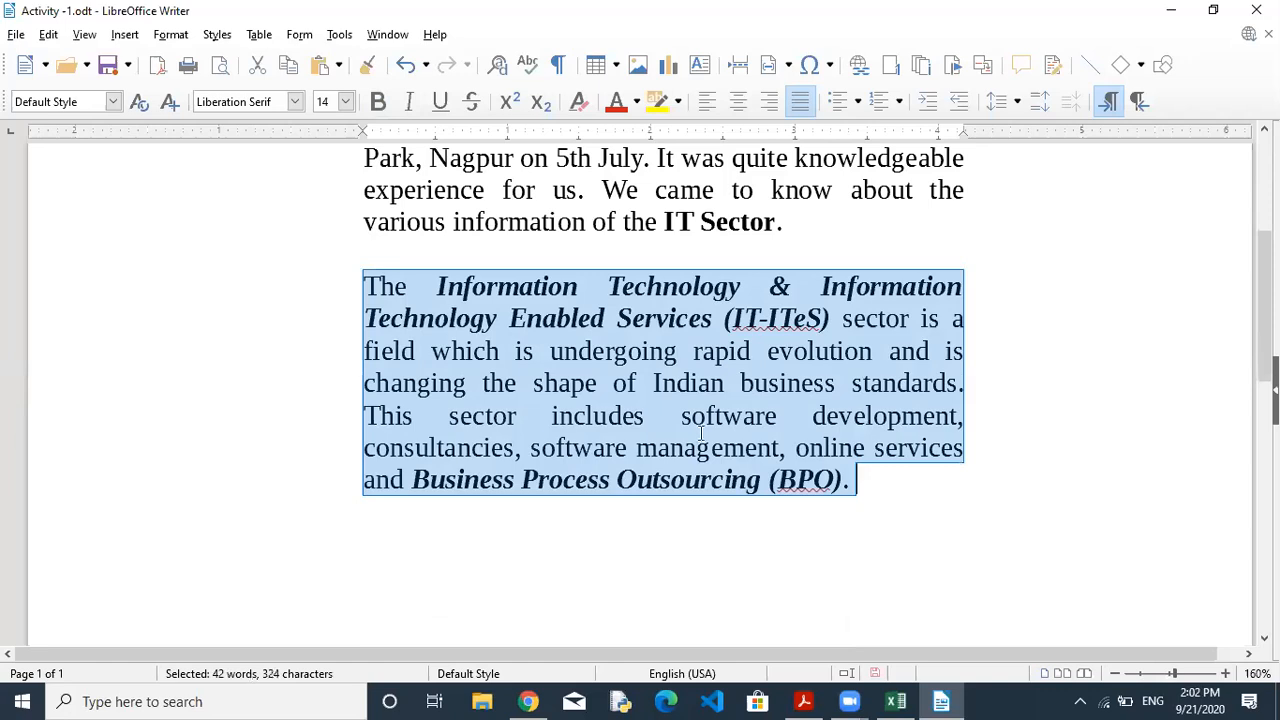
left_click(716, 186)
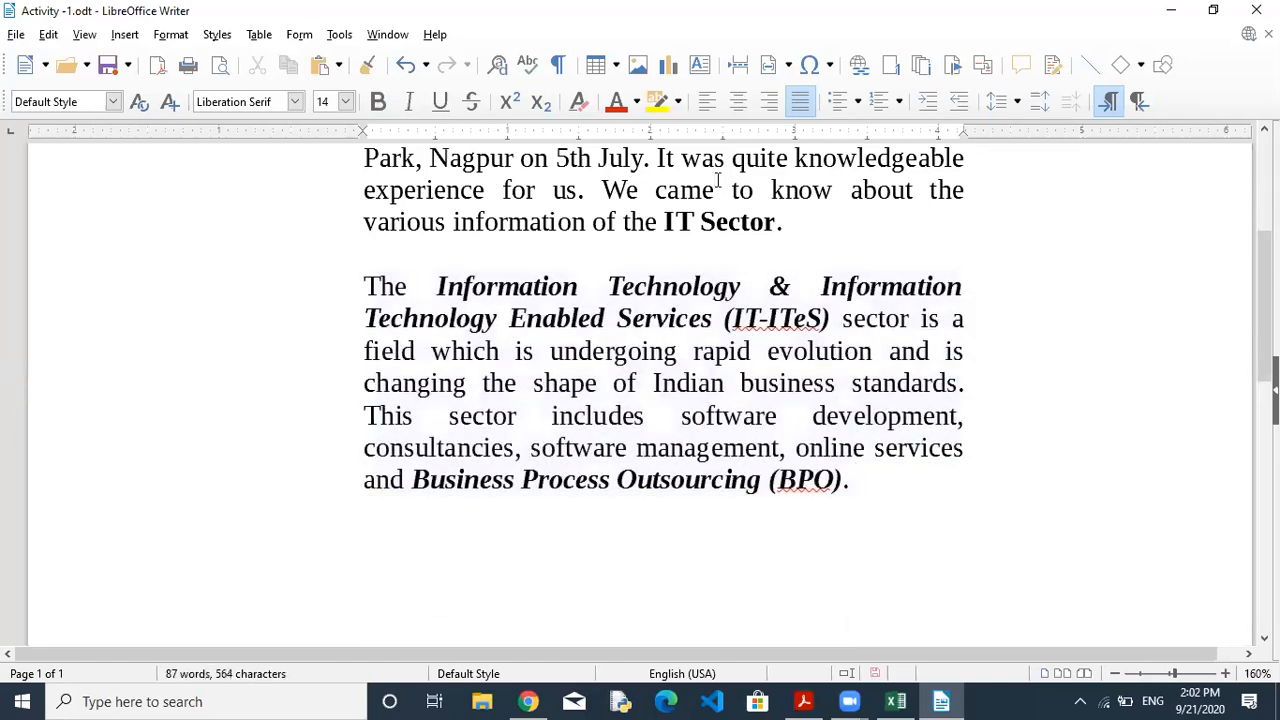
double_click(716, 186)
left_click(716, 186)
left_click(716, 186)
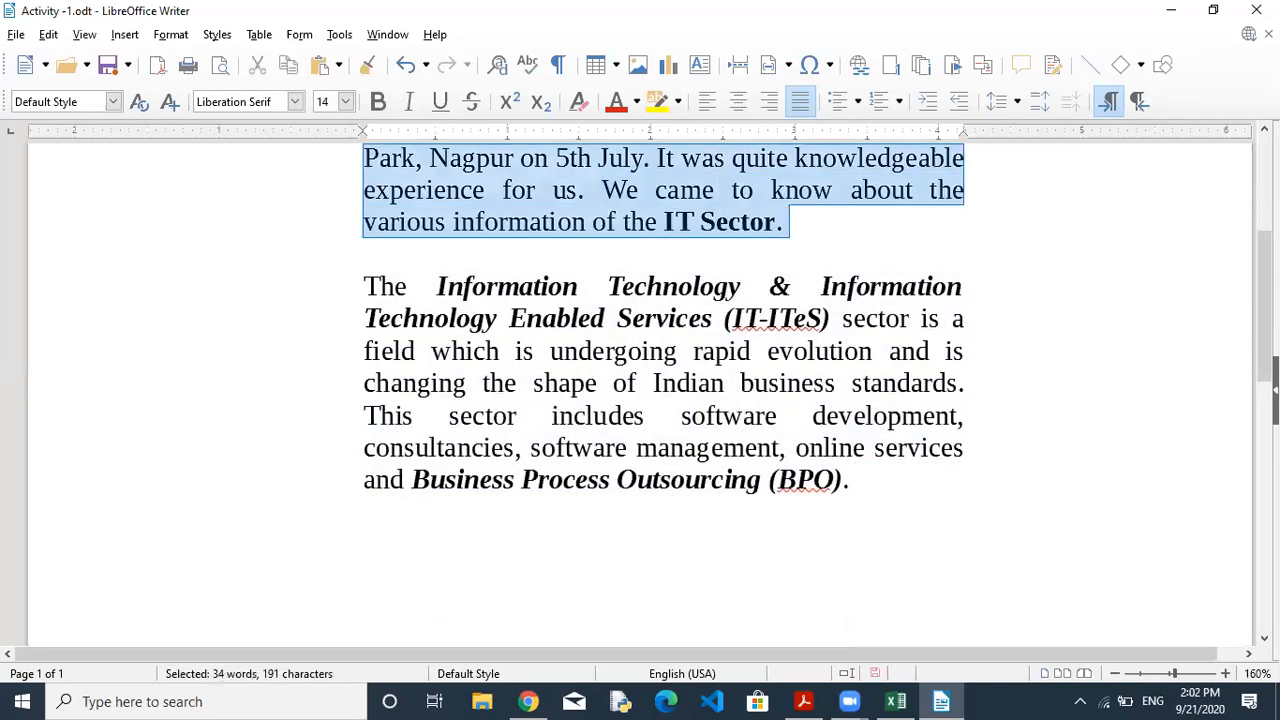
scroll(1264, 300, "up", 3)
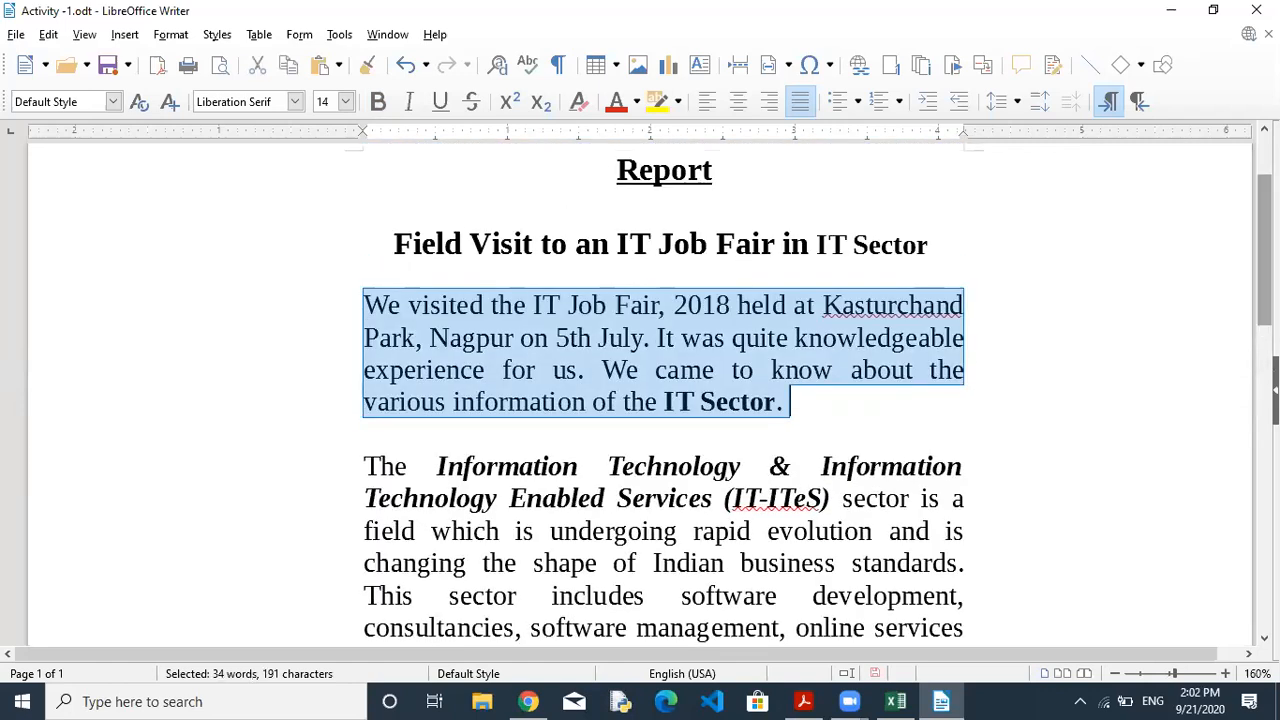
left_click(645, 595)
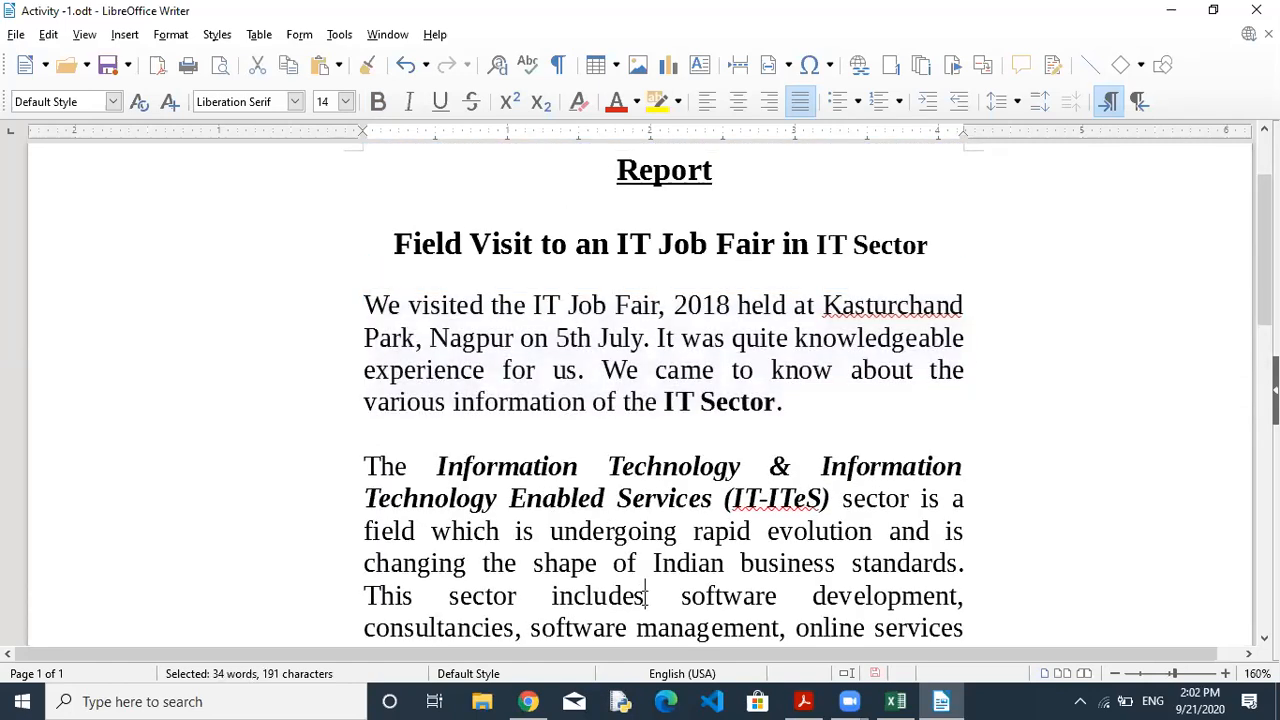
triple_click(645, 595)
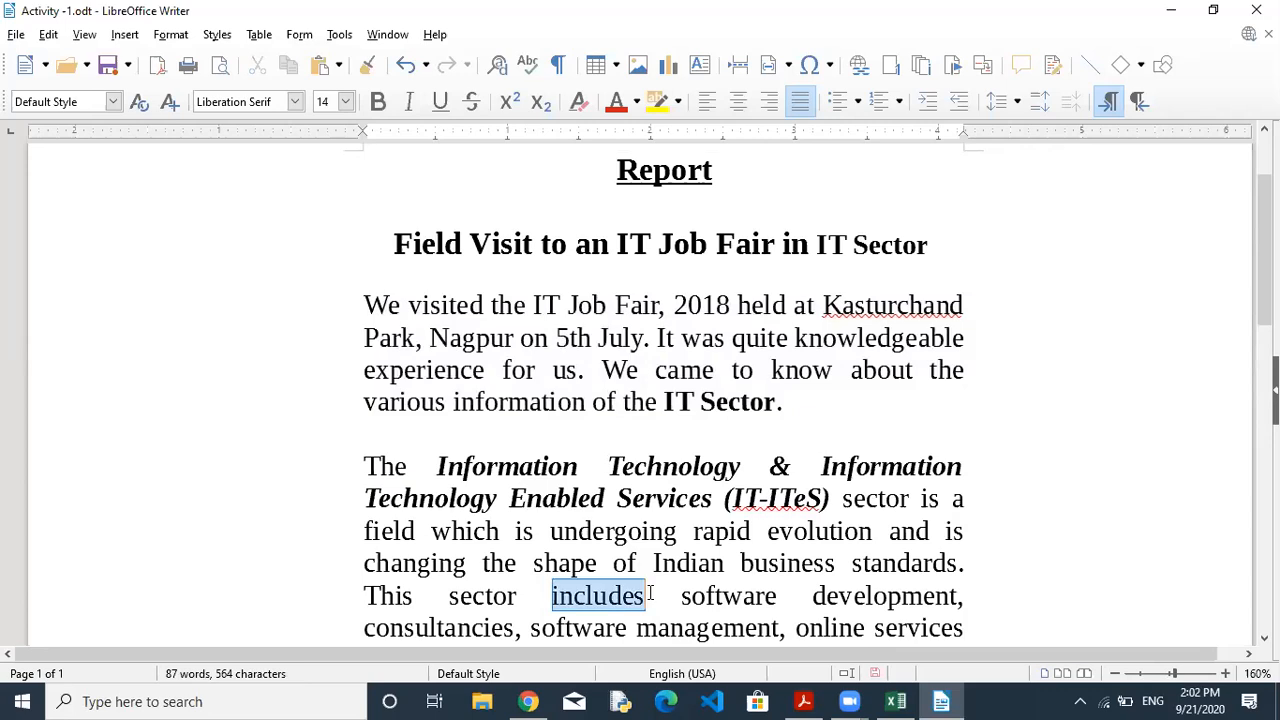
scroll(649, 594, "down", 3)
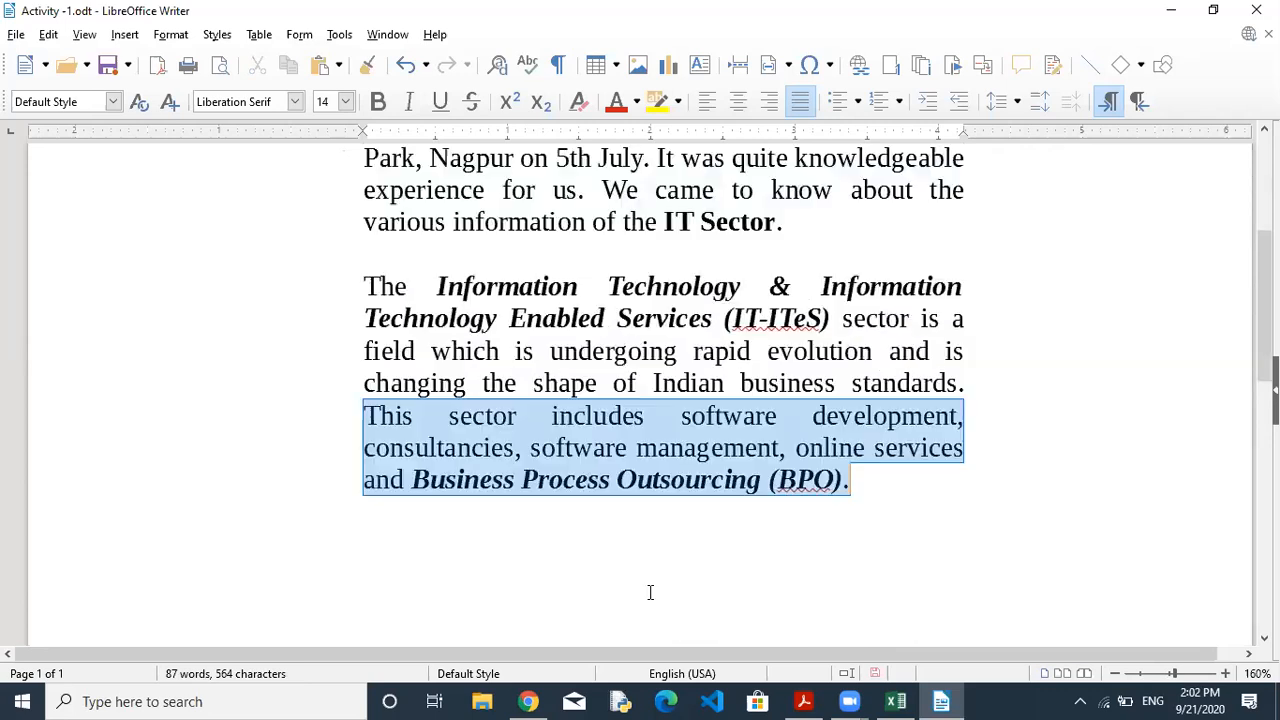
double_click(708, 383)
double_click(708, 383)
double_click(710, 372)
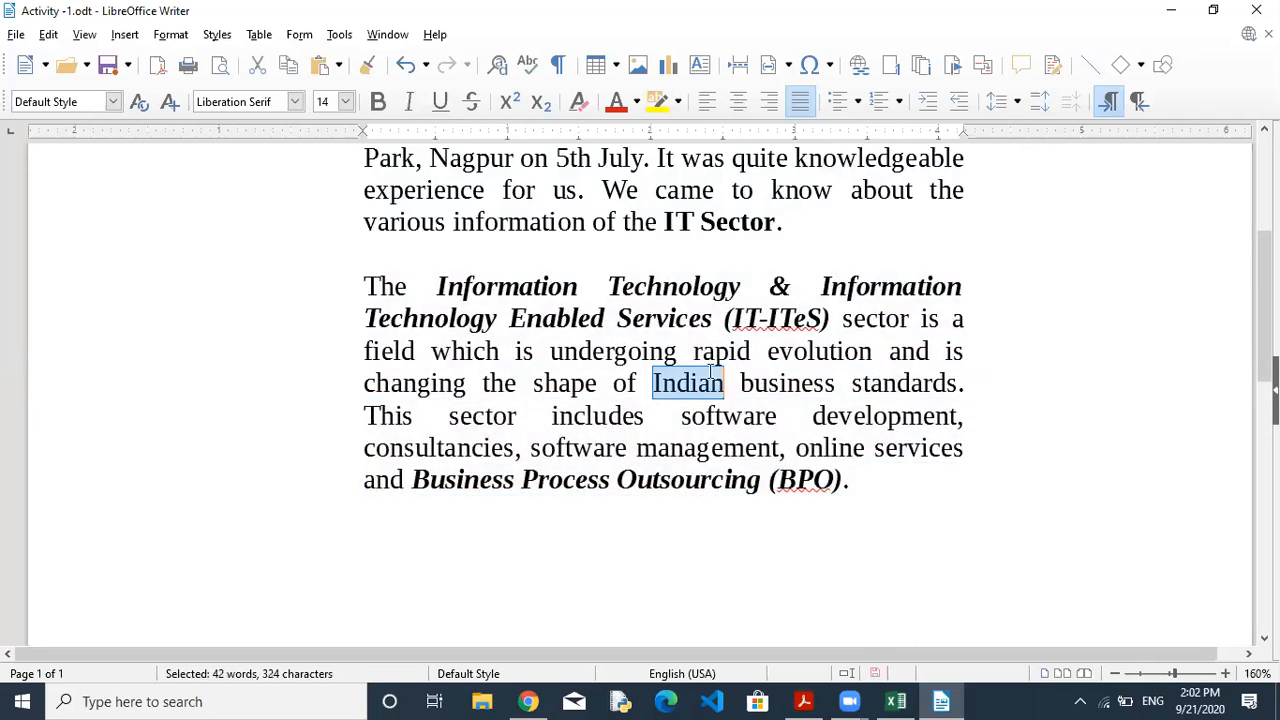
triple_click(710, 372)
left_click(710, 372)
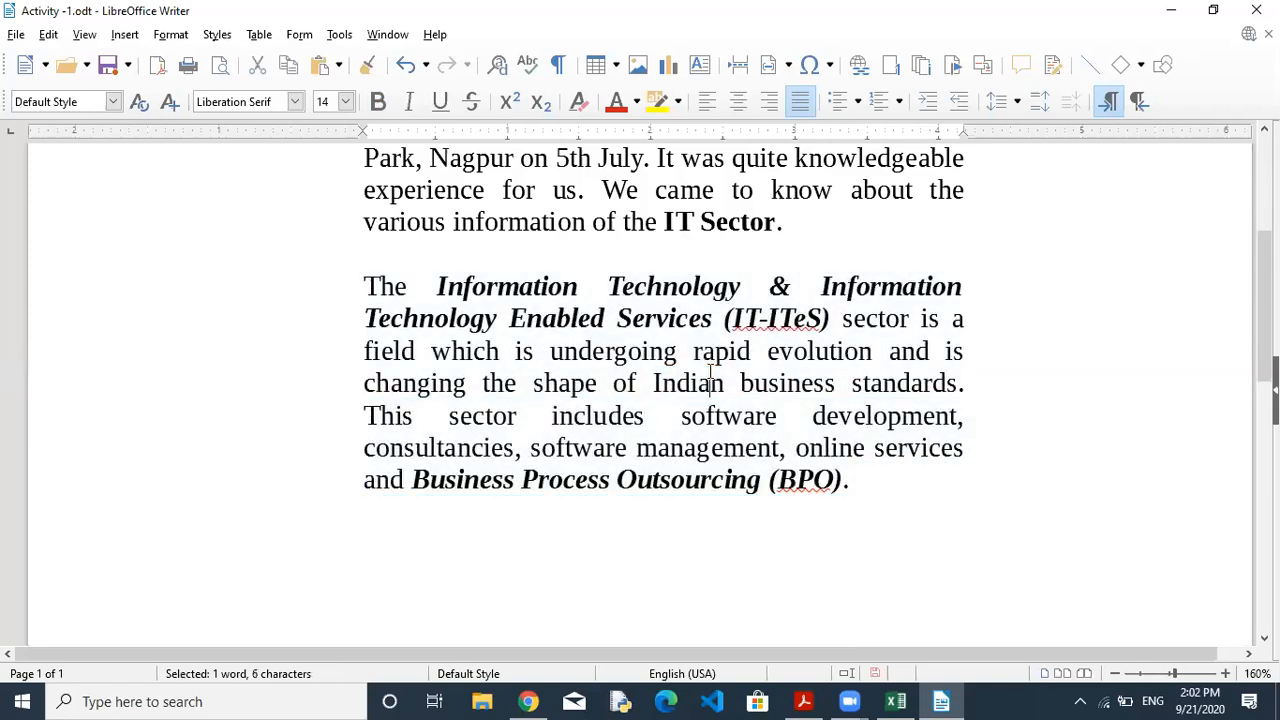
triple_click(710, 372)
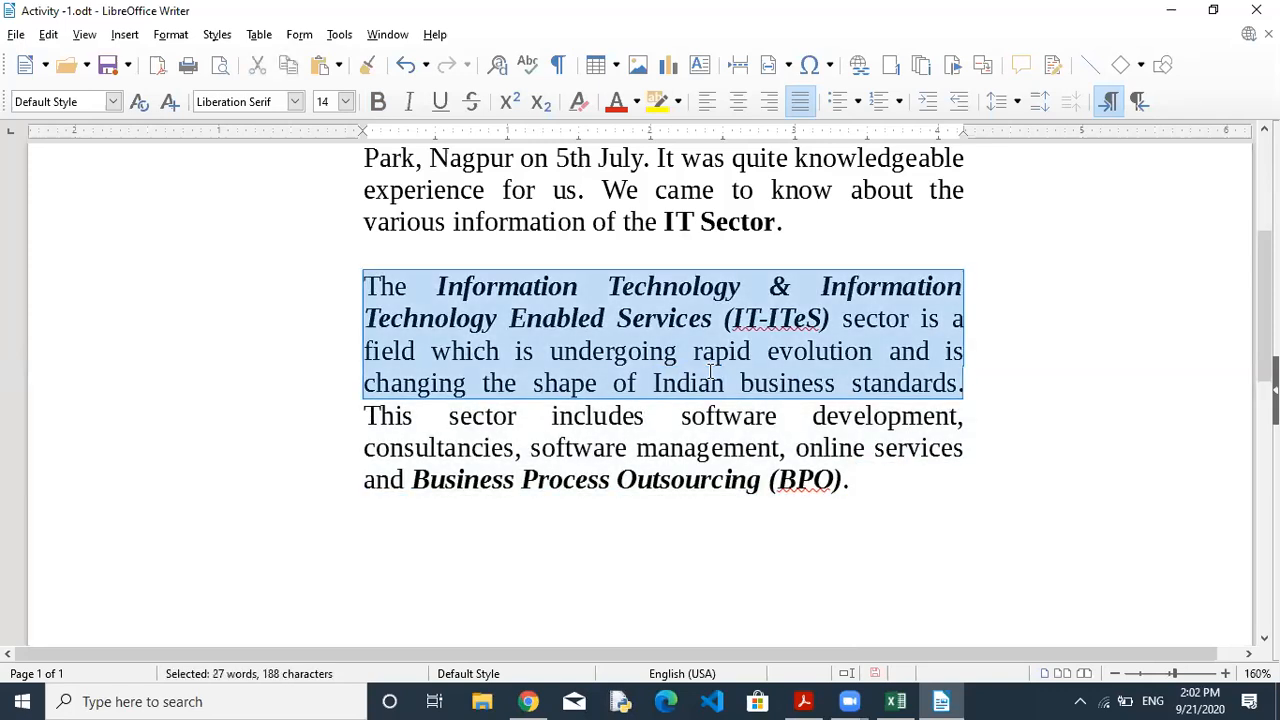
left_click(710, 372)
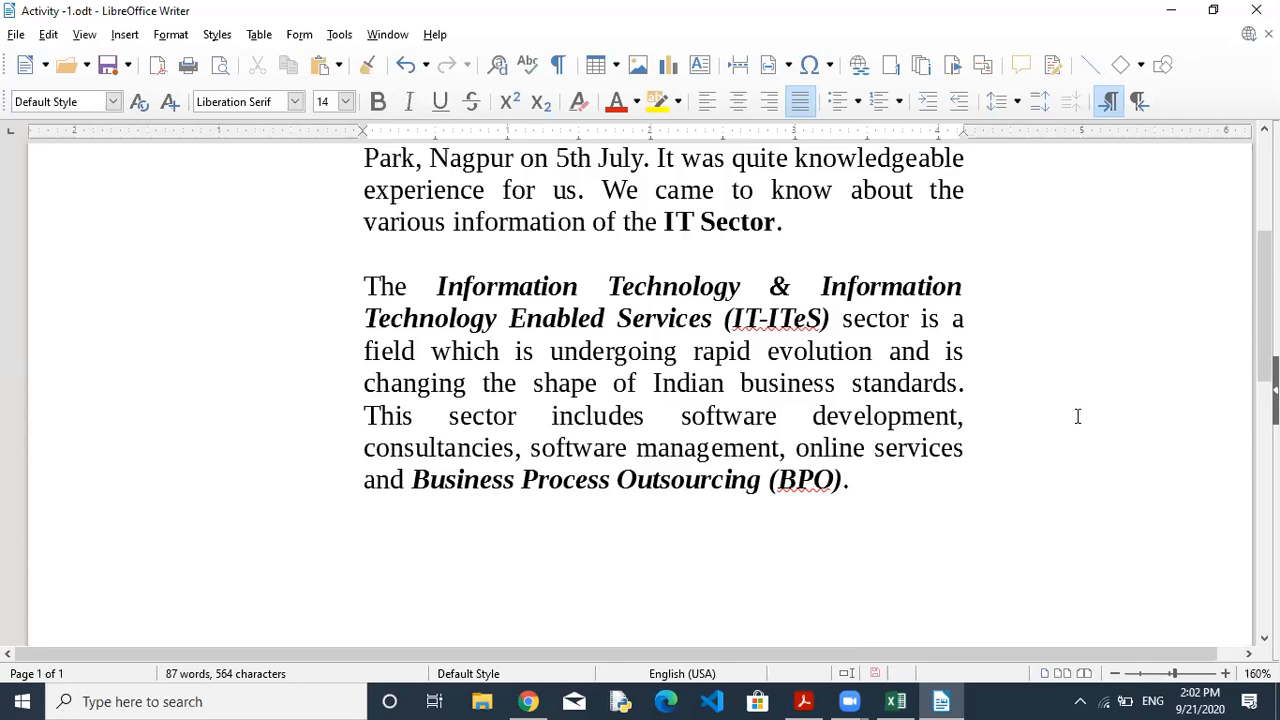
left_click(800, 700)
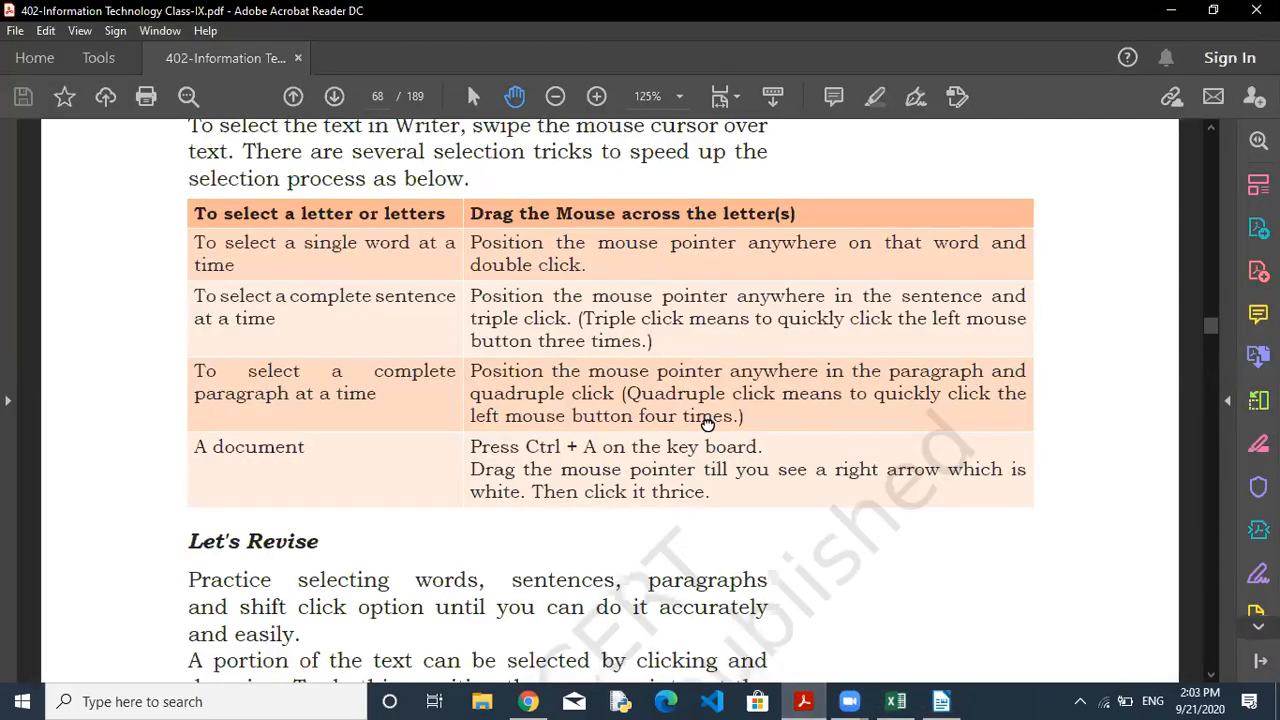
Scroll page 68 past the Selection criteria table to the Let's Revise passage.
scroll(706, 420, "down", 5)
scroll(700, 250, "down", 2)
left_click_drag(702, 163, 706, 189)
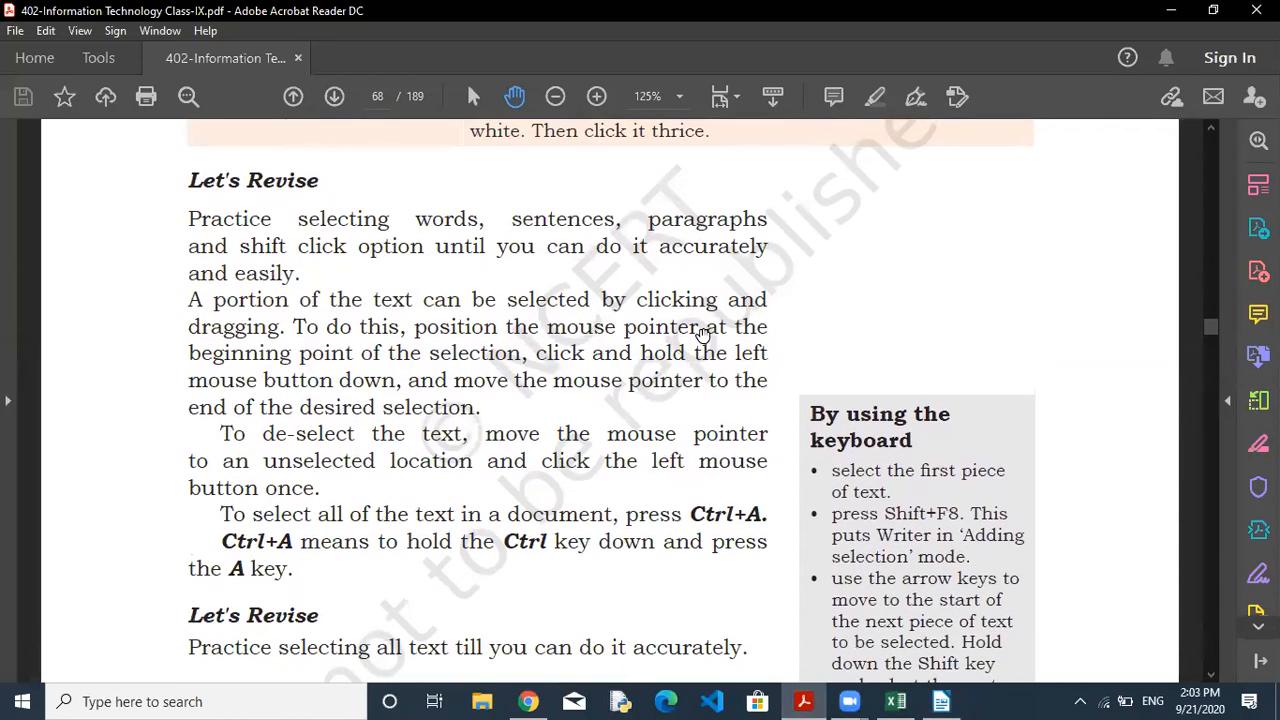